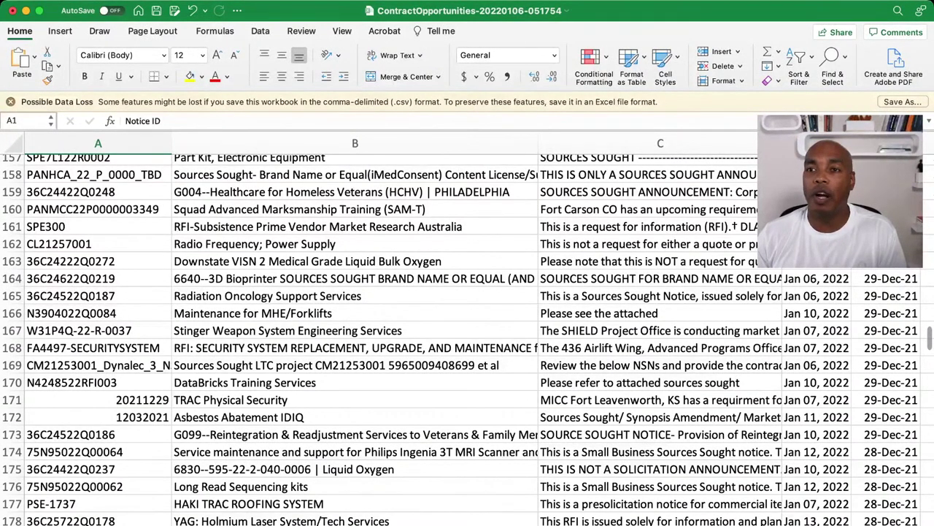
Step: Go back to the header row of the contract opportunities spreadsheet
{"action": "scroll", "coordinate": [468, 338], "scroll_direction": "up", "scroll_amount": 15}
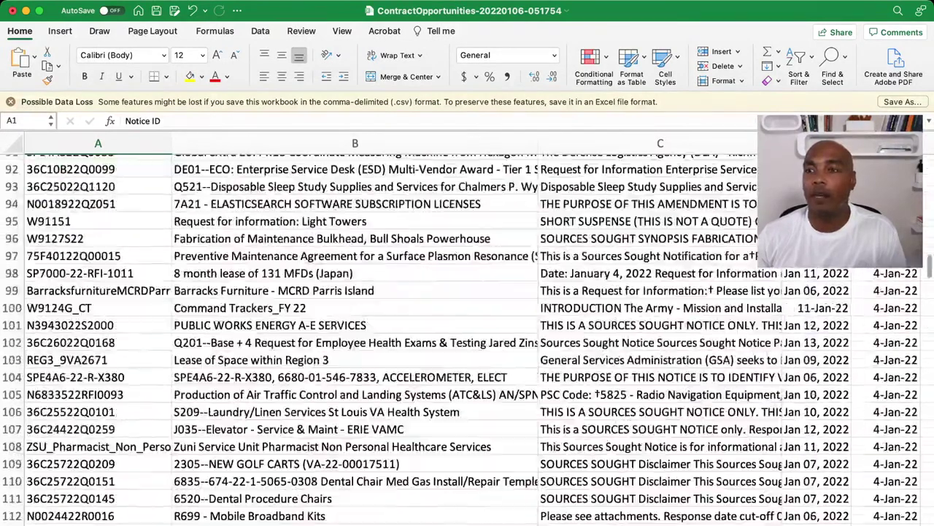
{"action": "scroll", "coordinate": [468, 338], "scroll_direction": "up", "scroll_amount": 20}
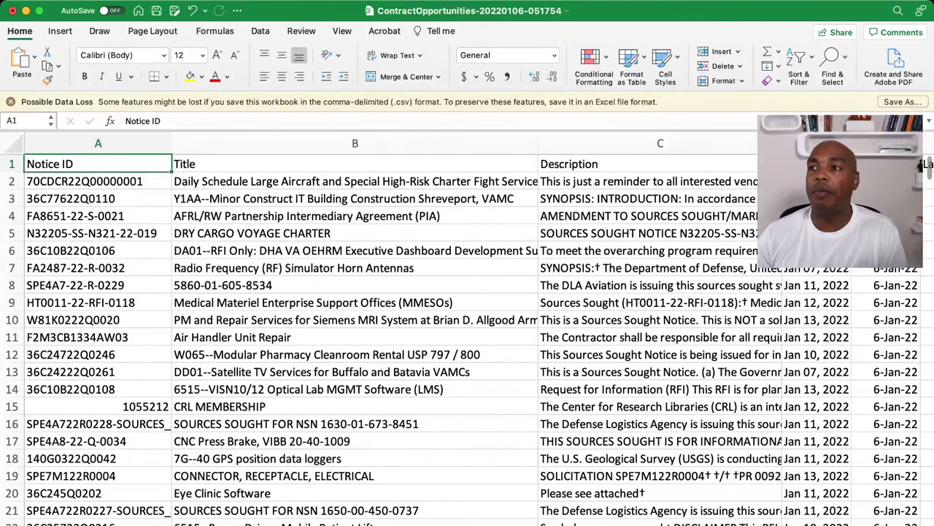
{"action": "left_click", "coordinate": [920, 165]}
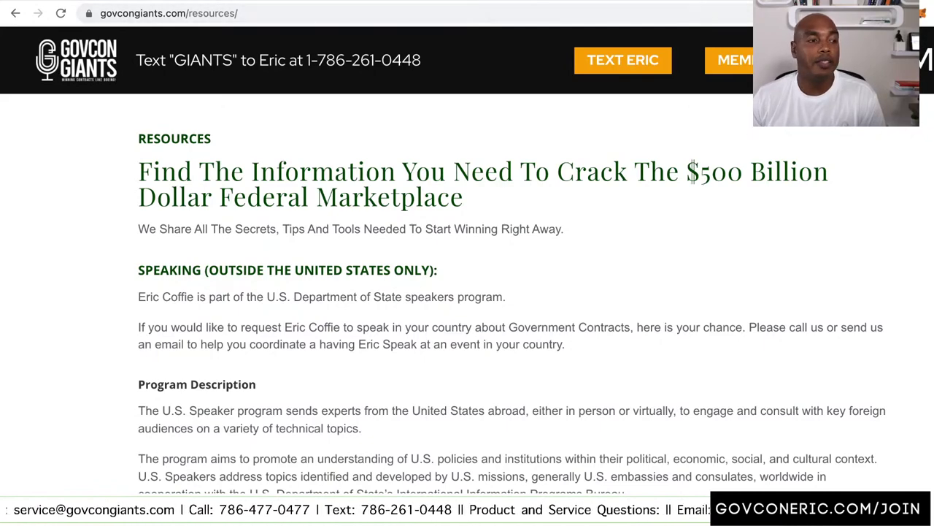
Step: Switch to the GovCon Giants resources page and review its downloads, including the Sources Sought Notices Letter Of Intent
{"action": "scroll", "coordinate": [467, 263], "scroll_direction": "down", "scroll_amount": 5}
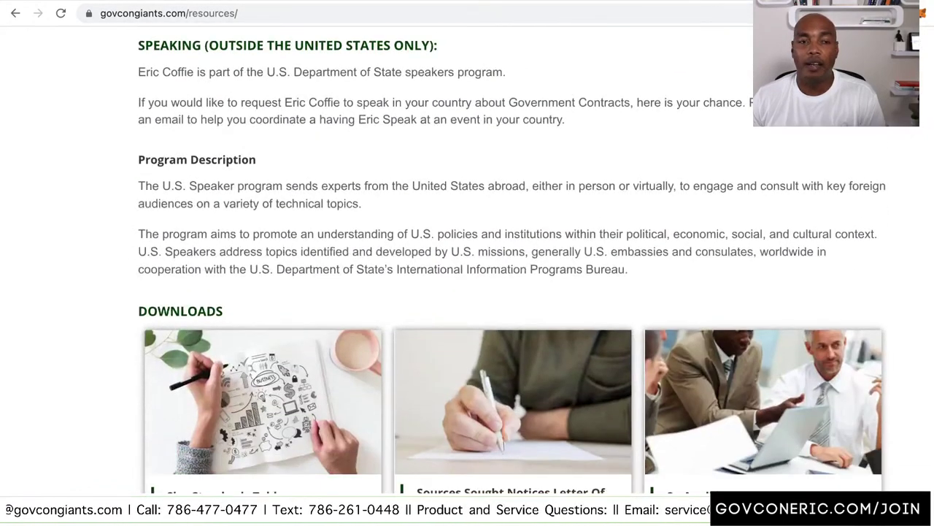
{"action": "scroll", "coordinate": [513, 275], "scroll_direction": "down", "scroll_amount": 3}
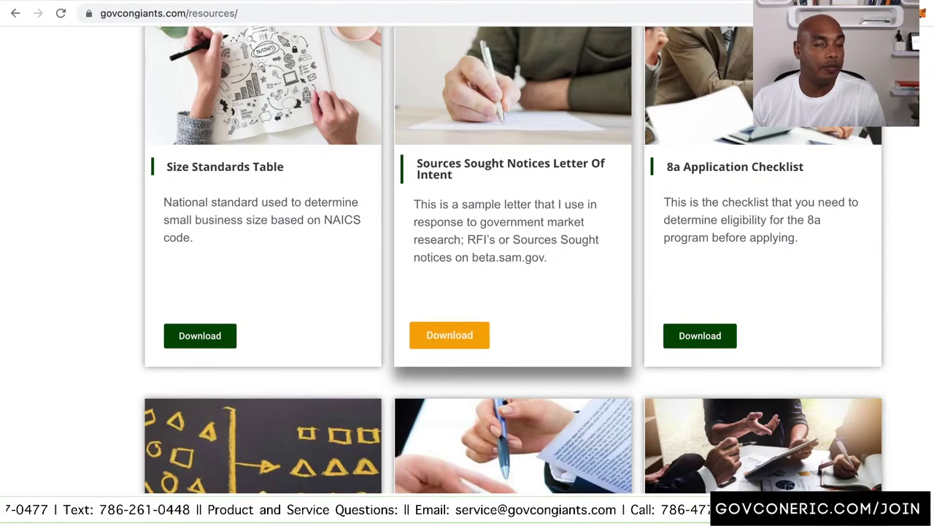
{"action": "scroll", "coordinate": [449, 336], "scroll_direction": "down", "scroll_amount": 2}
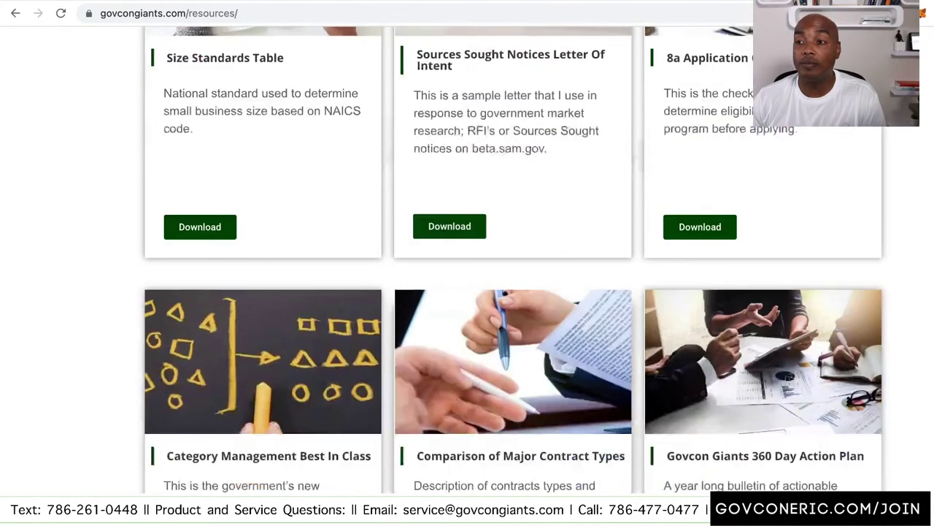
{"action": "scroll", "coordinate": [450, 350], "scroll_direction": "up", "scroll_amount": 3}
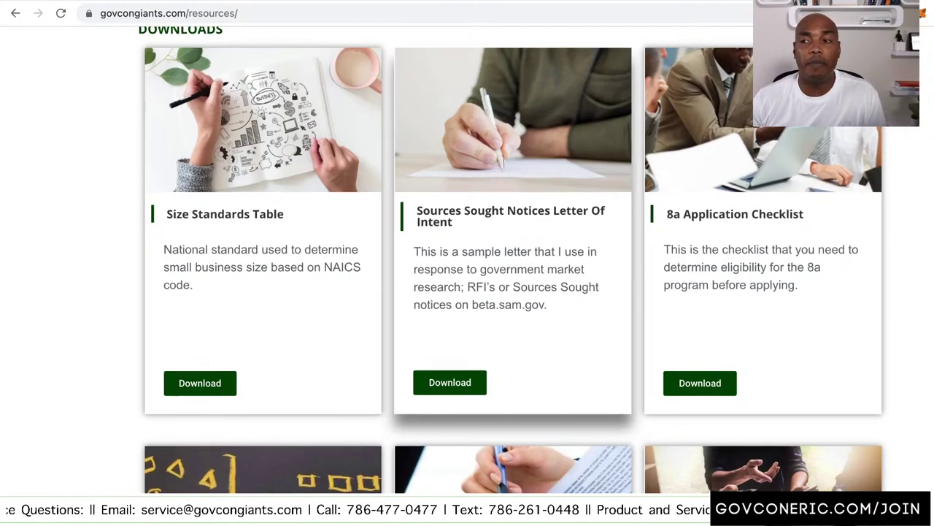
{"action": "scroll", "coordinate": [513, 262], "scroll_direction": "down", "scroll_amount": 3}
{"action": "scroll", "coordinate": [513, 263], "scroll_direction": "down", "scroll_amount": 4}
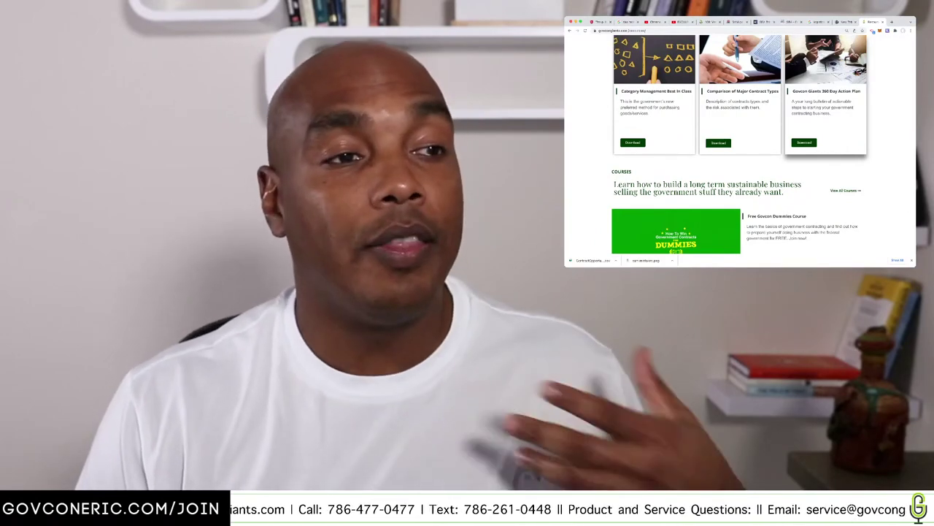
{"action": "scroll", "coordinate": [739, 146], "scroll_direction": "up", "scroll_amount": 5}
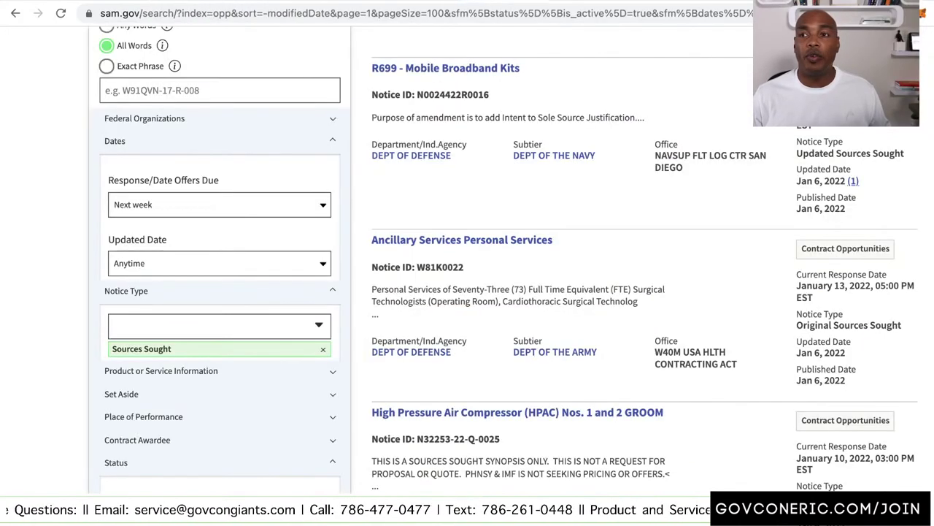
Step: Switch to the SAM.gov contract opportunities search and highlight the notice type of the 6515--Smart UPS result
{"action": "scroll", "coordinate": [504, 259], "scroll_direction": "up", "scroll_amount": 5}
{"action": "scroll", "coordinate": [504, 260], "scroll_direction": "up", "scroll_amount": 2}
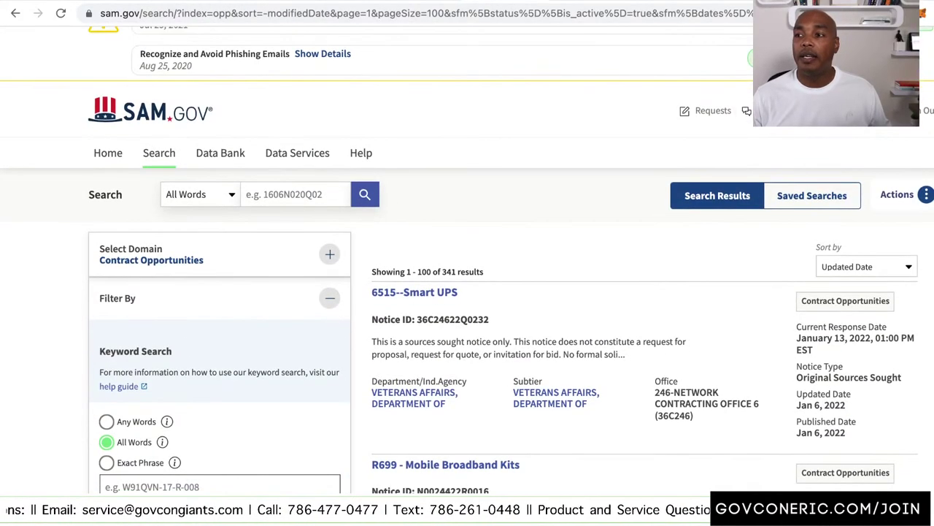
{"action": "scroll", "coordinate": [467, 260], "scroll_direction": "down", "scroll_amount": 3}
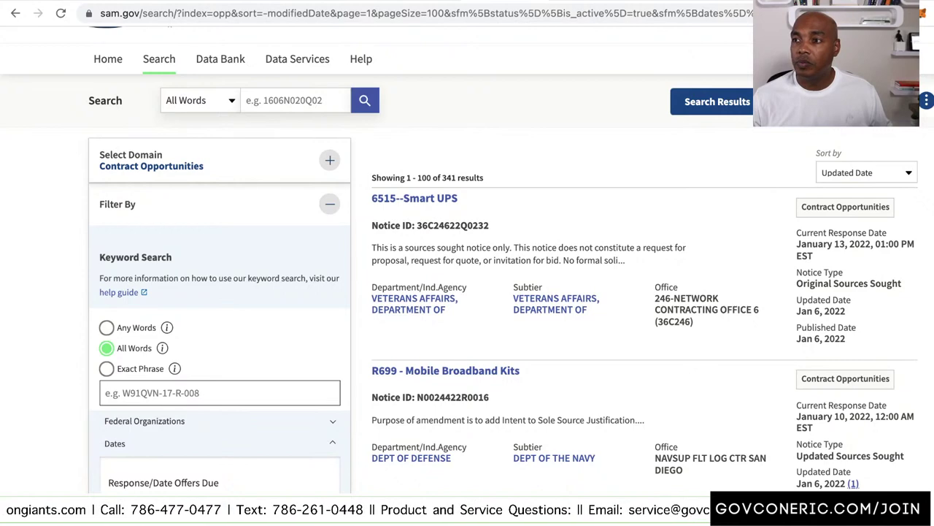
{"action": "left_click_drag", "start_coordinate": [903, 283], "coordinate": [796, 284]}
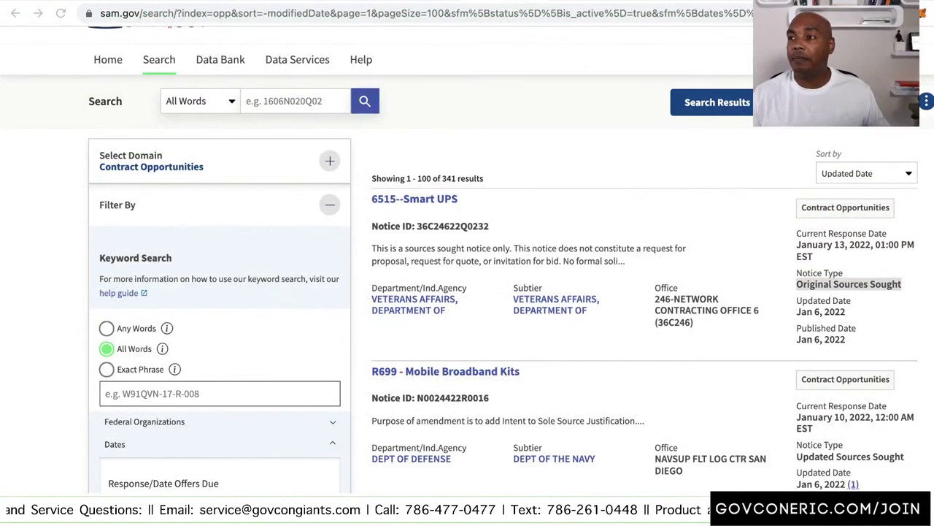
Step: Examine the response date and notice type filters applied to the SAM.gov contract opportunities search
{"action": "scroll", "coordinate": [468, 277], "scroll_direction": "up", "scroll_amount": 3}
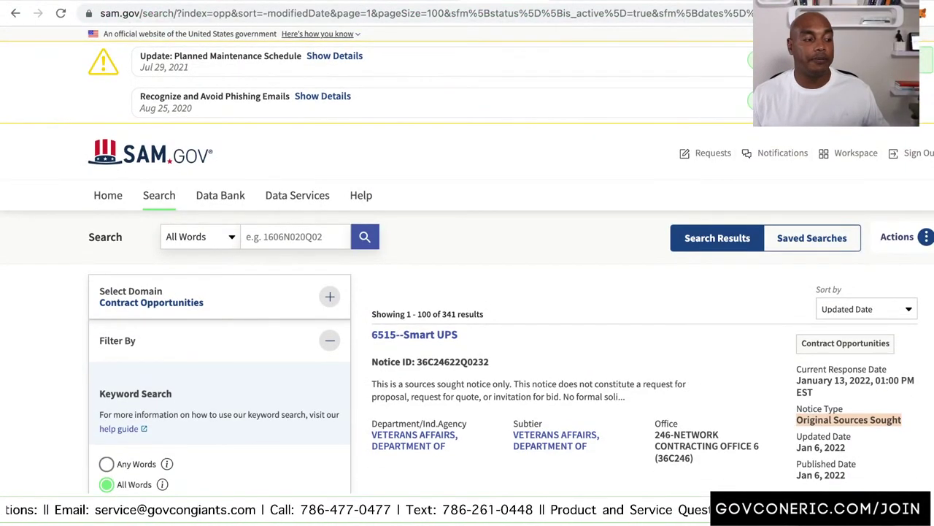
{"action": "scroll", "coordinate": [467, 277], "scroll_direction": "down", "scroll_amount": 4}
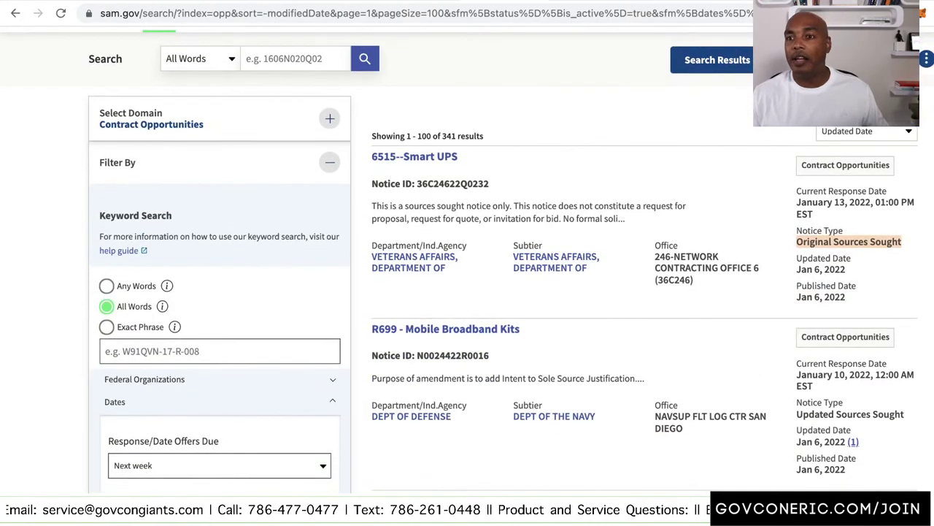
{"action": "scroll", "coordinate": [467, 278], "scroll_direction": "down", "scroll_amount": 5}
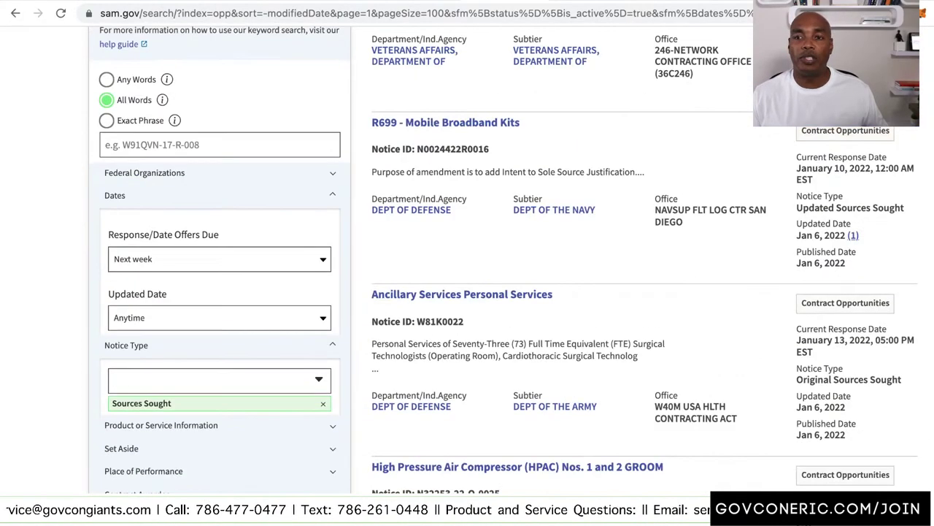
{"action": "scroll", "coordinate": [467, 278], "scroll_direction": "up", "scroll_amount": 1}
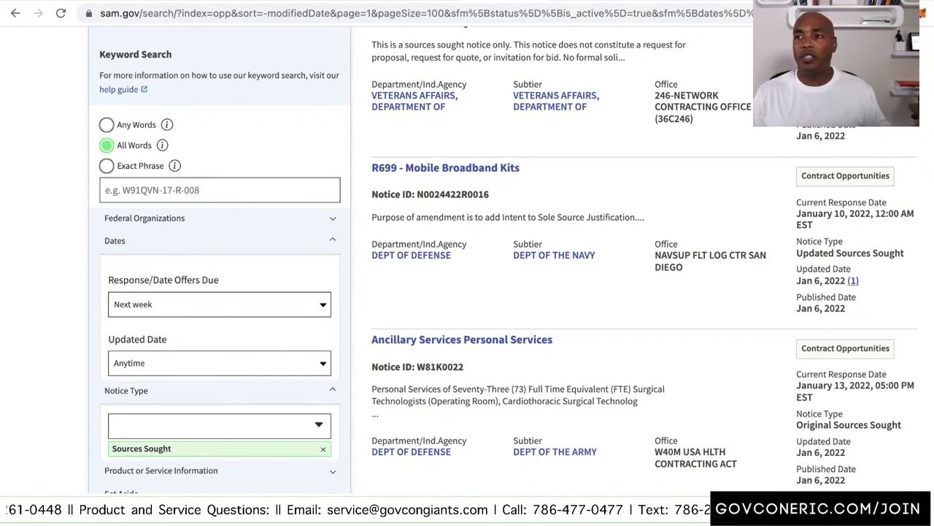
{"action": "scroll", "coordinate": [467, 293], "scroll_direction": "up", "scroll_amount": 4}
{"action": "scroll", "coordinate": [468, 292], "scroll_direction": "up", "scroll_amount": 1}
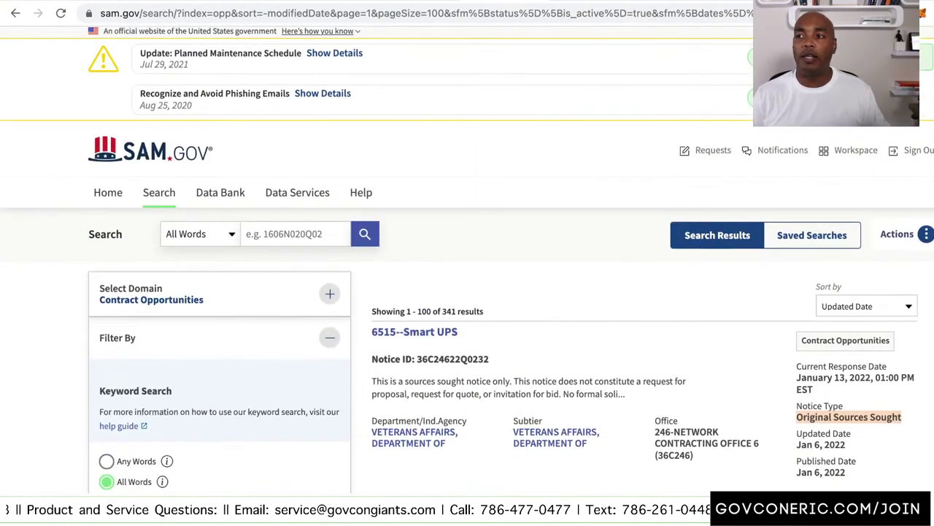
{"action": "scroll", "coordinate": [468, 292], "scroll_direction": "up", "scroll_amount": 1}
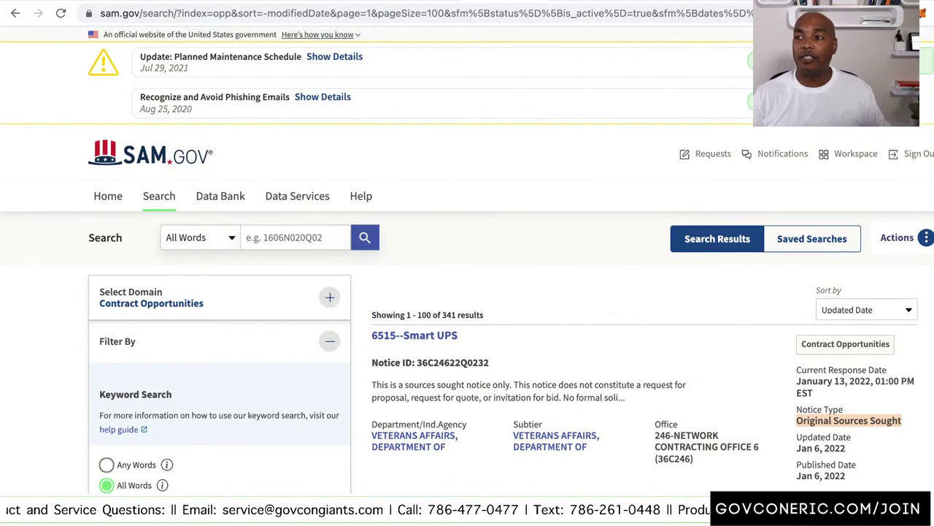
Step: View the download options for the search results and close them without downloading
{"action": "left_click", "coordinate": [904, 233]}
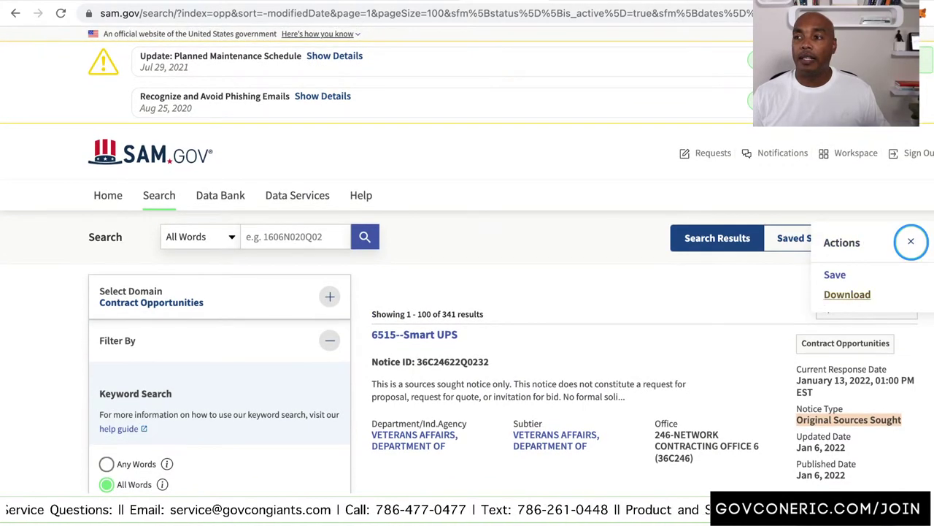
{"action": "left_click", "coordinate": [847, 294]}
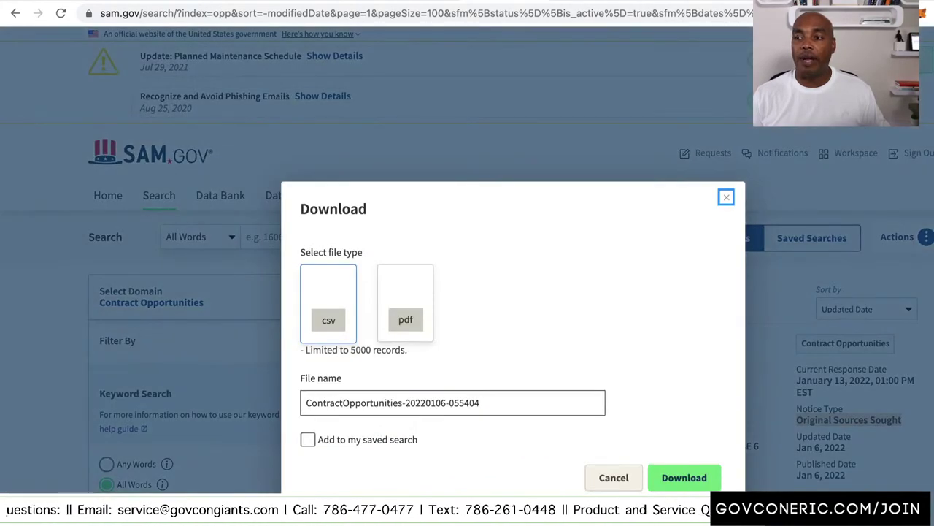
{"action": "left_click", "coordinate": [614, 477]}
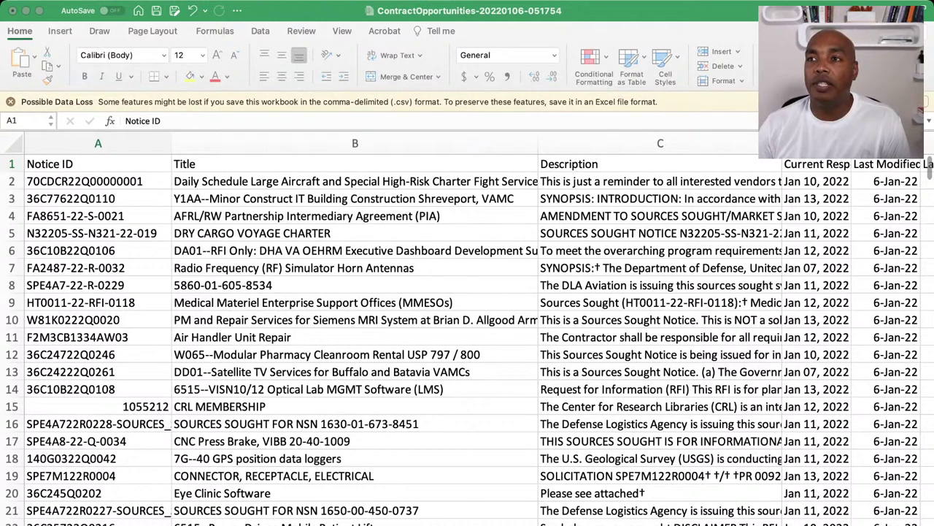
Step: Switch to the ContractOpportunities spreadsheet in Excel and read the opportunity titles in rows 2 to 5
{"action": "key", "text": "super+Tab"}
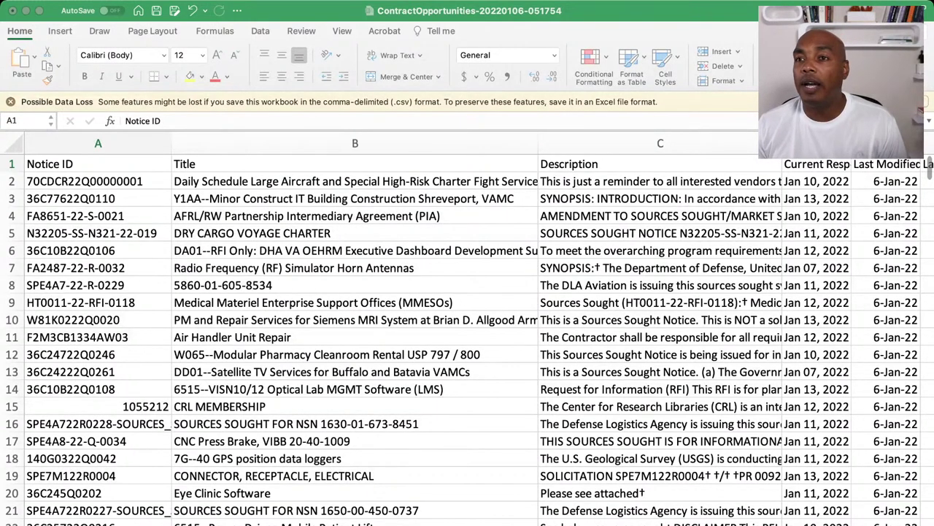
{"action": "key", "text": "super+Tab"}
{"action": "left_click", "coordinate": [354, 181]}
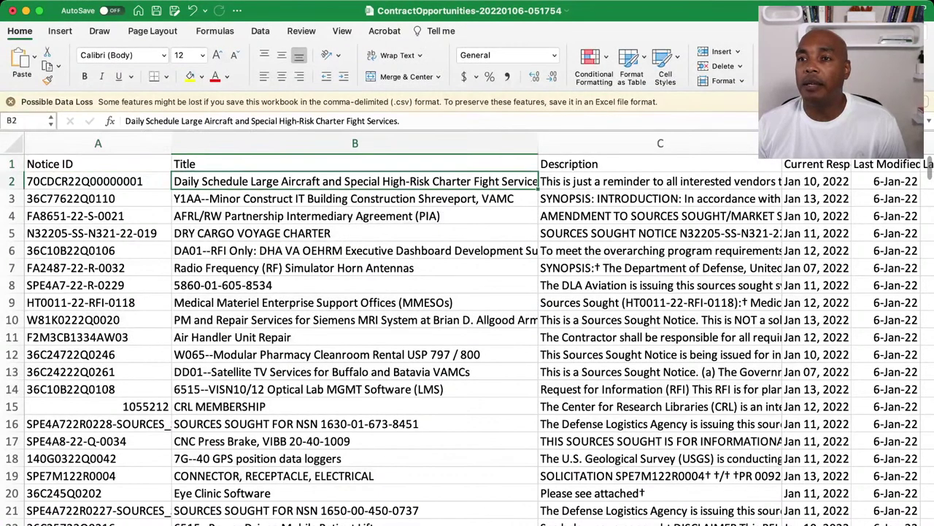
{"action": "left_click", "coordinate": [355, 198]}
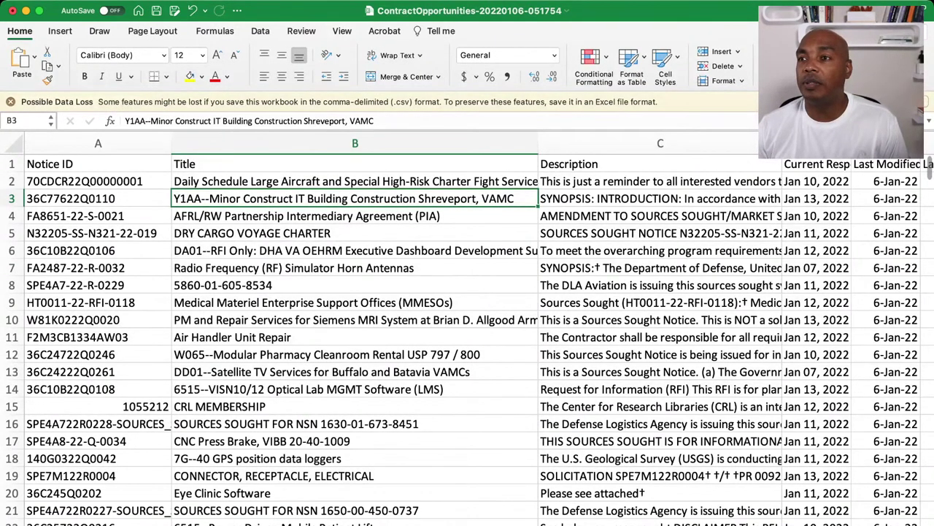
{"action": "left_click", "coordinate": [355, 216]}
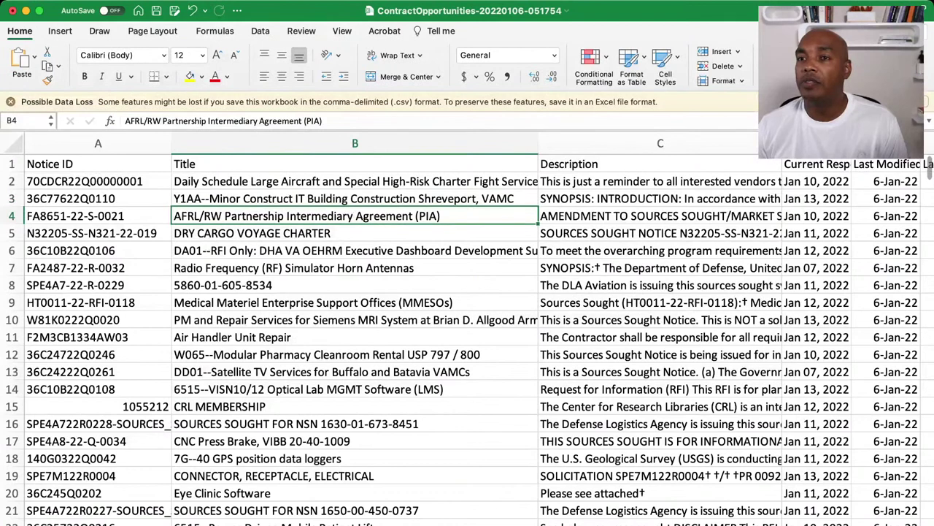
{"action": "left_click", "coordinate": [355, 232]}
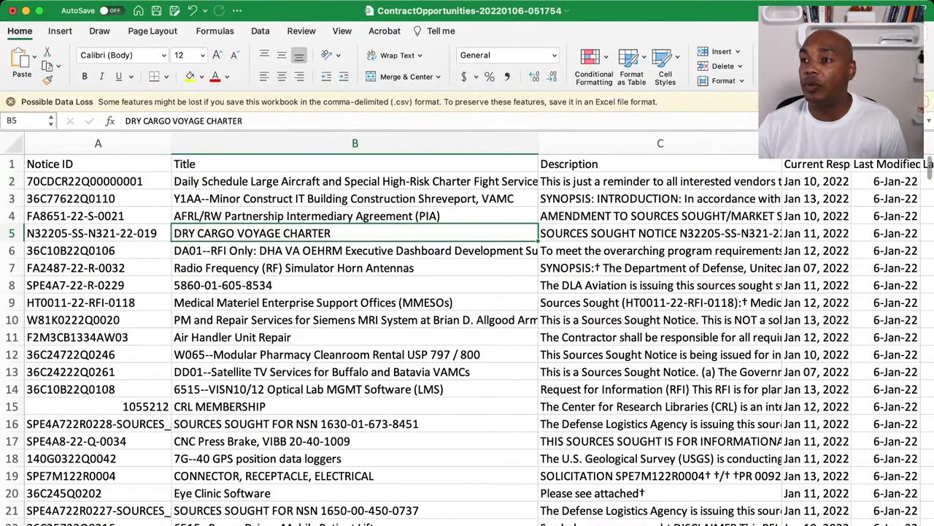
Step: Widen the Description column and narrow the Notice ID column
{"action": "left_click_drag", "start_coordinate": [782, 143], "coordinate": [840, 143]}
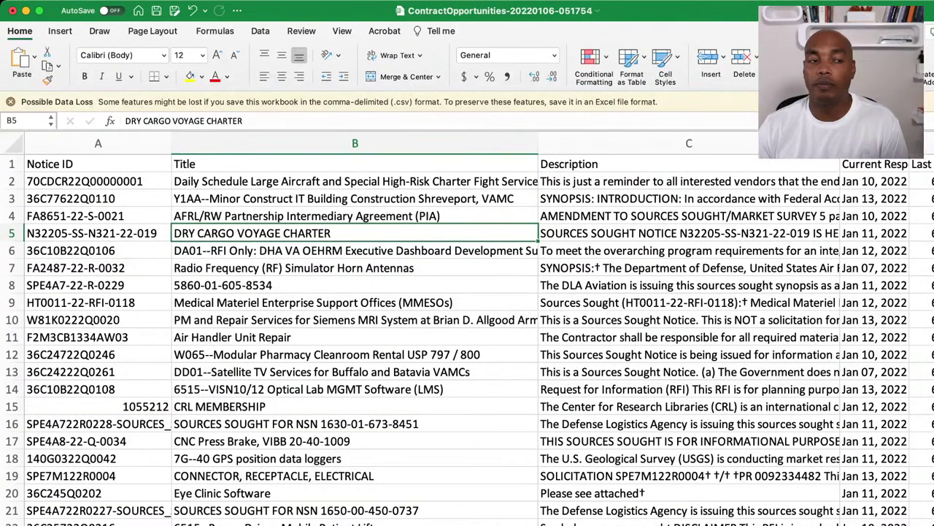
{"action": "left_click_drag", "start_coordinate": [839, 143], "coordinate": [881, 143]}
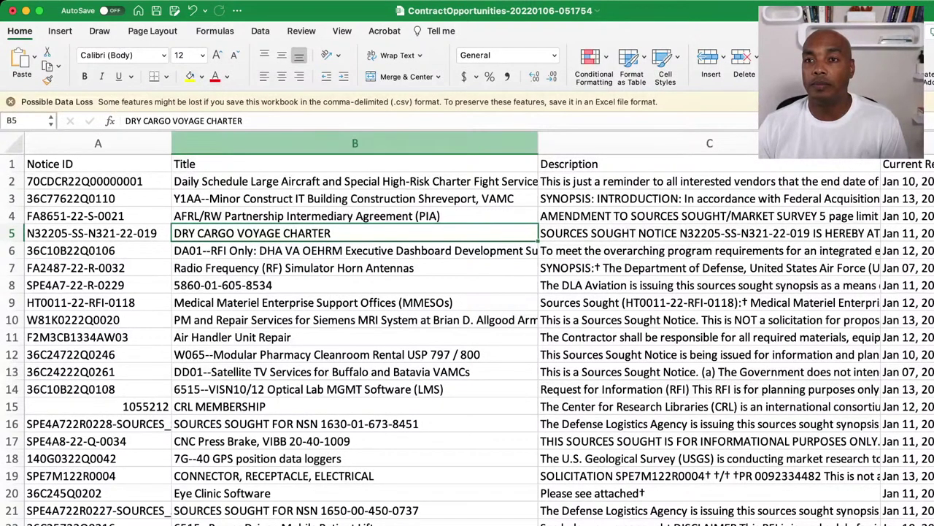
{"action": "left_click_drag", "start_coordinate": [172, 143], "coordinate": [138, 143]}
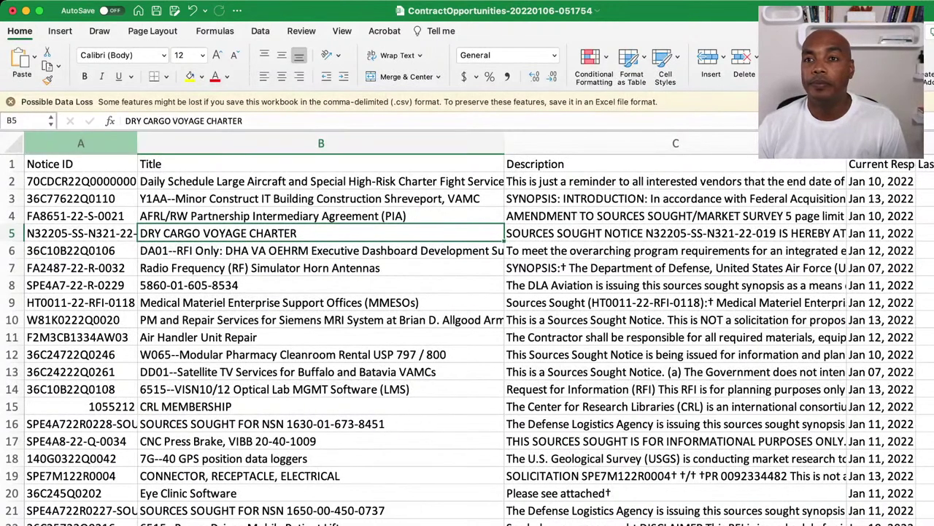
{"action": "left_click_drag", "start_coordinate": [137, 143], "coordinate": [113, 143]}
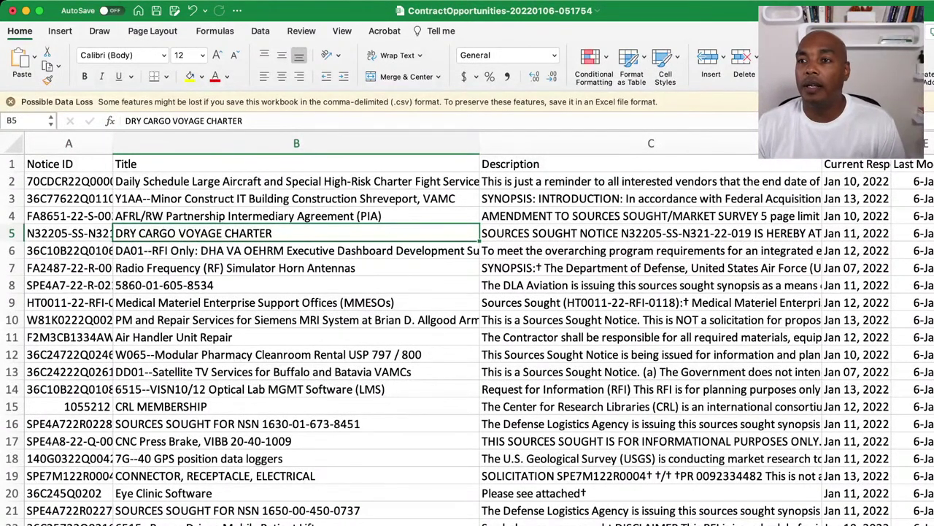
Step: Select the Executive Dashboard Development Support title in row 6 and widen the Title column
{"action": "left_click", "coordinate": [296, 268]}
{"action": "left_click", "coordinate": [296, 250]}
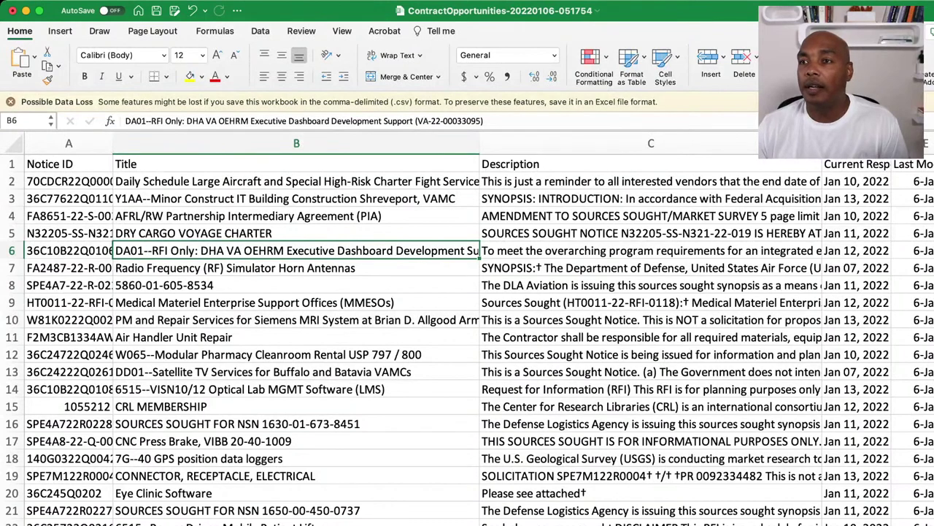
{"action": "left_click_drag", "start_coordinate": [479, 143], "coordinate": [517, 144]}
Step: Copy the notice ID of the Medical Materiel Enterprise Support Offices (MMESOs) opportunity in row 9
{"action": "scroll", "coordinate": [691, 158], "scroll_direction": "down", "scroll_amount": 3}
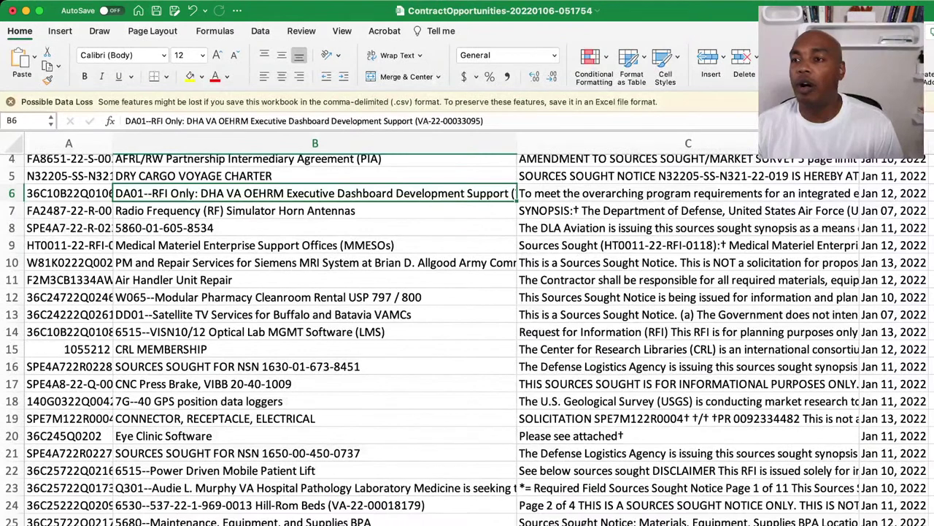
{"action": "left_click", "coordinate": [314, 245]}
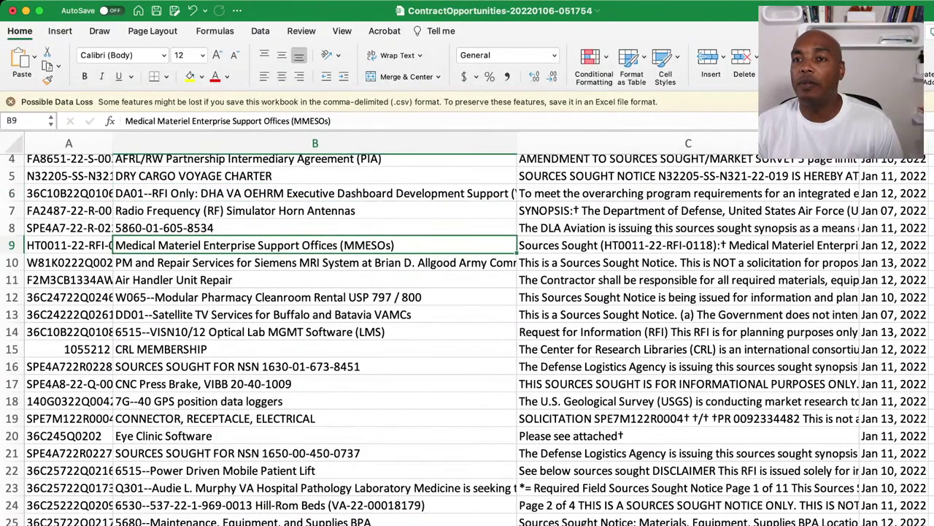
{"action": "left_click", "coordinate": [68, 245]}
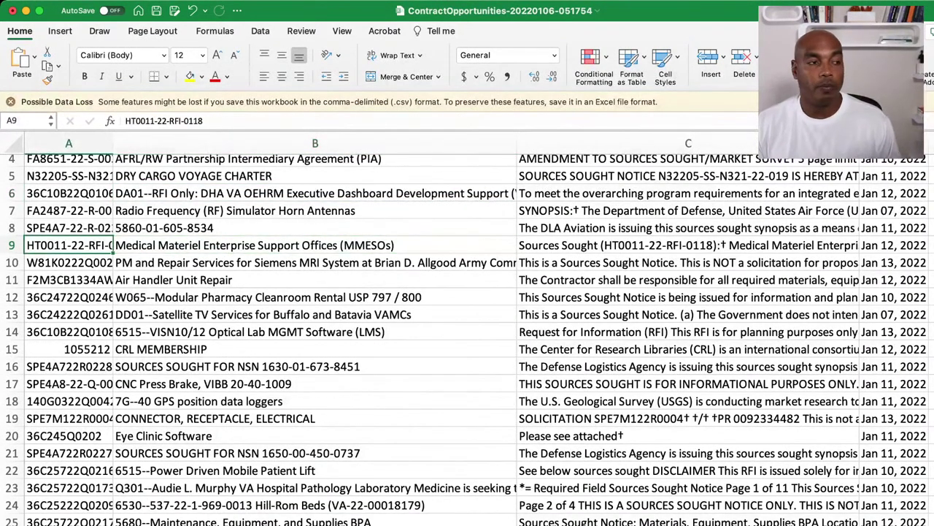
{"action": "key", "text": "super+c"}
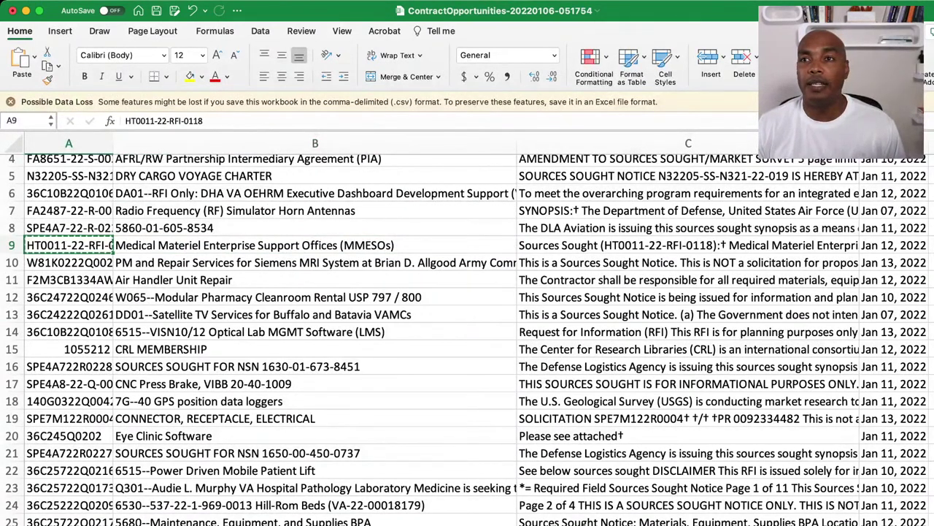
Step: Switch to SAM.gov in the browser, search contract opportunities for notice ID HT0011-22-RFI-0118 and try to open the matching notice
{"action": "key", "text": "super+Tab"}
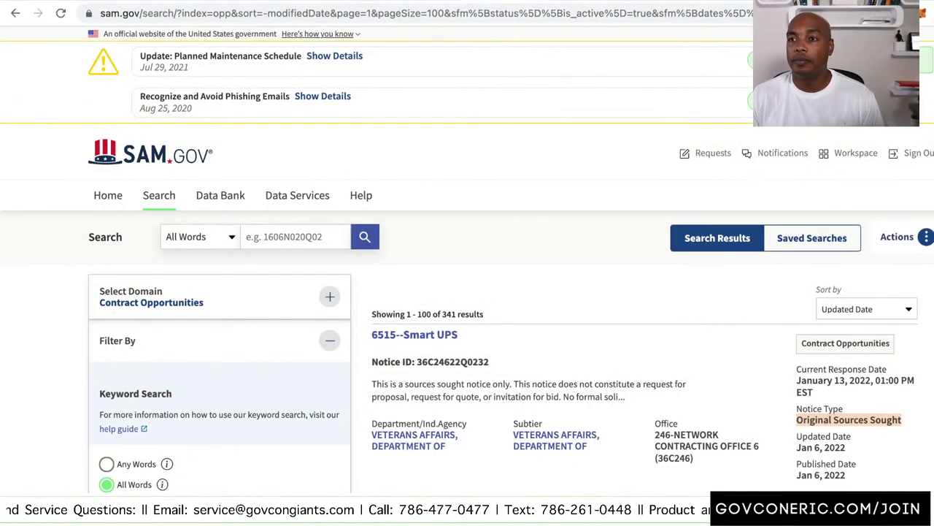
{"action": "left_click", "coordinate": [295, 236]}
{"action": "key", "text": "ctrl+v"}
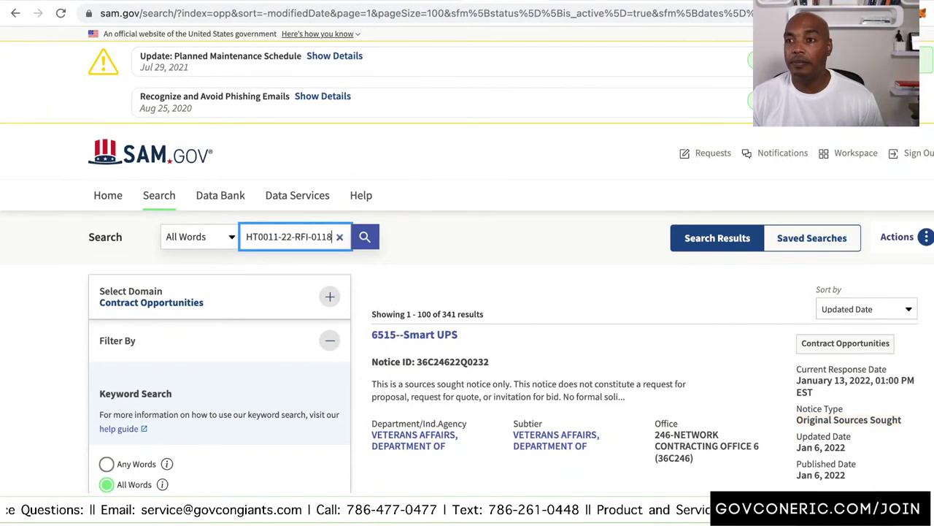
{"action": "key", "text": "Return"}
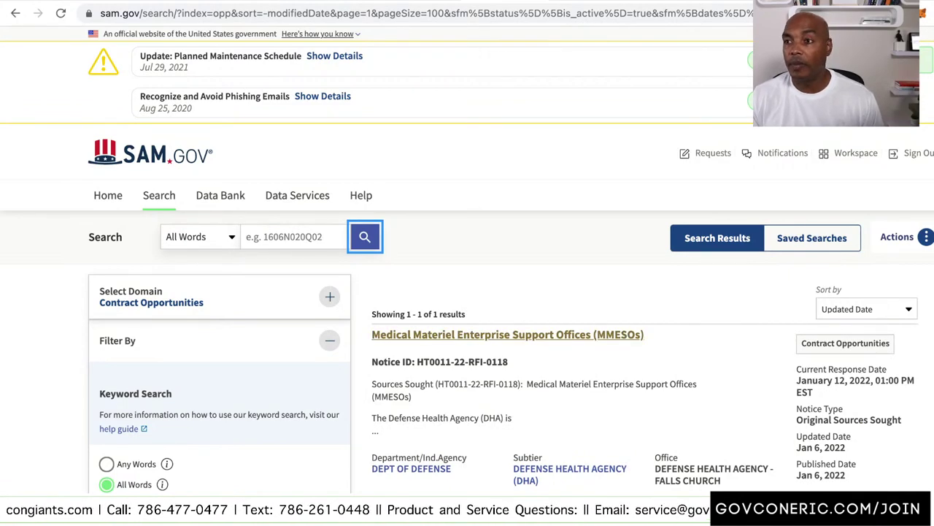
{"action": "left_click", "coordinate": [507, 335]}
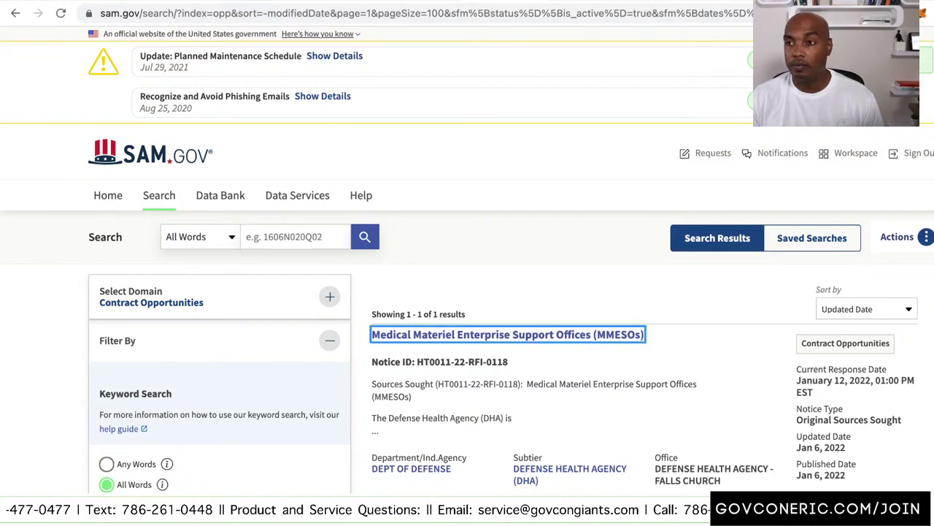
{"action": "right_click", "coordinate": [507, 335]}
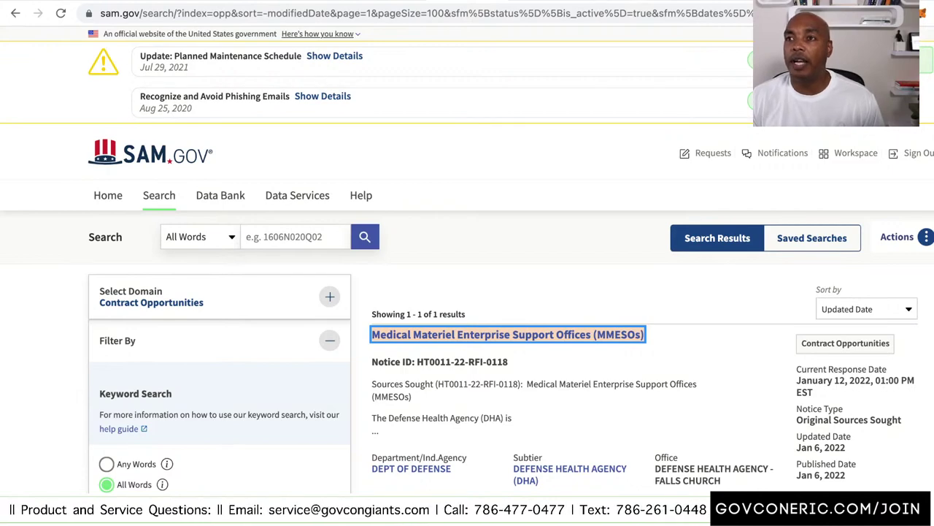
Step: Dismiss the SAM.gov welcome message and sign in through Login.gov with the prefilled account e-mail and password
{"action": "key", "text": "ctrl+Tab"}
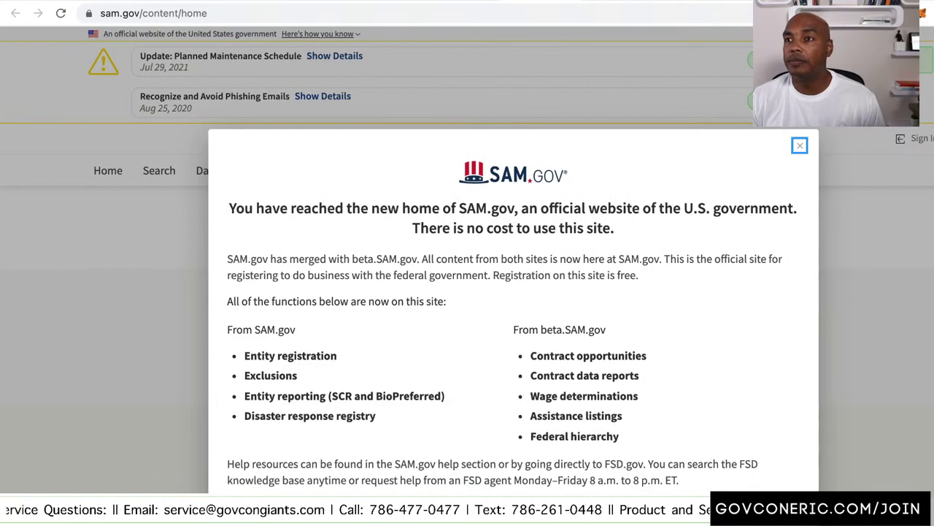
{"action": "key", "text": "Escape"}
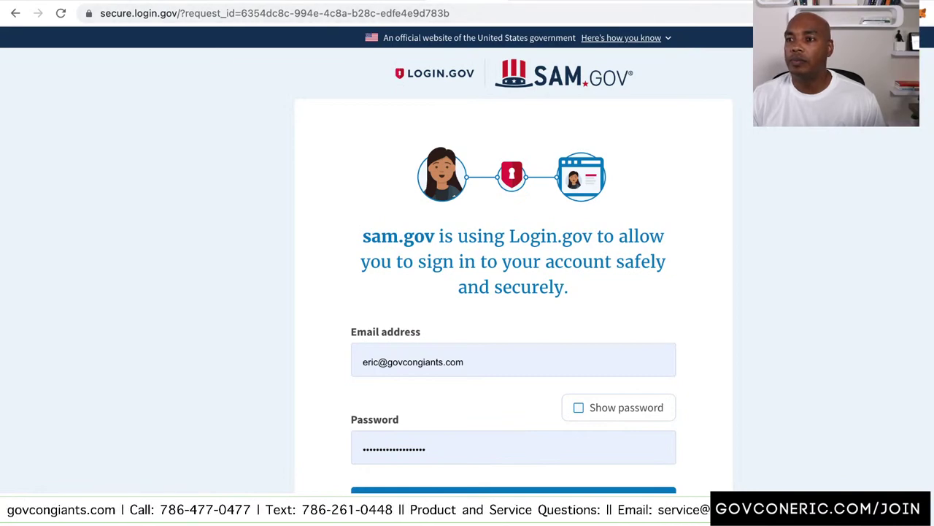
{"action": "key", "text": "Return"}
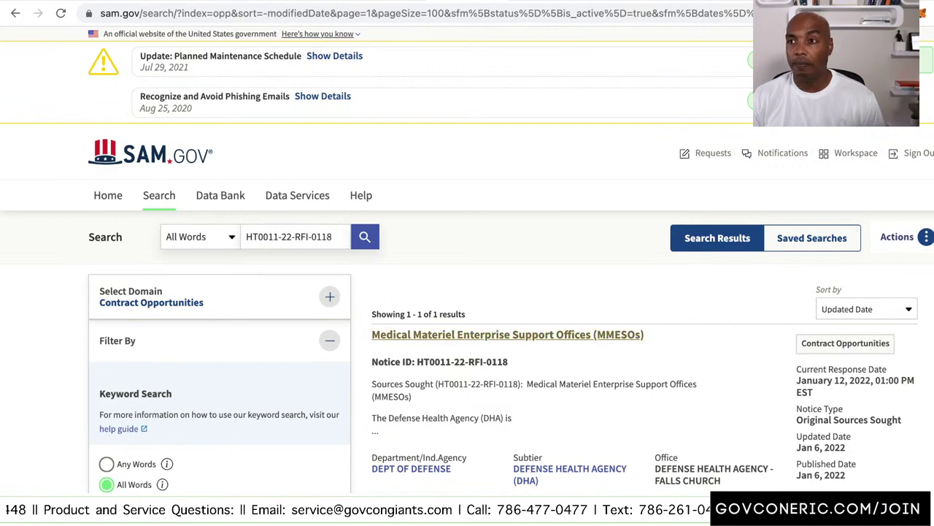
Step: Open the Medical Materiel Enterprise Support Offices (MMESOs) notice, dismiss the welcome message and review its general information and classification
{"action": "left_click", "coordinate": [507, 334]}
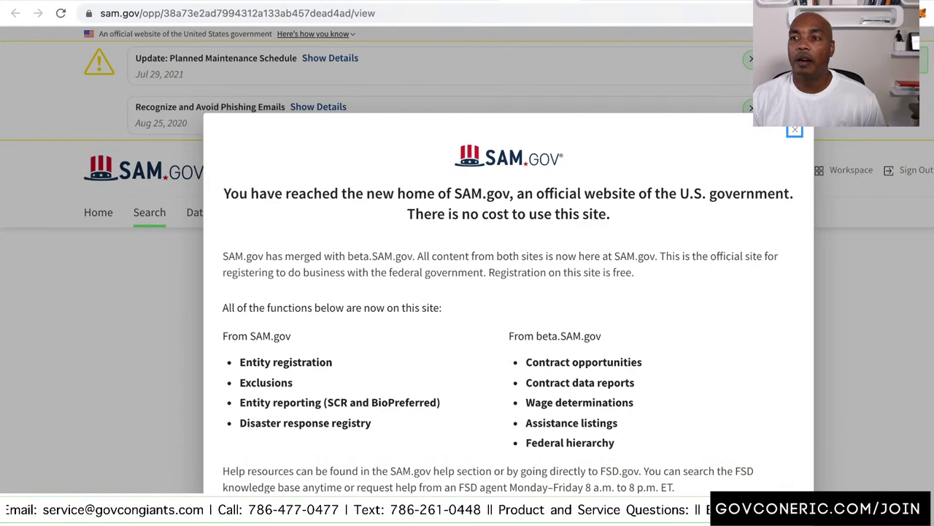
{"action": "key", "text": "Escape"}
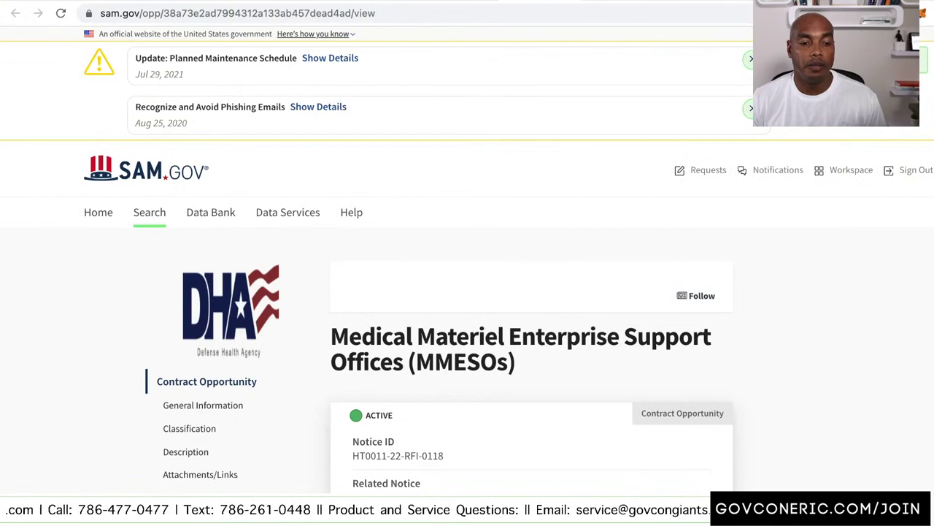
{"action": "scroll", "coordinate": [467, 292], "scroll_direction": "down", "scroll_amount": 1}
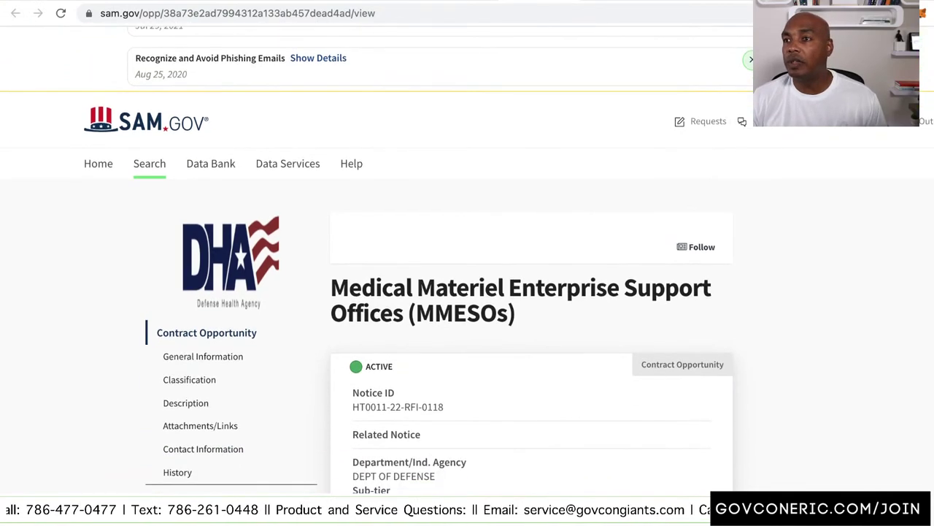
{"action": "scroll", "coordinate": [467, 292], "scroll_direction": "down", "scroll_amount": 3}
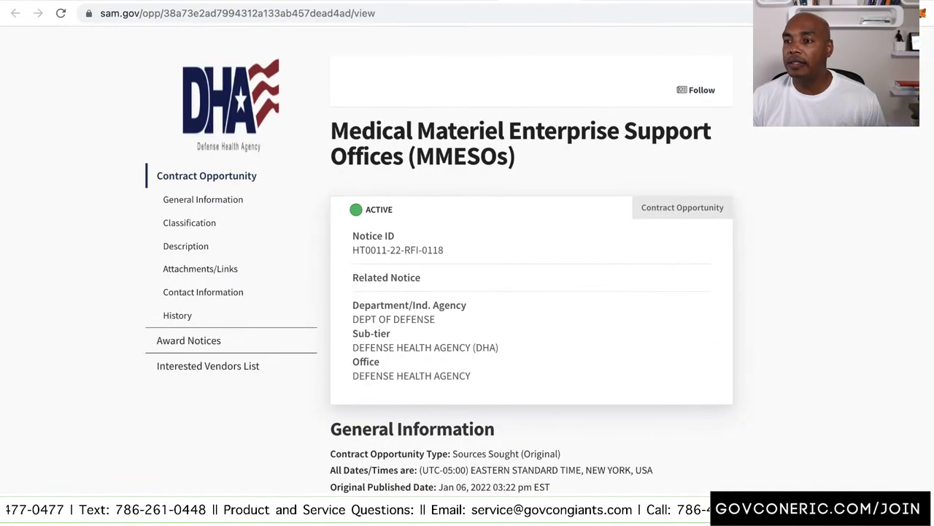
{"action": "scroll", "coordinate": [467, 292], "scroll_direction": "down", "scroll_amount": 6}
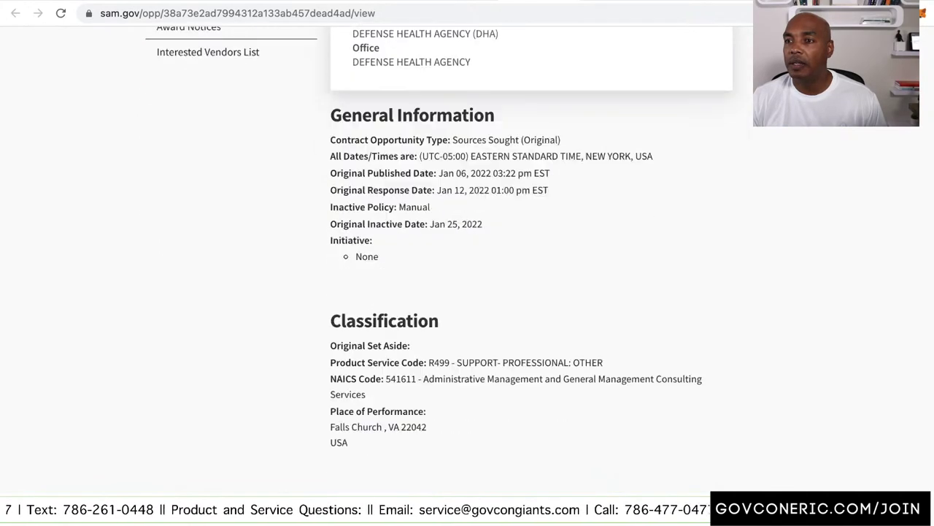
{"action": "scroll", "coordinate": [467, 292], "scroll_direction": "down", "scroll_amount": 2}
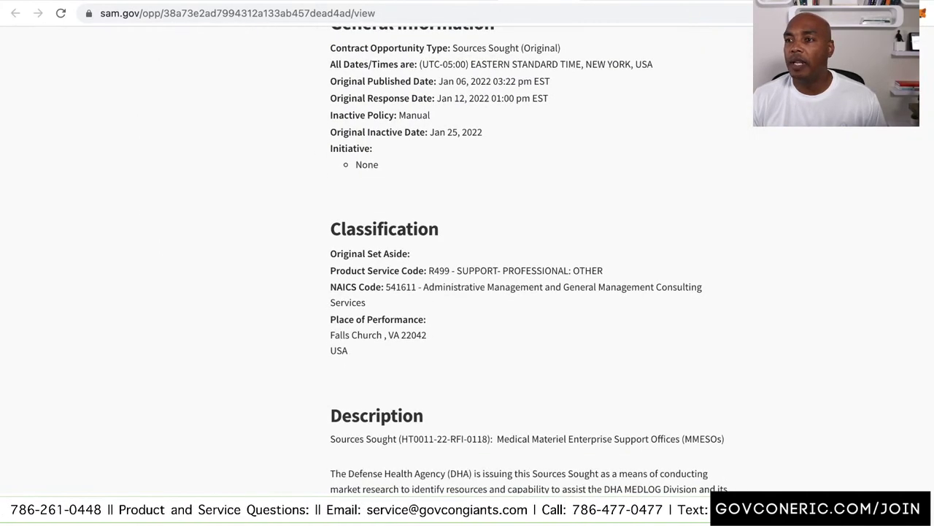
{"action": "scroll", "coordinate": [467, 292], "scroll_direction": "down", "scroll_amount": 1}
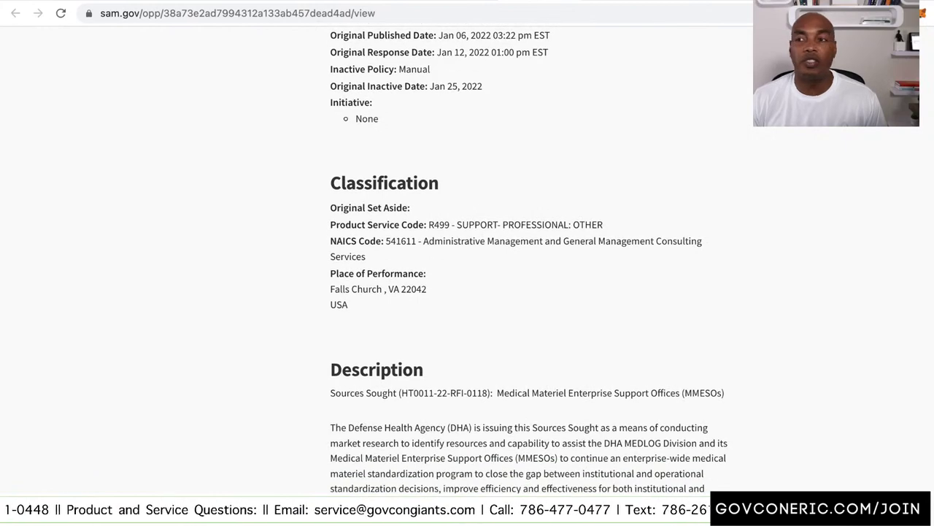
{"action": "scroll", "coordinate": [467, 292], "scroll_direction": "down", "scroll_amount": 3}
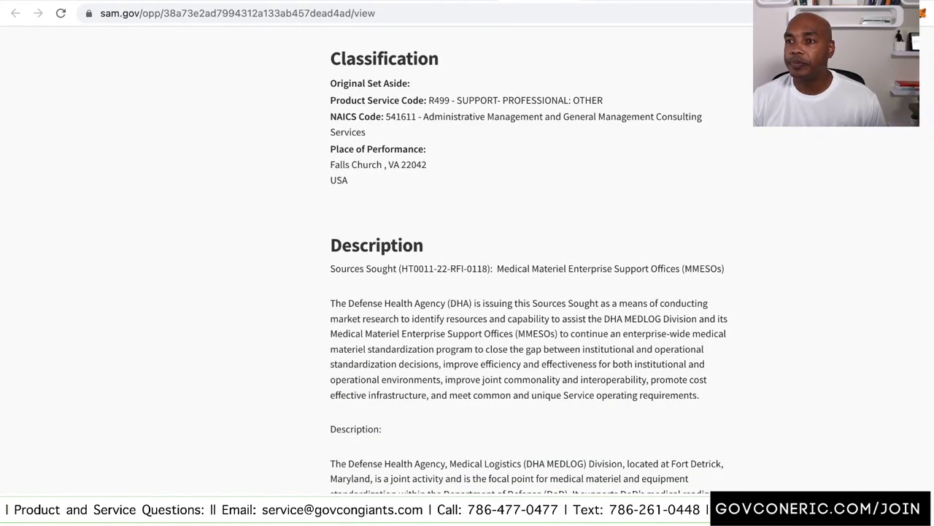
{"action": "scroll", "coordinate": [467, 292], "scroll_direction": "down", "scroll_amount": 1}
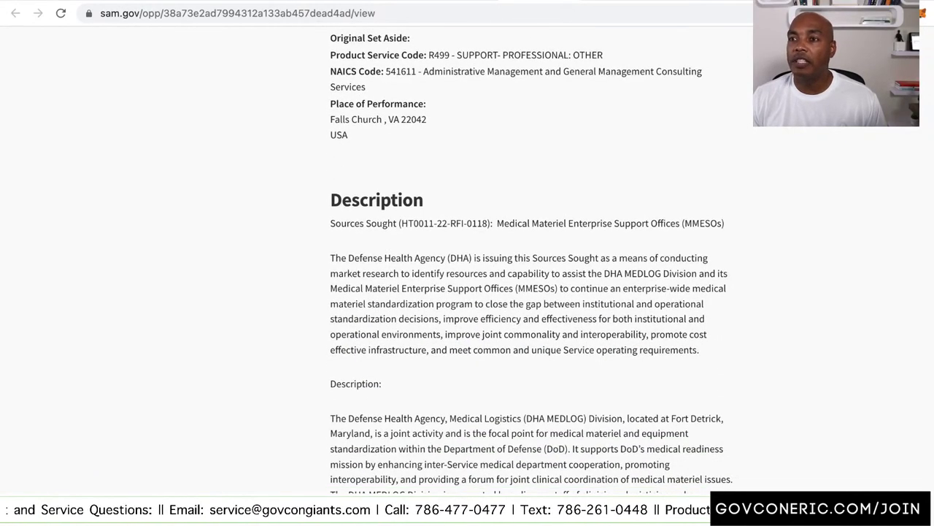
Step: Read the opening paragraph of the notice's Description, highlighting the passages on the Sources Sought purpose and the standardization program
{"action": "left_click_drag", "start_coordinate": [448, 258], "coordinate": [518, 289]}
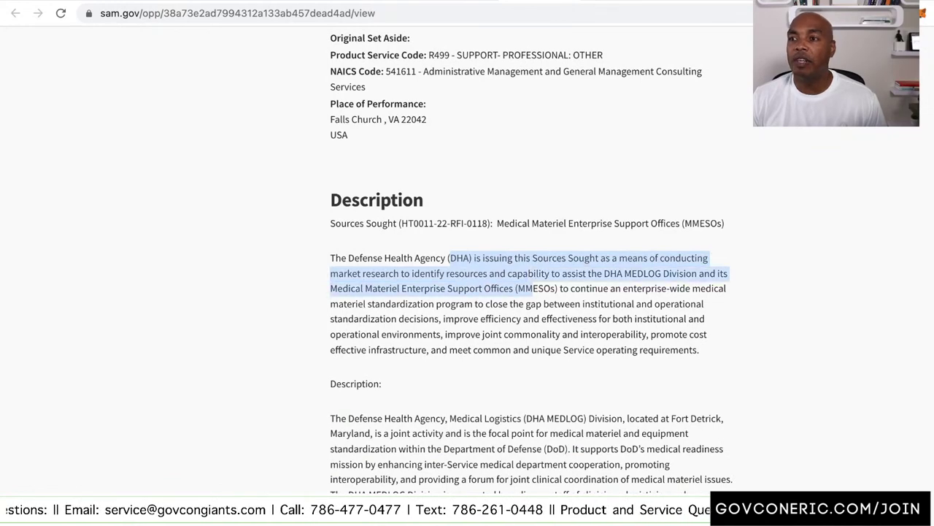
{"action": "mouse_move", "coordinate": [533, 288]}
{"action": "left_mouse_down"}
{"action": "mouse_move", "coordinate": [545, 288]}
{"action": "mouse_move", "coordinate": [541, 304]}
{"action": "left_mouse_up"}
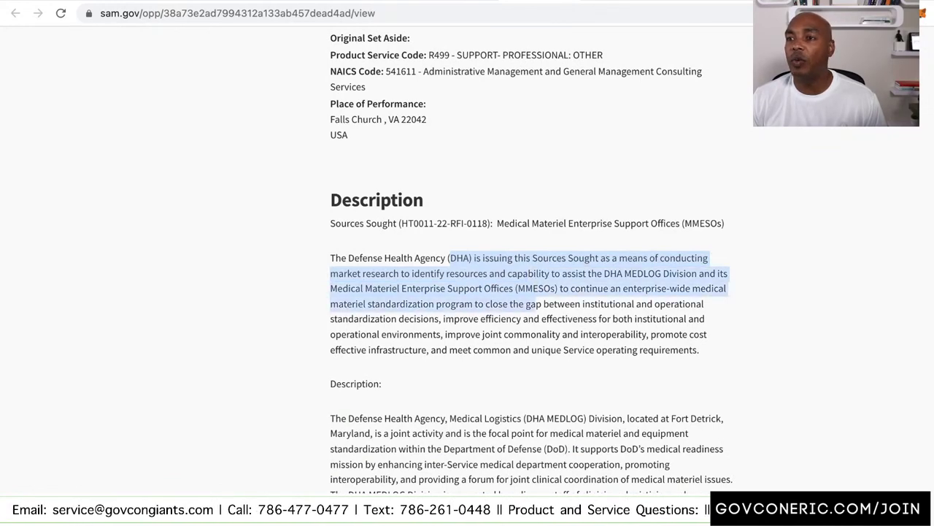
{"action": "scroll", "coordinate": [536, 304], "scroll_direction": "down", "scroll_amount": 1}
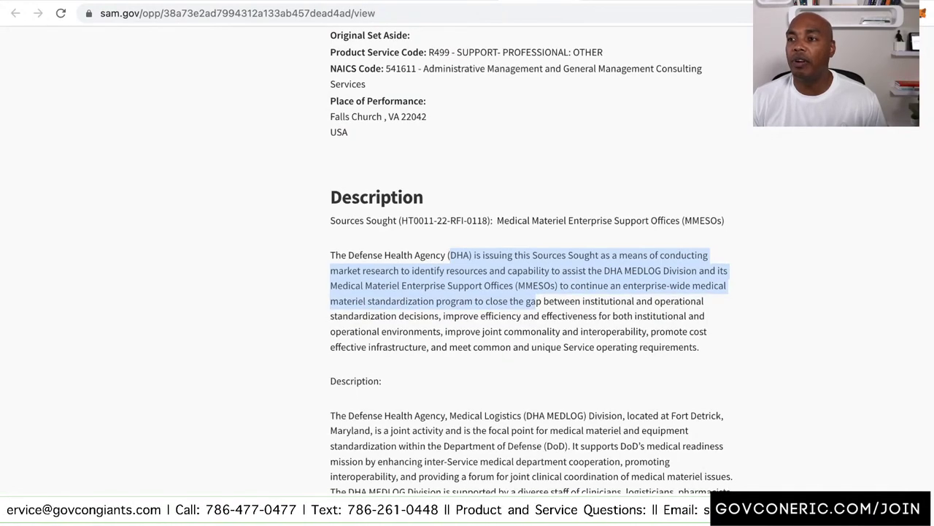
{"action": "scroll", "coordinate": [537, 302], "scroll_direction": "down", "scroll_amount": 1}
{"action": "left_click", "coordinate": [537, 303]}
{"action": "left_click_drag", "start_coordinate": [446, 298], "coordinate": [534, 314]}
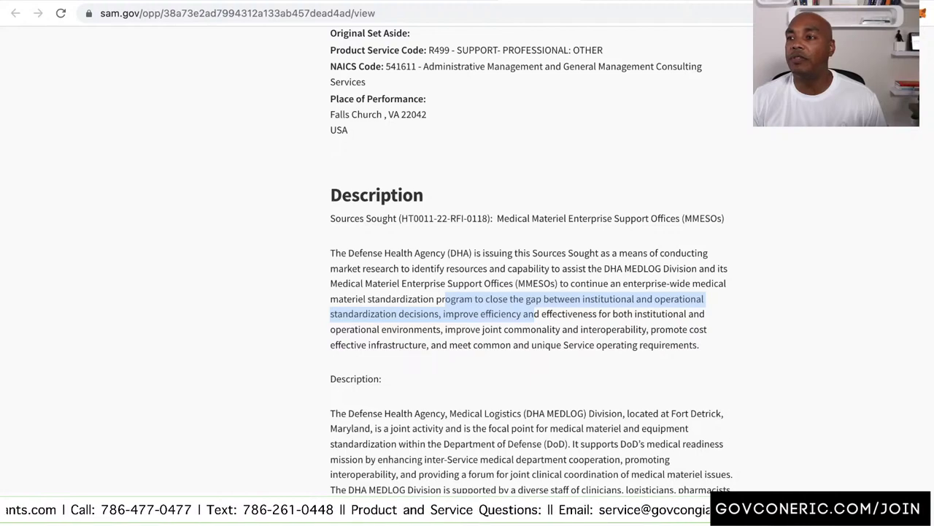
{"action": "left_click_drag", "start_coordinate": [539, 314], "coordinate": [579, 345]}
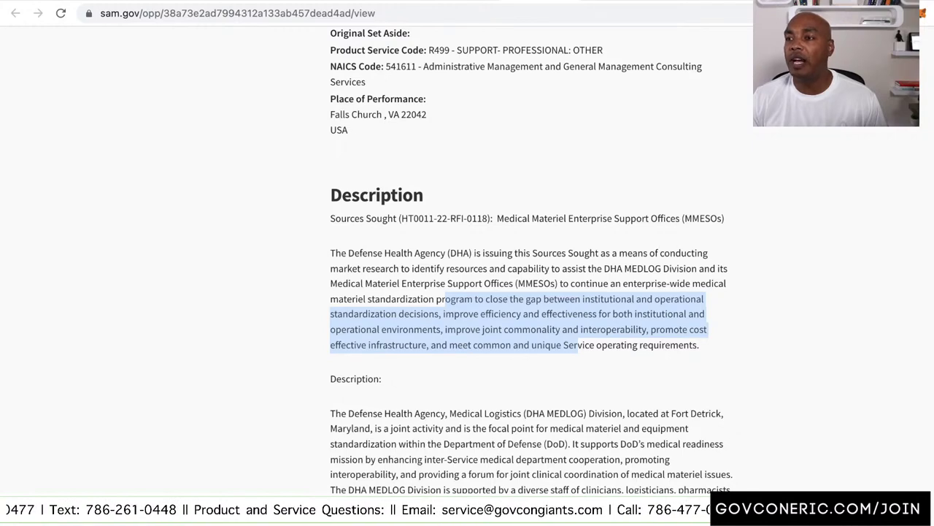
{"action": "left_click_drag", "start_coordinate": [579, 345], "coordinate": [705, 344]}
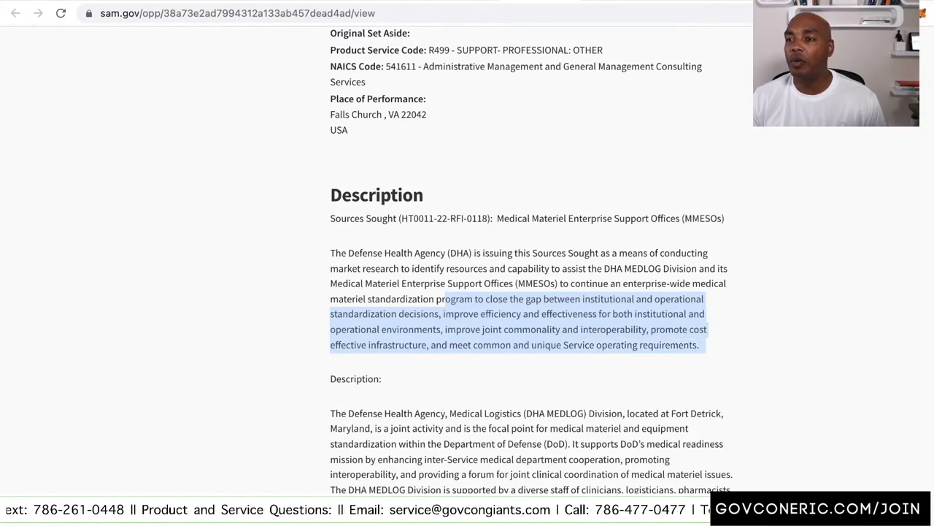
{"action": "left_click", "coordinate": [706, 344]}
Step: Skim the rest of the notice's Description, including the MEDLOG mission and the response submission instructions, and return to the notice's heading
{"action": "scroll", "coordinate": [531, 263], "scroll_direction": "down", "scroll_amount": 4}
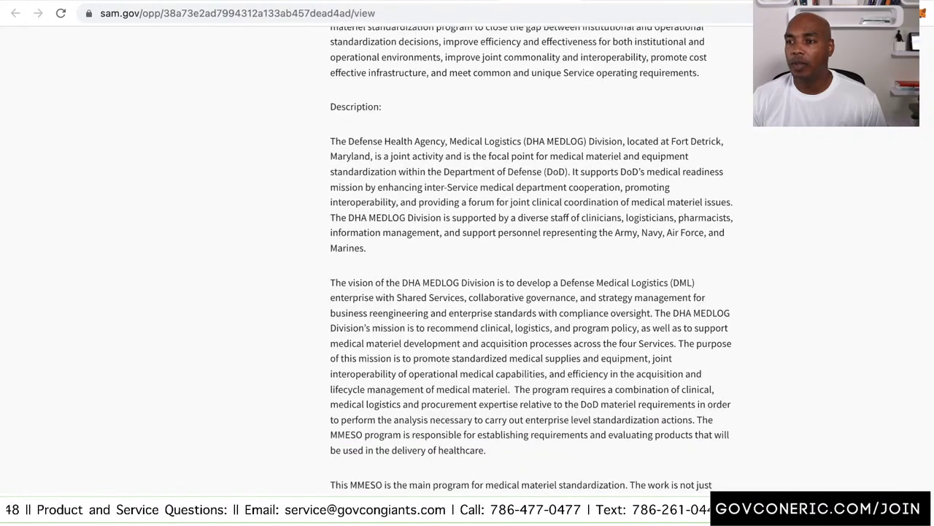
{"action": "scroll", "coordinate": [531, 247], "scroll_direction": "down", "scroll_amount": 2}
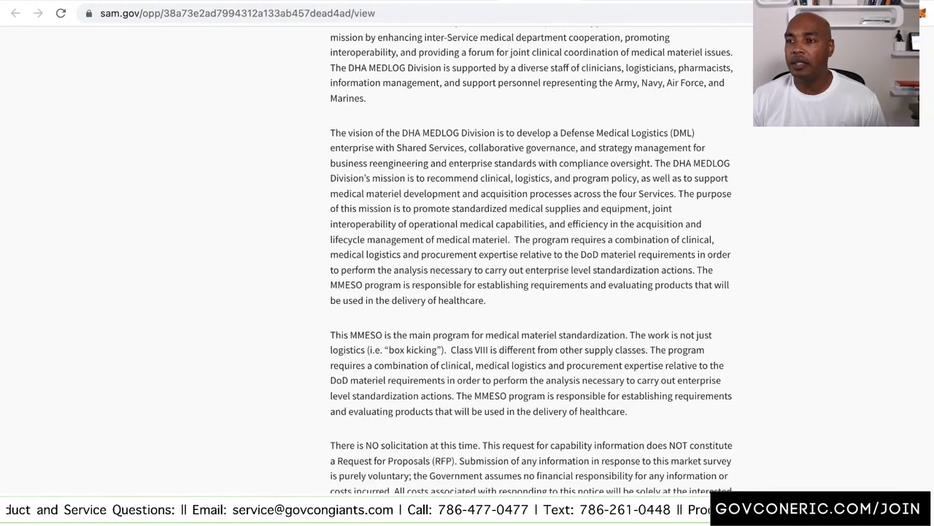
{"action": "scroll", "coordinate": [531, 262], "scroll_direction": "down", "scroll_amount": 1}
{"action": "scroll", "coordinate": [531, 248], "scroll_direction": "down", "scroll_amount": 2}
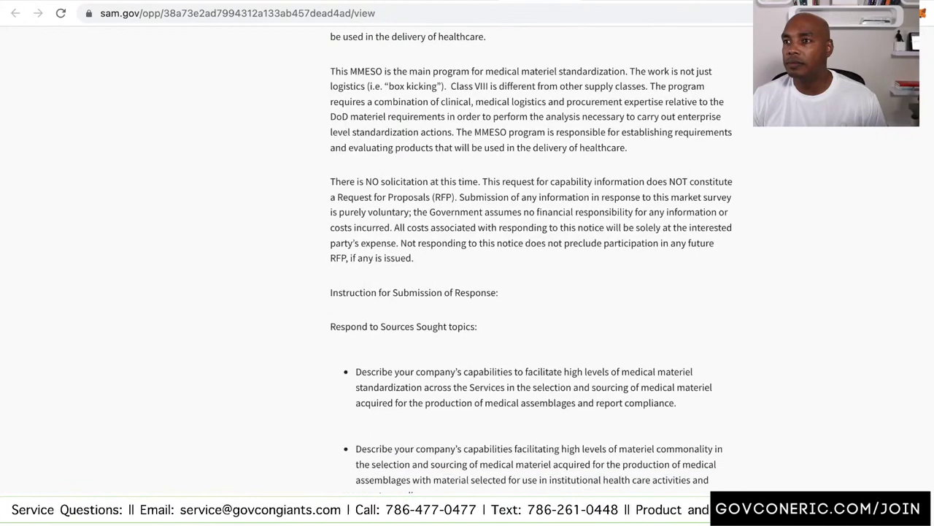
{"action": "scroll", "coordinate": [531, 248], "scroll_direction": "up", "scroll_amount": 1}
{"action": "scroll", "coordinate": [532, 256], "scroll_direction": "up", "scroll_amount": 8}
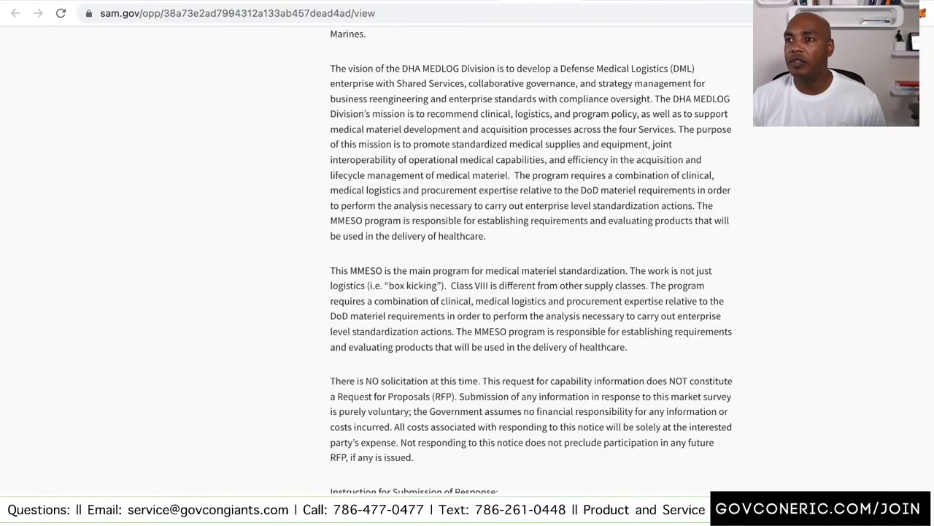
{"action": "scroll", "coordinate": [532, 256], "scroll_direction": "up", "scroll_amount": 7}
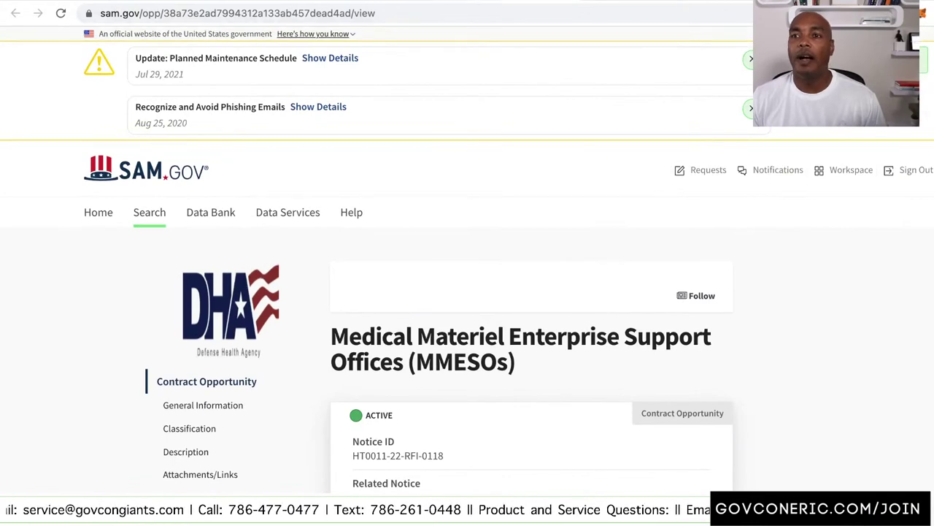
Step: Return to the ContractOpportunities spreadsheet in Excel, read the titles in rows 10 to 12 and copy the Modular Pharmacy Cleanroom Rental notice ID
{"action": "key", "text": "alt+Left"}
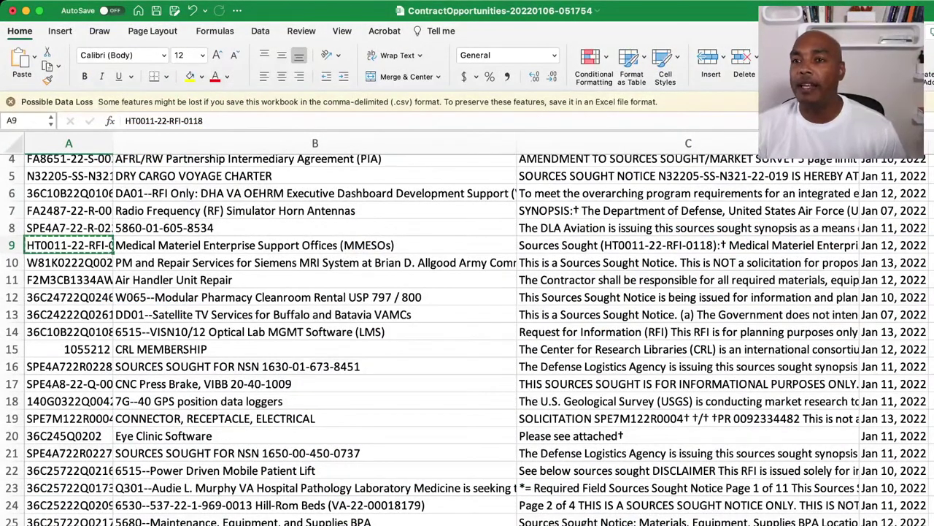
{"action": "left_click", "coordinate": [315, 262]}
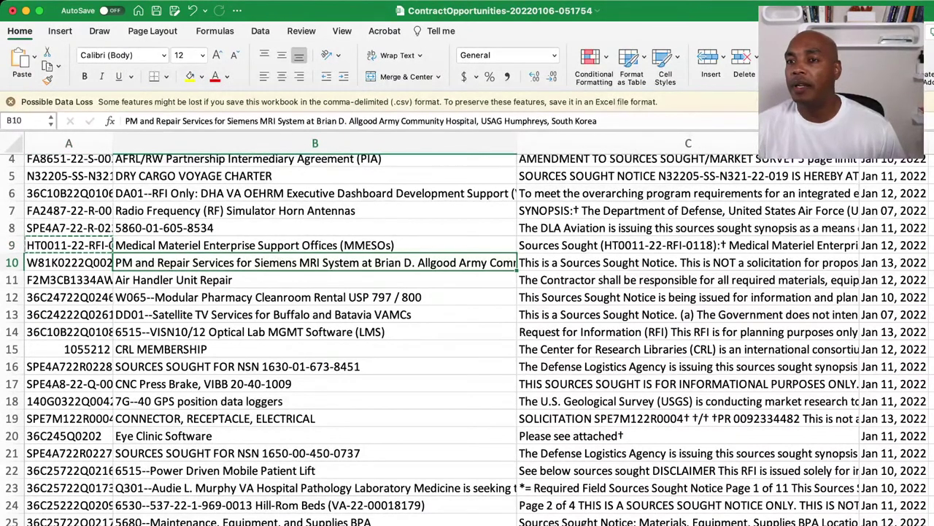
{"action": "left_click", "coordinate": [314, 280]}
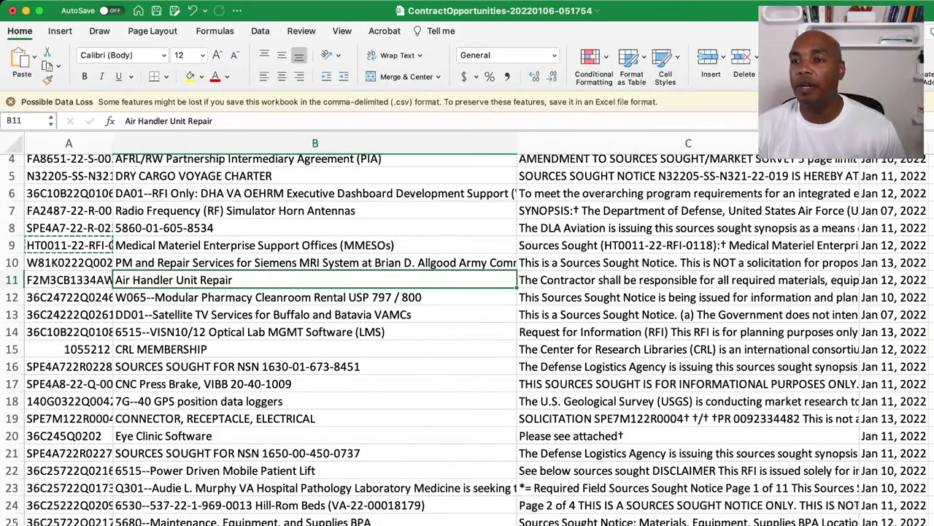
{"action": "left_click", "coordinate": [315, 297]}
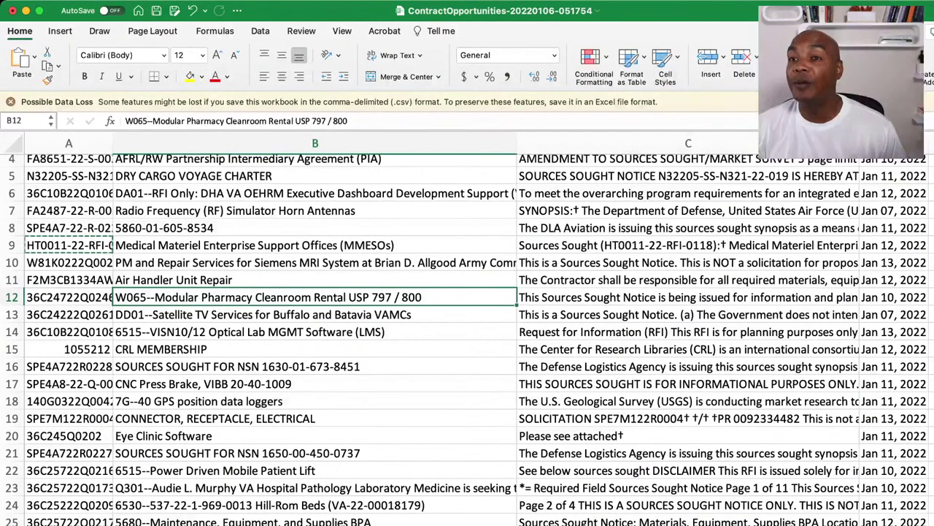
{"action": "key", "text": "Left"}
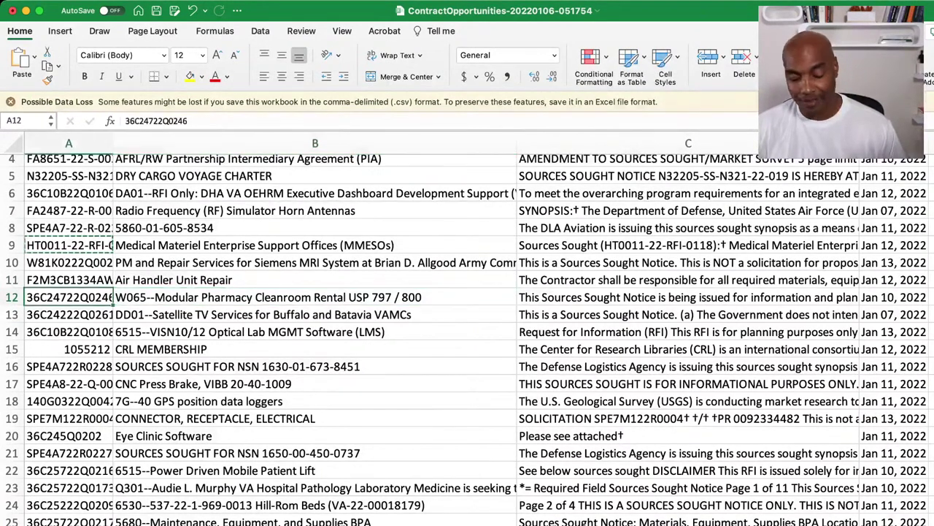
{"action": "key", "text": "super+c"}
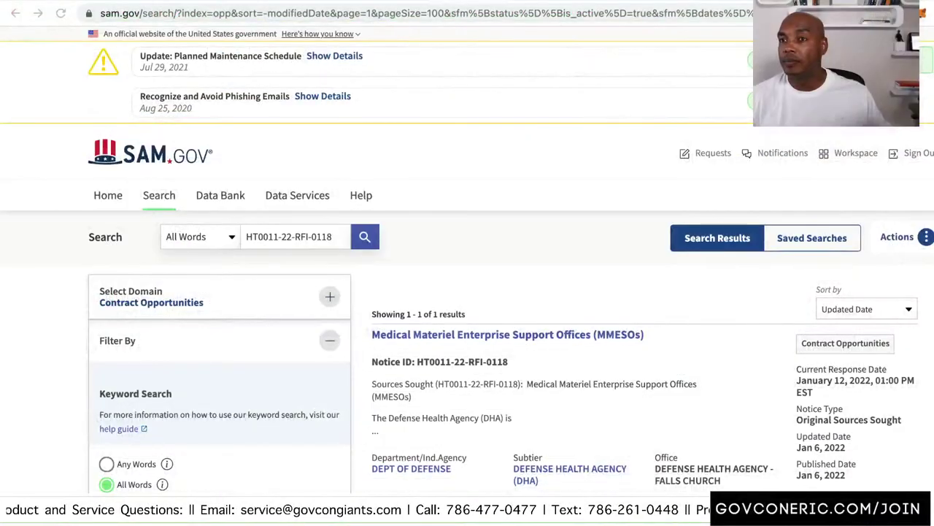
Step: Search the contract opportunities for notice ID 36C24722Q0246
{"action": "triple_click", "coordinate": [326, 237]}
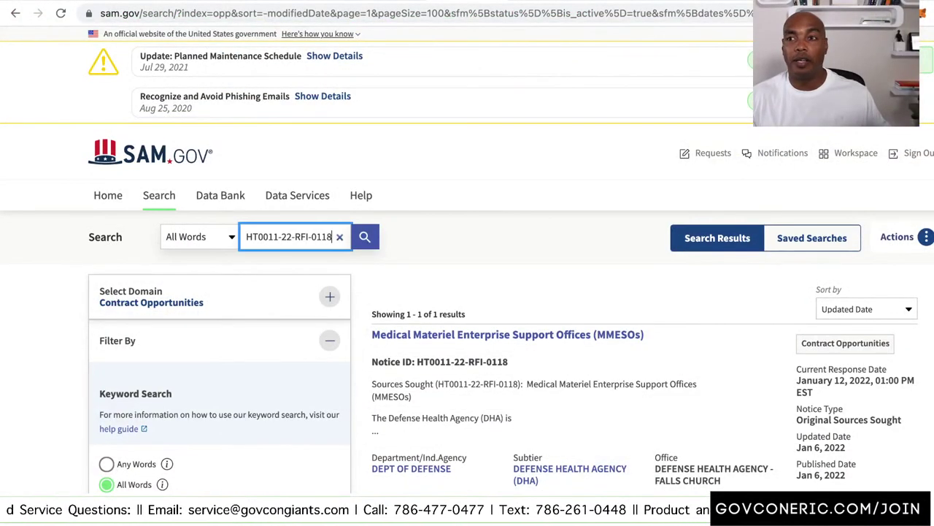
{"action": "key", "text": "super+v"}
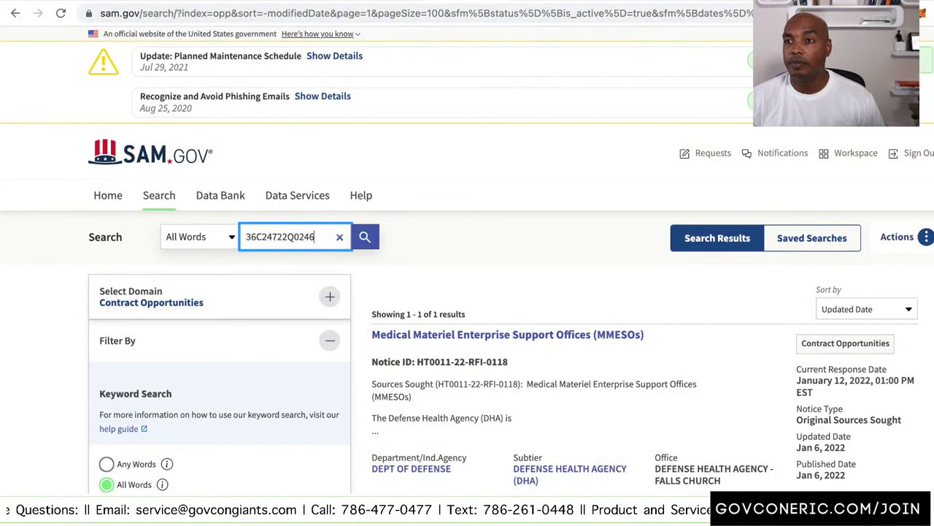
{"action": "left_click", "coordinate": [365, 236]}
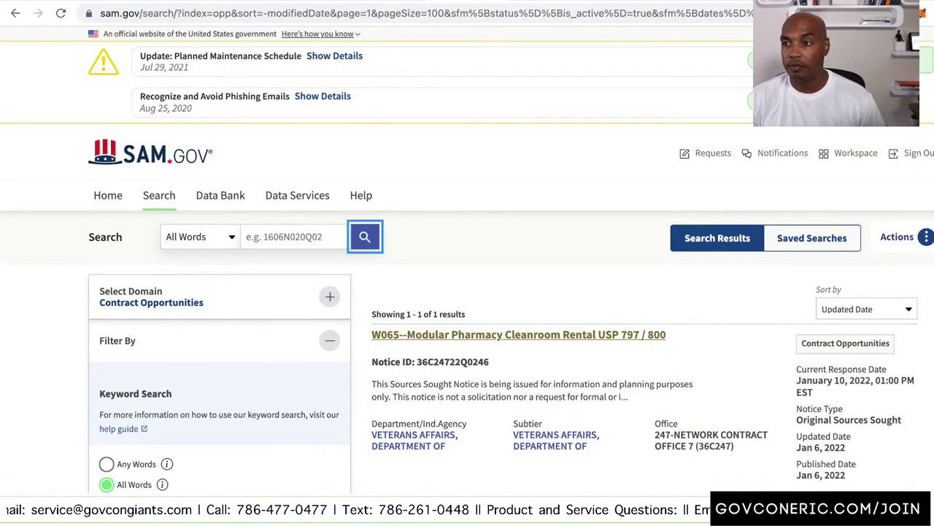
Step: Open the Modular Pharmacy Cleanroom Rental USP 797 / 800 notice, dismiss the welcome message and review its general information and classification
{"action": "left_click", "coordinate": [518, 334]}
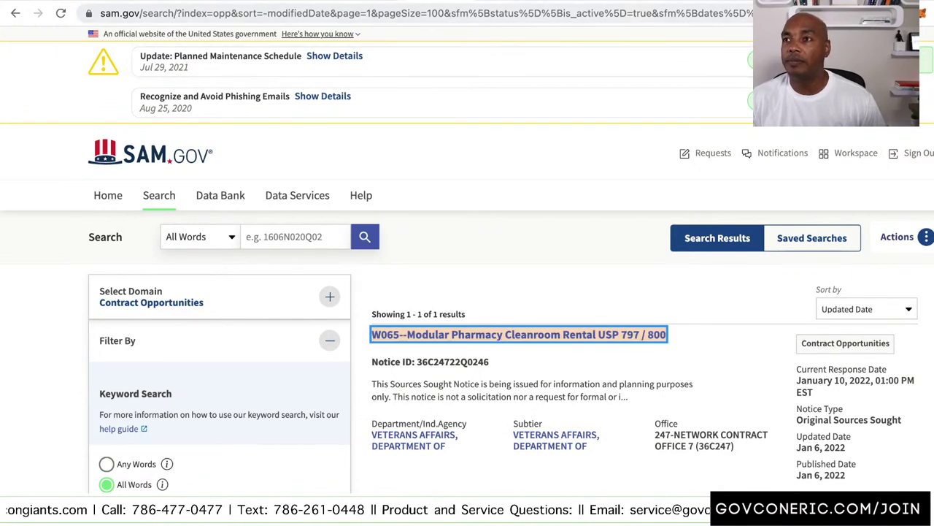
{"action": "key", "text": "Return"}
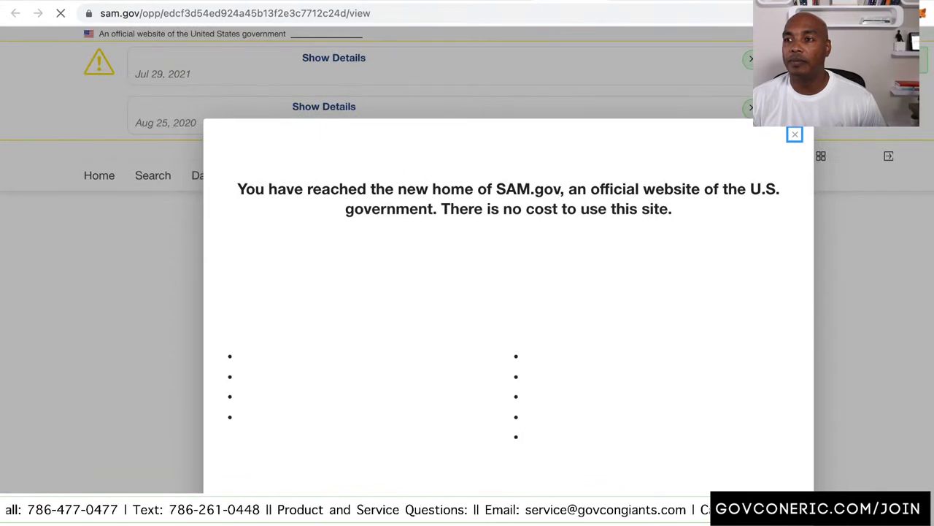
{"action": "key", "text": "Escape"}
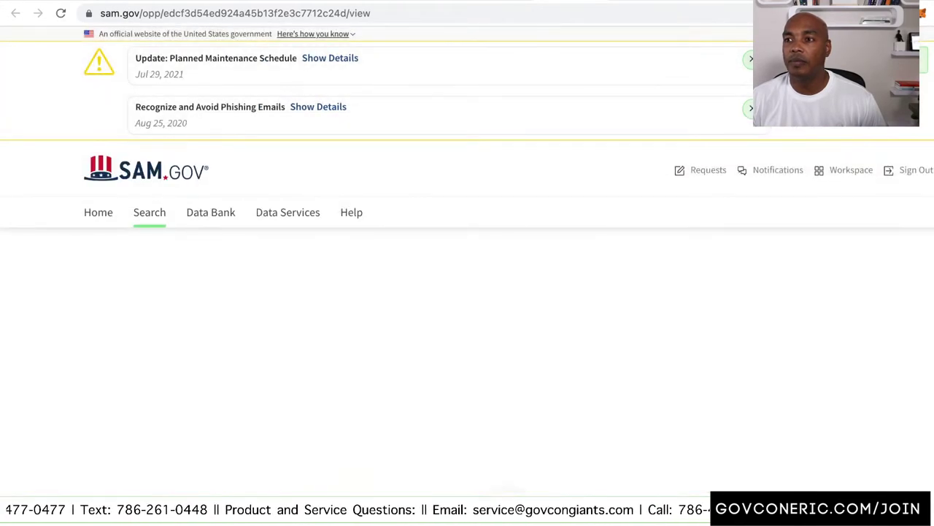
{"action": "scroll", "coordinate": [467, 292], "scroll_direction": "down", "scroll_amount": 2}
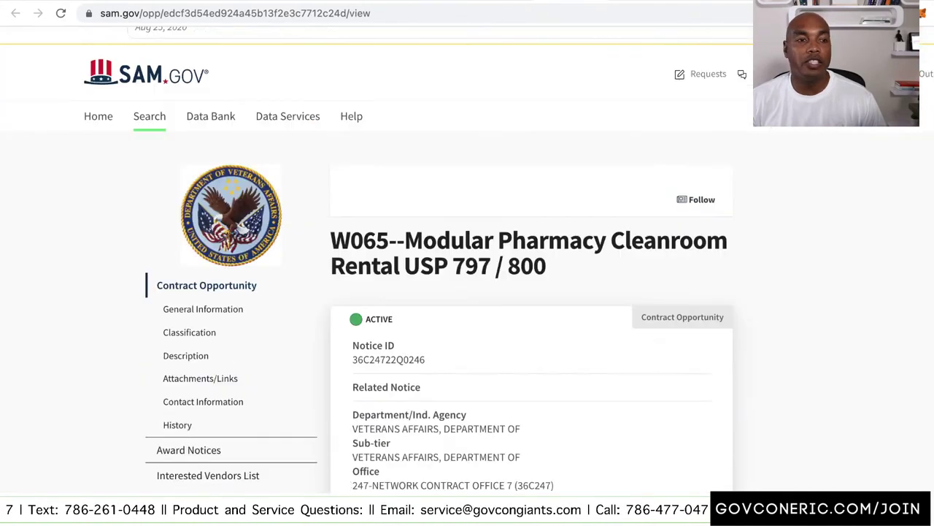
{"action": "scroll", "coordinate": [467, 292], "scroll_direction": "down", "scroll_amount": 3}
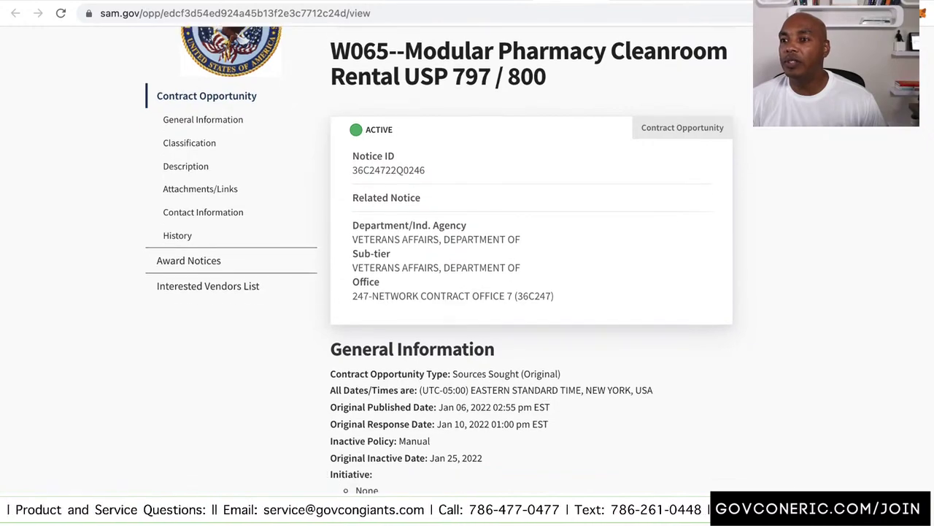
{"action": "scroll", "coordinate": [467, 292], "scroll_direction": "down", "scroll_amount": 3}
{"action": "scroll", "coordinate": [467, 292], "scroll_direction": "down", "scroll_amount": 3}
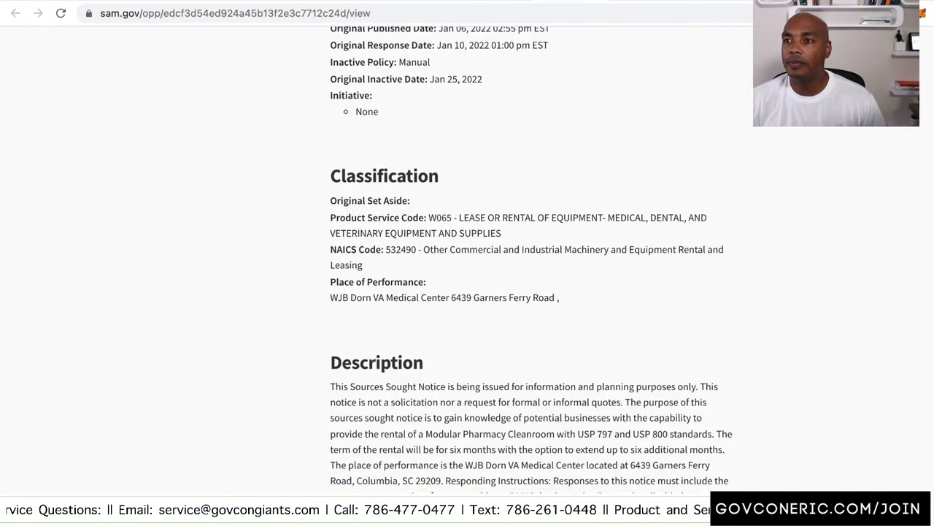
Step: Read the cleanroom notice's Description, highlighting the USP 797 and USP 800 standards and the modular unit's equipment requirements, and return to the notice's heading
{"action": "scroll", "coordinate": [468, 292], "scroll_direction": "down", "scroll_amount": 1}
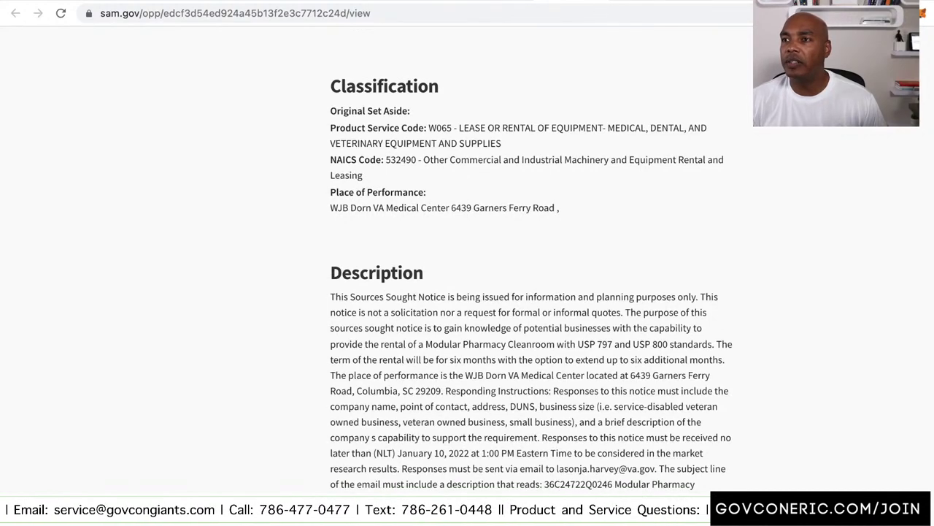
{"action": "scroll", "coordinate": [467, 292], "scroll_direction": "down", "scroll_amount": 2}
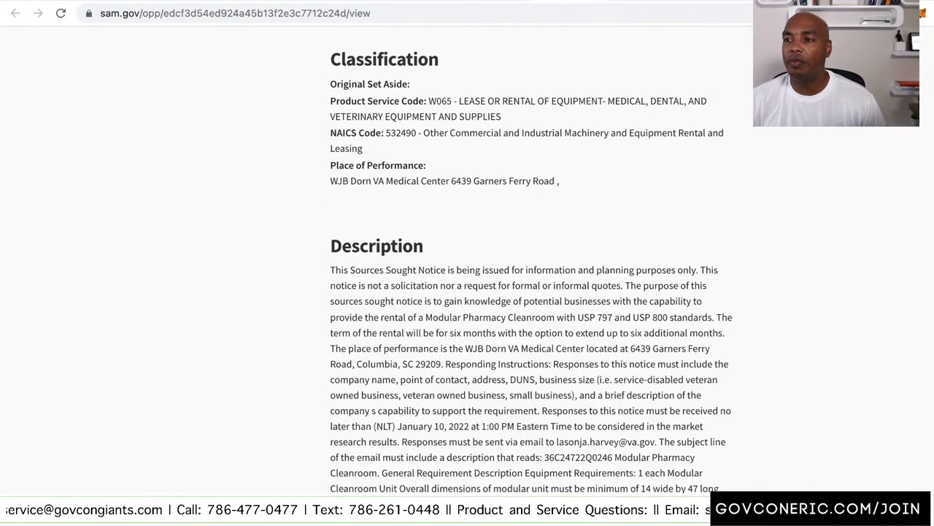
{"action": "scroll", "coordinate": [467, 292], "scroll_direction": "down", "scroll_amount": 1}
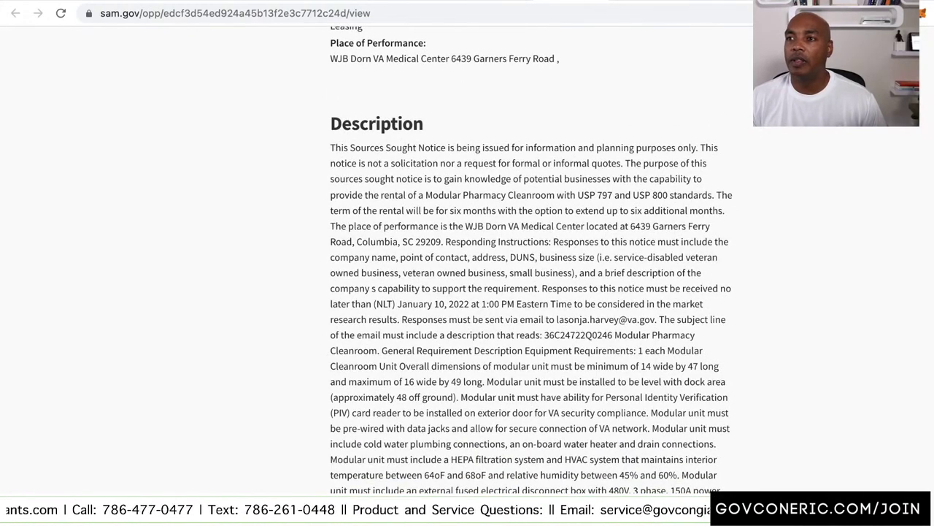
{"action": "left_click_drag", "start_coordinate": [426, 195], "coordinate": [712, 195]}
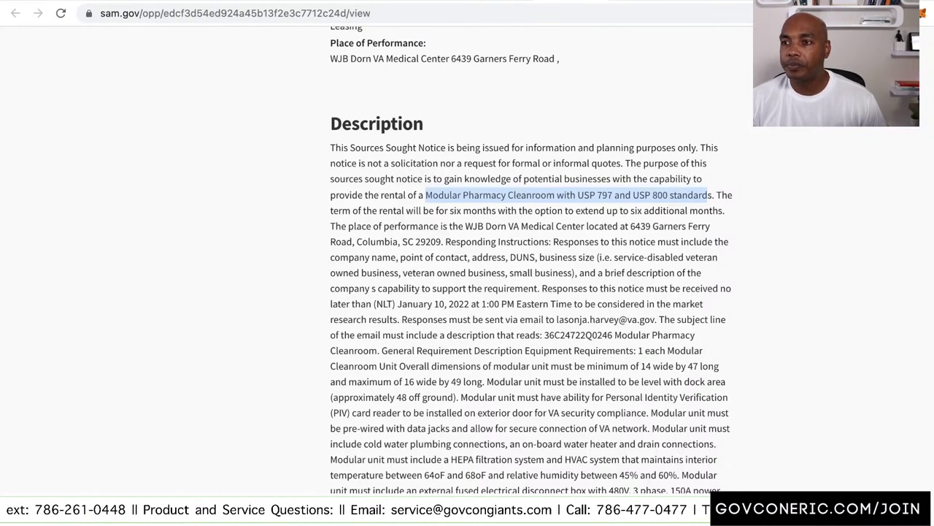
{"action": "scroll", "coordinate": [532, 248], "scroll_direction": "down", "scroll_amount": 3}
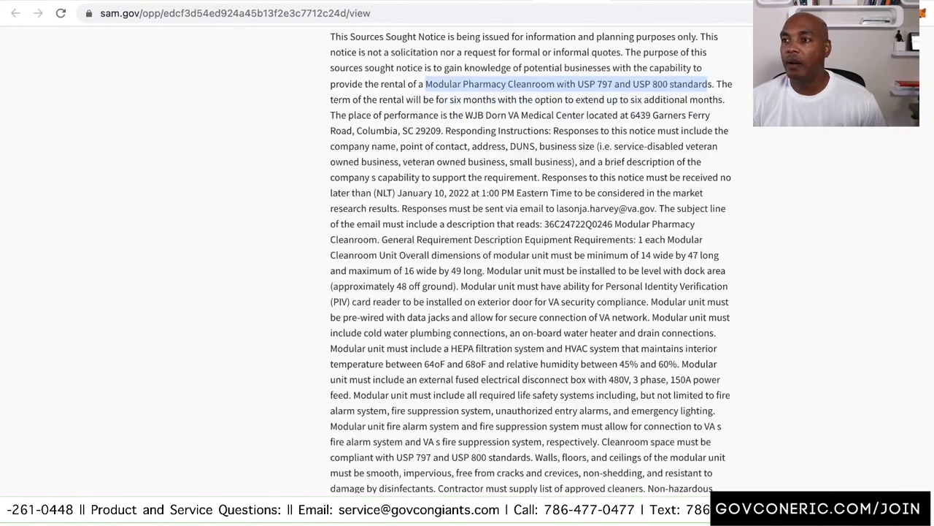
{"action": "left_click_drag", "start_coordinate": [631, 240], "coordinate": [564, 286]}
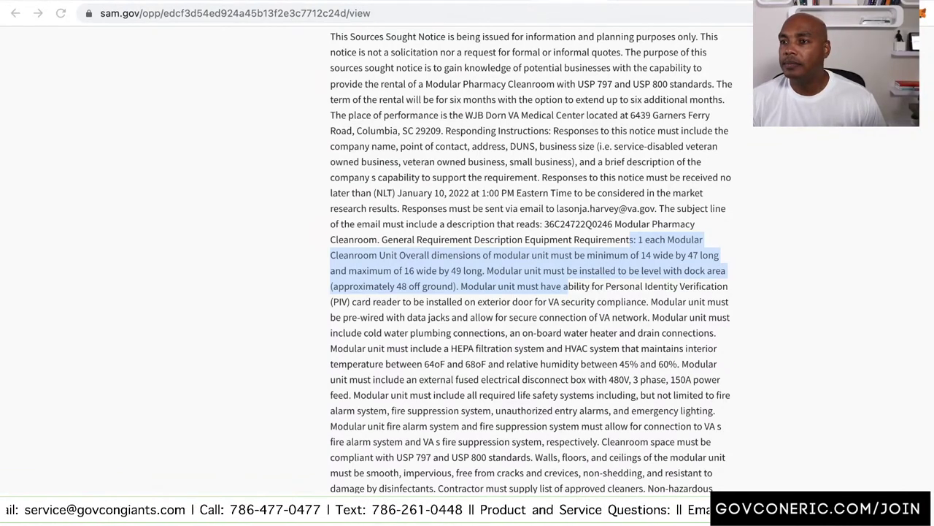
{"action": "scroll", "coordinate": [532, 261], "scroll_direction": "down", "scroll_amount": 3}
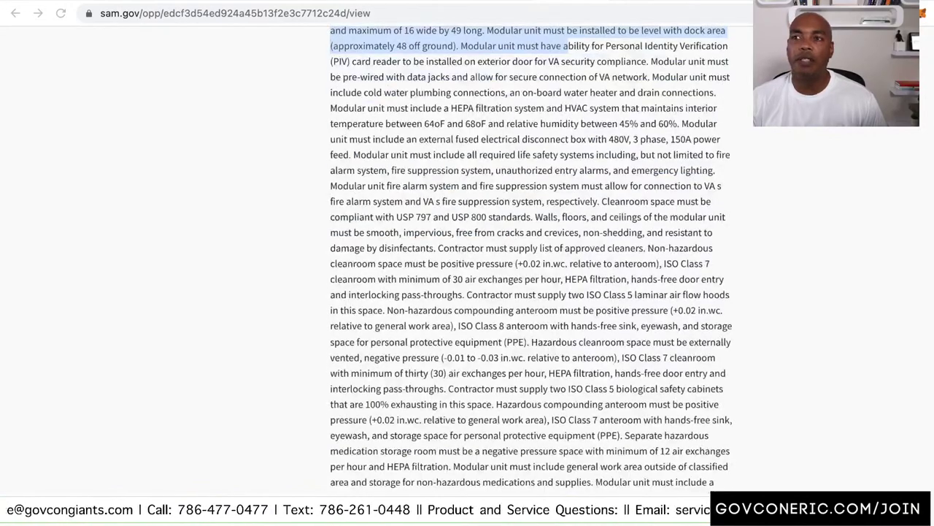
{"action": "scroll", "coordinate": [532, 261], "scroll_direction": "up", "scroll_amount": 15}
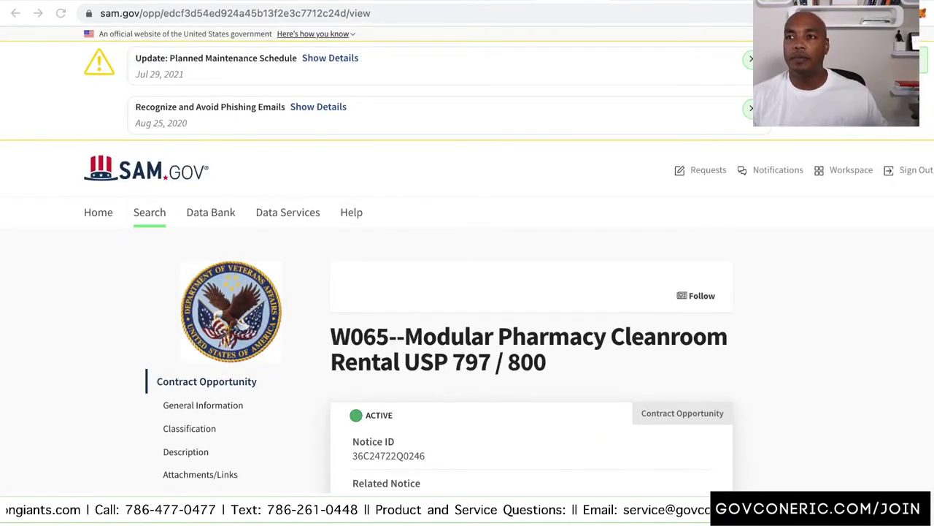
Step: Return to the ContractOpportunities spreadsheet in Excel, review the titles in rows 13 to 15 and check the CRL MEMBERSHIP description
{"action": "key", "text": "alt+Left"}
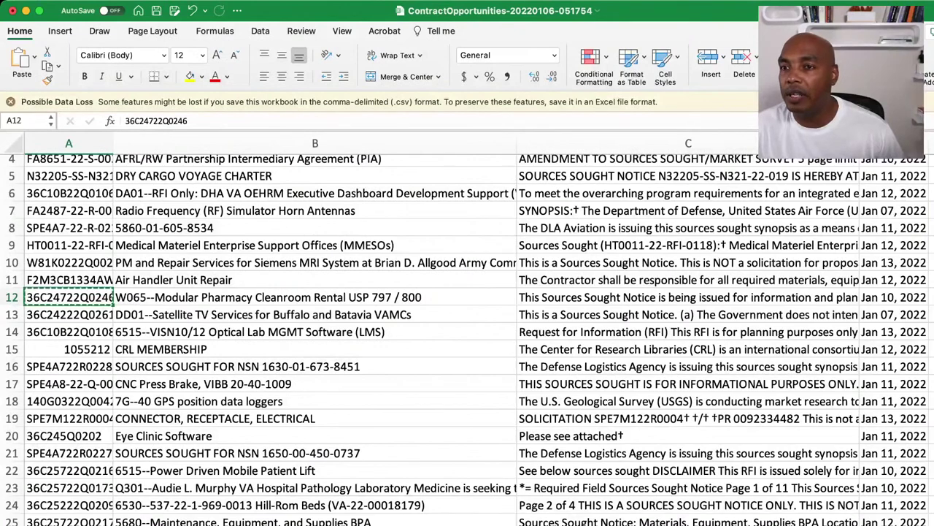
{"action": "left_click", "coordinate": [315, 315]}
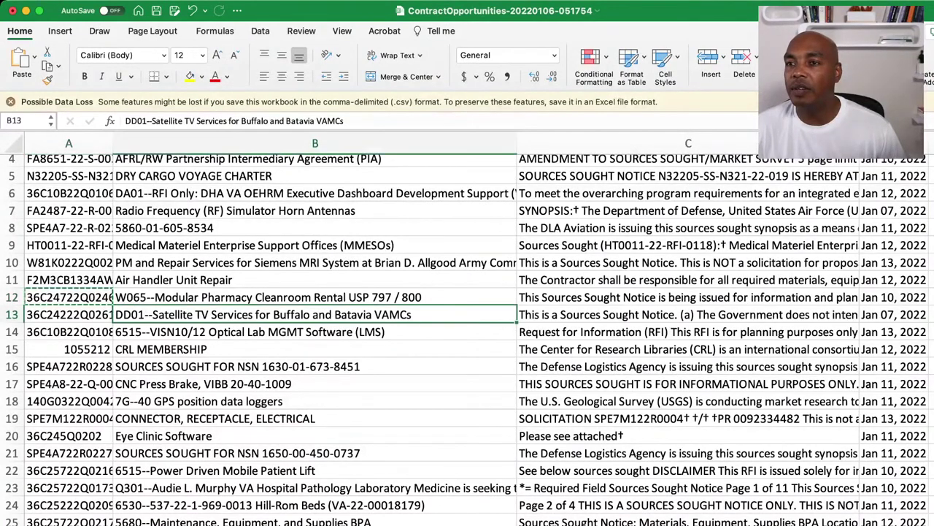
{"action": "scroll", "coordinate": [469, 339], "scroll_direction": "down", "scroll_amount": 3}
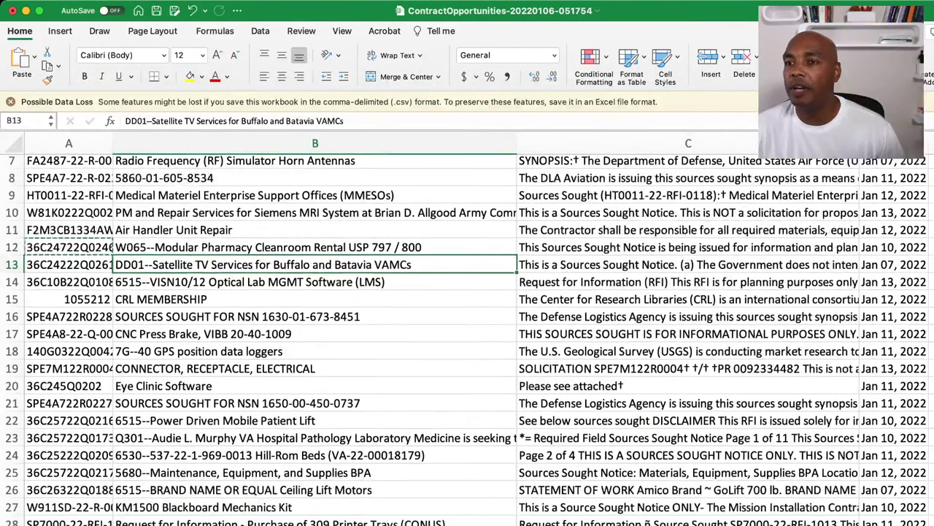
{"action": "scroll", "coordinate": [469, 339], "scroll_direction": "down", "scroll_amount": 1}
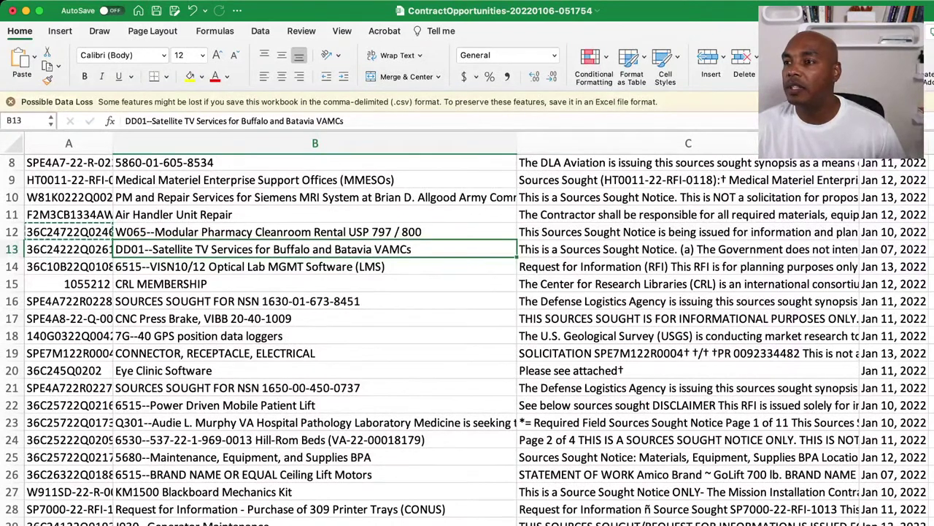
{"action": "left_click", "coordinate": [314, 283]}
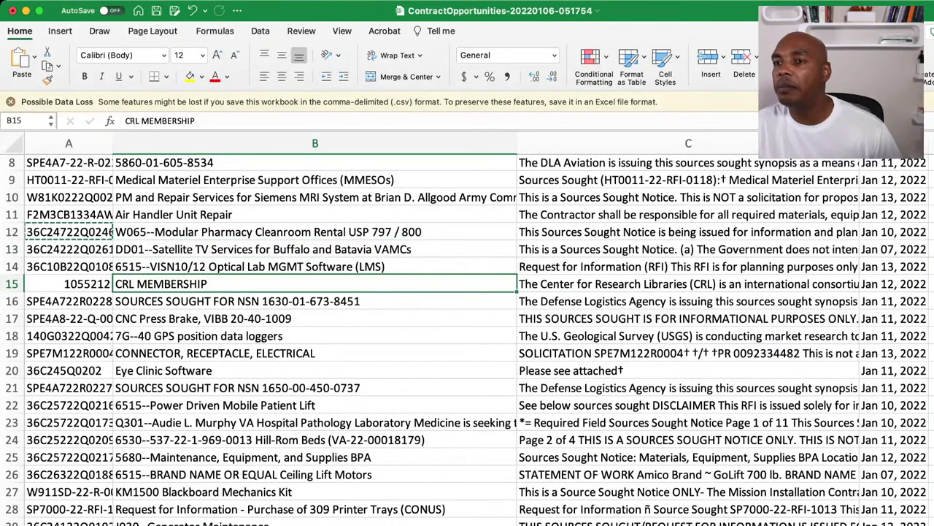
{"action": "left_click", "coordinate": [687, 283]}
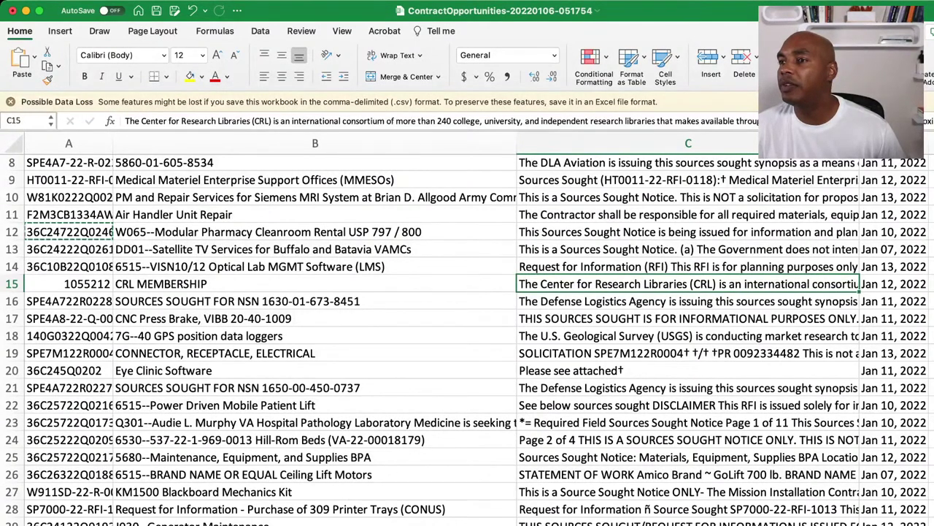
{"action": "left_click", "coordinate": [315, 283]}
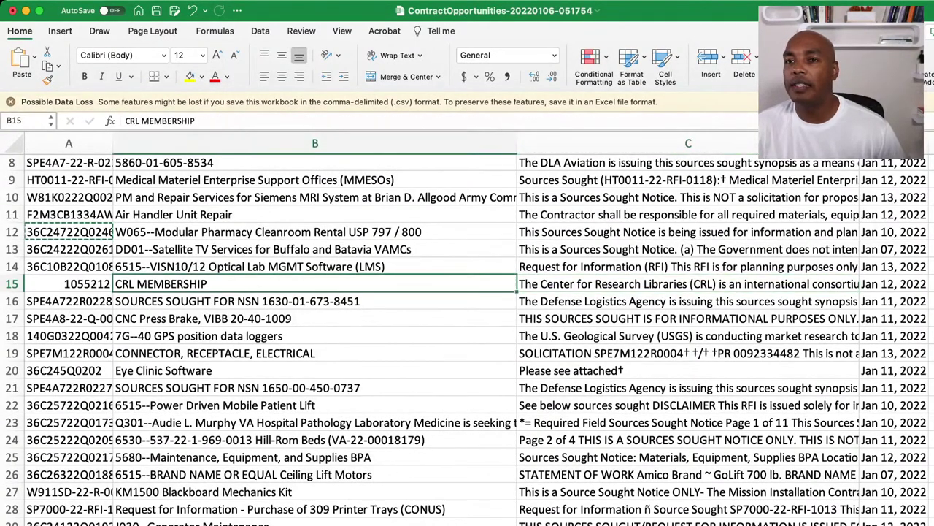
Step: Copy the CRL MEMBERSHIP notice ID from row 15 and search SAM.gov in the browser for 1055212
{"action": "left_click", "coordinate": [69, 284]}
{"action": "key", "text": "super+c"}
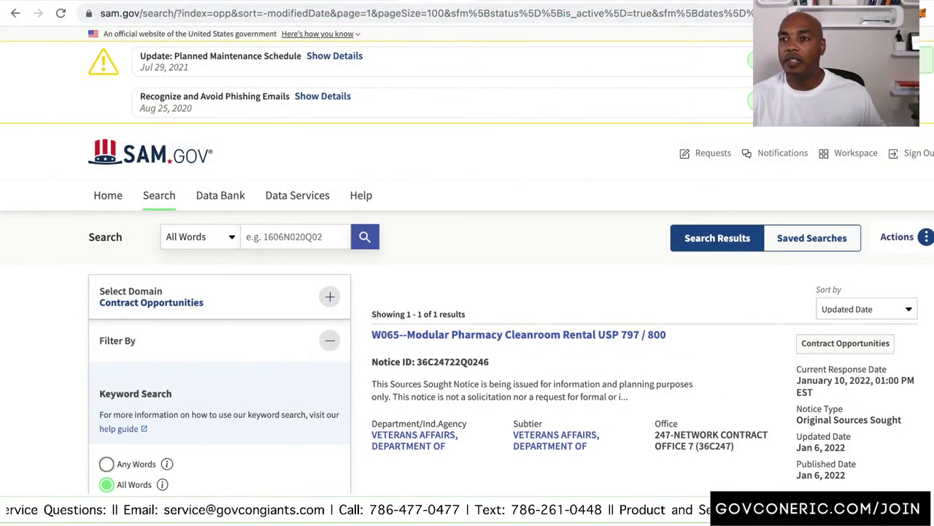
{"action": "left_click", "coordinate": [295, 237]}
{"action": "key", "text": "super+v"}
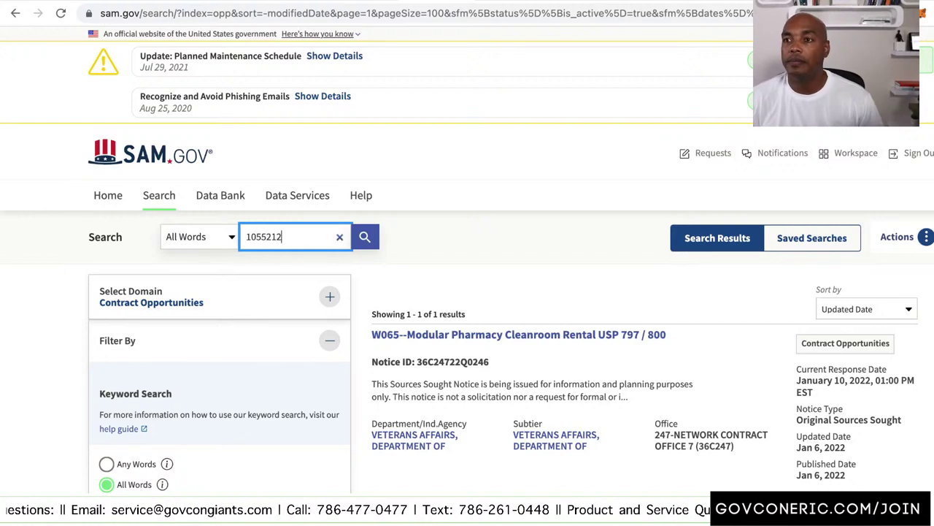
{"action": "key", "text": "Tab"}
{"action": "key", "text": "Return"}
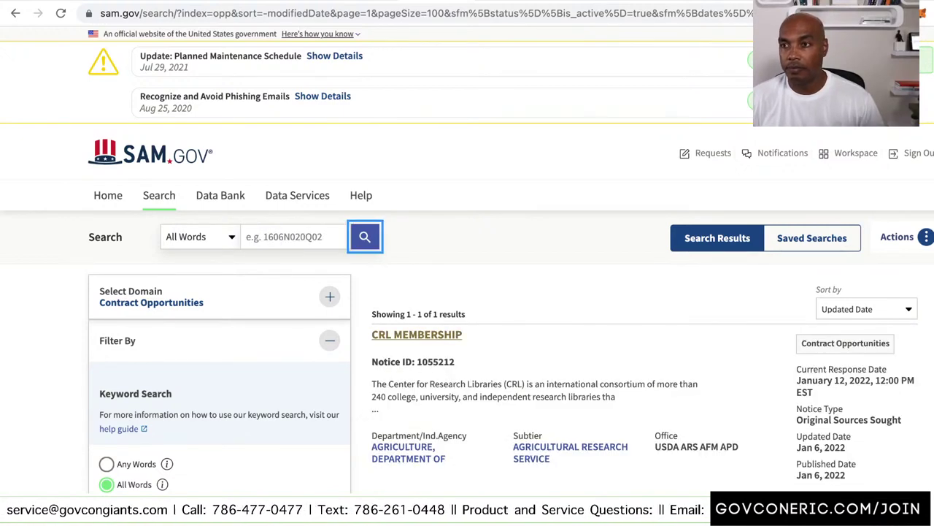
Step: Open the CRL MEMBERSHIP notice, dismiss the welcome message and review its classification
{"action": "left_click", "coordinate": [416, 334]}
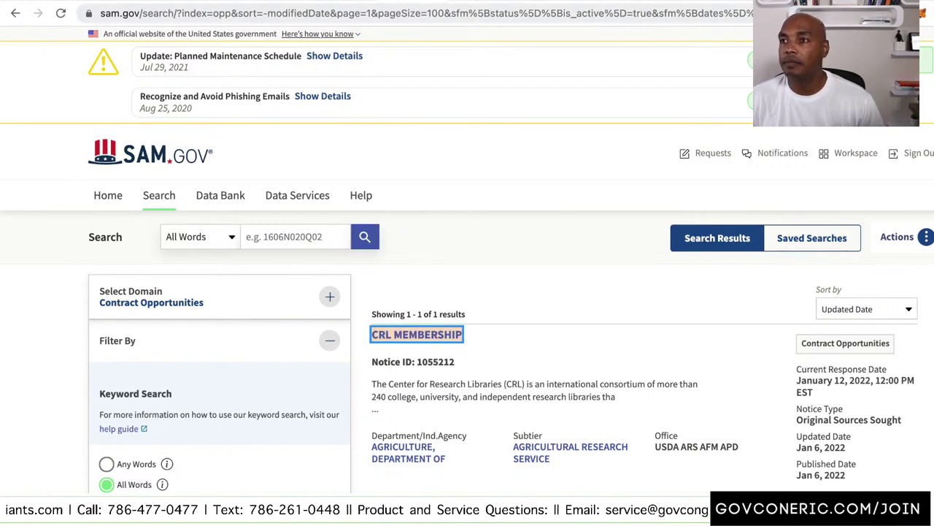
{"action": "key", "text": "Return"}
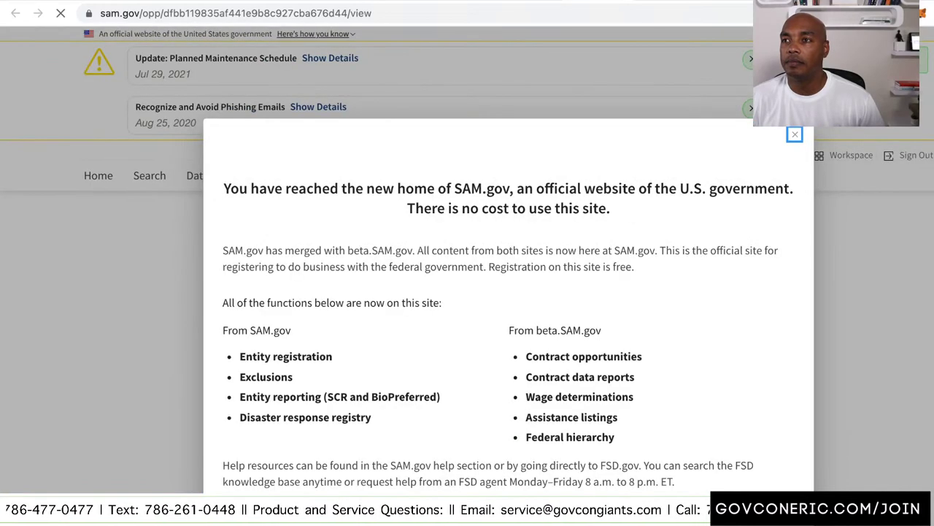
{"action": "key", "text": "Escape"}
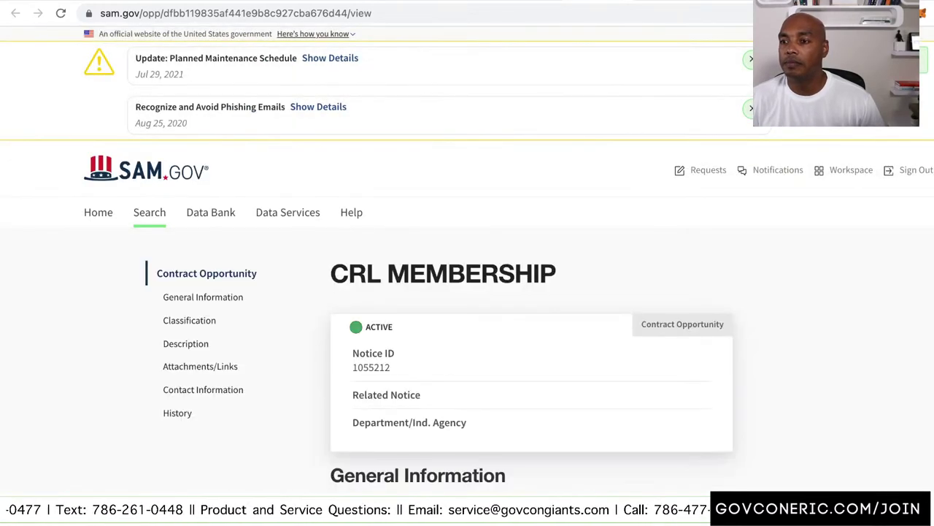
{"action": "scroll", "coordinate": [467, 292], "scroll_direction": "down", "scroll_amount": 10}
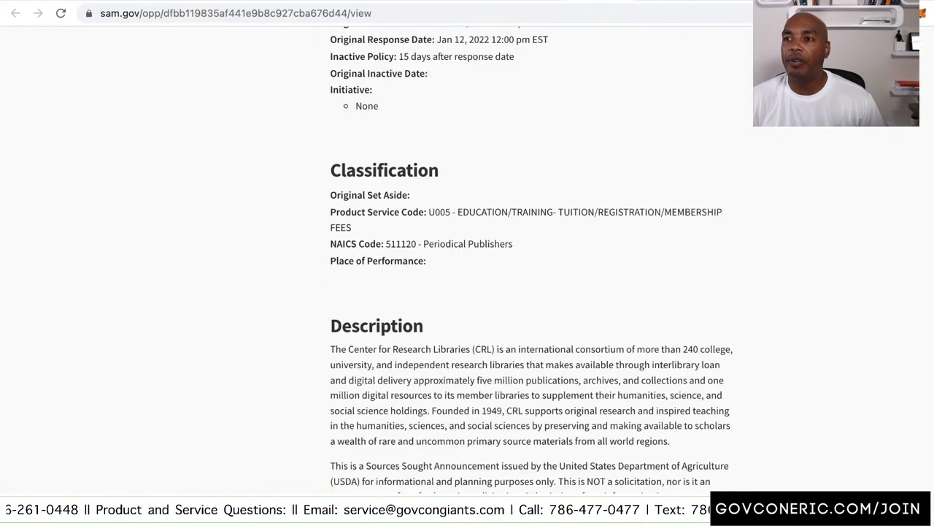
Step: Read the CRL MEMBERSHIP notice's Description, highlighting the passage on publications and digital resources, through to the response submission instructions
{"action": "scroll", "coordinate": [531, 249], "scroll_direction": "down", "scroll_amount": 3}
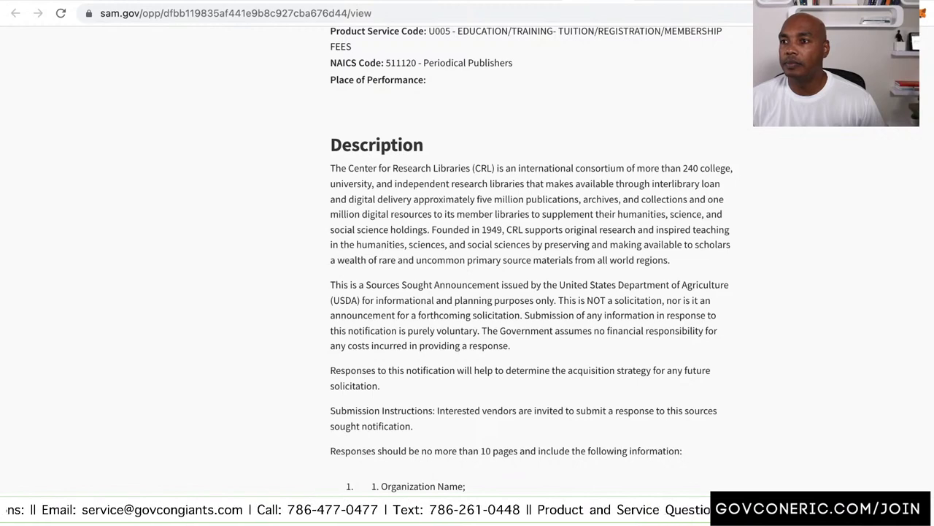
{"action": "left_click_drag", "start_coordinate": [383, 198], "coordinate": [565, 230]}
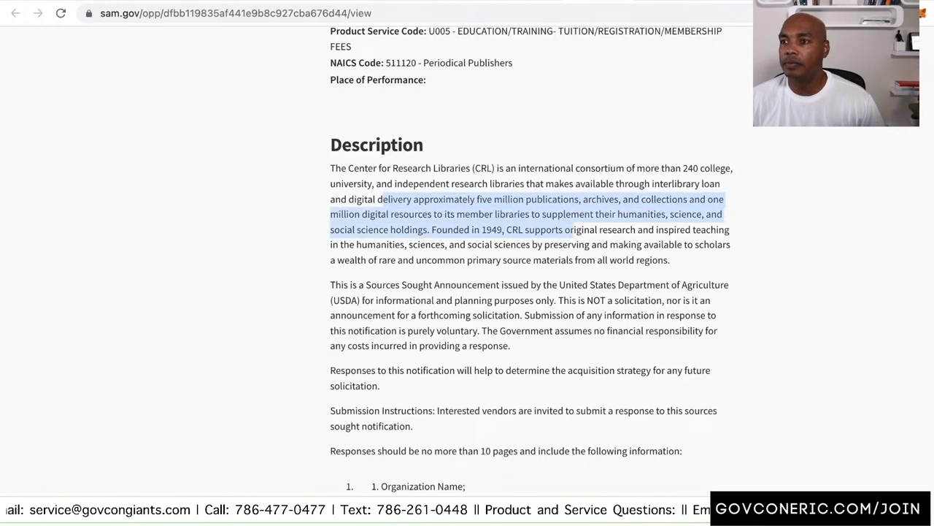
{"action": "left_click", "coordinate": [573, 229]}
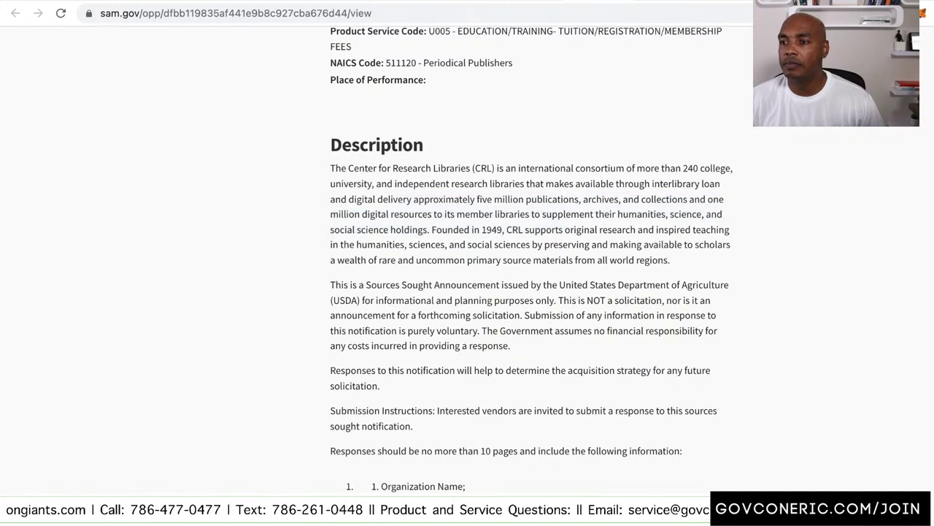
{"action": "scroll", "coordinate": [531, 248], "scroll_direction": "down", "scroll_amount": 3}
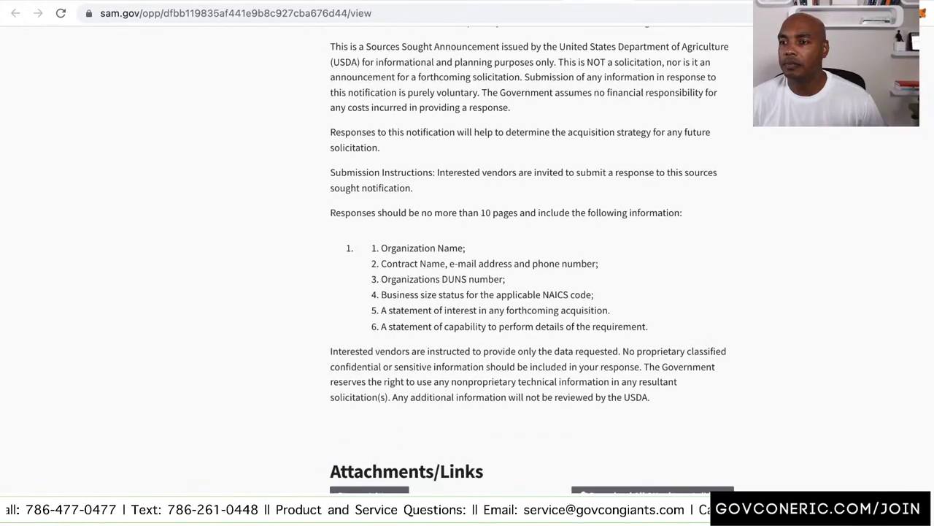
Step: Check the CRL MEMBERSHIP notice's attachments and reread its Description, highlighting the passages on digital delivery, the library consortium and CRL's founding
{"action": "scroll", "coordinate": [532, 248], "scroll_direction": "down", "scroll_amount": 2}
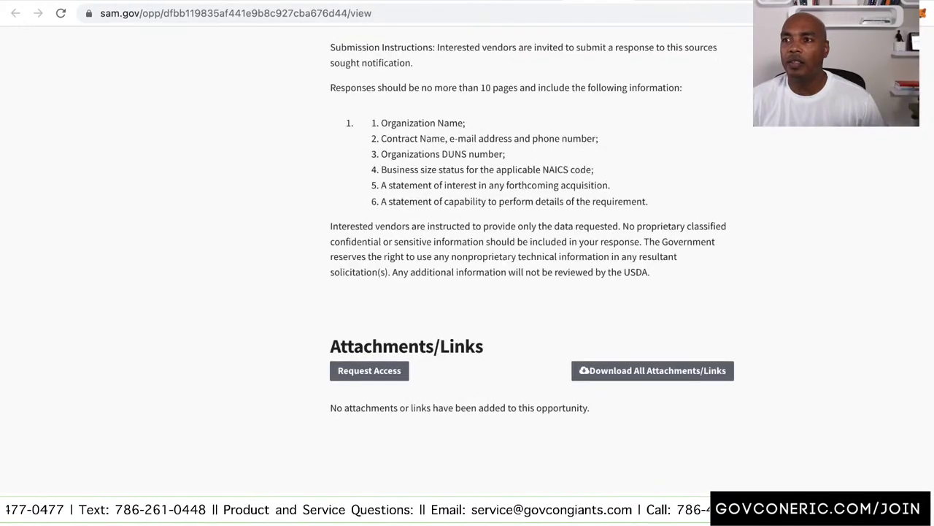
{"action": "scroll", "coordinate": [531, 248], "scroll_direction": "up", "scroll_amount": 6}
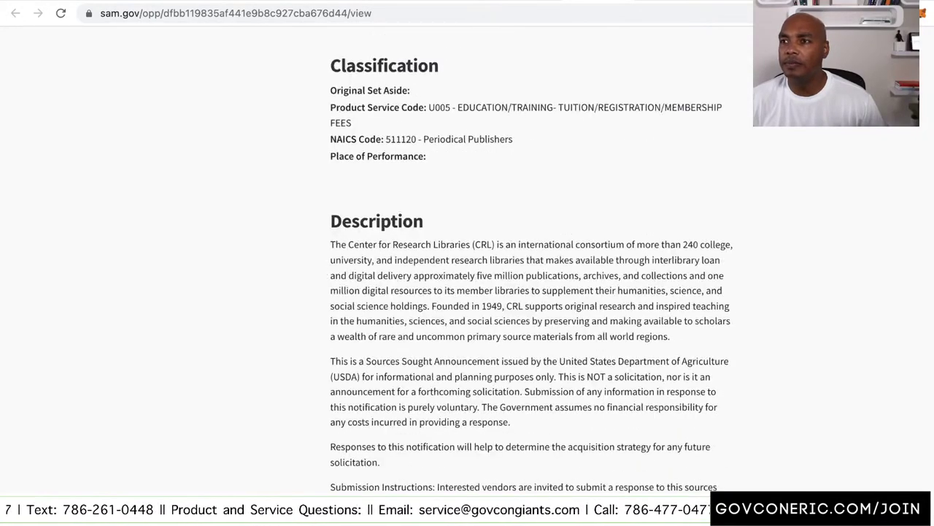
{"action": "scroll", "coordinate": [532, 248], "scroll_direction": "up", "scroll_amount": 1}
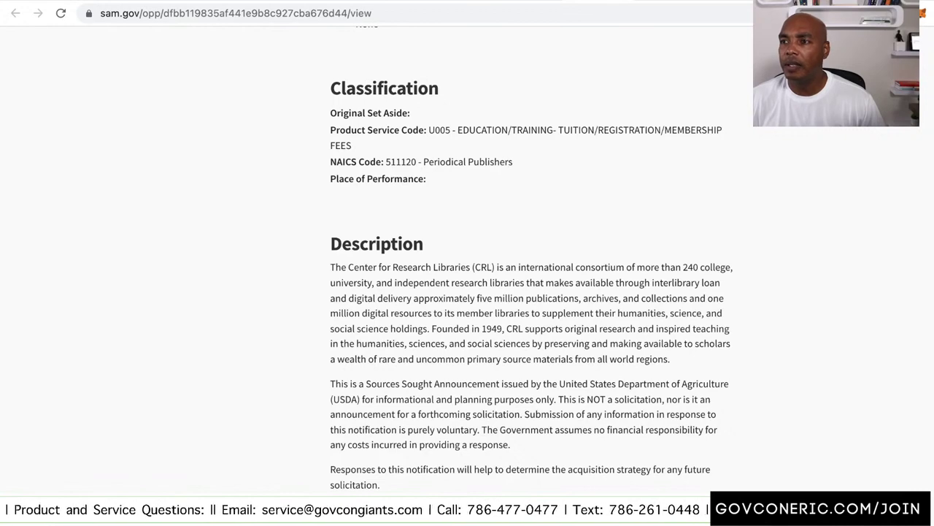
{"action": "left_click_drag", "start_coordinate": [578, 283], "coordinate": [641, 298]}
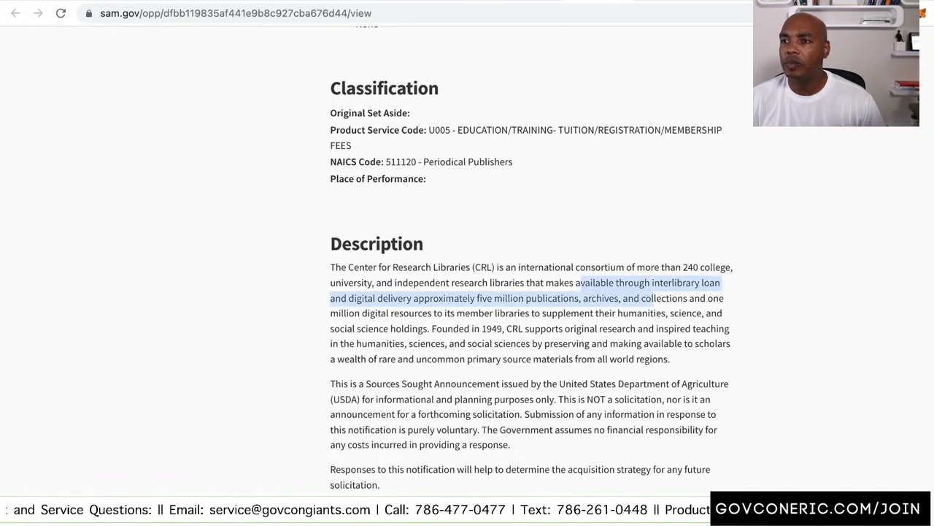
{"action": "left_click", "coordinate": [653, 298]}
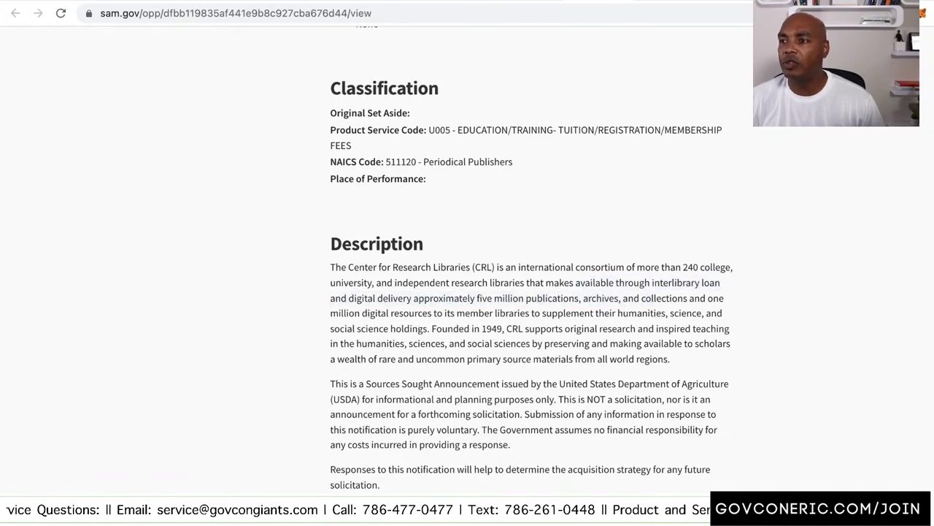
{"action": "mouse_move", "coordinate": [519, 267]}
{"action": "left_mouse_down"}
{"action": "mouse_move", "coordinate": [574, 267]}
{"action": "mouse_move", "coordinate": [569, 283]}
{"action": "mouse_move", "coordinate": [430, 283]}
{"action": "mouse_move", "coordinate": [523, 283]}
{"action": "left_mouse_up"}
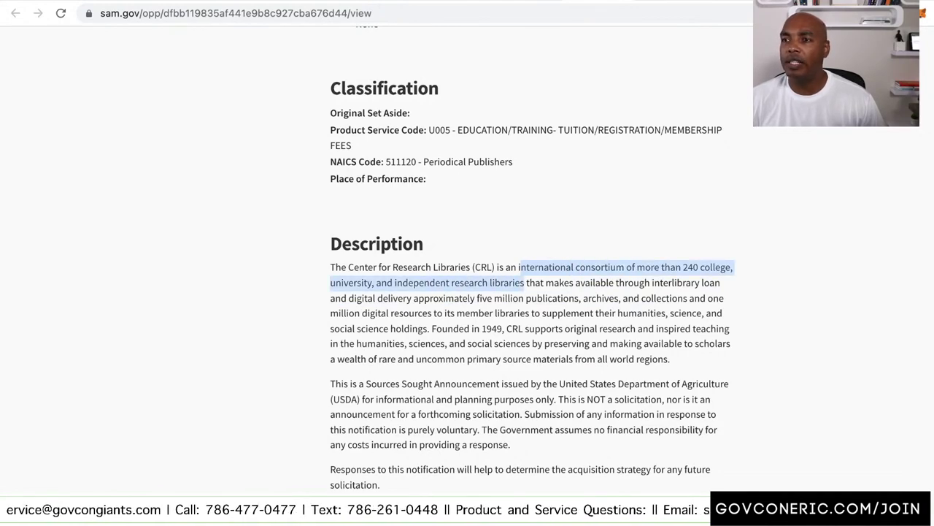
{"action": "left_click_drag", "start_coordinate": [524, 283], "coordinate": [670, 358]}
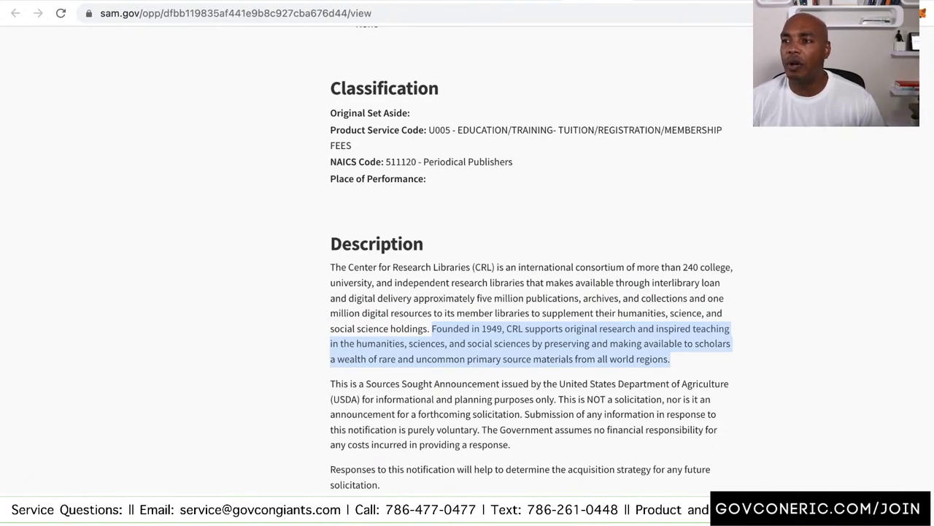
Step: Review the rest of the CRL MEMBERSHIP notice, from the submission instructions to the contact information and history, and recheck its general information
{"action": "scroll", "coordinate": [532, 260], "scroll_direction": "down", "scroll_amount": 1}
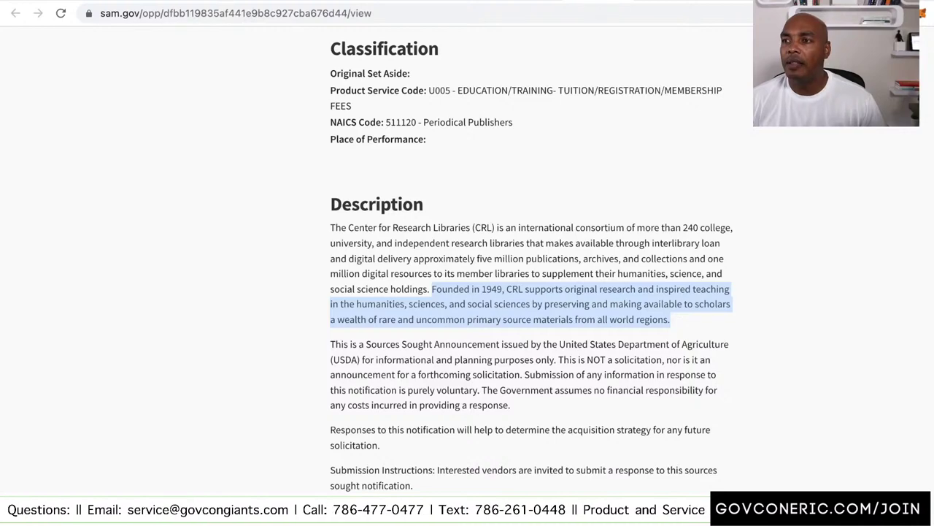
{"action": "scroll", "coordinate": [532, 263], "scroll_direction": "down", "scroll_amount": 2}
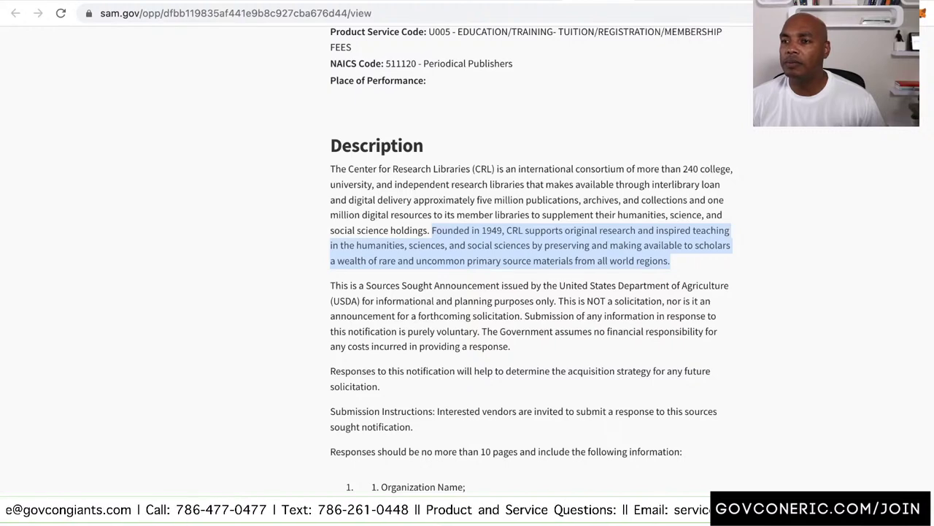
{"action": "scroll", "coordinate": [532, 262], "scroll_direction": "down", "scroll_amount": 6}
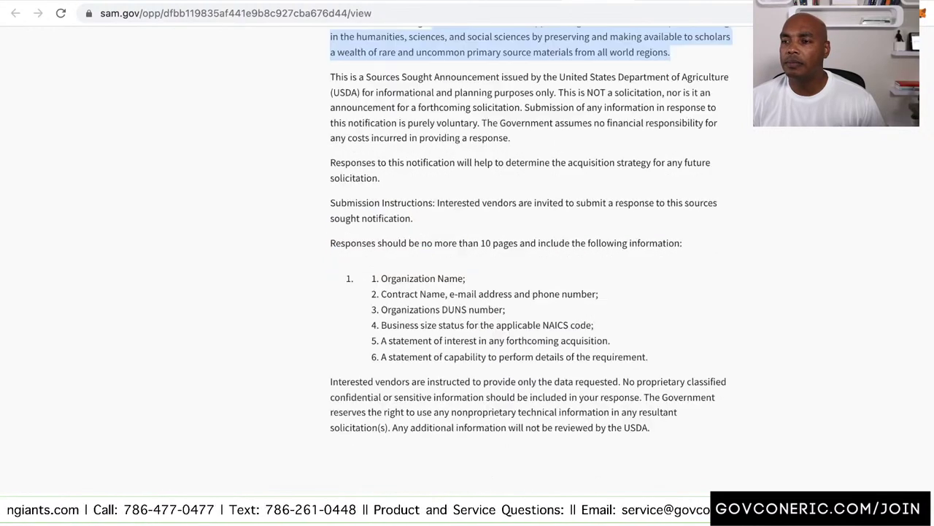
{"action": "scroll", "coordinate": [531, 263], "scroll_direction": "down", "scroll_amount": 16}
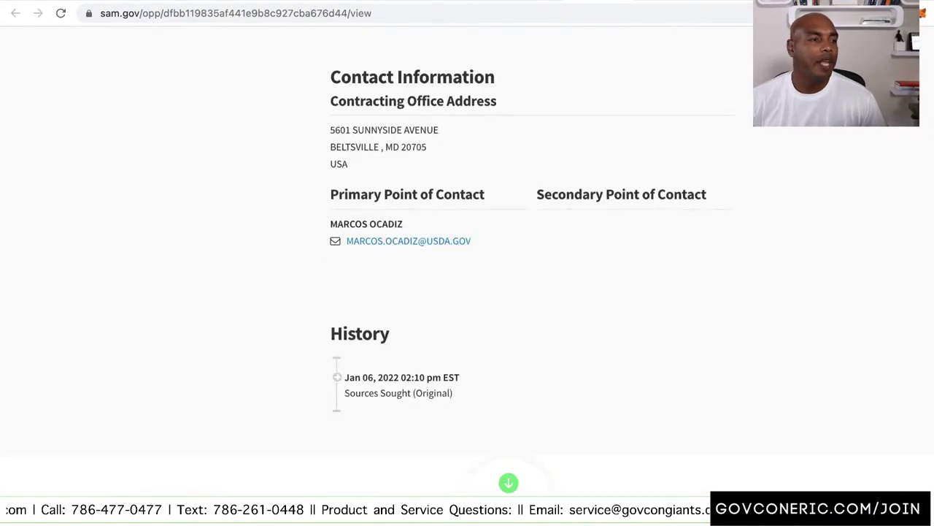
{"action": "scroll", "coordinate": [532, 262], "scroll_direction": "up", "scroll_amount": 20}
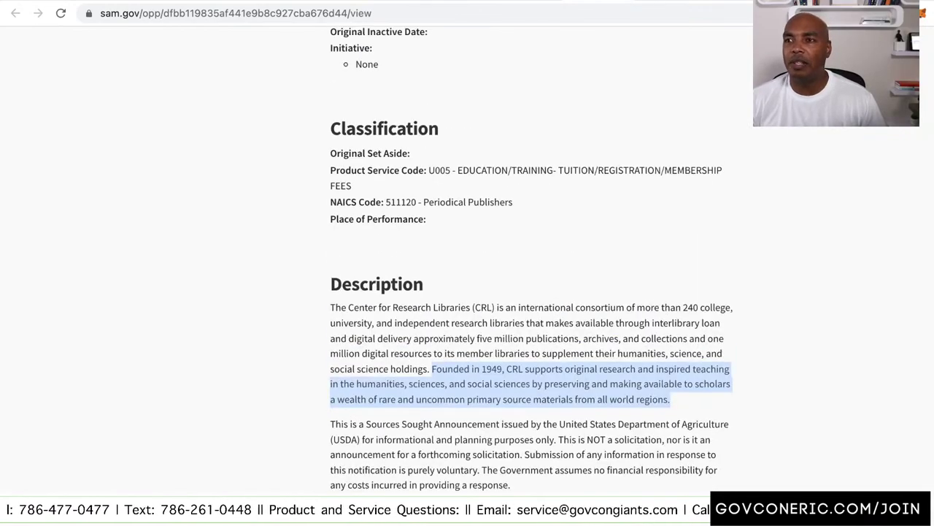
{"action": "scroll", "coordinate": [531, 263], "scroll_direction": "up", "scroll_amount": 10}
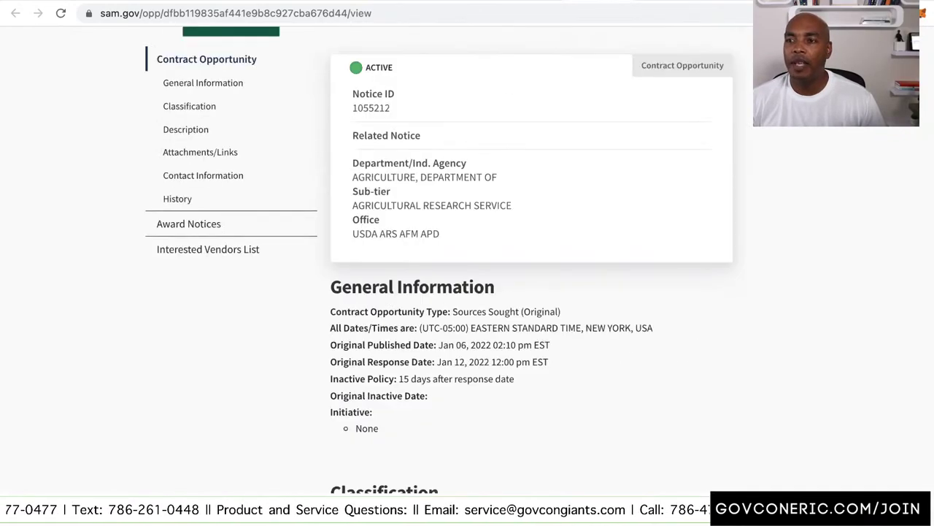
{"action": "scroll", "coordinate": [532, 263], "scroll_direction": "down", "scroll_amount": 9}
{"action": "scroll", "coordinate": [531, 262], "scroll_direction": "up", "scroll_amount": 18}
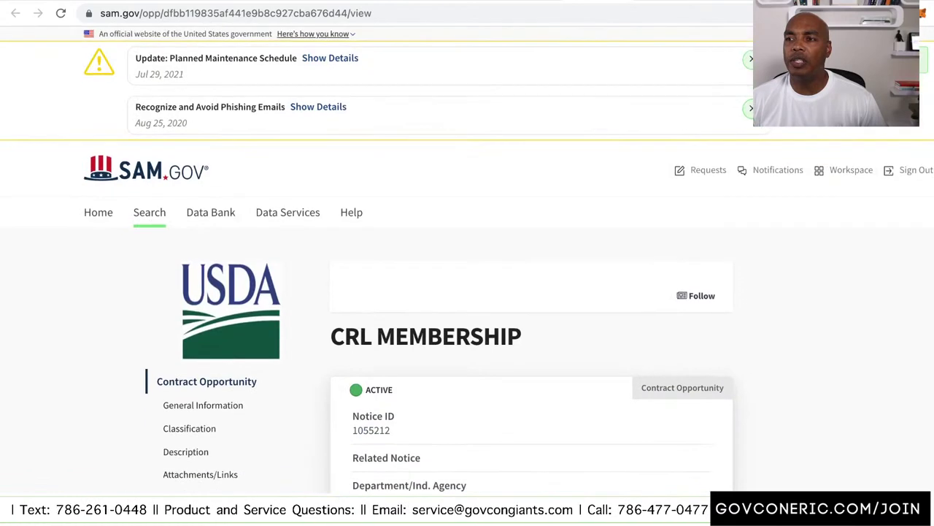
{"action": "scroll", "coordinate": [532, 263], "scroll_direction": "down", "scroll_amount": 10}
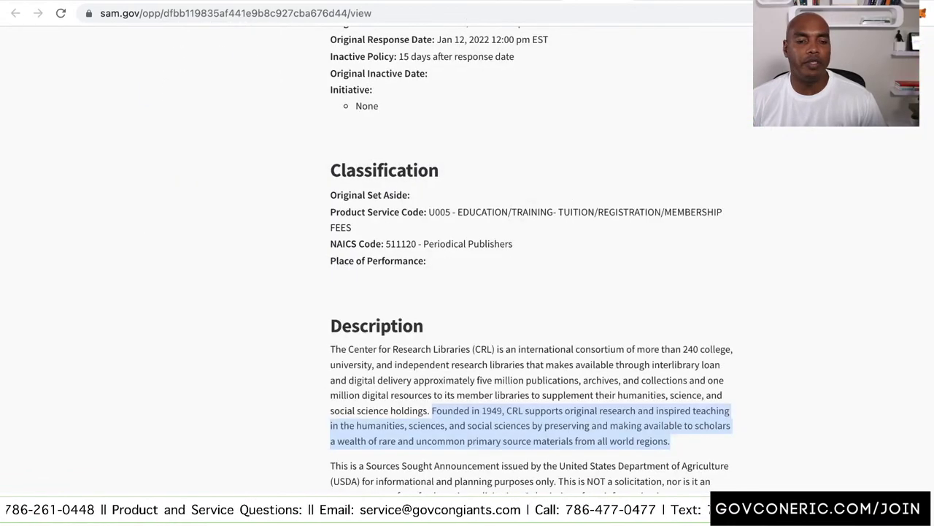
{"action": "scroll", "coordinate": [532, 263], "scroll_direction": "up", "scroll_amount": 12}
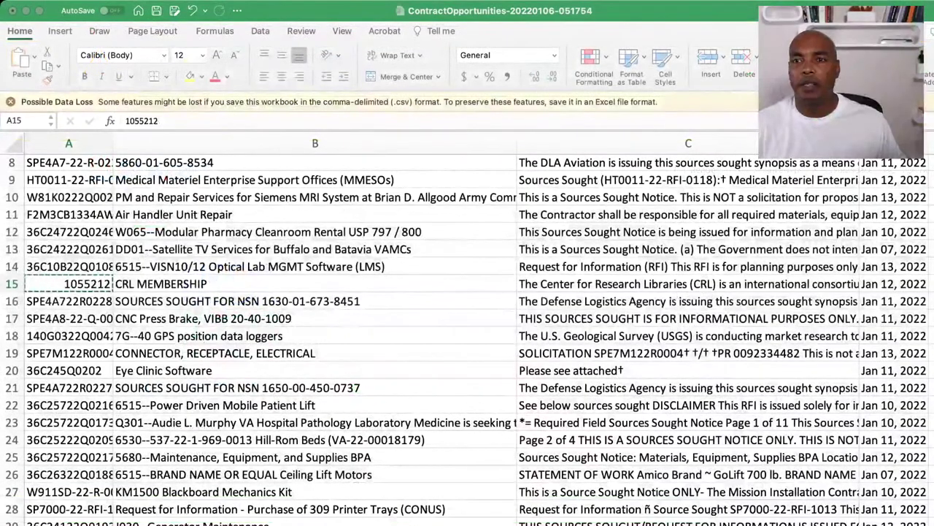
Step: Return to the ContractOpportunities spreadsheet in Excel and review the opportunity titles in rows 16 to 18
{"action": "key", "text": "super+Tab"}
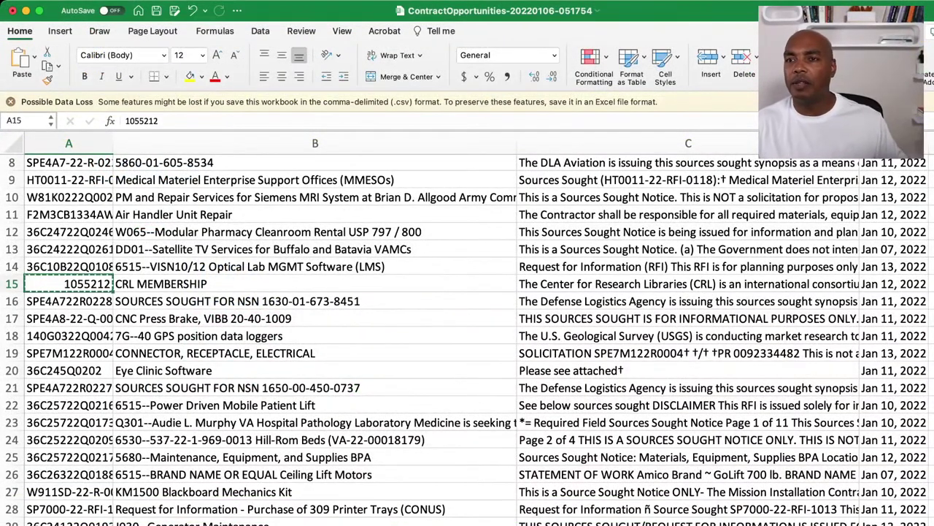
{"action": "left_click", "coordinate": [315, 301]}
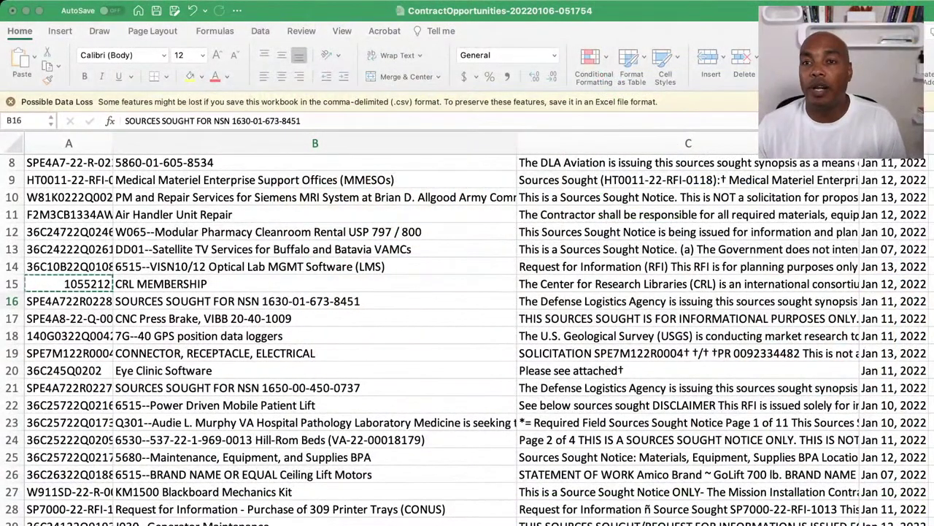
{"action": "left_click", "coordinate": [314, 301]}
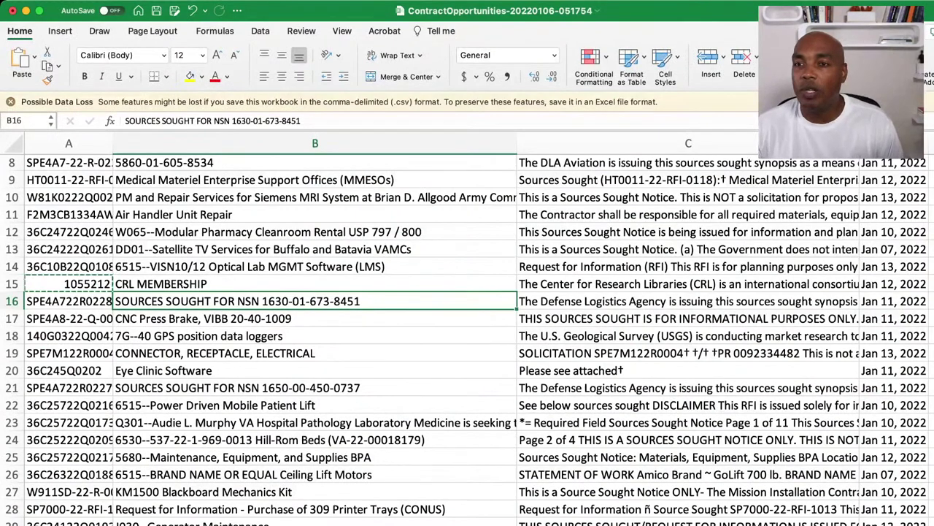
{"action": "left_click", "coordinate": [314, 318]}
{"action": "left_click", "coordinate": [315, 336]}
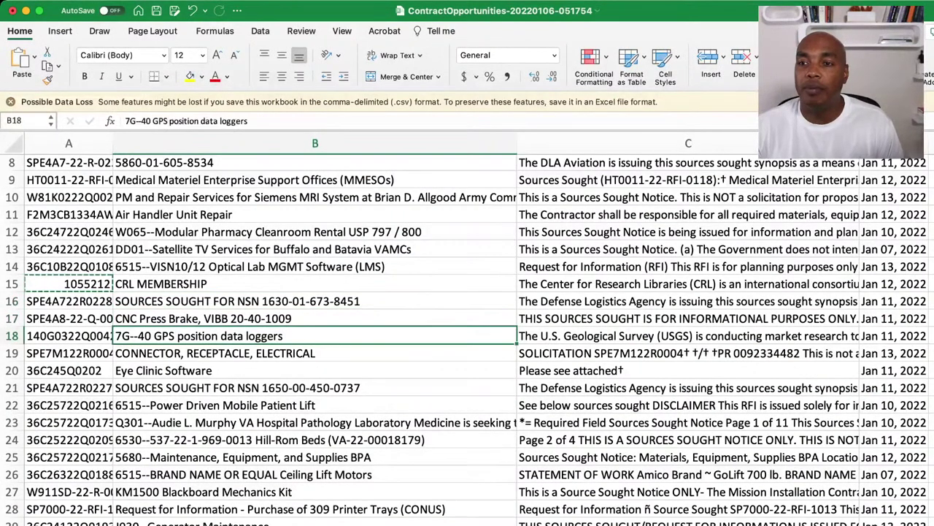
Step: Browse the opportunity titles below row 18 in column B for another relevant notice, returning to the rows in the twenties
{"action": "scroll", "coordinate": [467, 340], "scroll_direction": "down", "scroll_amount": 5}
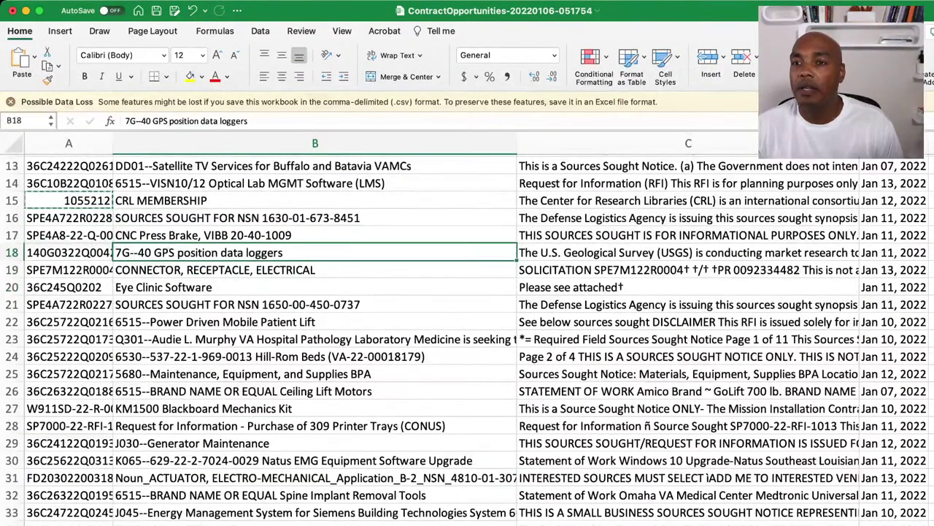
{"action": "scroll", "coordinate": [467, 339], "scroll_direction": "down", "scroll_amount": 4}
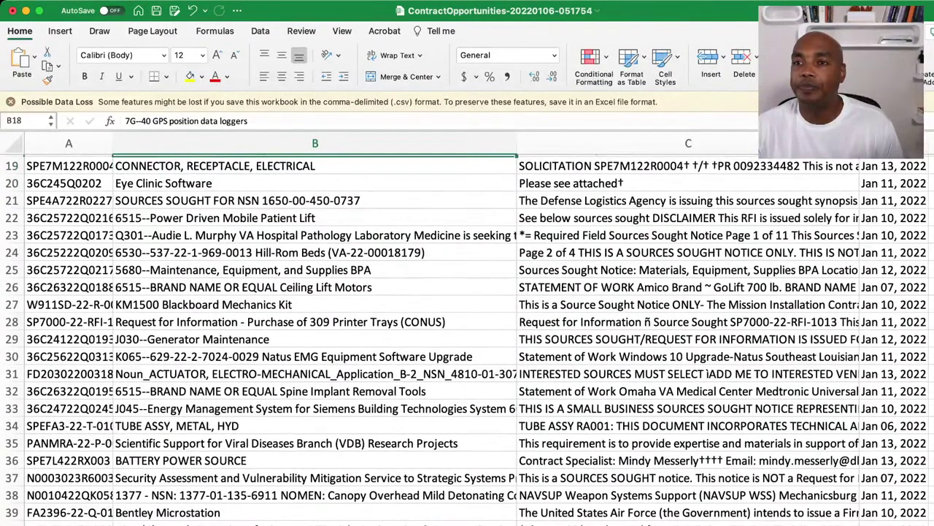
{"action": "scroll", "coordinate": [467, 339], "scroll_direction": "down", "scroll_amount": 1}
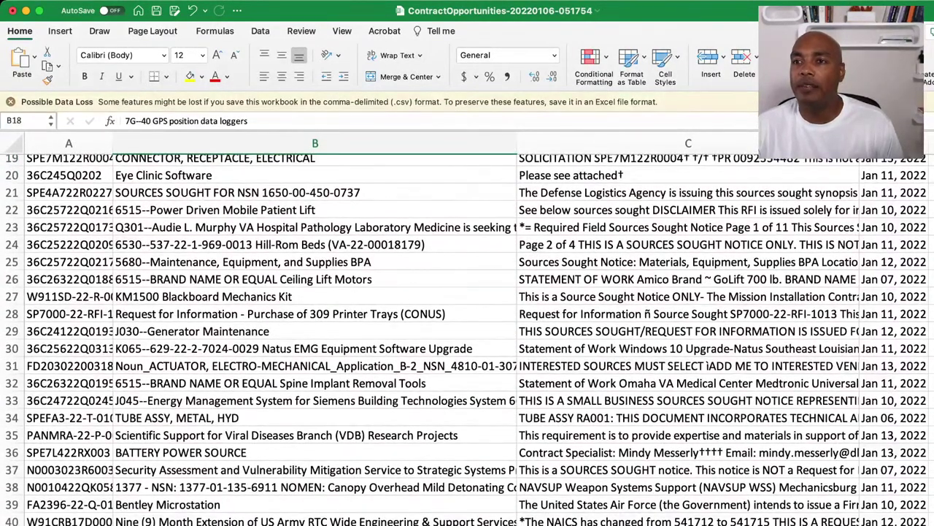
{"action": "scroll", "coordinate": [467, 340], "scroll_direction": "down", "scroll_amount": 20}
{"action": "scroll", "coordinate": [467, 339], "scroll_direction": "up", "scroll_amount": 10}
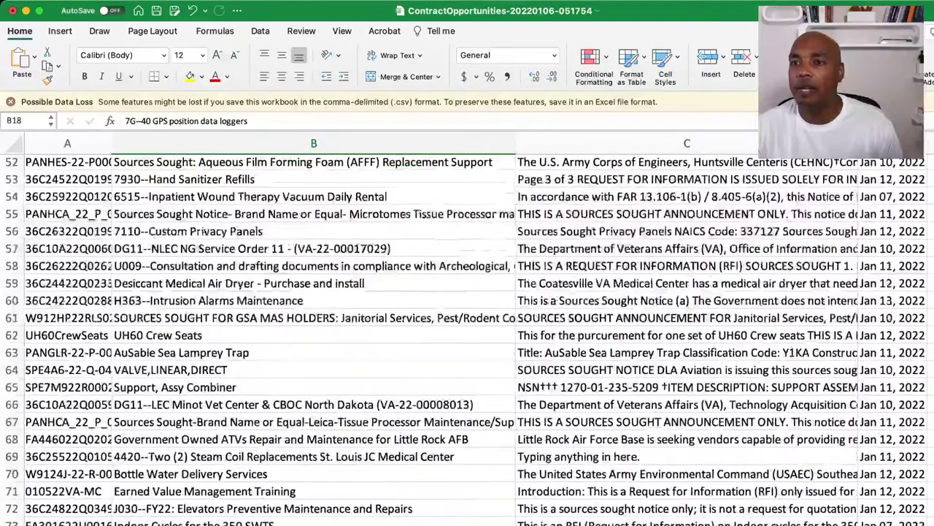
{"action": "scroll", "coordinate": [467, 339], "scroll_direction": "up", "scroll_amount": 4}
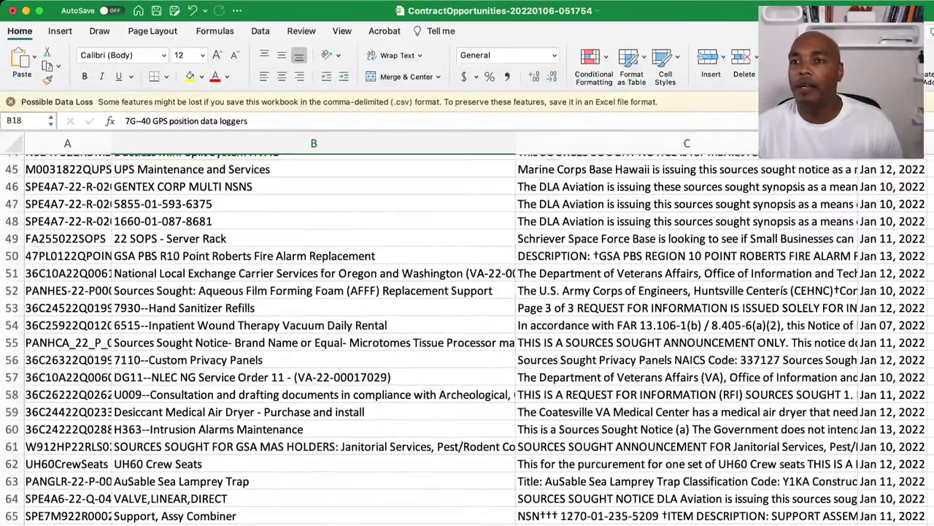
{"action": "scroll", "coordinate": [467, 339], "scroll_direction": "up", "scroll_amount": 15}
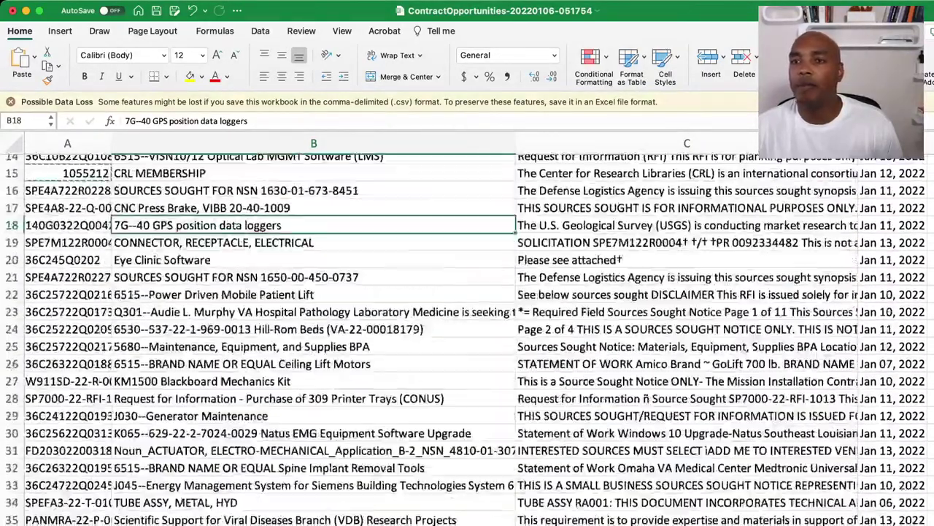
{"action": "scroll", "coordinate": [467, 339], "scroll_direction": "down", "scroll_amount": 4}
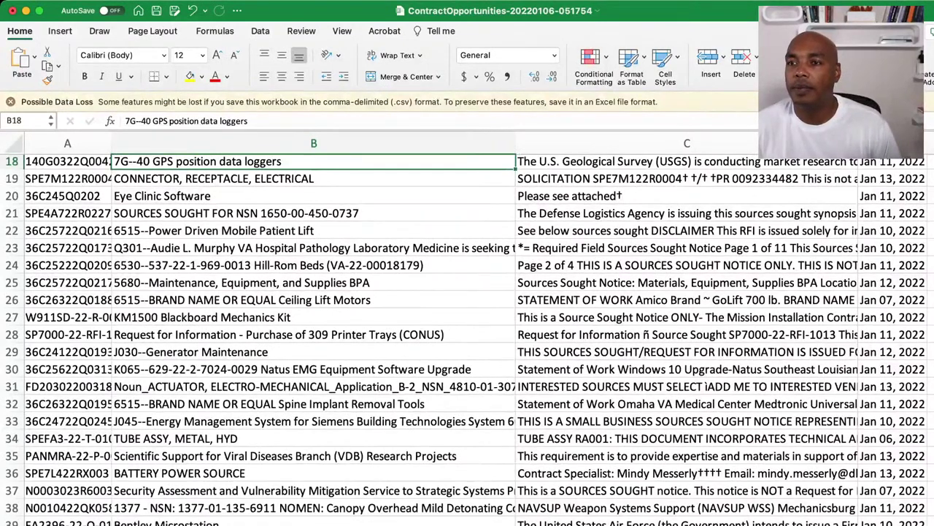
{"action": "scroll", "coordinate": [468, 339], "scroll_direction": "down", "scroll_amount": 3}
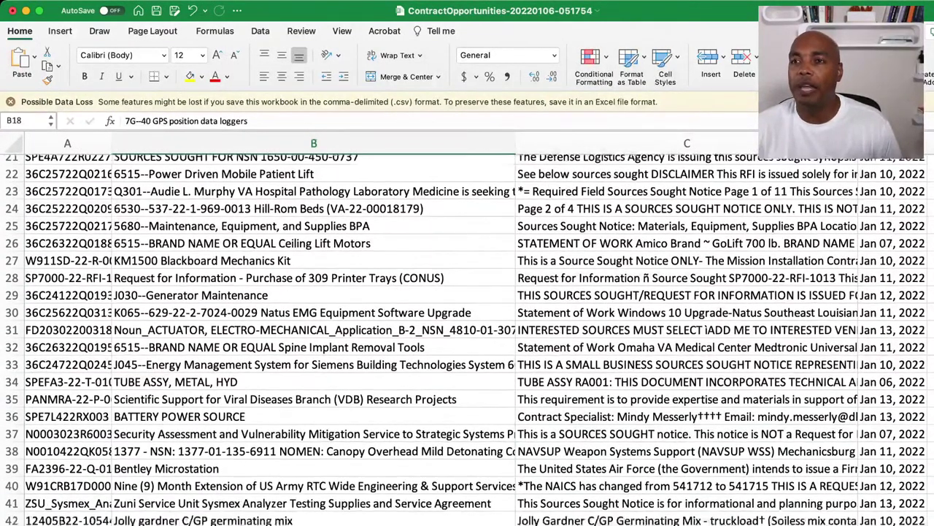
Step: Copy the notice ID of 5680--Maintenance, Equipment, and Supplies BPA from row 25 and search SAM.gov in the browser for 36C25722Q0217
{"action": "left_click", "coordinate": [314, 222]}
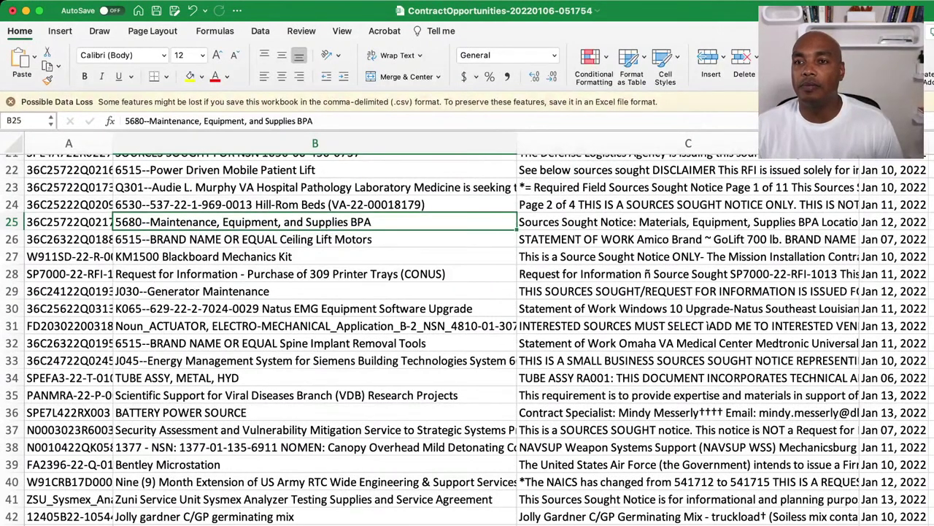
{"action": "left_click", "coordinate": [68, 222]}
{"action": "key", "text": "super+c"}
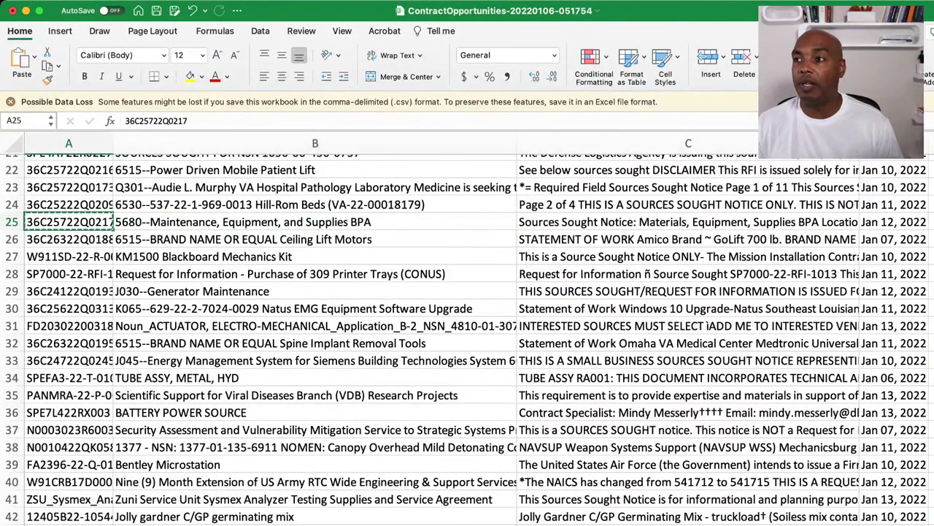
{"action": "key", "text": "super+Tab"}
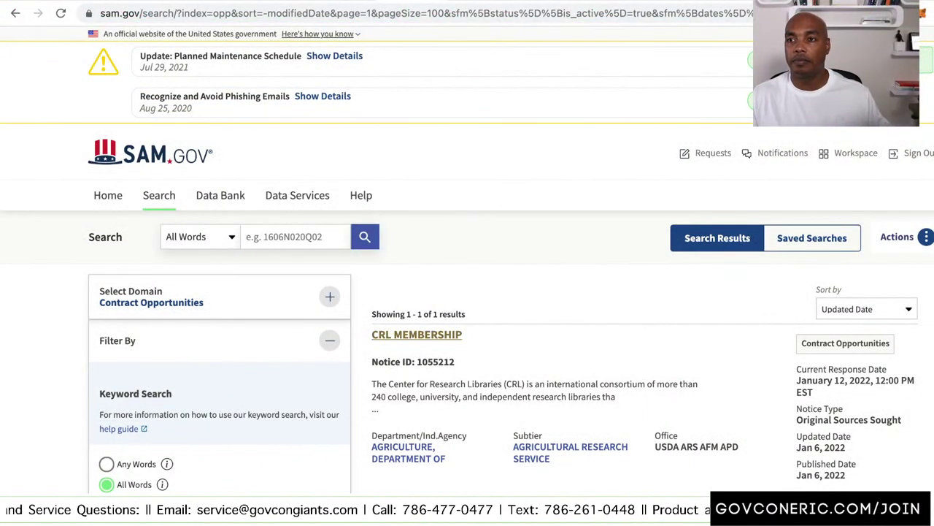
{"action": "left_click", "coordinate": [295, 237]}
{"action": "key", "text": "super+v"}
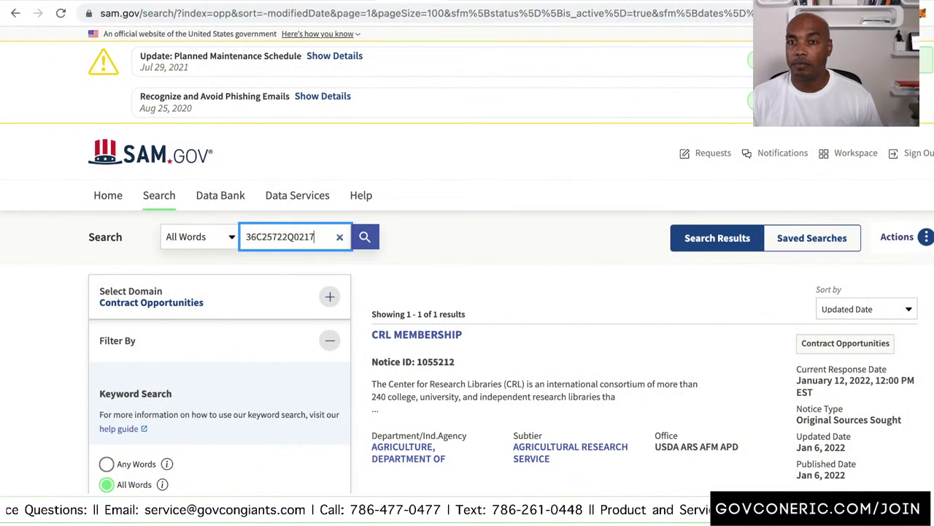
{"action": "left_click", "coordinate": [365, 238]}
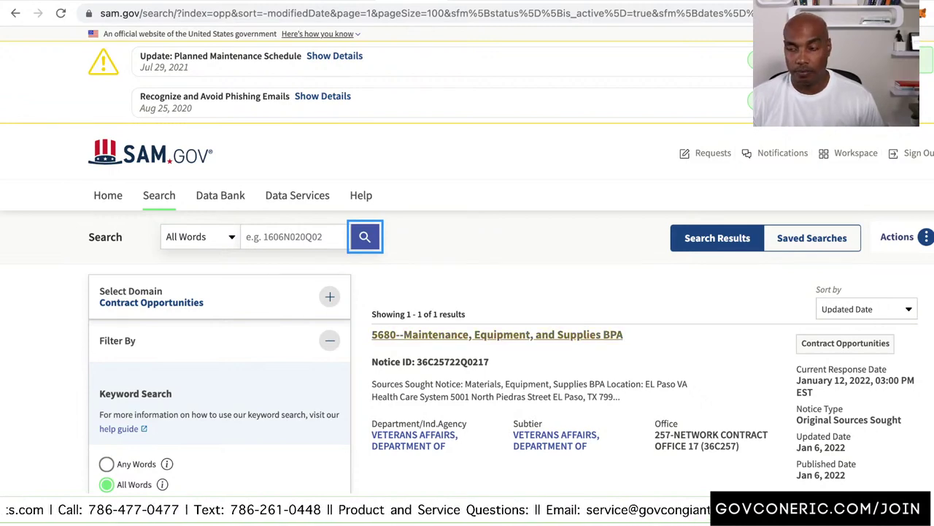
Step: Open the 5680--Maintenance, Equipment, and Supplies BPA notice in a separate browser tab
{"action": "left_click", "coordinate": [498, 335]}
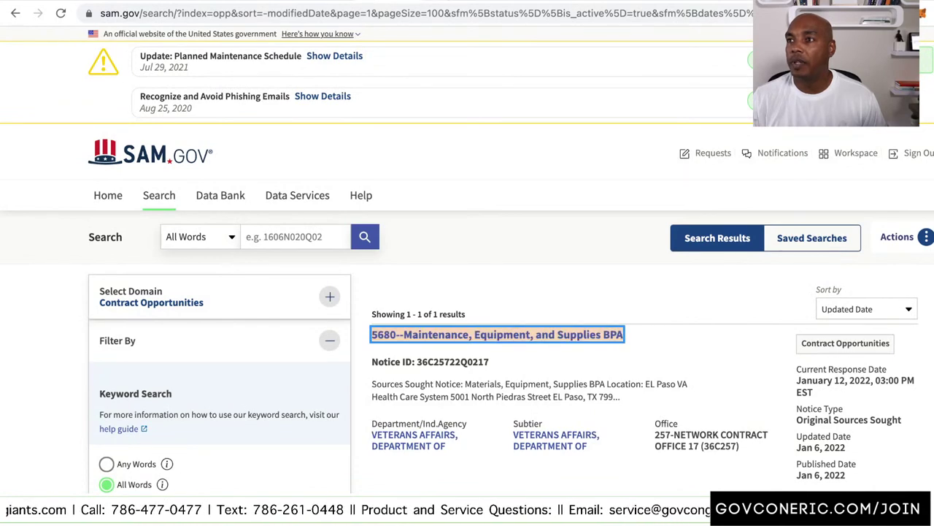
{"action": "key", "text": "ctrl+Tab"}
{"action": "key", "text": "super+t"}
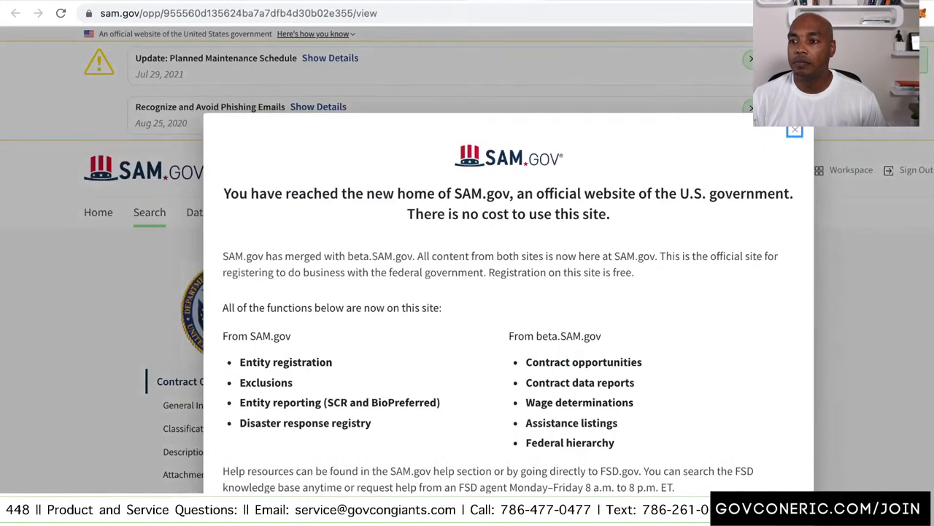
Step: Dismiss the SAM.gov welcome message and read the notice's general information, classification and description down to its attachments
{"action": "key", "text": "Escape"}
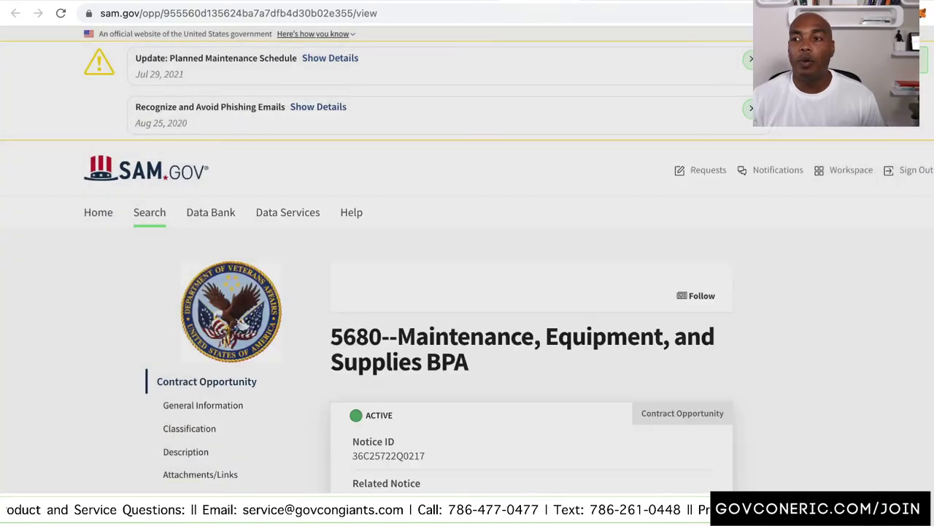
{"action": "scroll", "coordinate": [467, 292], "scroll_direction": "down", "scroll_amount": 3}
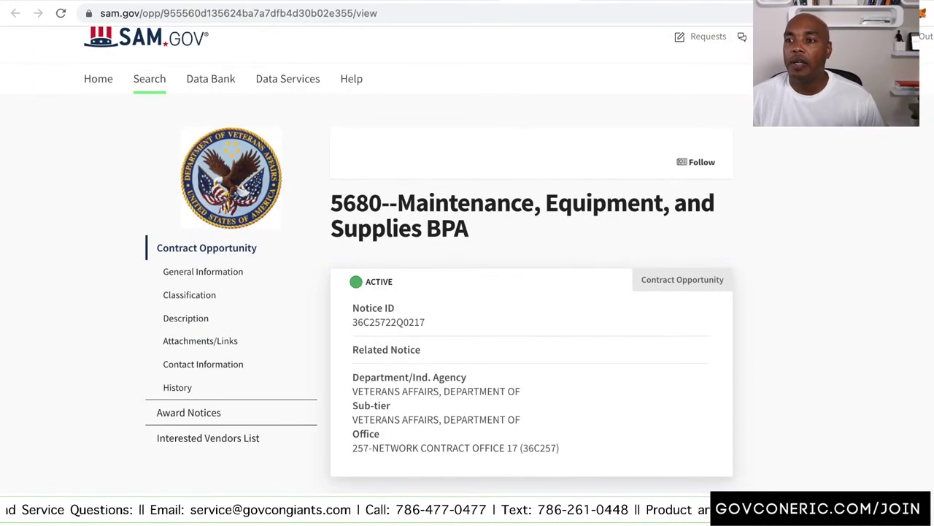
{"action": "scroll", "coordinate": [467, 292], "scroll_direction": "down", "scroll_amount": 6}
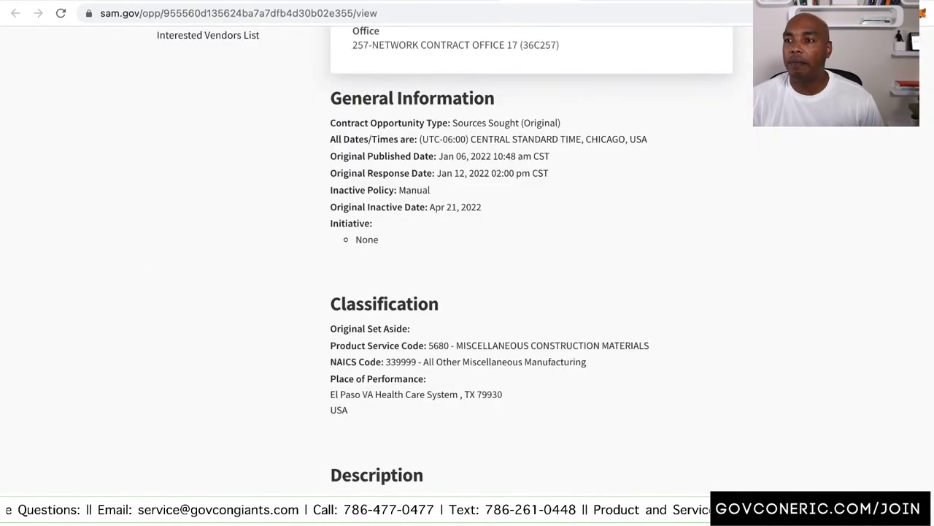
{"action": "scroll", "coordinate": [467, 292], "scroll_direction": "down", "scroll_amount": 4}
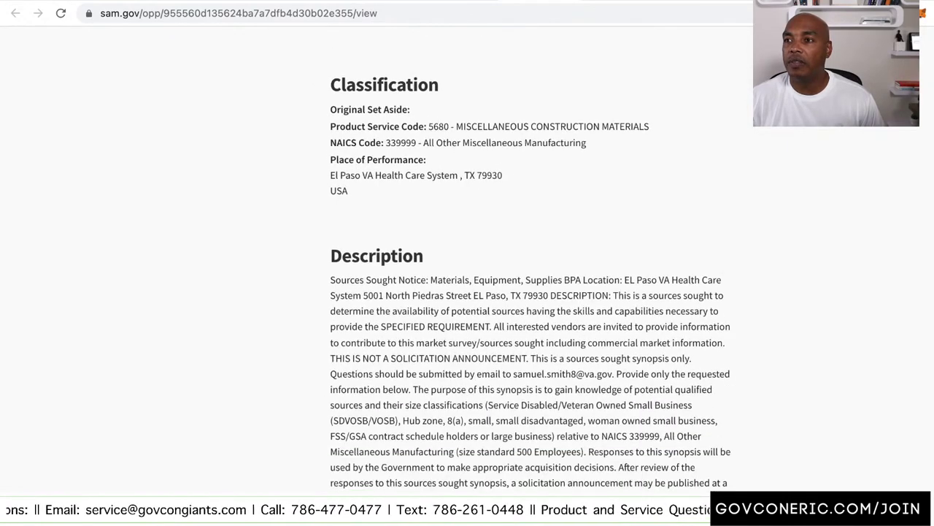
{"action": "scroll", "coordinate": [467, 292], "scroll_direction": "down", "scroll_amount": 2}
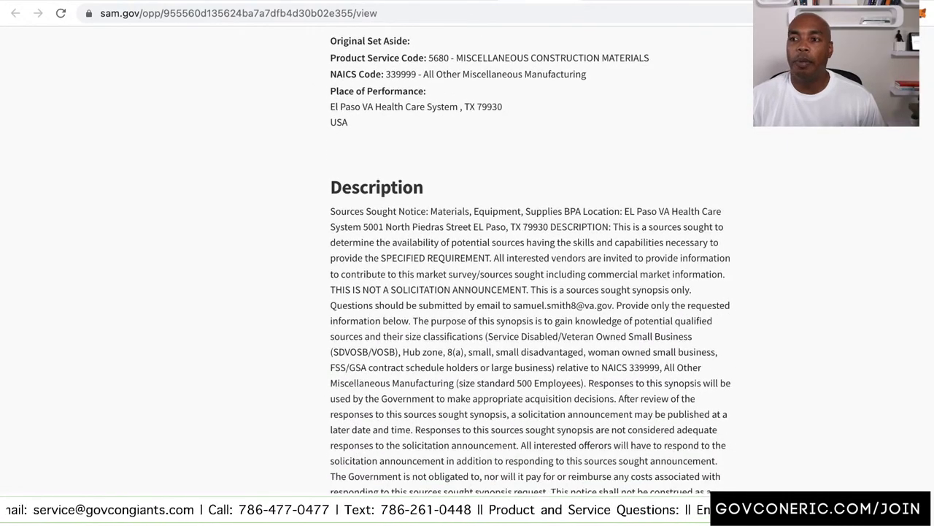
{"action": "scroll", "coordinate": [530, 292], "scroll_direction": "down", "scroll_amount": 1}
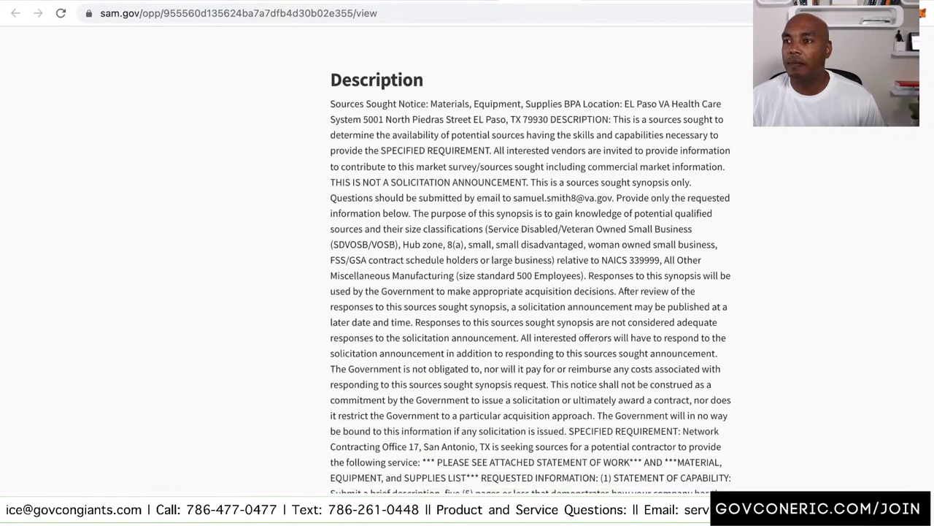
{"action": "scroll", "coordinate": [531, 292], "scroll_direction": "down", "scroll_amount": 2}
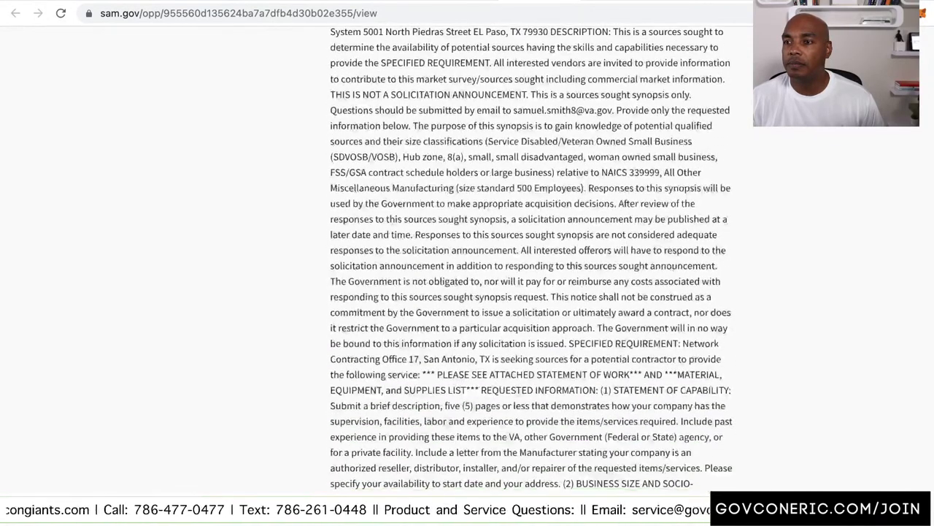
{"action": "scroll", "coordinate": [531, 292], "scroll_direction": "down", "scroll_amount": 1}
{"action": "scroll", "coordinate": [531, 293], "scroll_direction": "down", "scroll_amount": 4}
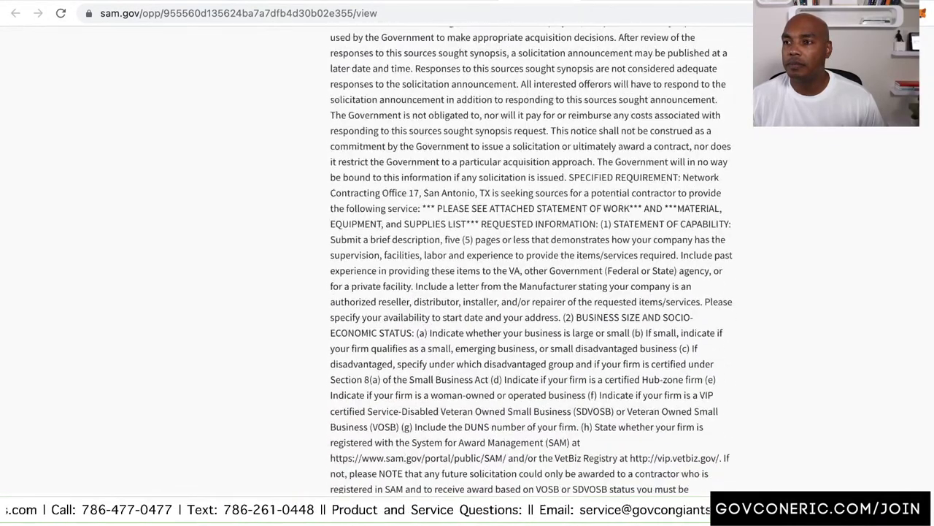
{"action": "scroll", "coordinate": [531, 292], "scroll_direction": "down", "scroll_amount": 5}
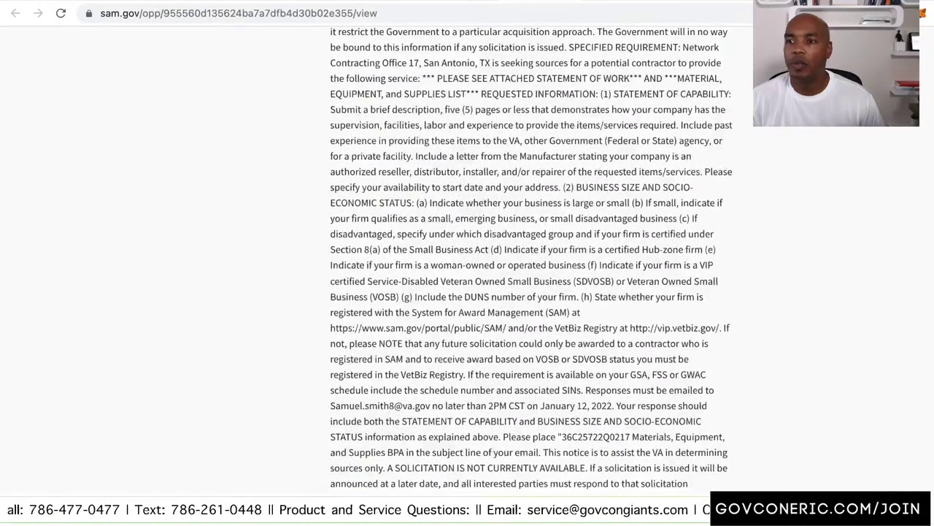
{"action": "scroll", "coordinate": [530, 292], "scroll_direction": "down", "scroll_amount": 2}
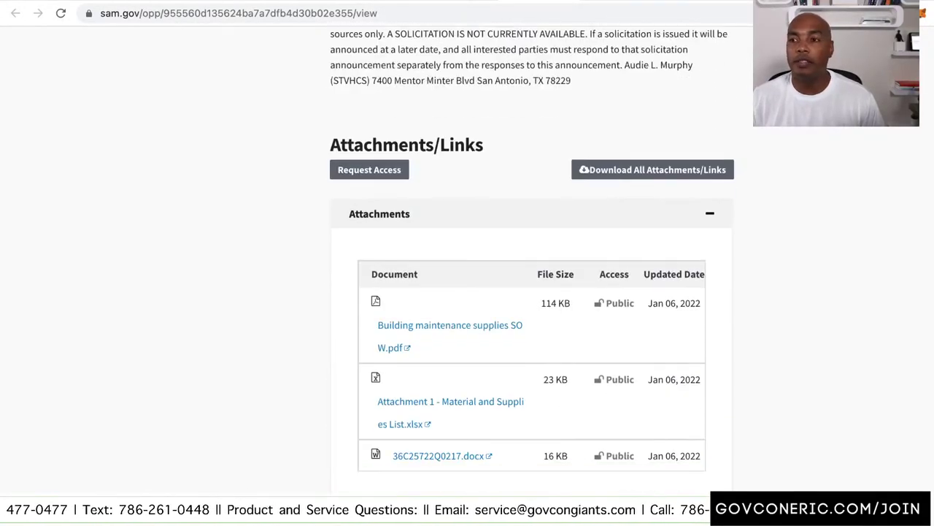
Step: Open the attached statement of work, Building maintenance supplies SOW.pdf, from the notice's attachments
{"action": "scroll", "coordinate": [533, 248], "scroll_direction": "down", "scroll_amount": 1}
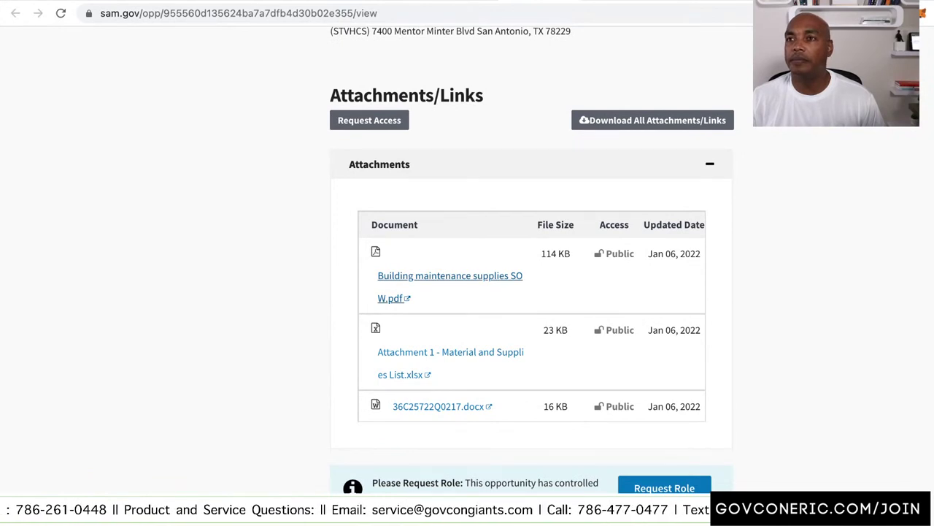
{"action": "left_click", "coordinate": [449, 276]}
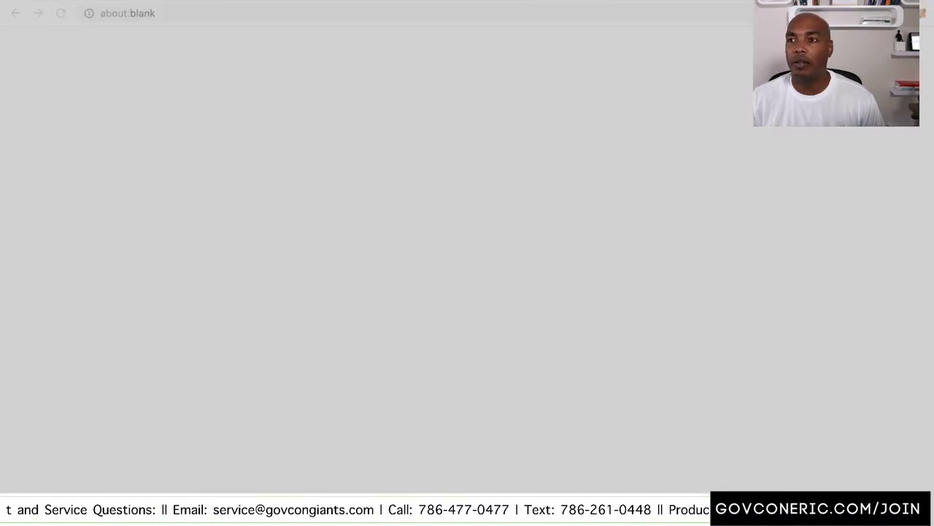
{"action": "key", "text": "ctrl+w"}
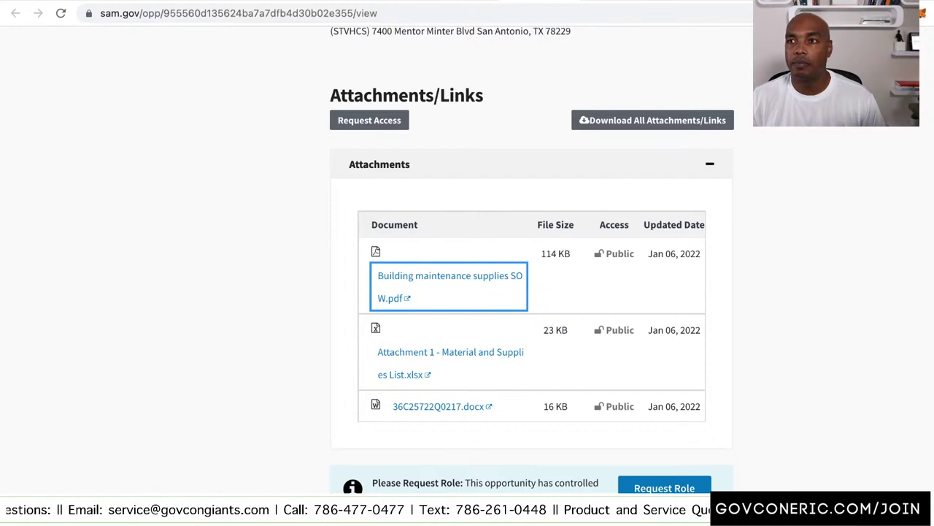
{"action": "key", "text": "Return"}
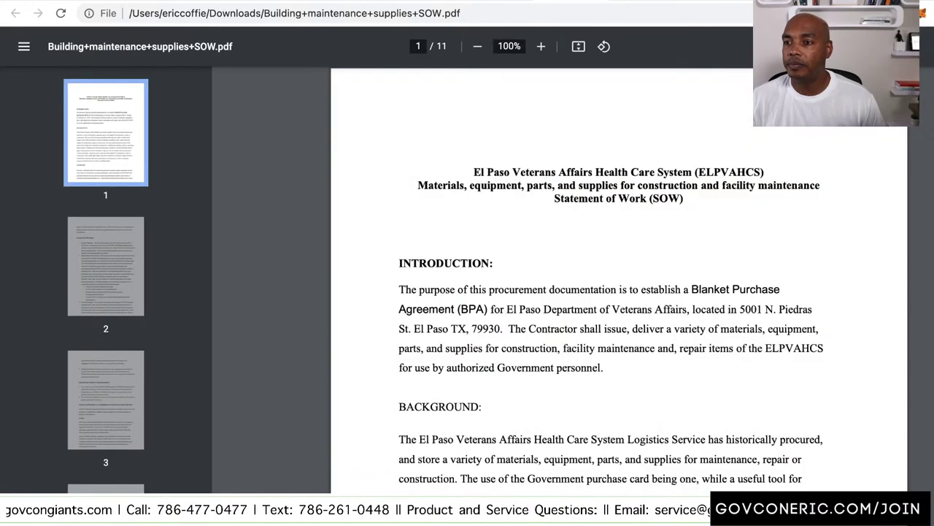
Step: Read the background and overview sections across pages 1 and 2 of the statement of work
{"action": "scroll", "coordinate": [619, 277], "scroll_direction": "down", "scroll_amount": 5}
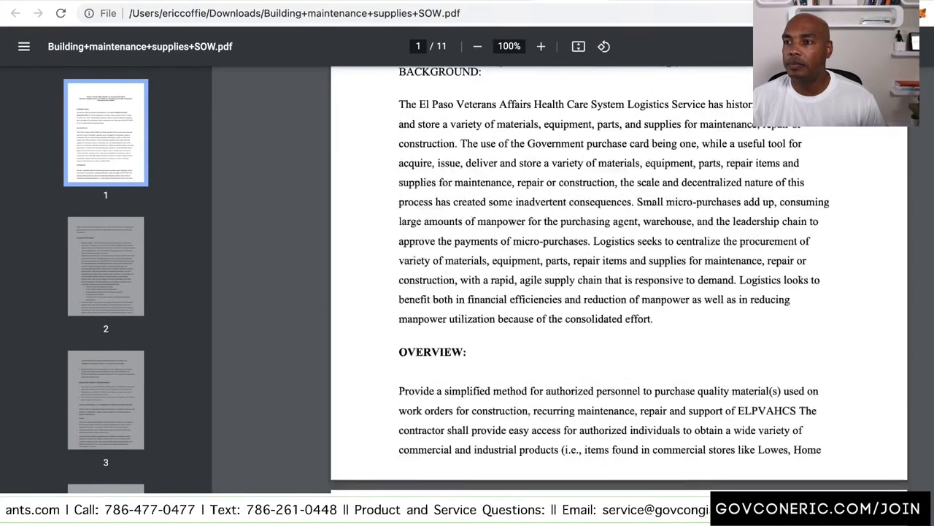
{"action": "scroll", "coordinate": [619, 277], "scroll_direction": "down", "scroll_amount": 2}
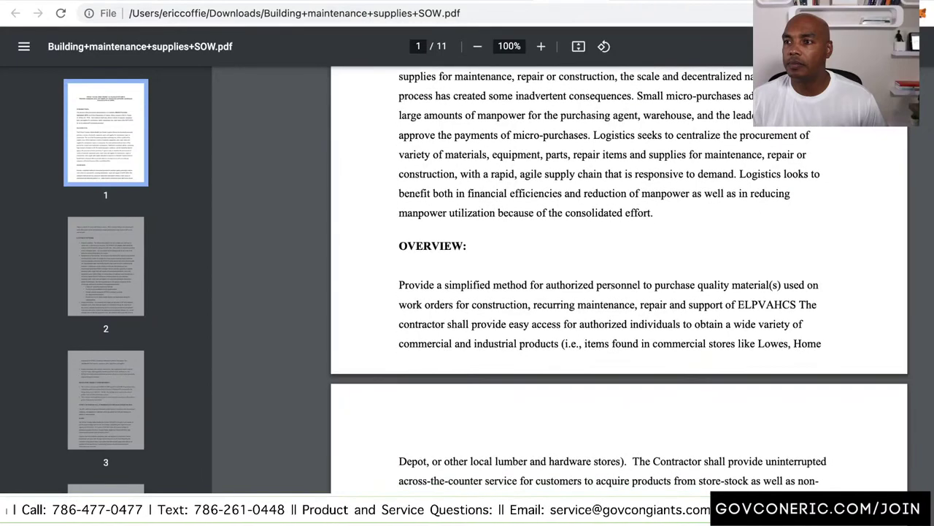
{"action": "scroll", "coordinate": [619, 278], "scroll_direction": "down", "scroll_amount": 3}
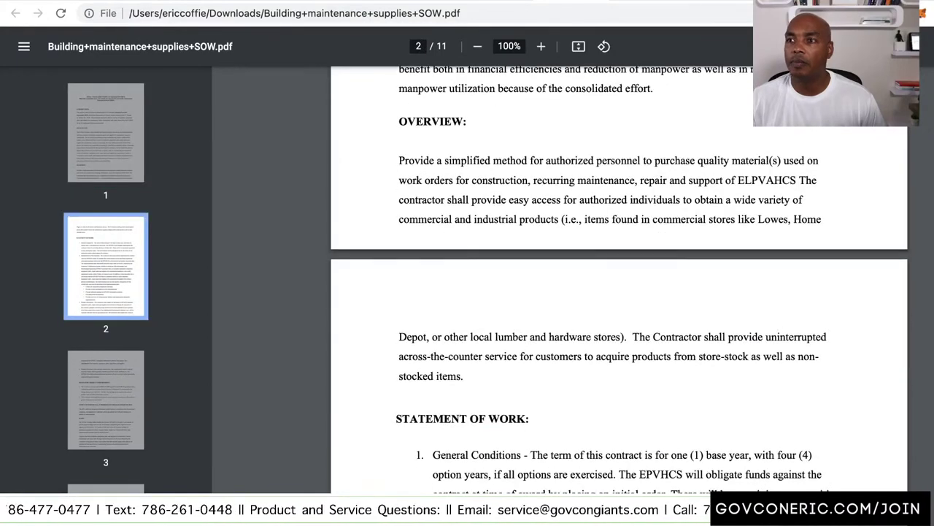
{"action": "scroll", "coordinate": [619, 277], "scroll_direction": "down", "scroll_amount": 1}
{"action": "scroll", "coordinate": [619, 278], "scroll_direction": "up", "scroll_amount": 1}
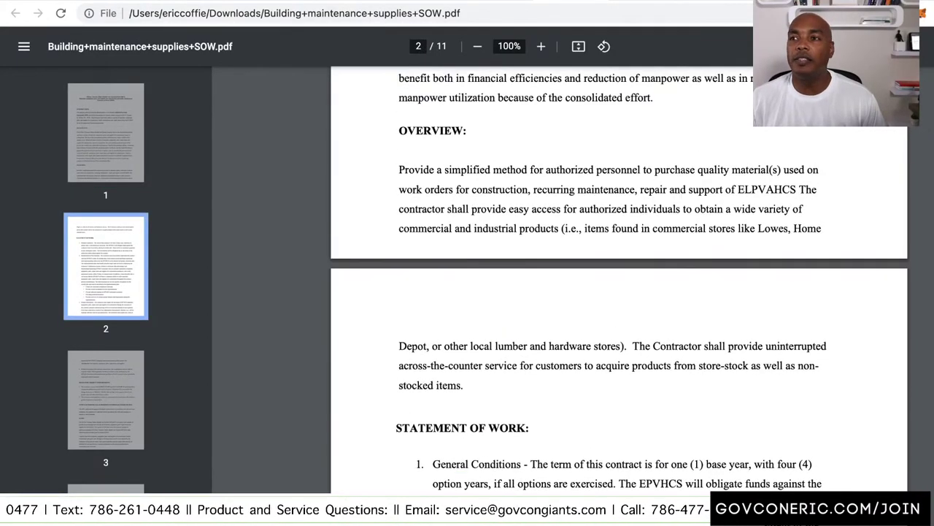
{"action": "scroll", "coordinate": [619, 277], "scroll_direction": "down", "scroll_amount": 2}
{"action": "scroll", "coordinate": [619, 278], "scroll_direction": "up", "scroll_amount": 2}
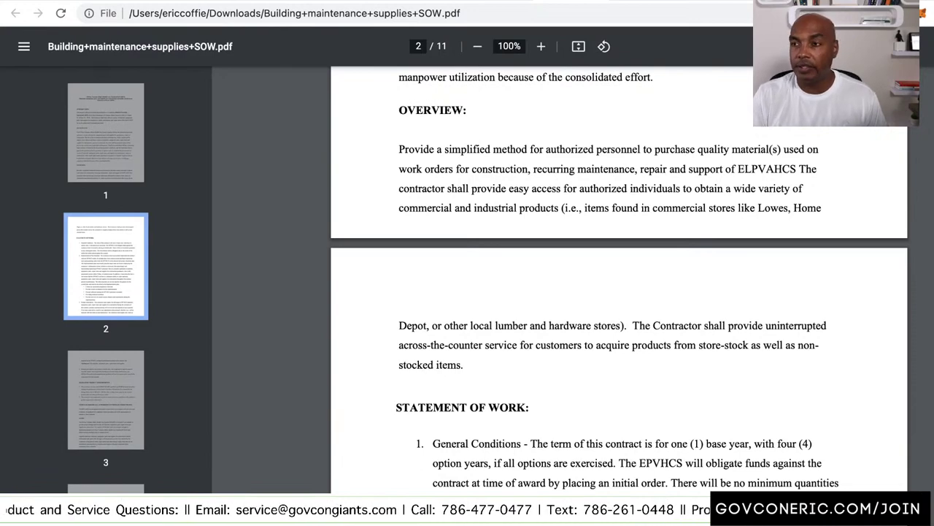
Step: Enlarge the PDF to 125% and temporarily highlight the Overview wording on materials, including items from stores like Lowes and Home Depot
{"action": "key", "text": "super+equal"}
{"action": "key", "text": "super+equal"}
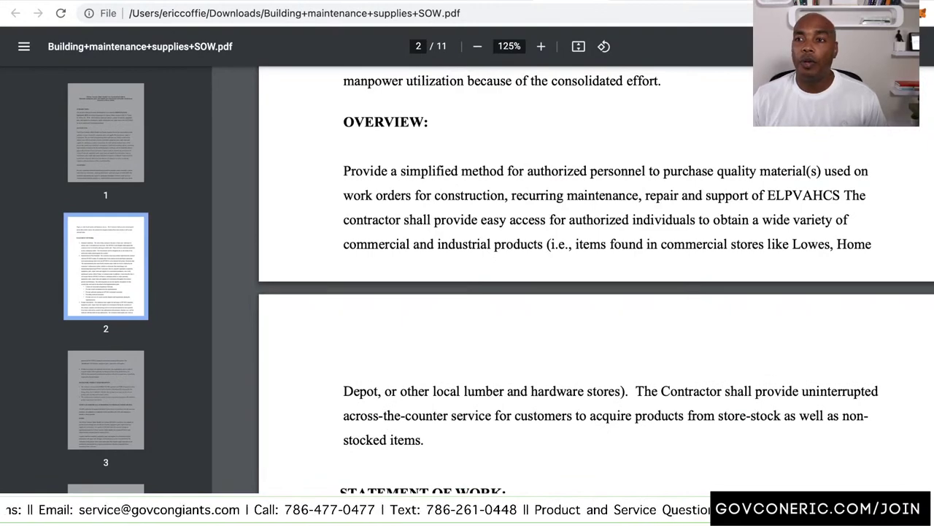
{"action": "scroll", "coordinate": [595, 278], "scroll_direction": "up", "scroll_amount": 2}
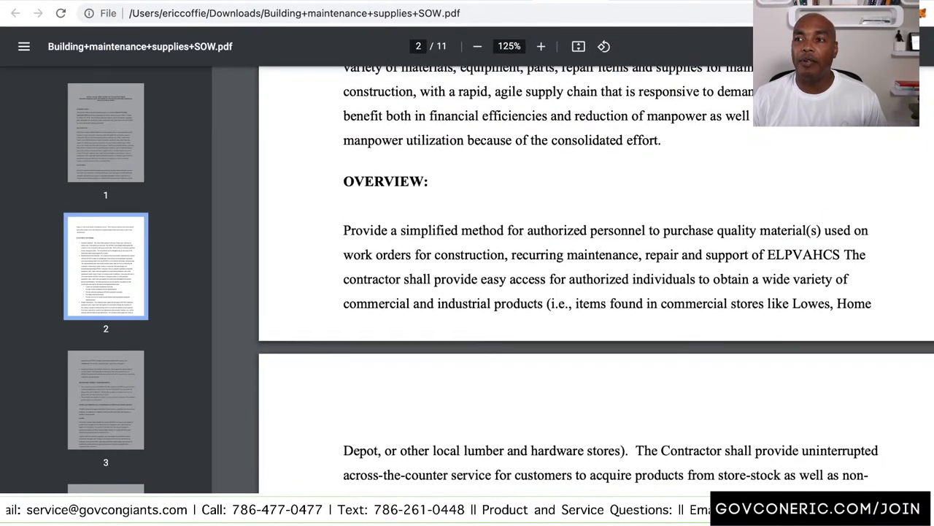
{"action": "scroll", "coordinate": [407, 222], "scroll_direction": "down", "scroll_amount": 1}
{"action": "left_click_drag", "start_coordinate": [401, 225], "coordinate": [793, 251]}
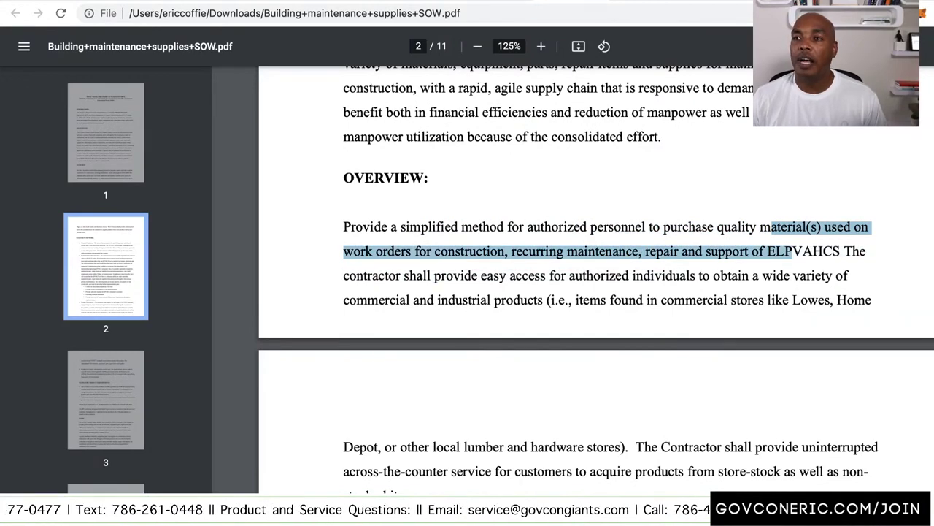
{"action": "left_click", "coordinate": [792, 251]}
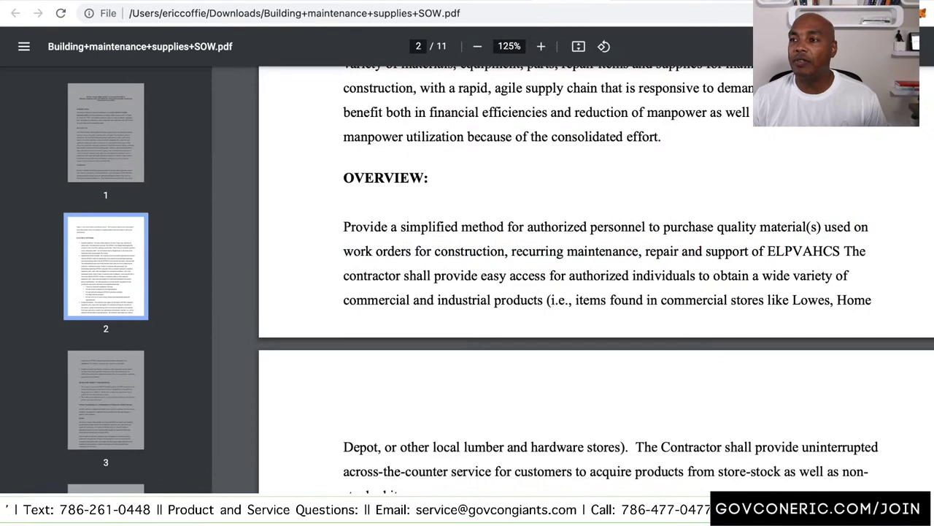
{"action": "left_click_drag", "start_coordinate": [561, 275], "coordinate": [845, 276]}
{"action": "left_click", "coordinate": [522, 299]}
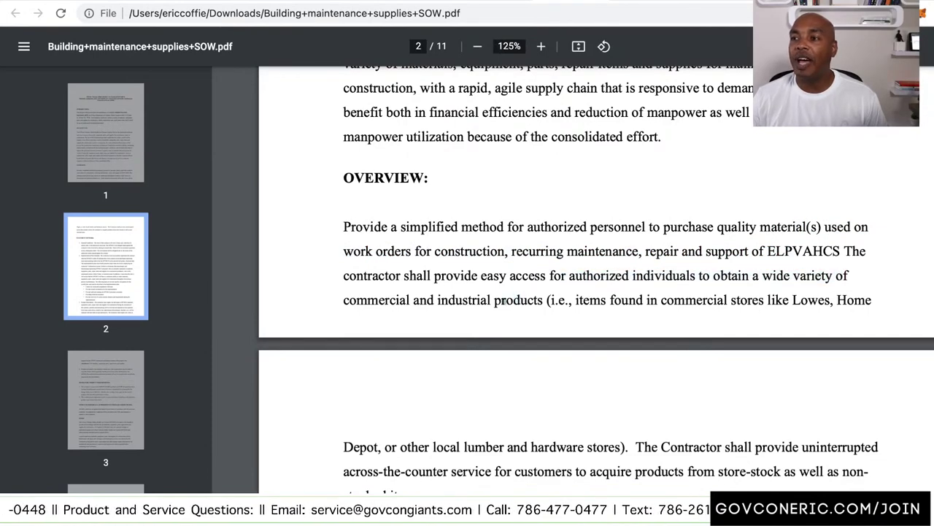
{"action": "left_click_drag", "start_coordinate": [570, 300], "coordinate": [632, 447]}
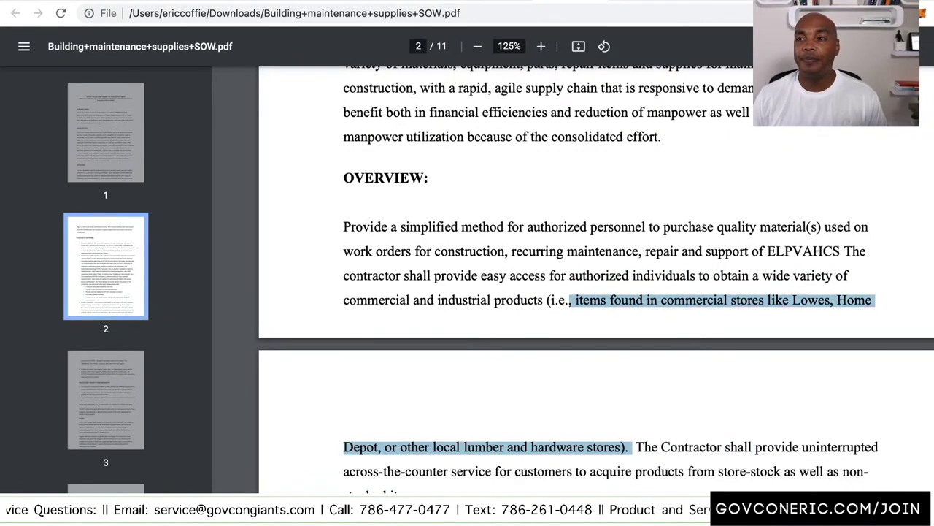
{"action": "scroll", "coordinate": [595, 271], "scroll_direction": "down", "scroll_amount": 3}
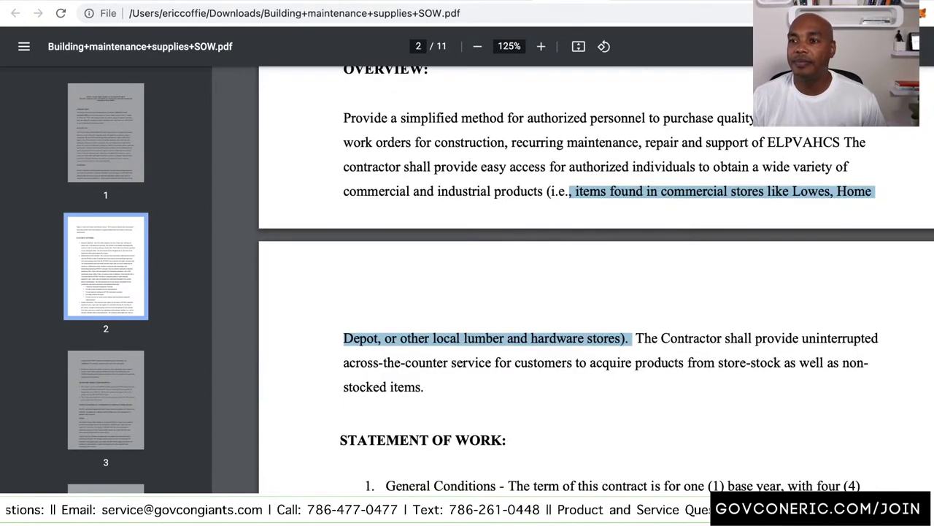
{"action": "scroll", "coordinate": [595, 279], "scroll_direction": "down", "scroll_amount": 1}
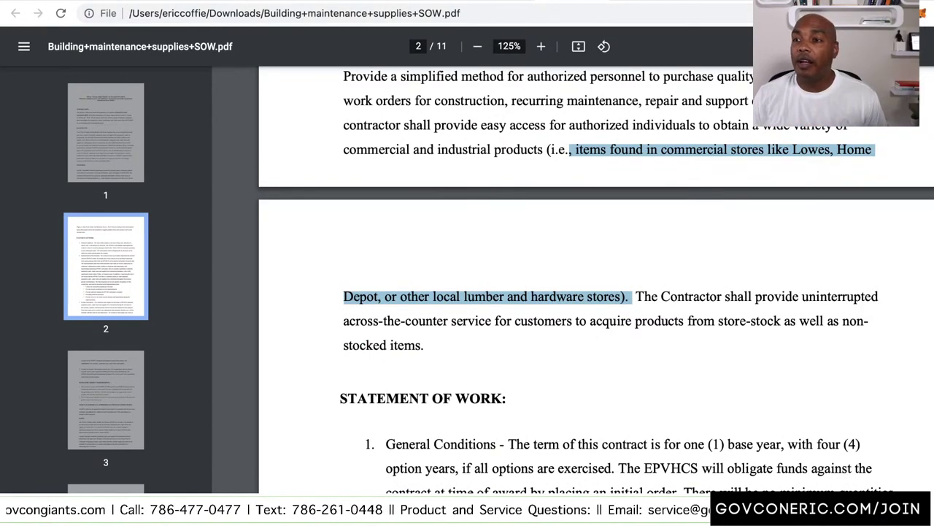
{"action": "left_click", "coordinate": [739, 296]}
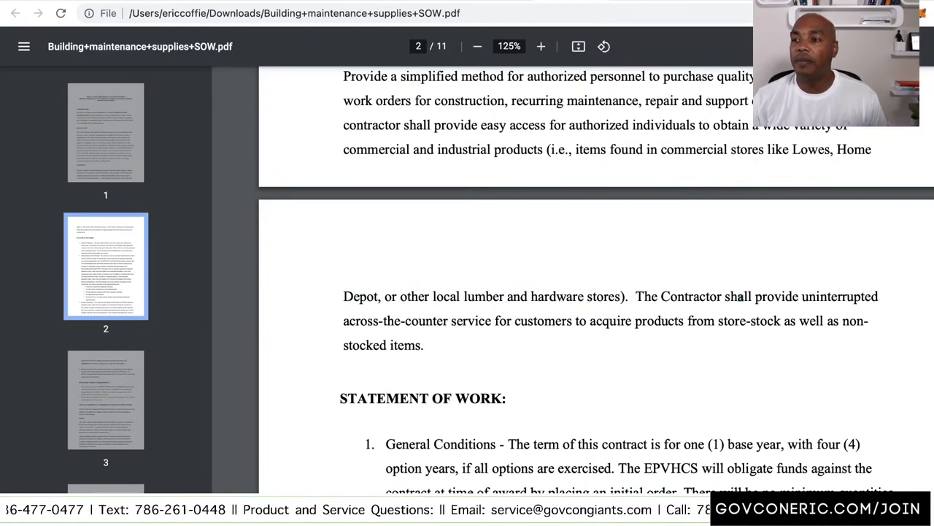
Step: Read the Statement of Work section on pages 2 and 3, covering general conditions, implementation plan, product description and mandatory product requirements
{"action": "scroll", "coordinate": [738, 296], "scroll_direction": "down", "scroll_amount": 3}
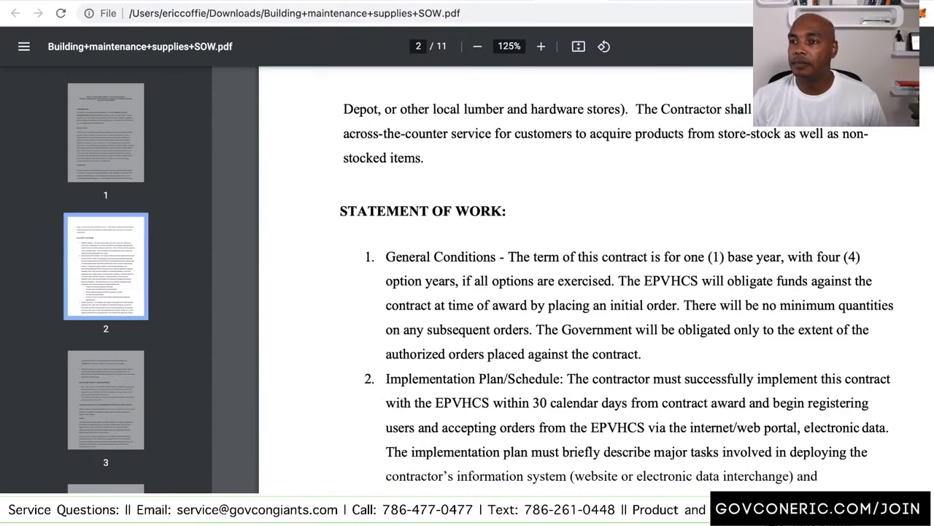
{"action": "scroll", "coordinate": [617, 281], "scroll_direction": "down", "scroll_amount": 1}
{"action": "scroll", "coordinate": [617, 281], "scroll_direction": "down", "scroll_amount": 3}
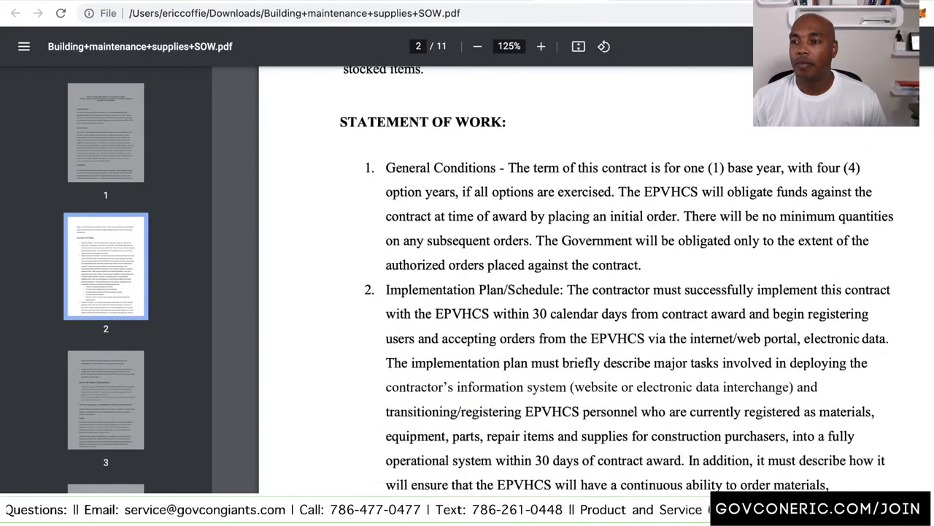
{"action": "scroll", "coordinate": [617, 280], "scroll_direction": "down", "scroll_amount": 4}
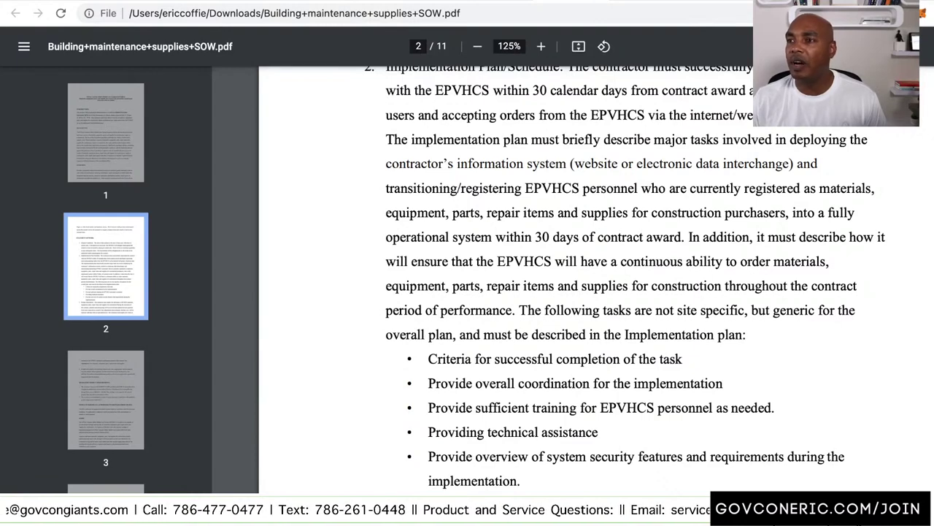
{"action": "double_click", "coordinate": [552, 189]}
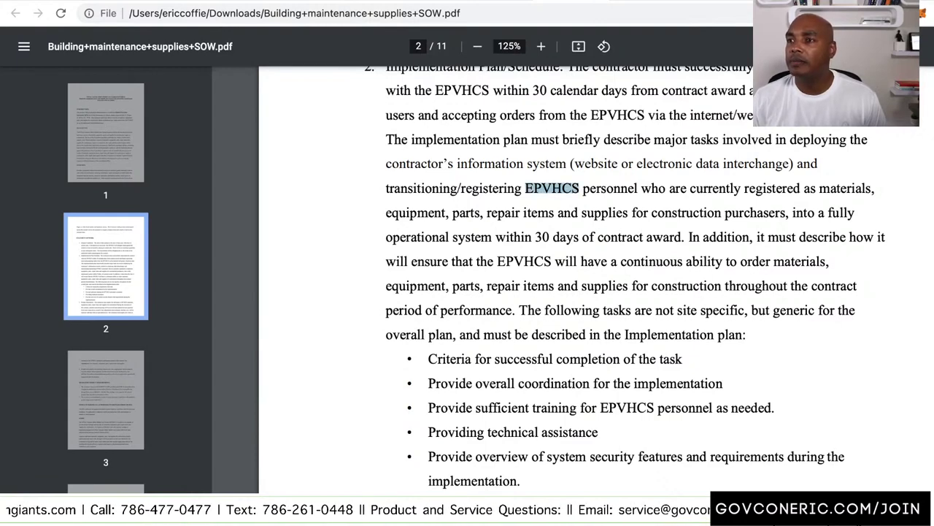
{"action": "scroll", "coordinate": [627, 281], "scroll_direction": "up", "scroll_amount": 1}
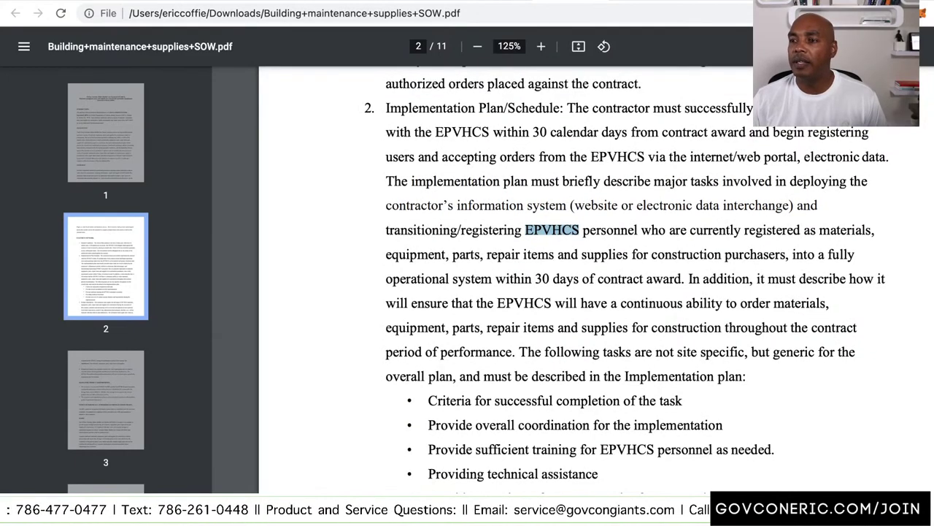
{"action": "scroll", "coordinate": [626, 280], "scroll_direction": "down", "scroll_amount": 4}
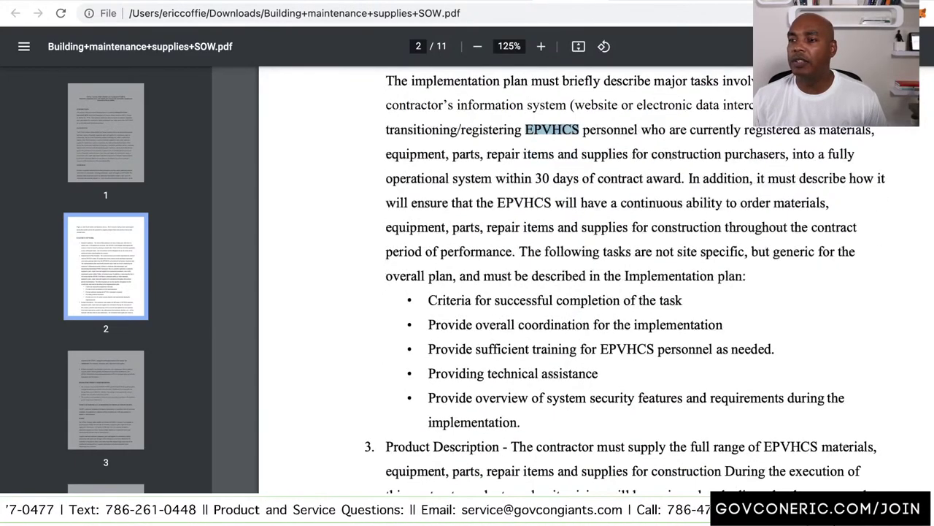
{"action": "scroll", "coordinate": [626, 281], "scroll_direction": "down", "scroll_amount": 7}
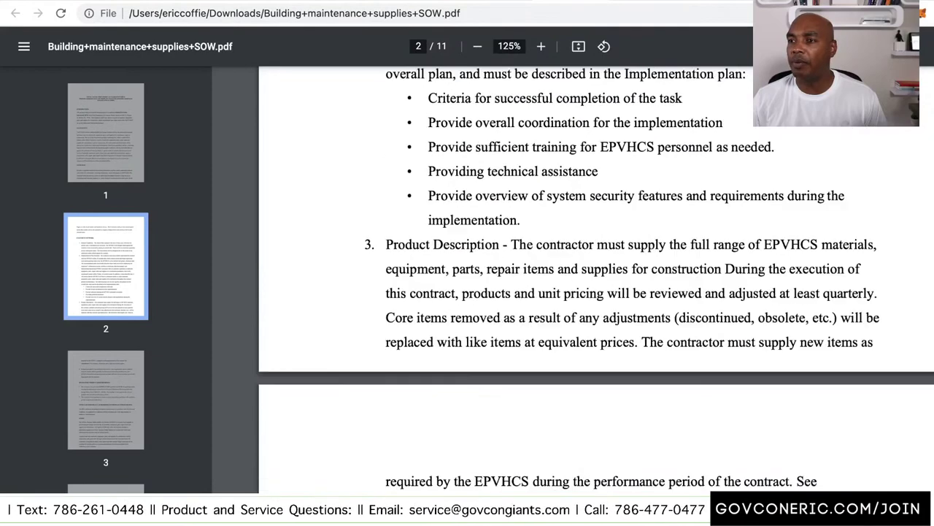
{"action": "scroll", "coordinate": [627, 280], "scroll_direction": "down", "scroll_amount": 1}
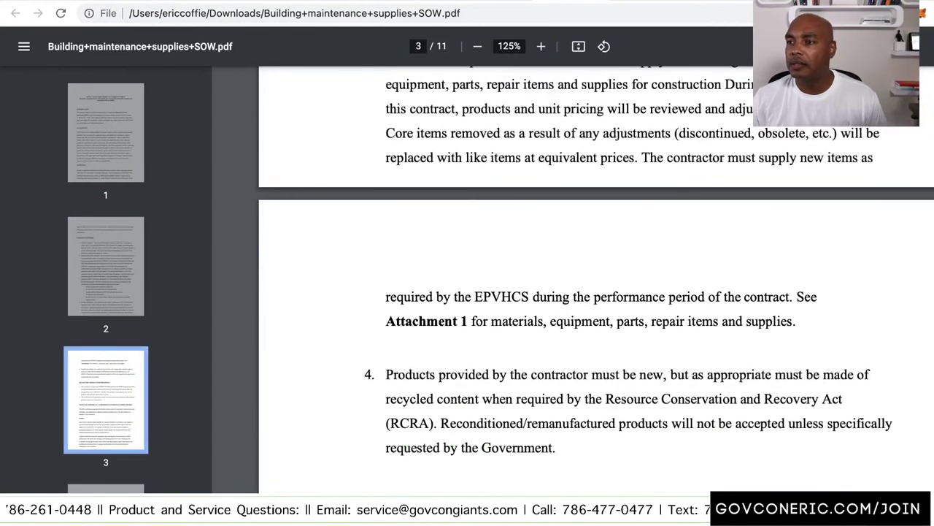
{"action": "scroll", "coordinate": [627, 280], "scroll_direction": "down", "scroll_amount": 11}
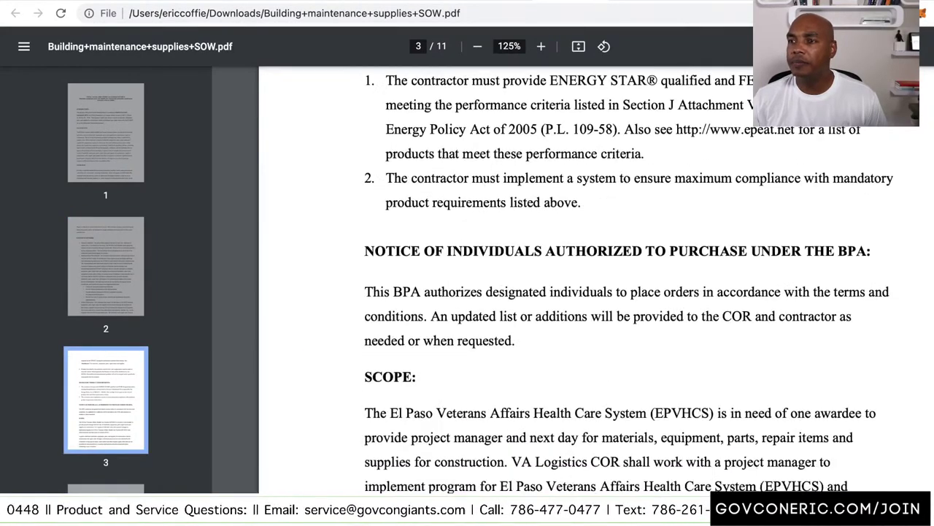
Step: Examine the Scope section on page 3, temporarily highlighting the EPVHCS name and the wording on next-day materials and VA Logistics
{"action": "scroll", "coordinate": [627, 280], "scroll_direction": "down", "scroll_amount": 3}
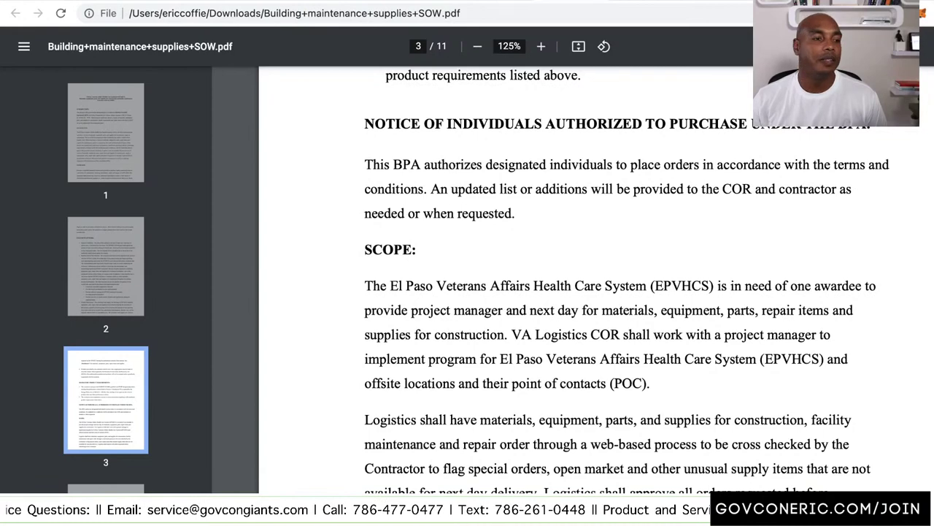
{"action": "left_click_drag", "start_coordinate": [650, 285], "coordinate": [727, 285]}
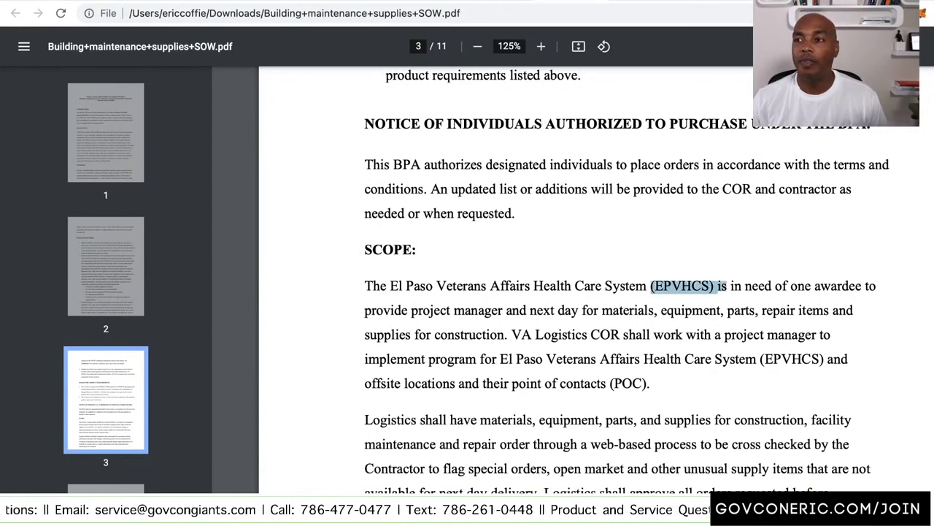
{"action": "scroll", "coordinate": [595, 267], "scroll_direction": "down", "scroll_amount": 2}
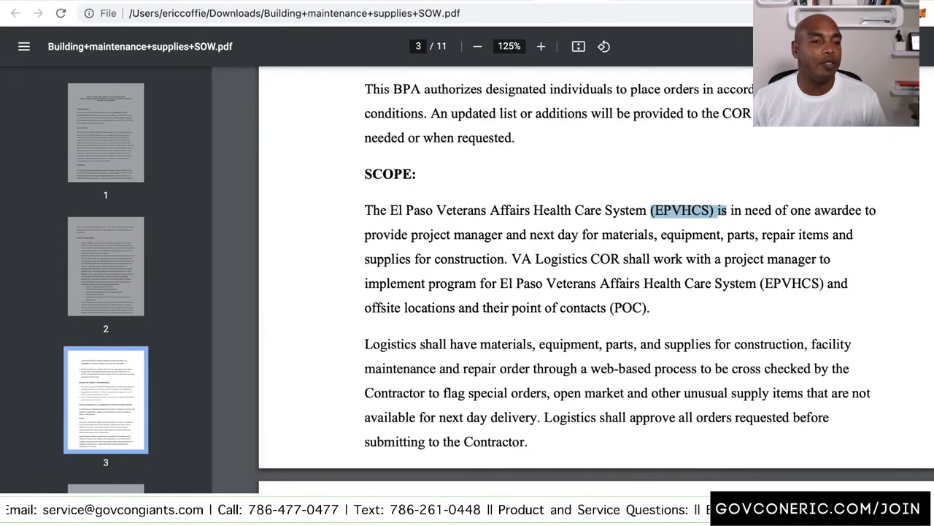
{"action": "scroll", "coordinate": [595, 274], "scroll_direction": "up", "scroll_amount": 1}
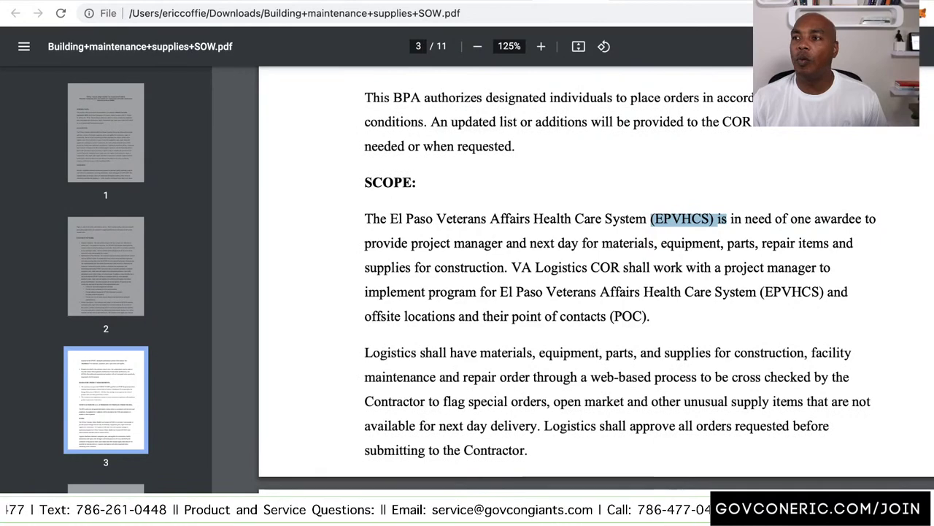
{"action": "left_click_drag", "start_coordinate": [760, 218], "coordinate": [755, 243]}
{"action": "left_click", "coordinate": [523, 243]}
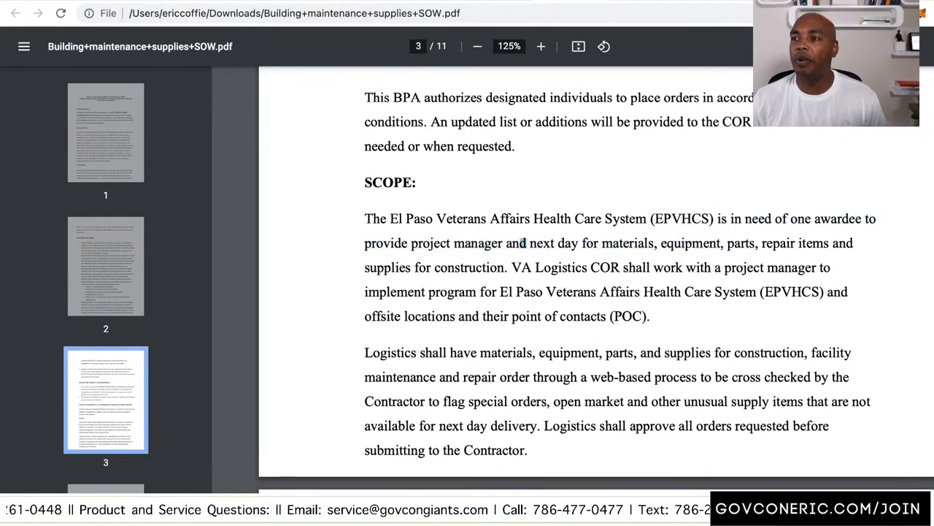
{"action": "left_click_drag", "start_coordinate": [559, 243], "coordinate": [624, 243]}
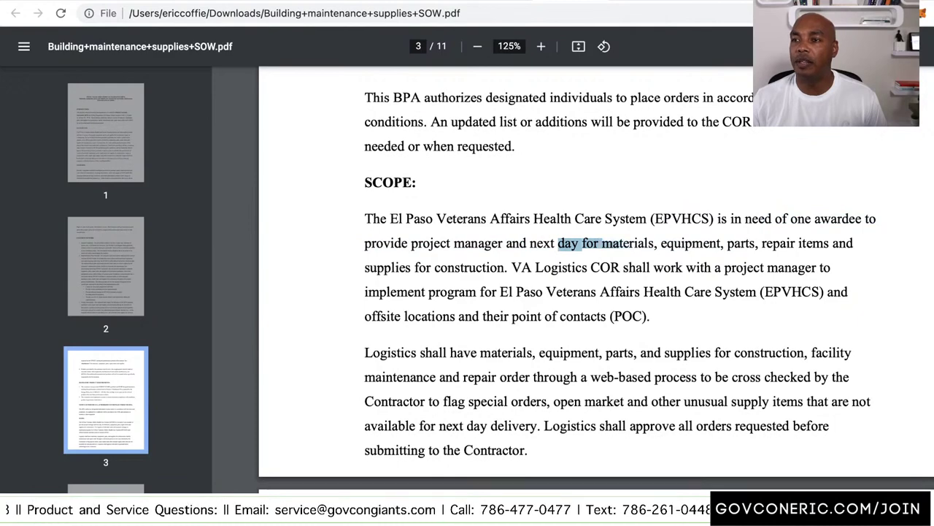
{"action": "left_click_drag", "start_coordinate": [511, 267], "coordinate": [521, 267]}
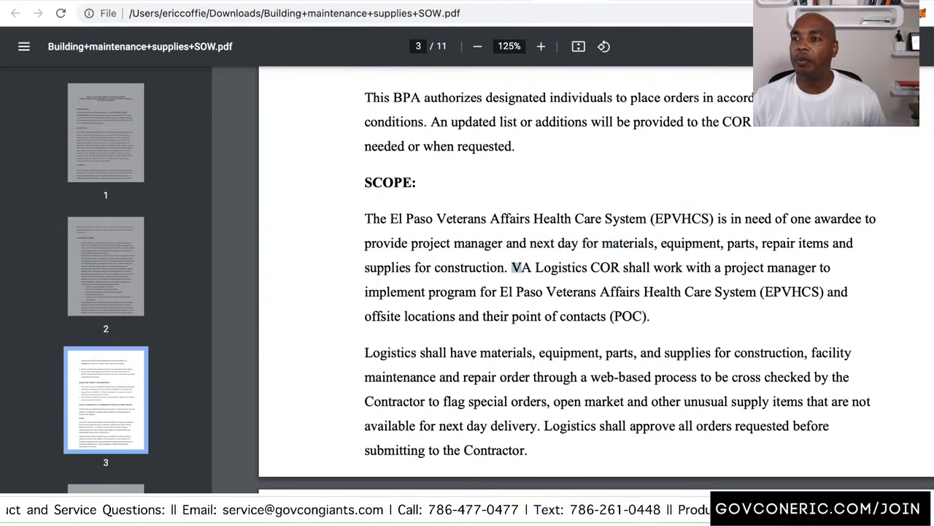
Step: Read the remaining scope on pages 3 and 4 about web-based ordering, offsite deliveries and fill rate, and return to the document's first page
{"action": "scroll", "coordinate": [596, 270], "scroll_direction": "down", "scroll_amount": 2}
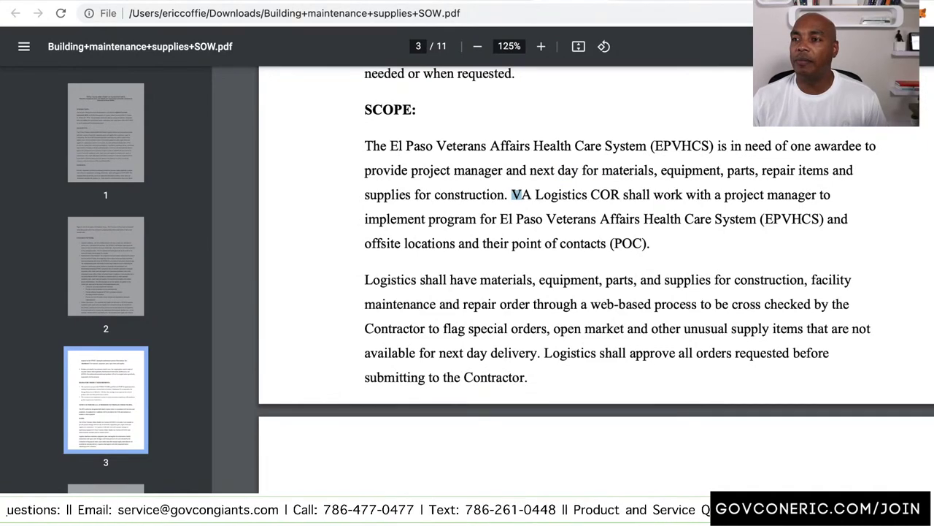
{"action": "scroll", "coordinate": [597, 277], "scroll_direction": "down", "scroll_amount": 1}
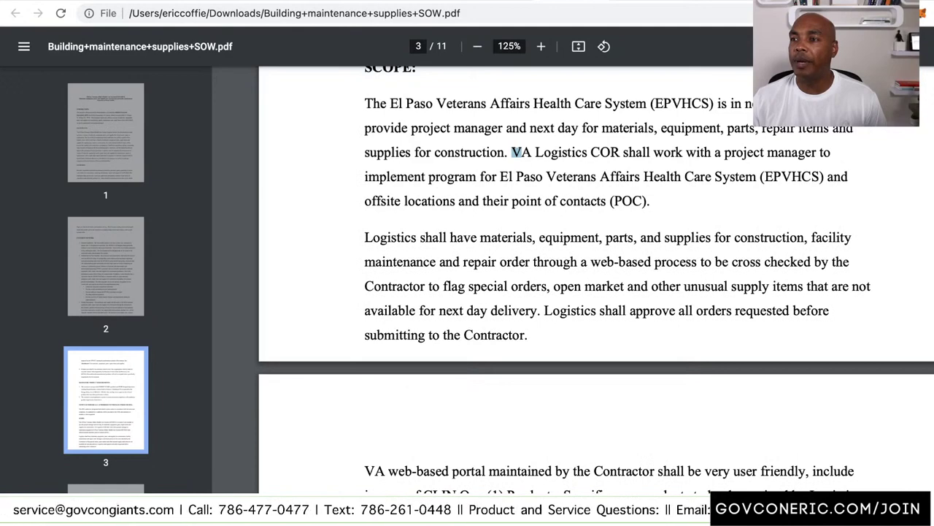
{"action": "scroll", "coordinate": [596, 278], "scroll_direction": "down", "scroll_amount": 1}
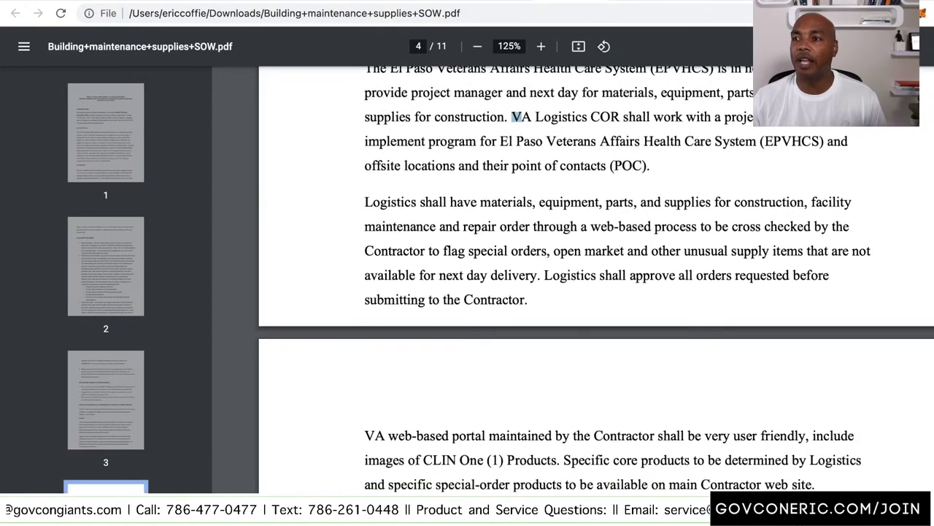
{"action": "scroll", "coordinate": [596, 278], "scroll_direction": "down", "scroll_amount": 1}
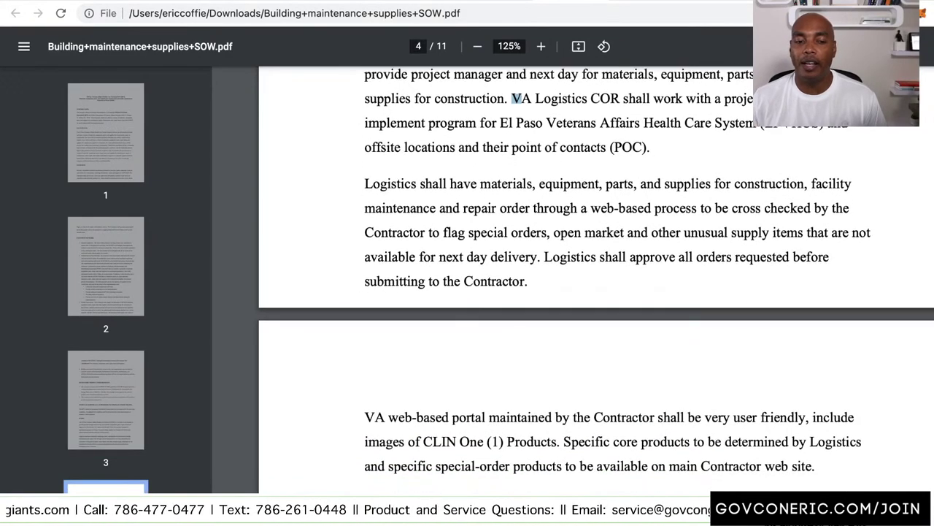
{"action": "scroll", "coordinate": [596, 277], "scroll_direction": "down", "scroll_amount": 1}
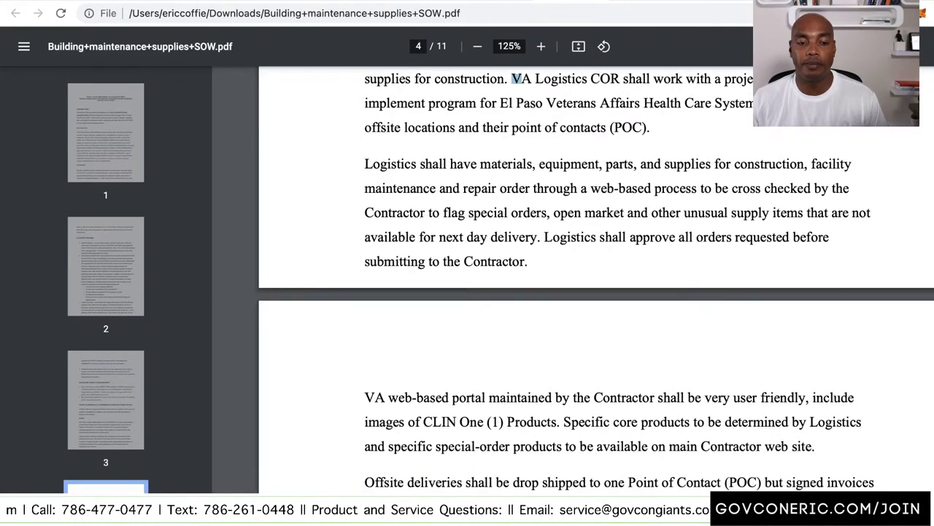
{"action": "scroll", "coordinate": [596, 277], "scroll_direction": "down", "scroll_amount": 2}
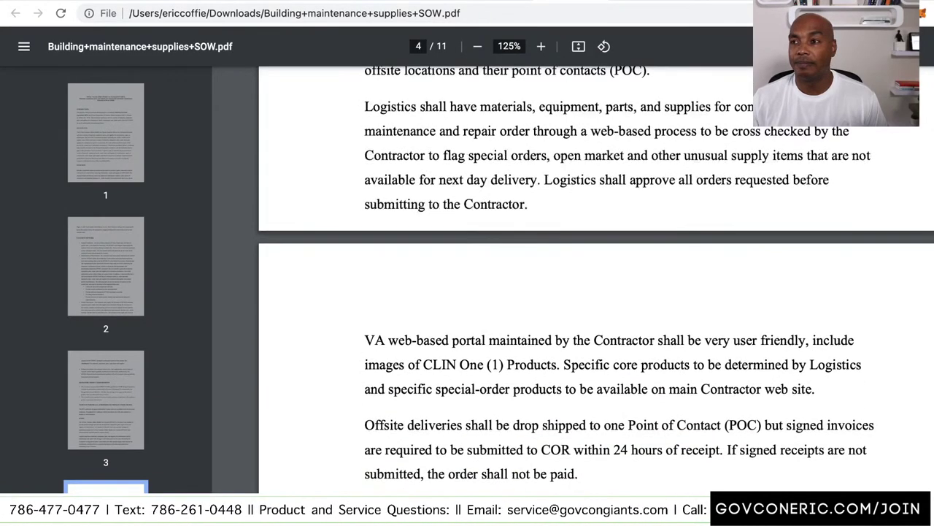
{"action": "scroll", "coordinate": [597, 277], "scroll_direction": "down", "scroll_amount": 2}
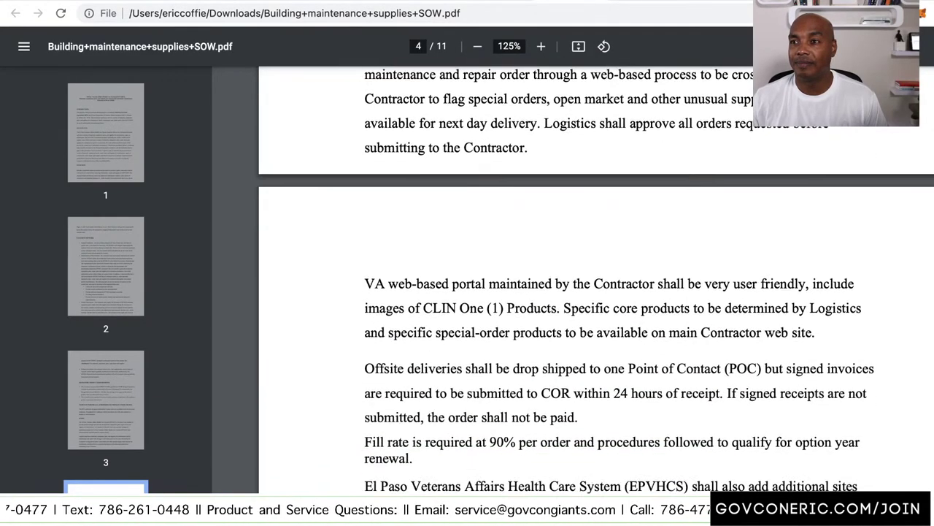
{"action": "scroll", "coordinate": [596, 279], "scroll_direction": "down", "scroll_amount": 6}
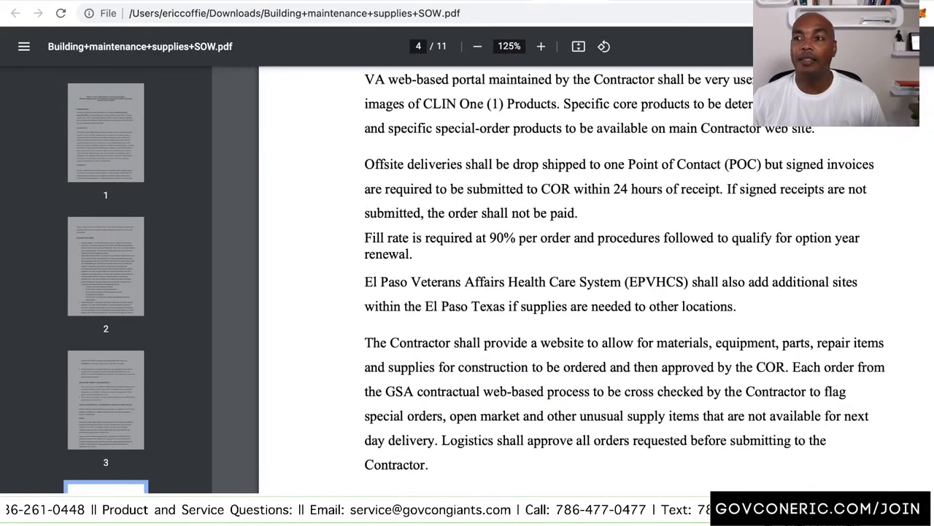
{"action": "scroll", "coordinate": [596, 280], "scroll_direction": "down", "scroll_amount": 5}
{"action": "scroll", "coordinate": [597, 277], "scroll_direction": "up", "scroll_amount": 20}
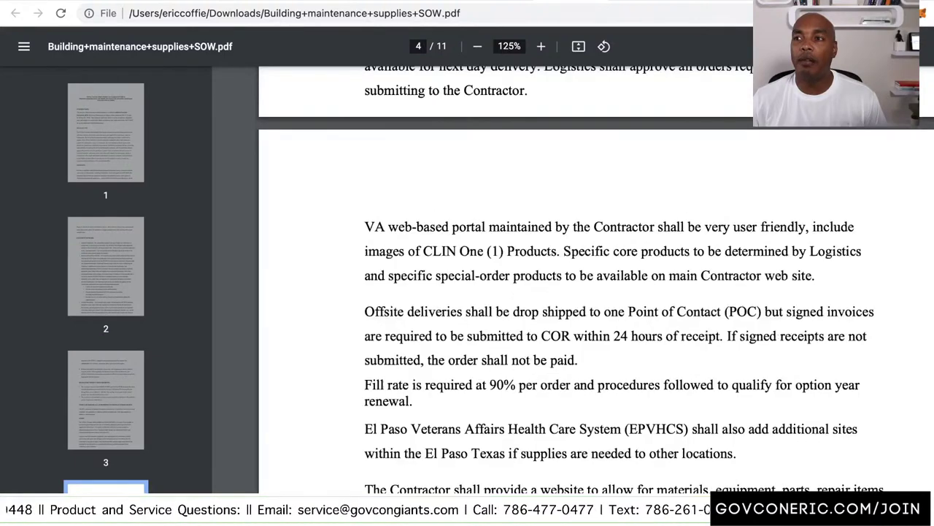
{"action": "scroll", "coordinate": [596, 278], "scroll_direction": "up", "scroll_amount": 3}
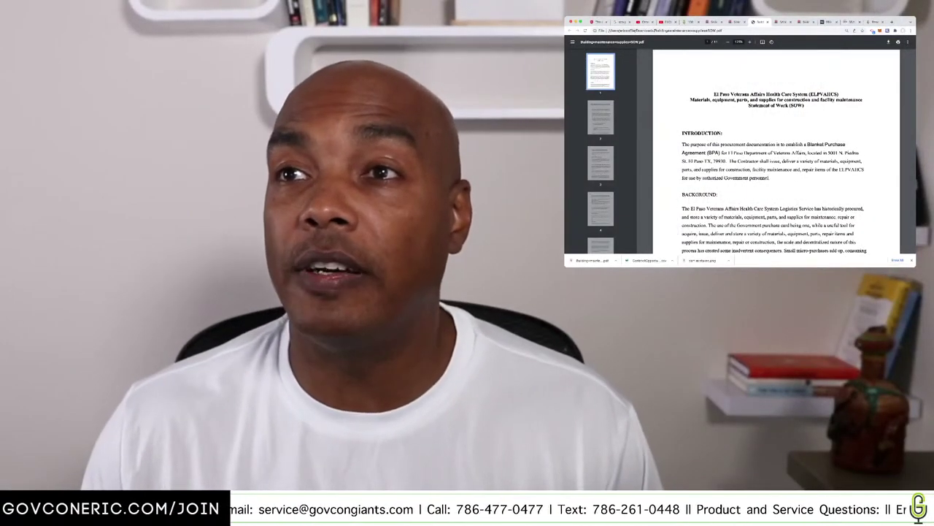
Step: Go back to the SAM.gov notice, switch to the ContractOpportunities spreadsheet in Excel, and review the opportunity titles from row 26 down
{"action": "left_click", "coordinate": [736, 22]}
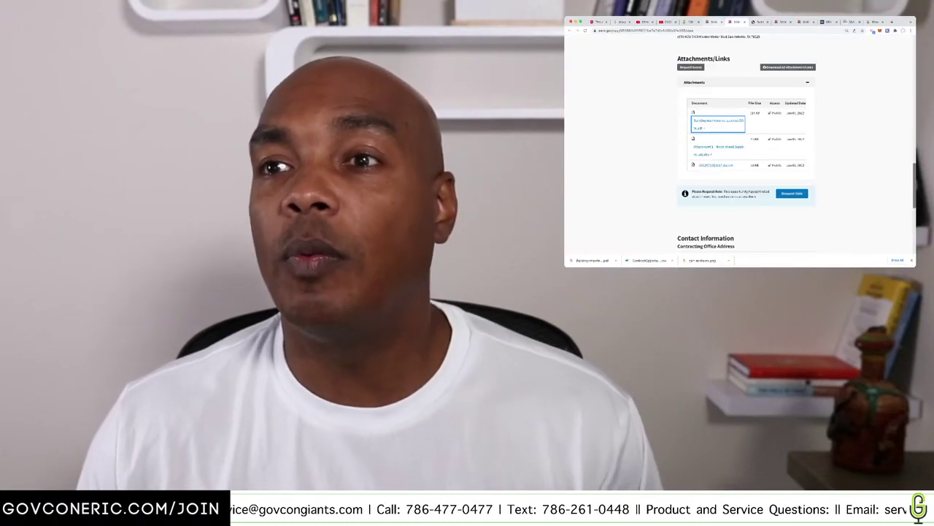
{"action": "left_click", "coordinate": [713, 22]}
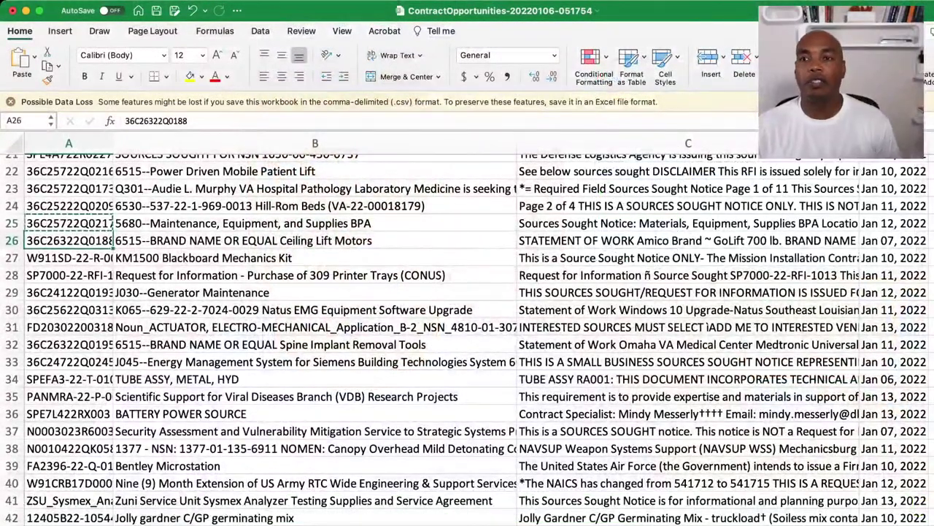
{"action": "left_click", "coordinate": [315, 240]}
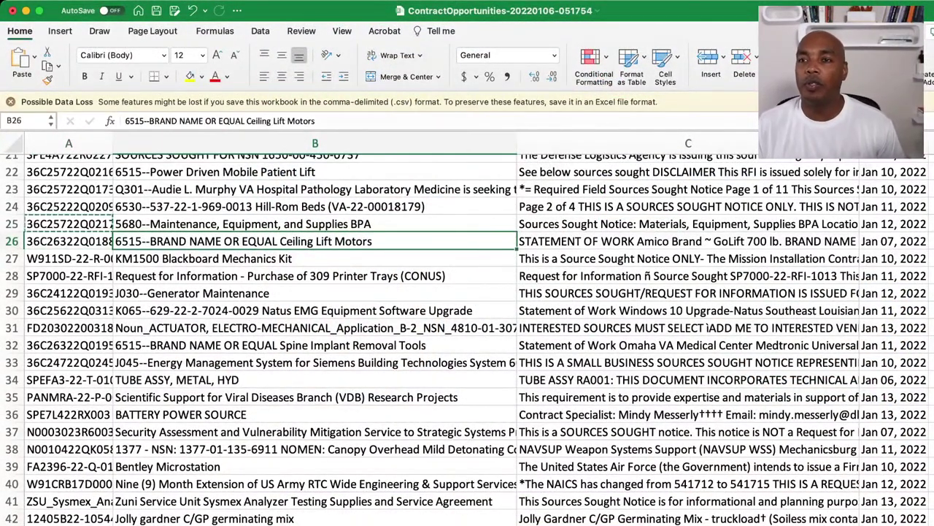
{"action": "left_click", "coordinate": [314, 258]}
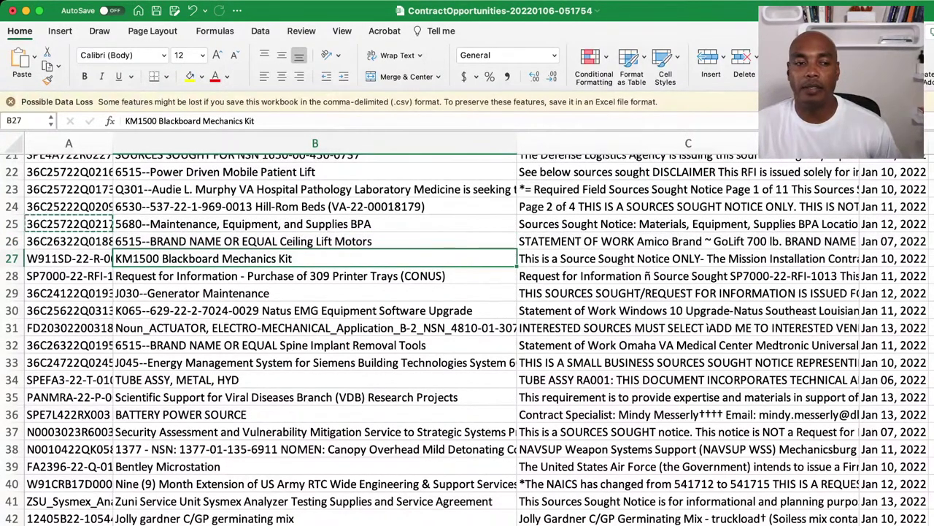
{"action": "scroll", "coordinate": [467, 339], "scroll_direction": "down", "scroll_amount": 3}
{"action": "scroll", "coordinate": [468, 338], "scroll_direction": "down", "scroll_amount": 1}
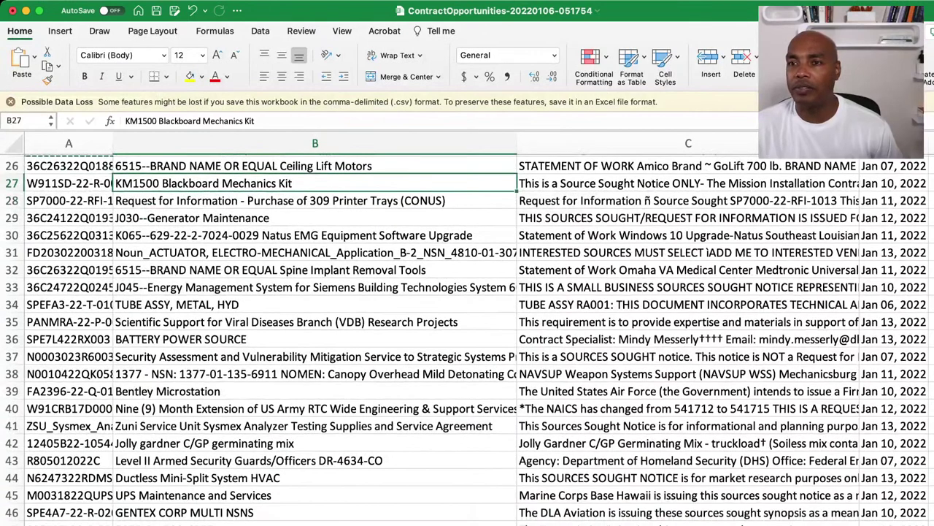
{"action": "scroll", "coordinate": [467, 339], "scroll_direction": "down", "scroll_amount": 2}
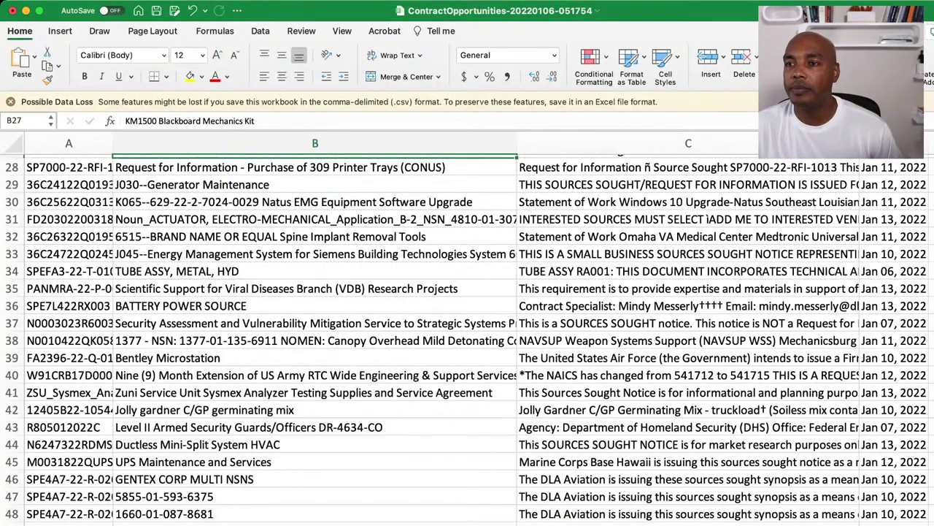
Step: Fill the notice ID cell A33, for the Siemens Energy Management System opportunity, with yellow
{"action": "left_click", "coordinate": [315, 253]}
{"action": "left_click", "coordinate": [315, 236]}
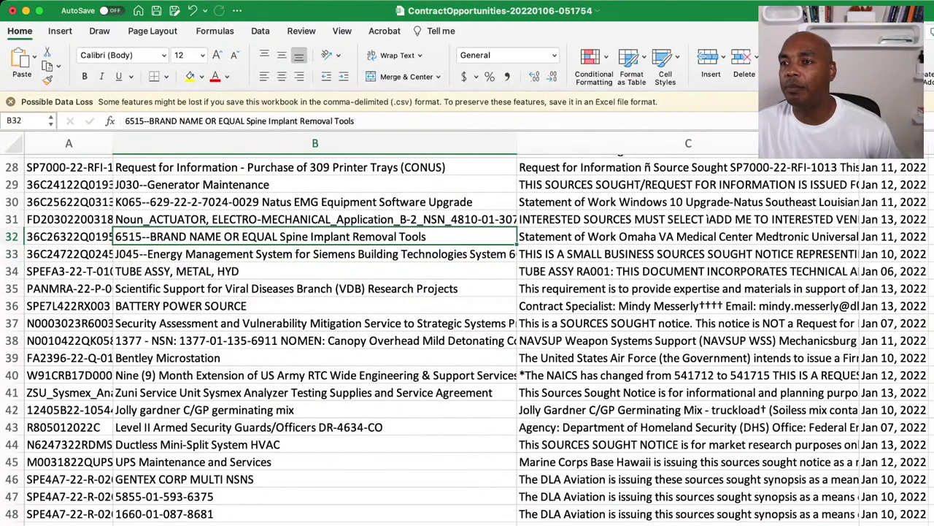
{"action": "left_click", "coordinate": [314, 253]}
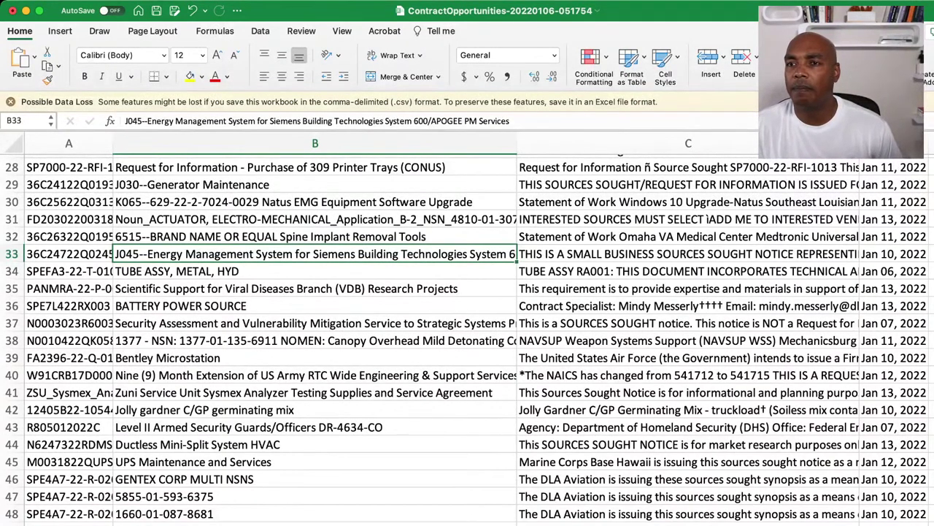
{"action": "left_click", "coordinate": [69, 253]}
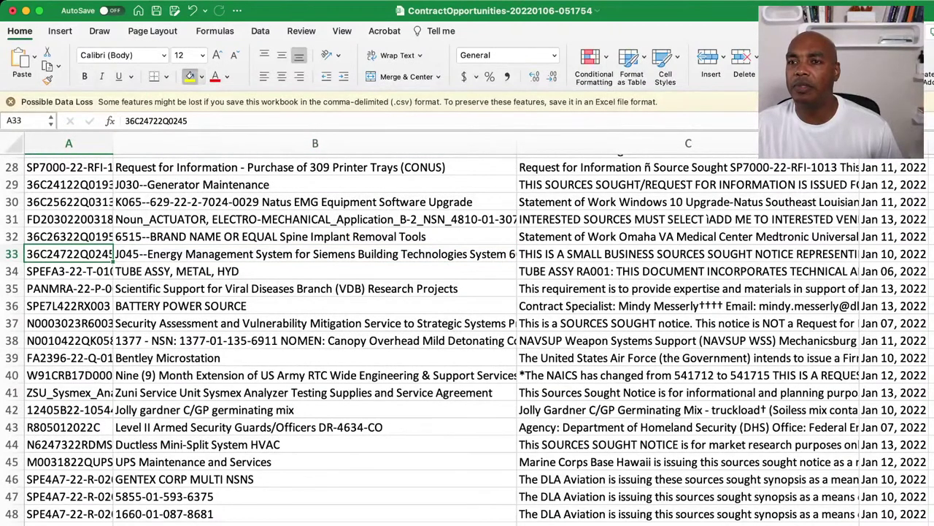
{"action": "left_click", "coordinate": [191, 76]}
Step: Review the opportunity titles from row 34 to row 40, including the viral diseases research, Bentley Microstation and US Army RTC engineering entries
{"action": "left_click", "coordinate": [315, 271]}
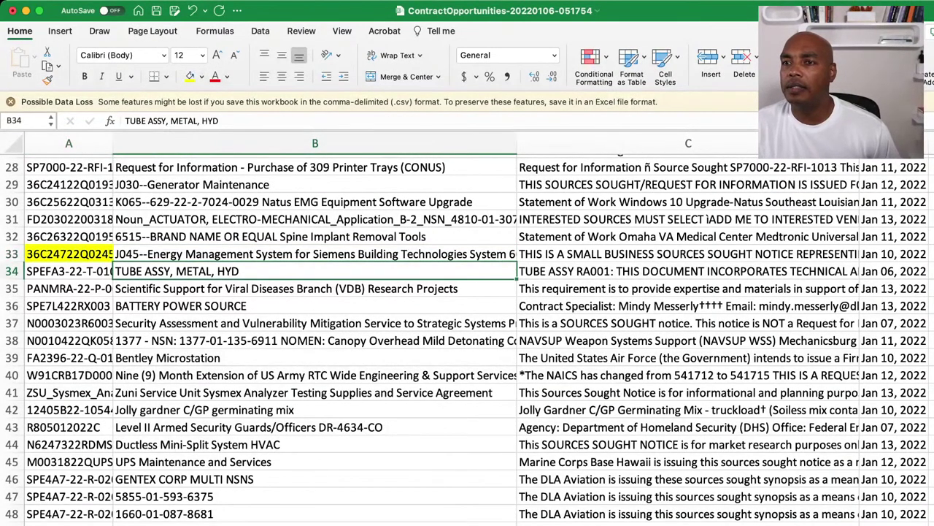
{"action": "left_click", "coordinate": [314, 288]}
{"action": "scroll", "coordinate": [467, 338], "scroll_direction": "down", "scroll_amount": 5}
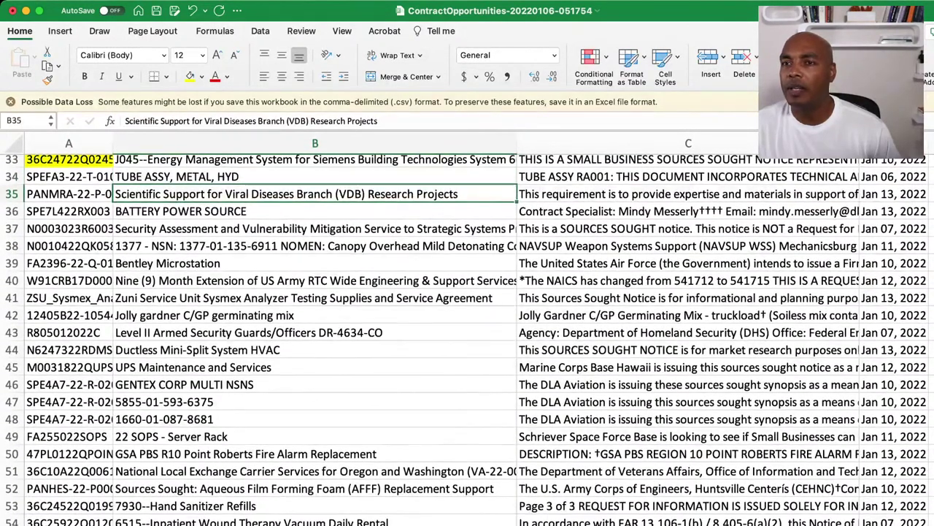
{"action": "scroll", "coordinate": [468, 339], "scroll_direction": "down", "scroll_amount": 4}
{"action": "scroll", "coordinate": [467, 339], "scroll_direction": "down", "scroll_amount": 1}
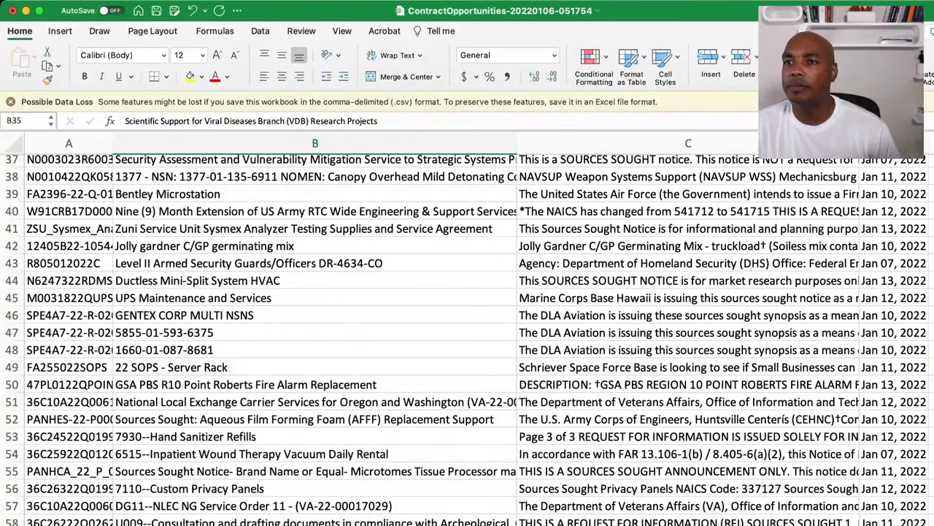
{"action": "left_click", "coordinate": [315, 193]}
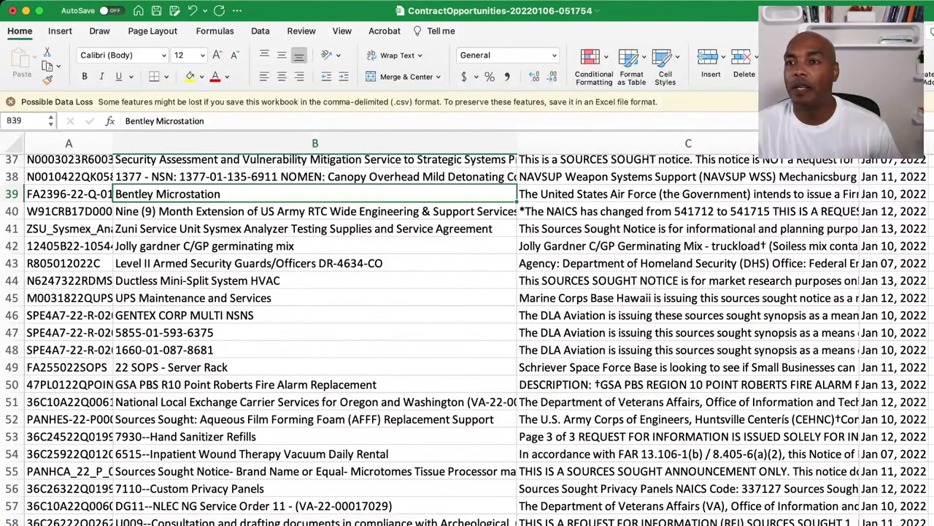
{"action": "left_click", "coordinate": [314, 211]}
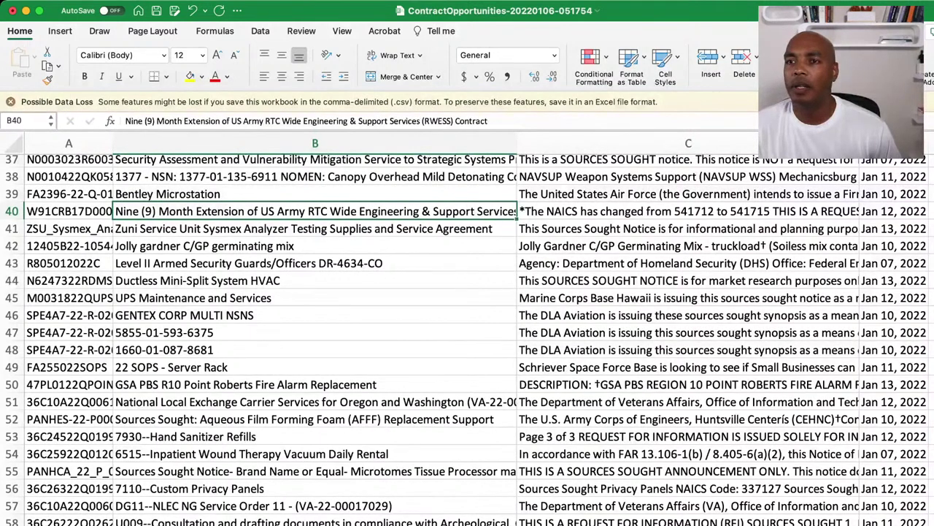
Step: Review the opportunity titles from row 41 down to row 70, including the armed security guards, ductless mini-split HVAC and UPS maintenance entries
{"action": "scroll", "coordinate": [467, 338], "scroll_direction": "down", "scroll_amount": 1}
{"action": "left_click", "coordinate": [315, 241]}
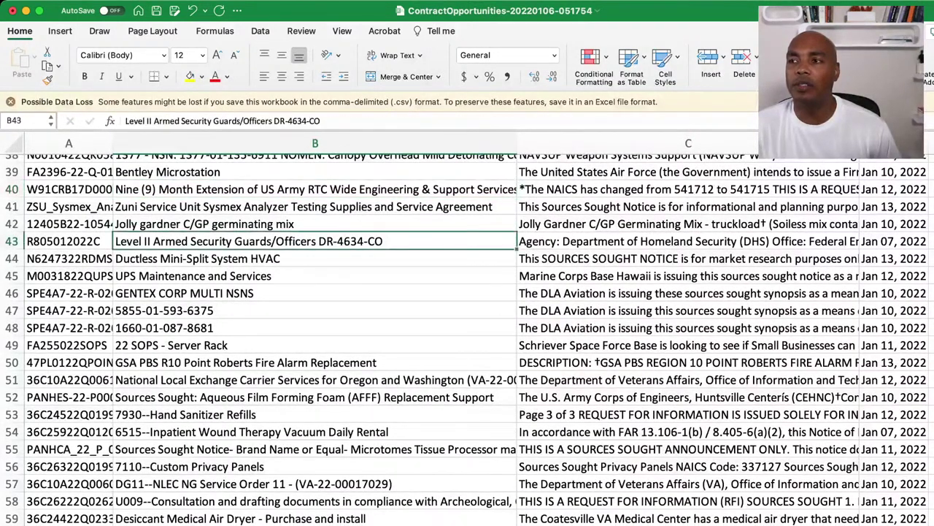
{"action": "left_click", "coordinate": [314, 259]}
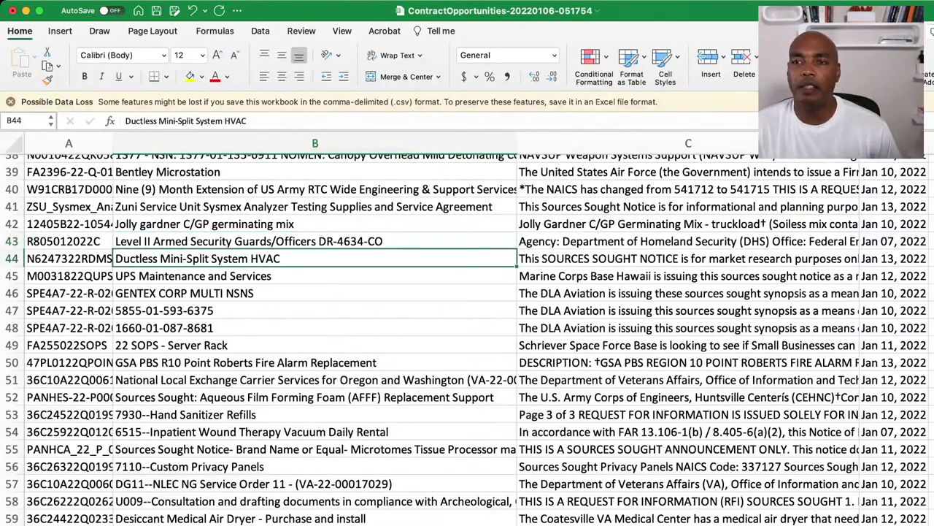
{"action": "left_click", "coordinate": [315, 276]}
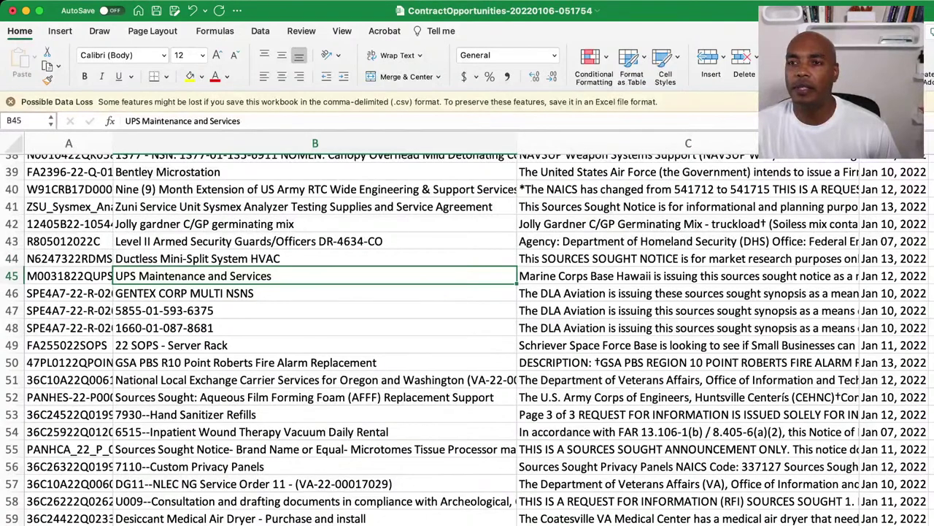
{"action": "scroll", "coordinate": [467, 339], "scroll_direction": "down", "scroll_amount": 5}
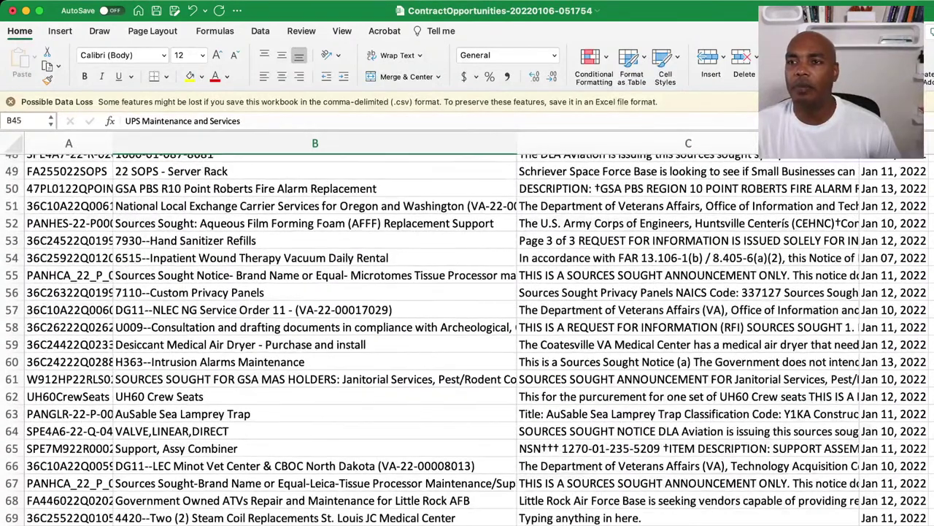
{"action": "scroll", "coordinate": [468, 339], "scroll_direction": "down", "scroll_amount": 1}
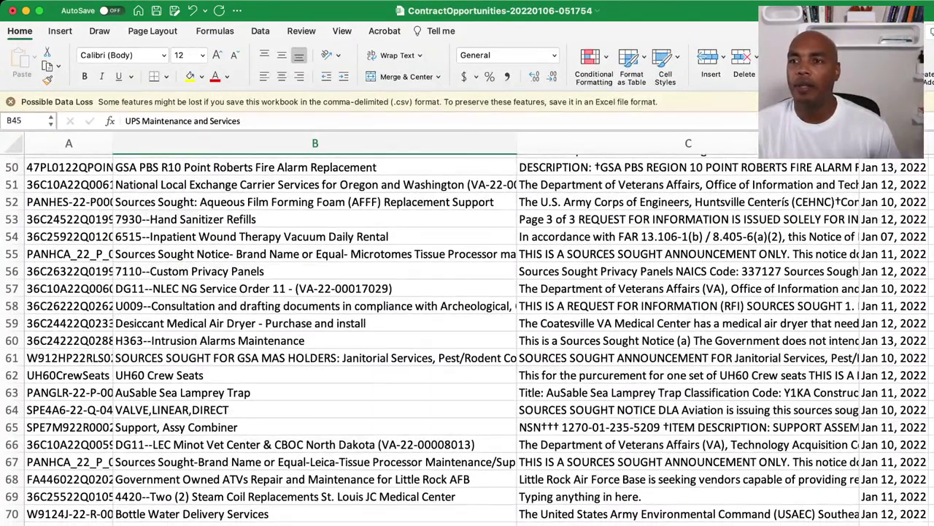
Step: Copy the notice ID of the National Local Exchange Carrier Services opportunity in row 51 and search SAM.gov for 36C10A22Q0061
{"action": "left_click", "coordinate": [314, 185]}
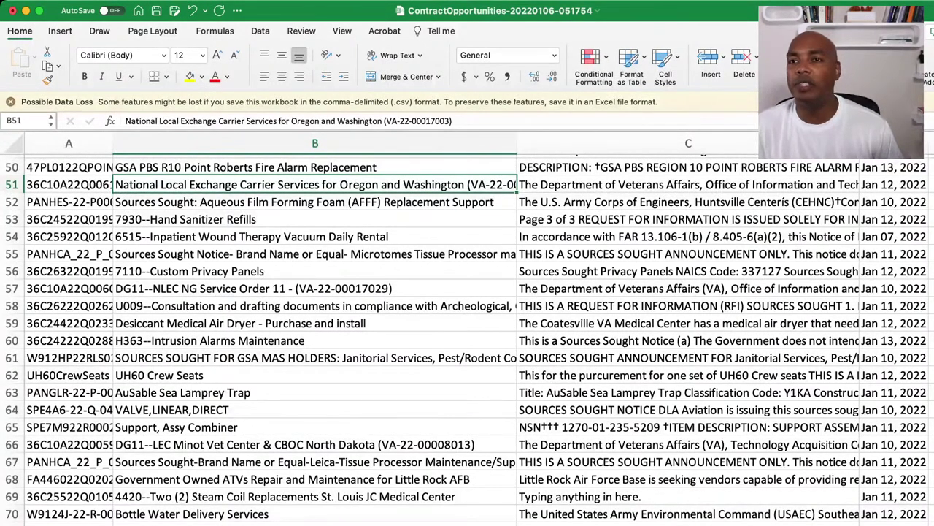
{"action": "left_click", "coordinate": [68, 185]}
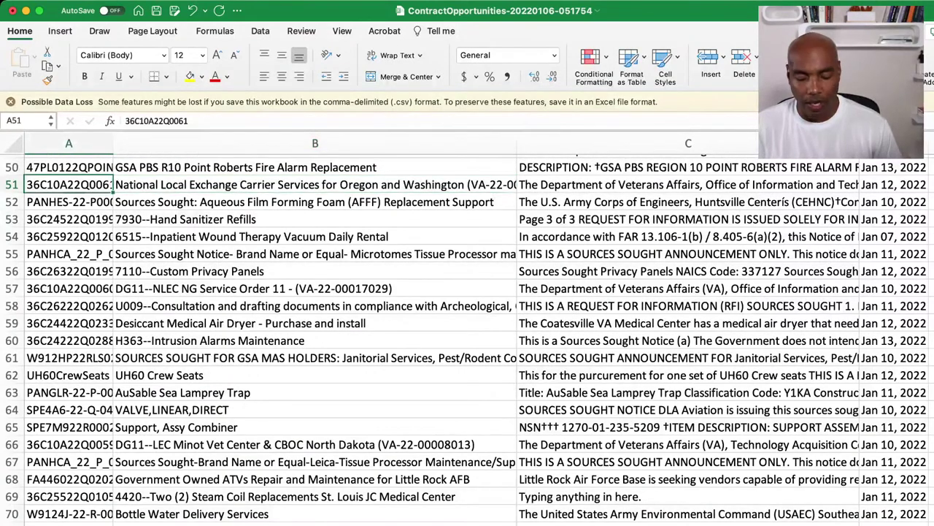
{"action": "key", "text": "super+c"}
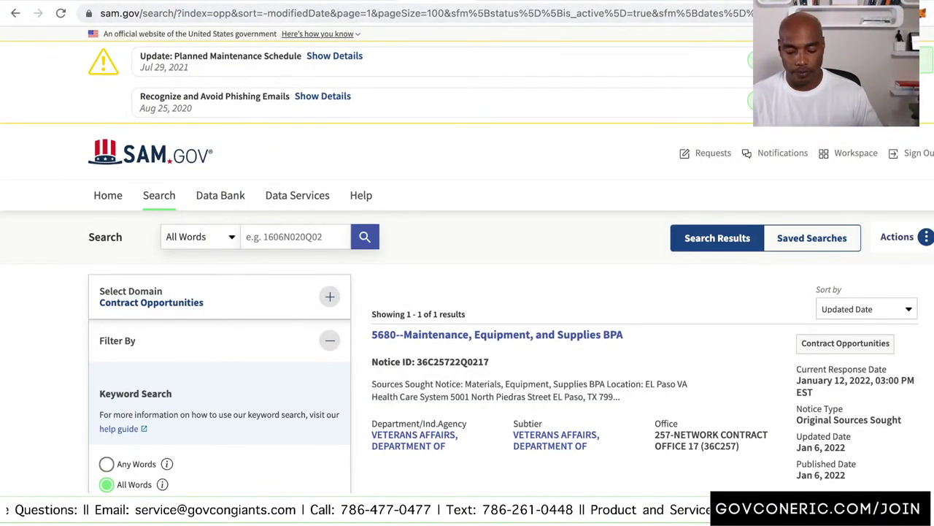
{"action": "left_click", "coordinate": [295, 237]}
{"action": "key", "text": "ctrl+v"}
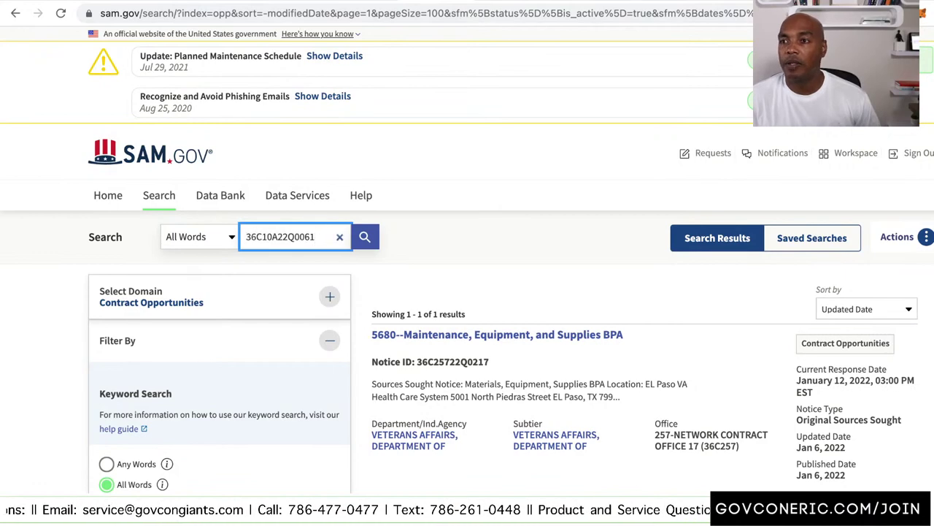
{"action": "key", "text": "Return"}
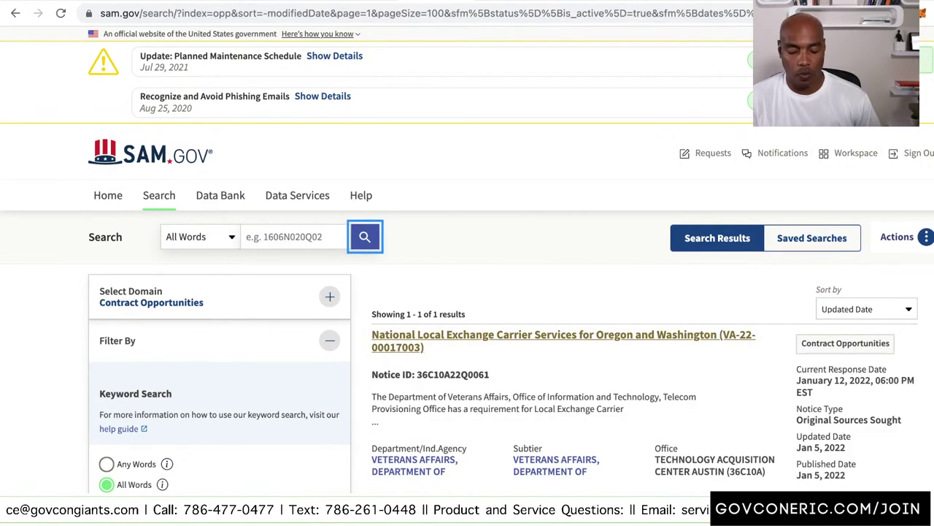
Step: Open the National Local Exchange Carrier Services notice, dismiss the welcome message, and read its General Information and Classification sections
{"action": "left_click", "coordinate": [563, 334]}
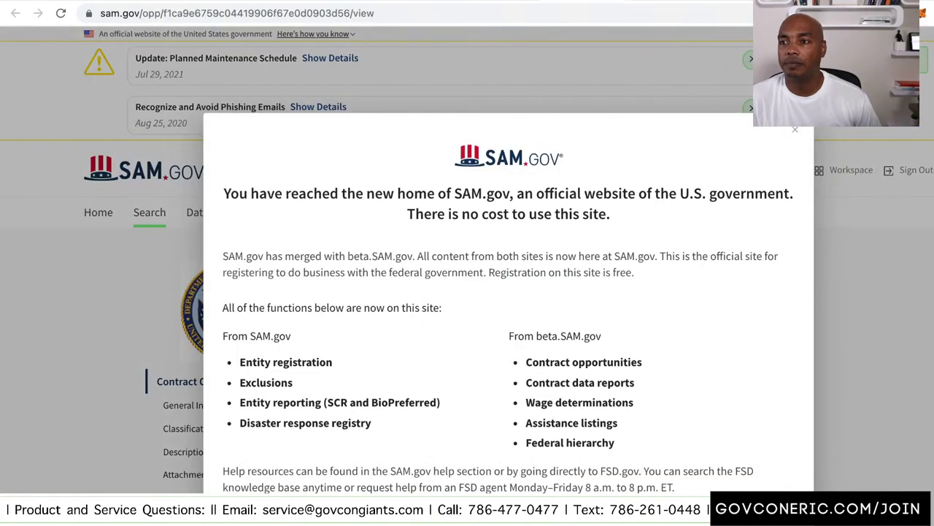
{"action": "key", "text": "Escape"}
{"action": "scroll", "coordinate": [467, 292], "scroll_direction": "down", "scroll_amount": 2}
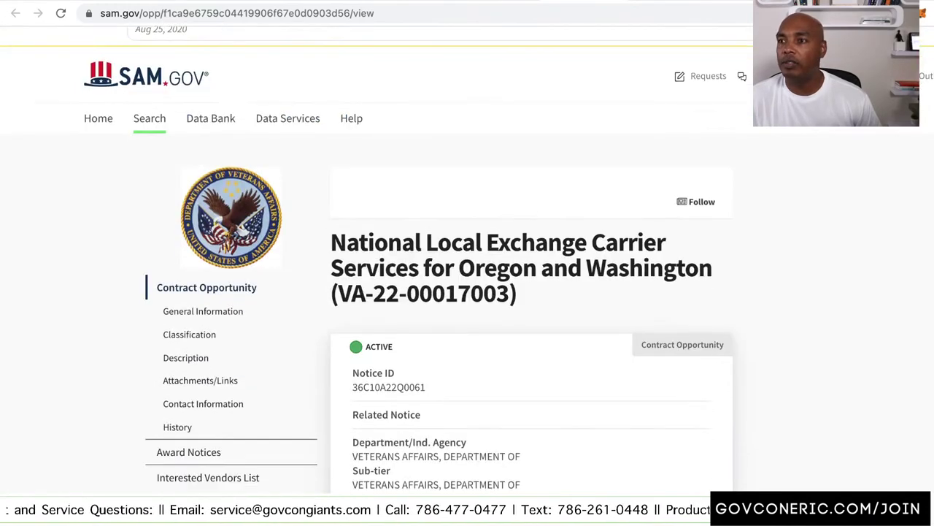
{"action": "scroll", "coordinate": [467, 292], "scroll_direction": "down", "scroll_amount": 6}
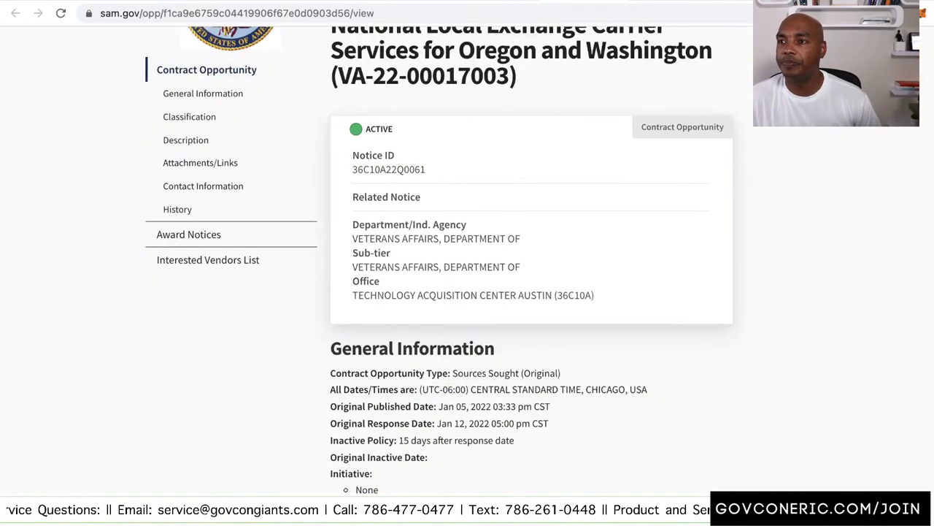
{"action": "scroll", "coordinate": [467, 292], "scroll_direction": "down", "scroll_amount": 1}
{"action": "scroll", "coordinate": [467, 292], "scroll_direction": "down", "scroll_amount": 1}
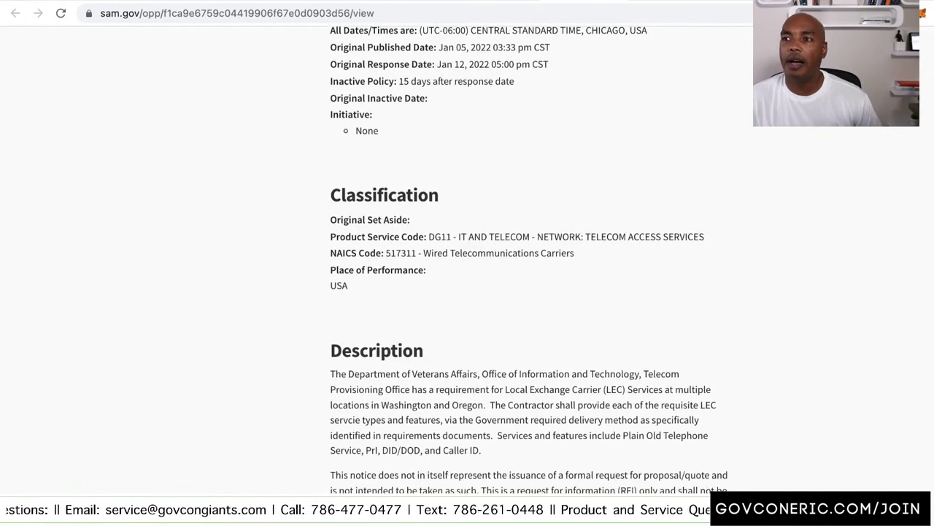
{"action": "scroll", "coordinate": [467, 292], "scroll_direction": "down", "scroll_amount": 1}
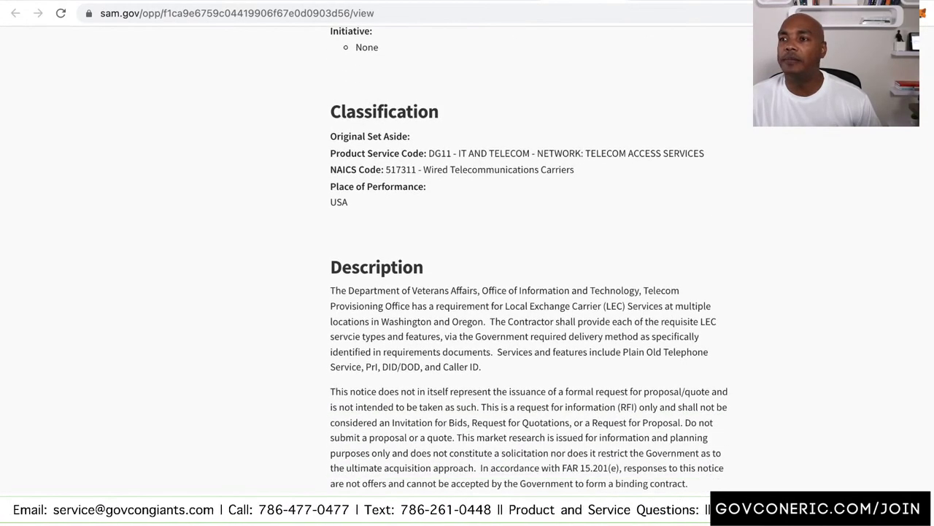
Step: Read the notice's Description section, covering the LEC services requirement, the RFI terms and the submittal instructions
{"action": "scroll", "coordinate": [468, 292], "scroll_direction": "down", "scroll_amount": 1}
{"action": "scroll", "coordinate": [467, 292], "scroll_direction": "down", "scroll_amount": 1}
{"action": "scroll", "coordinate": [467, 292], "scroll_direction": "down", "scroll_amount": 3}
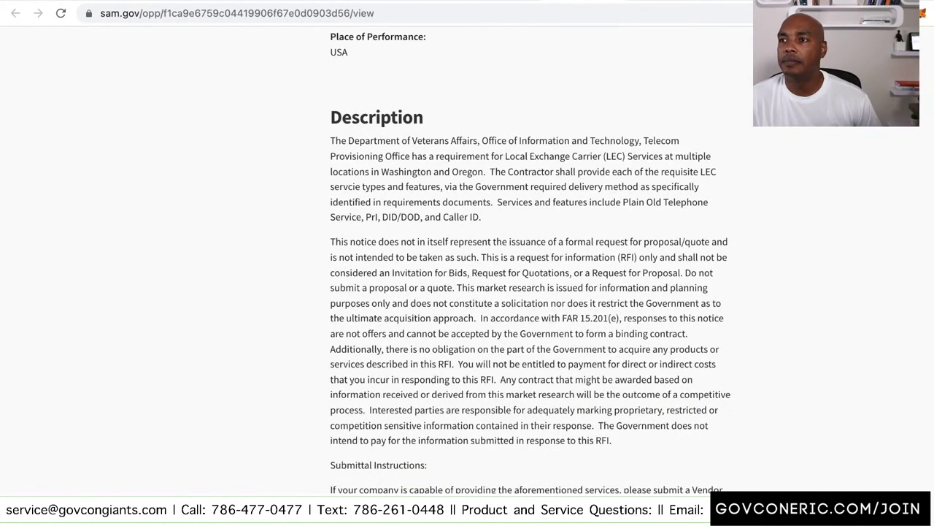
{"action": "scroll", "coordinate": [467, 292], "scroll_direction": "up", "scroll_amount": 1}
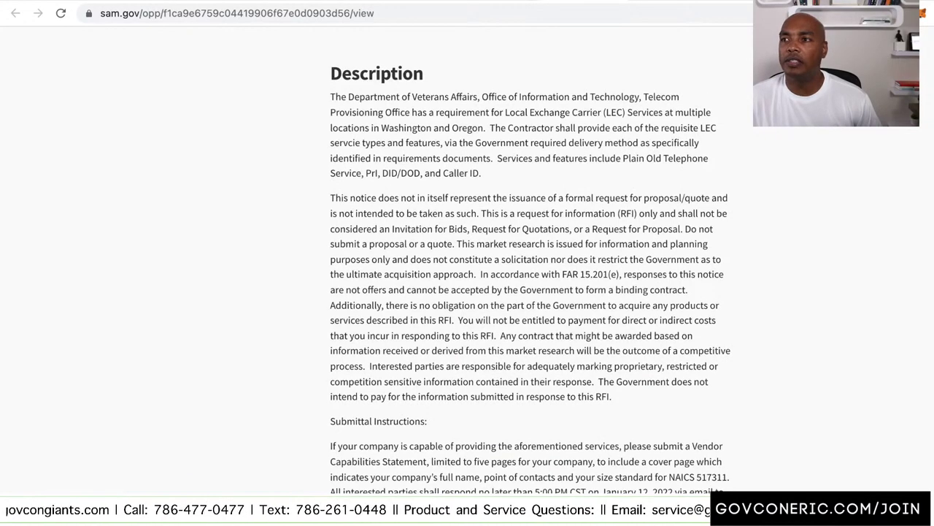
{"action": "scroll", "coordinate": [468, 292], "scroll_direction": "up", "scroll_amount": 1}
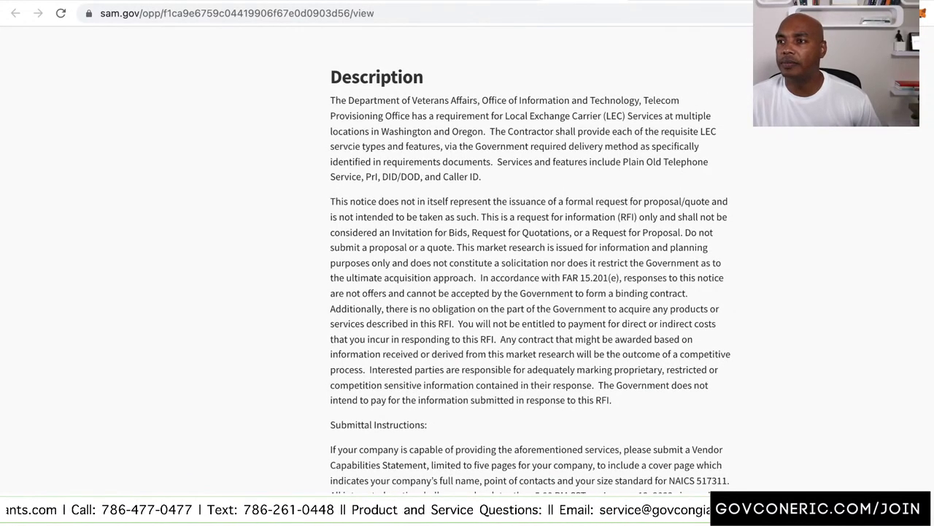
{"action": "scroll", "coordinate": [531, 261], "scroll_direction": "down", "scroll_amount": 2}
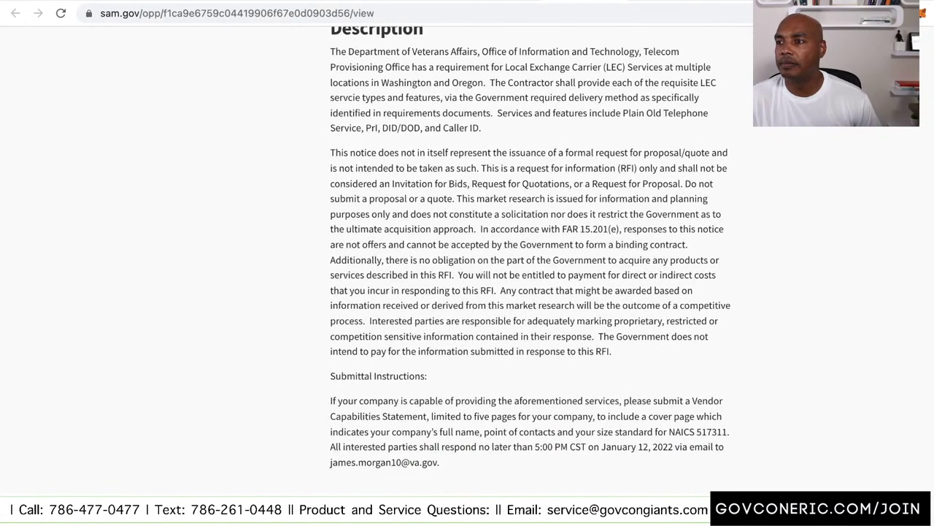
{"action": "scroll", "coordinate": [531, 251], "scroll_direction": "up", "scroll_amount": 1}
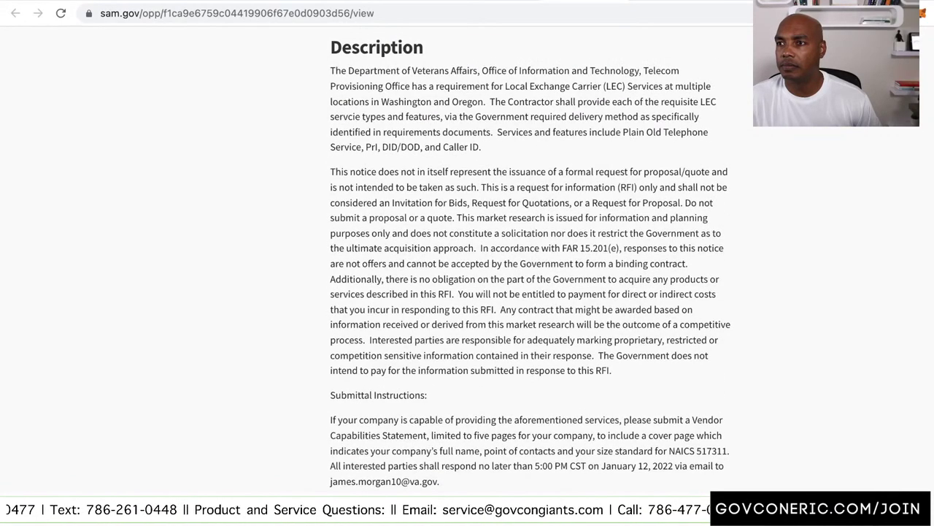
Step: Go back to the start of the Description and highlight the sentence on Plain Old Telephone Service, PrI, DID/DOD and Caller ID
{"action": "scroll", "coordinate": [531, 261], "scroll_direction": "up", "scroll_amount": 3}
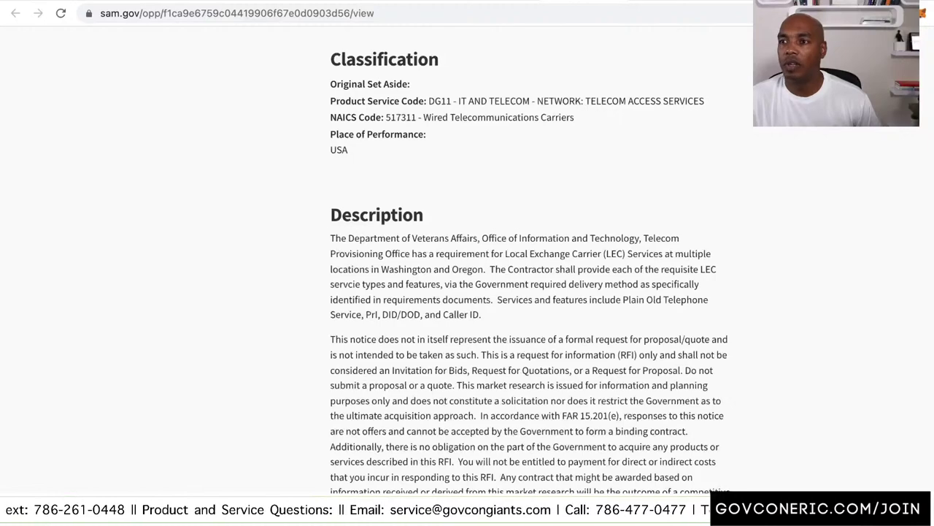
{"action": "scroll", "coordinate": [530, 263], "scroll_direction": "up", "scroll_amount": 1}
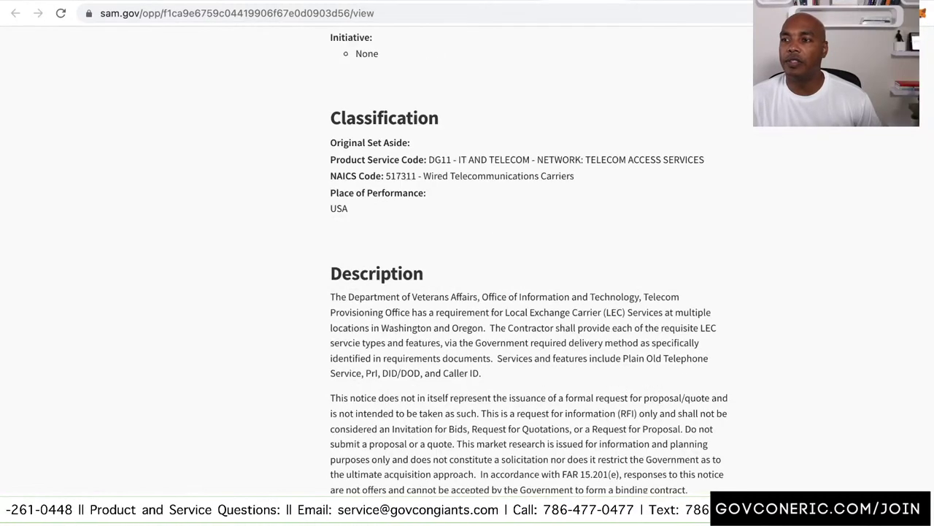
{"action": "left_click_drag", "start_coordinate": [497, 358], "coordinate": [481, 374]}
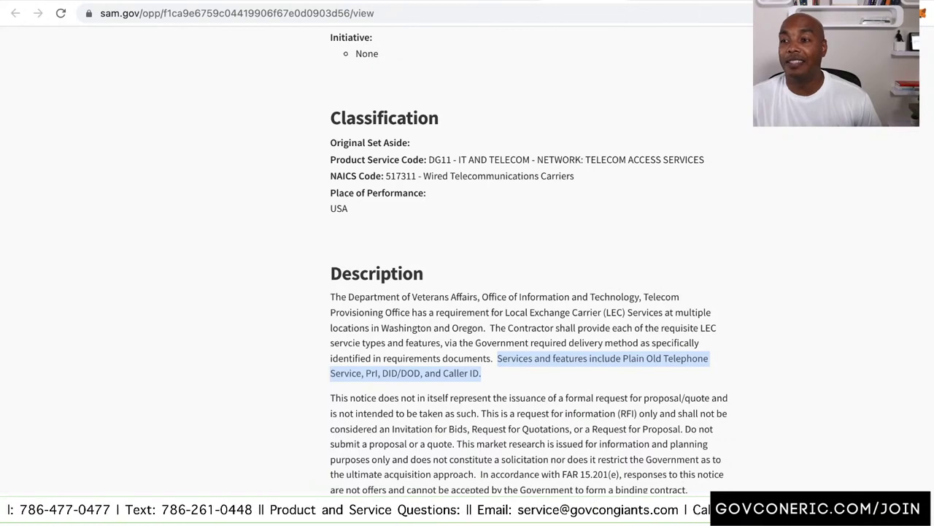
{"action": "scroll", "coordinate": [531, 250], "scroll_direction": "down", "scroll_amount": 1}
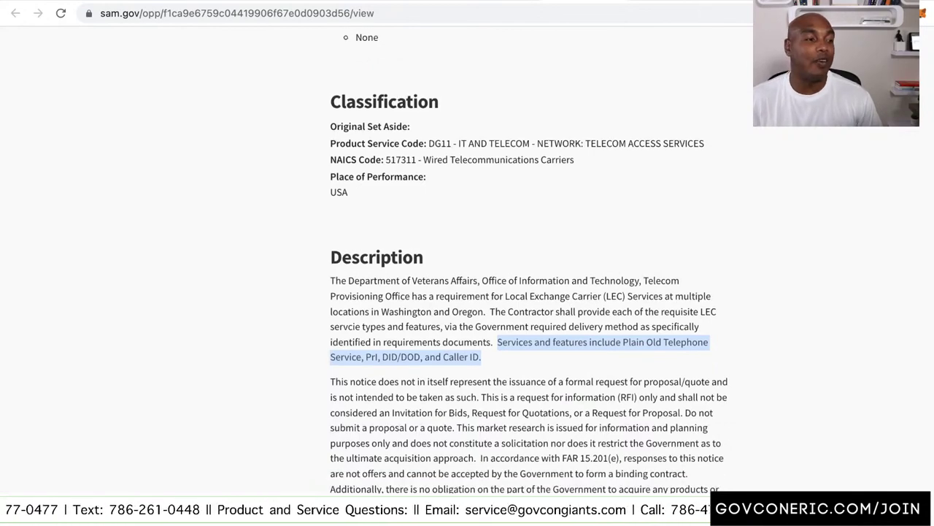
{"action": "scroll", "coordinate": [531, 250], "scroll_direction": "up", "scroll_amount": 2}
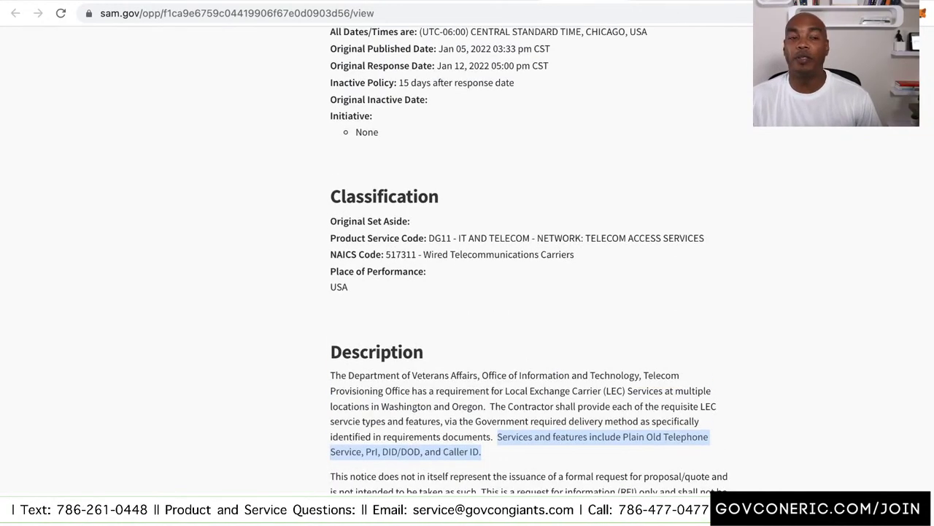
Step: Switch to the ContractOpportunities spreadsheet in Excel and browse the notice titles from row 50 down to about row 85
{"action": "scroll", "coordinate": [531, 260], "scroll_direction": "down", "scroll_amount": 1}
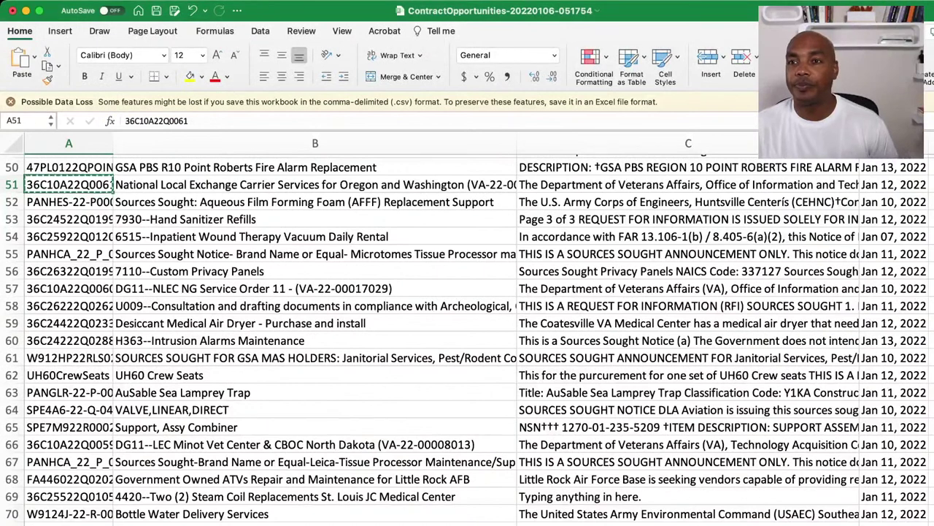
{"action": "left_click", "coordinate": [315, 219]}
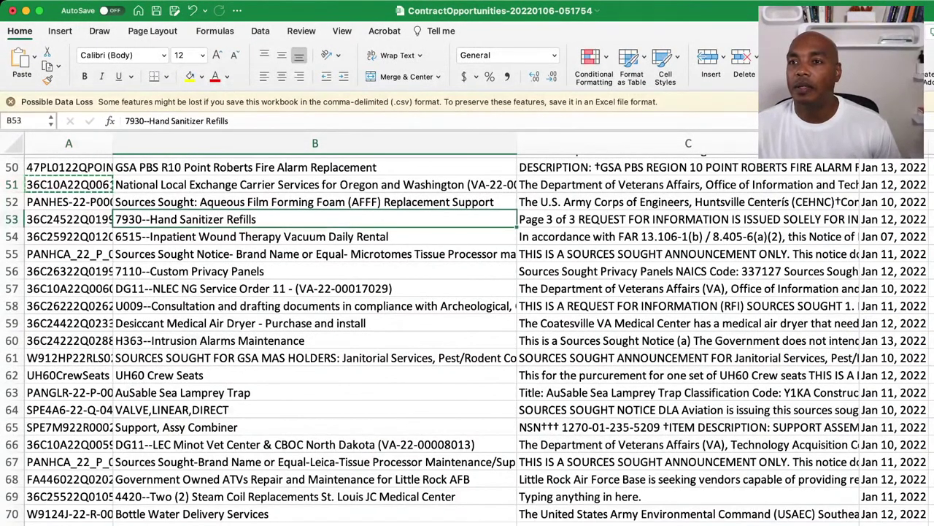
{"action": "left_click", "coordinate": [315, 202]}
{"action": "left_click", "coordinate": [315, 219]}
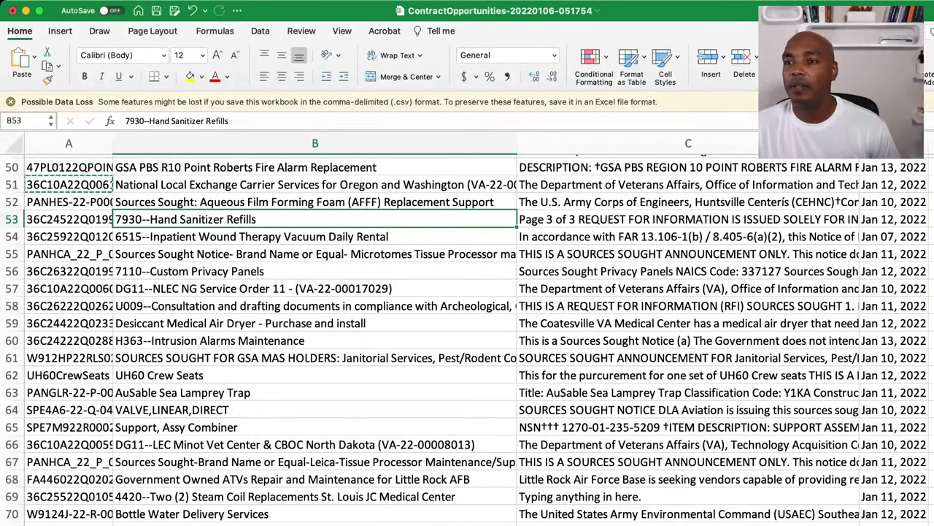
{"action": "left_click", "coordinate": [314, 236]}
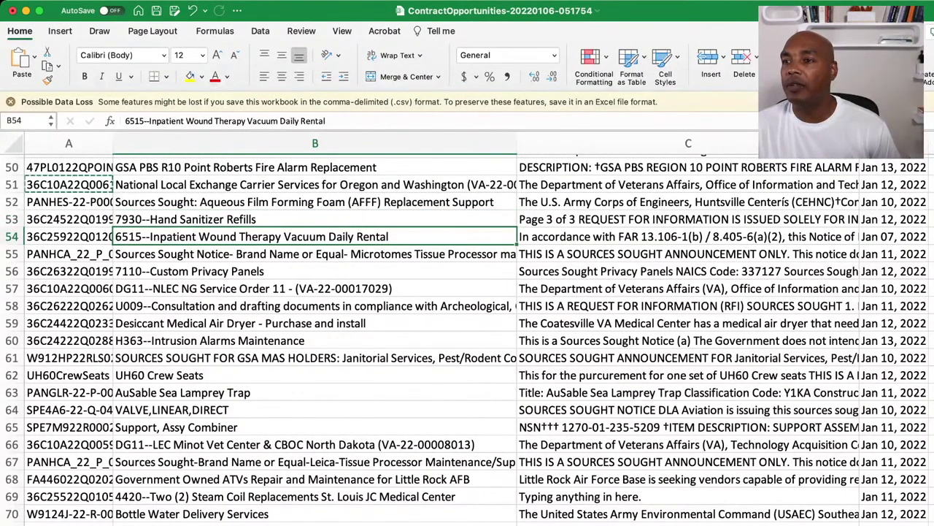
{"action": "scroll", "coordinate": [468, 339], "scroll_direction": "down", "scroll_amount": 5}
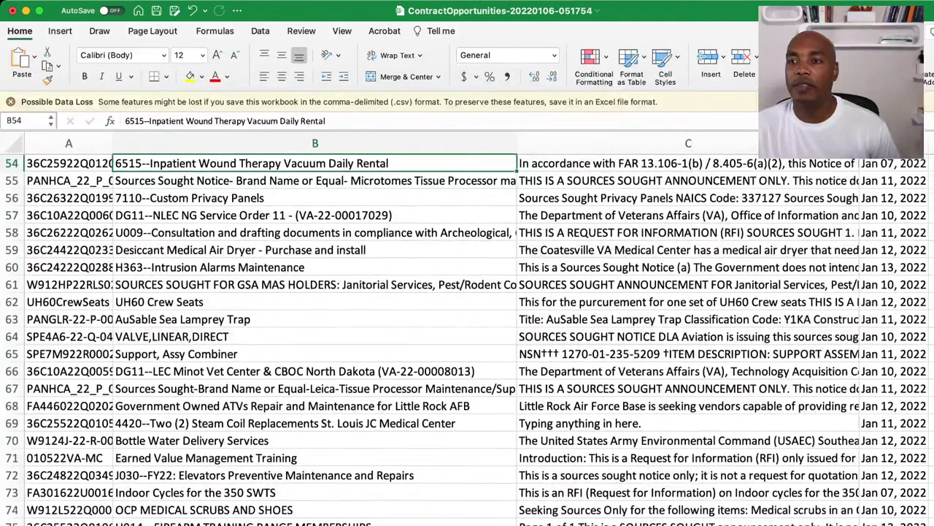
{"action": "scroll", "coordinate": [467, 338], "scroll_direction": "down", "scroll_amount": 3}
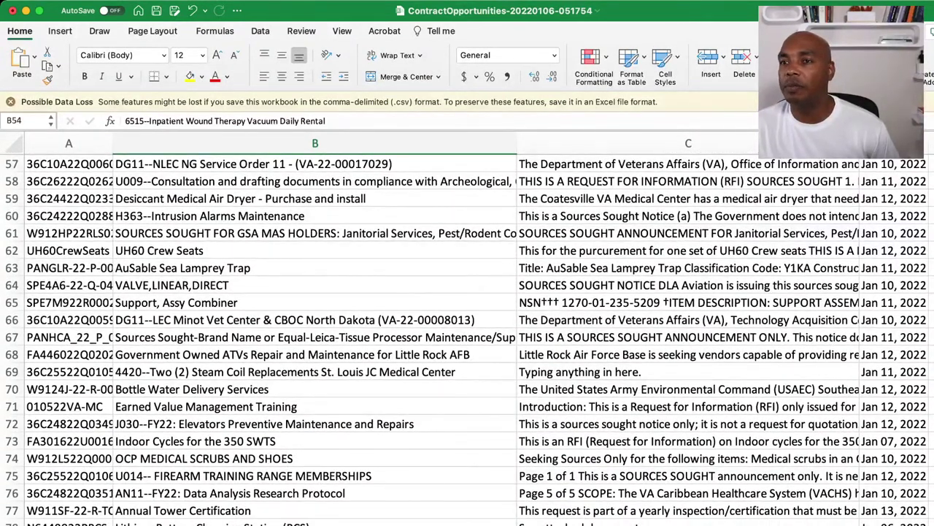
{"action": "scroll", "coordinate": [467, 339], "scroll_direction": "down", "scroll_amount": 5}
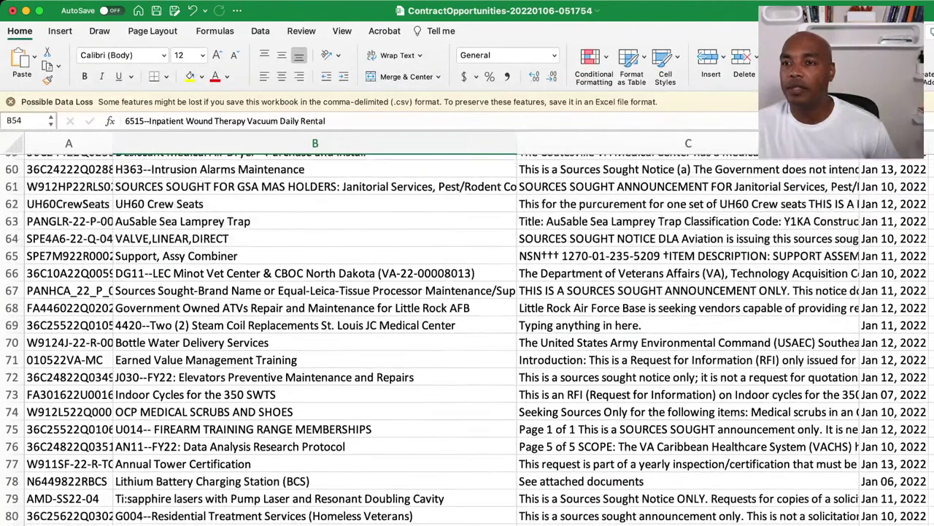
{"action": "scroll", "coordinate": [467, 338], "scroll_direction": "down", "scroll_amount": 3}
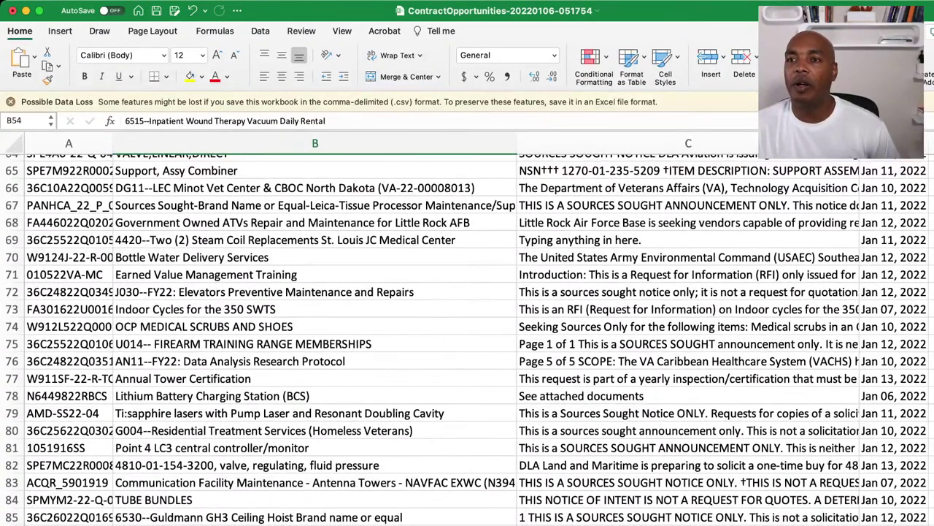
{"action": "left_click", "coordinate": [314, 222]}
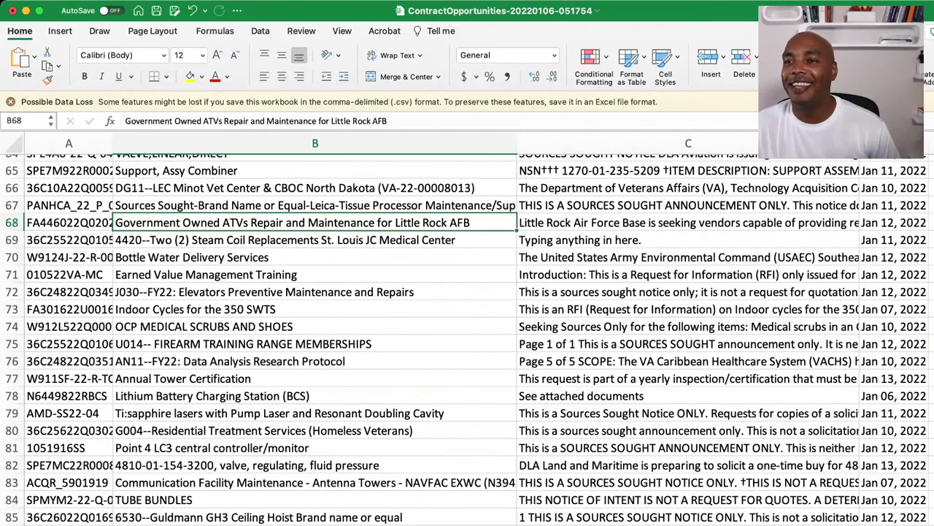
Step: Copy the notice ID W9124J-22-R-0009 of Bottle Water Delivery Services and search for it in SAM.gov contract opportunities in the browser
{"action": "left_click", "coordinate": [314, 257]}
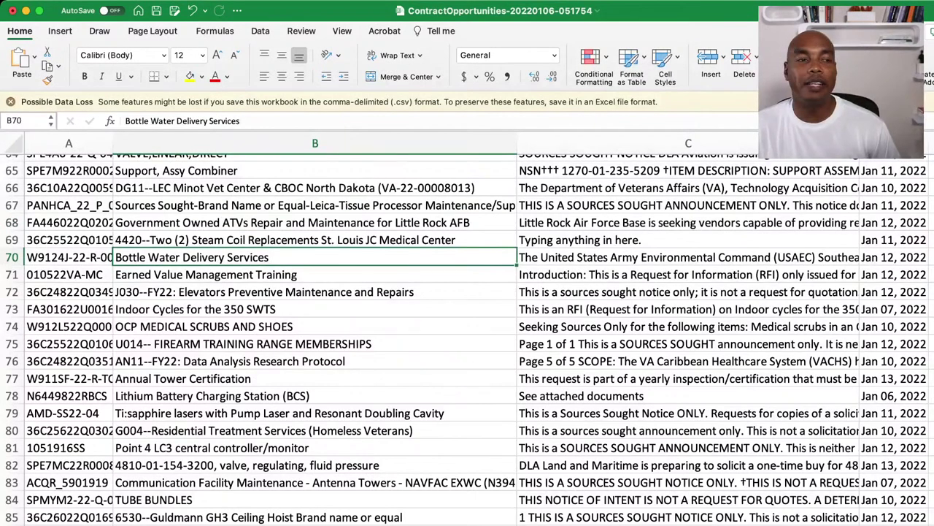
{"action": "left_click", "coordinate": [68, 257]}
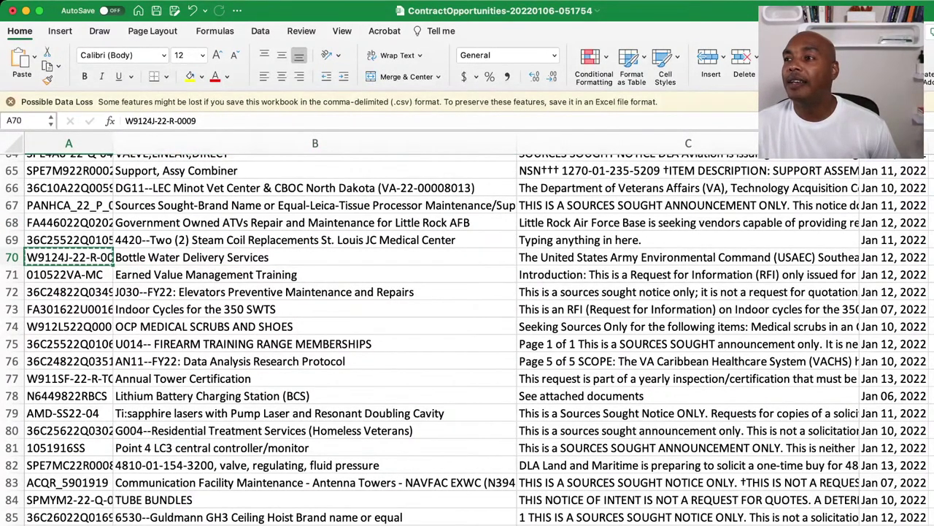
{"action": "scroll", "coordinate": [467, 336], "scroll_direction": "up", "scroll_amount": 1}
{"action": "key", "text": "super+Tab"}
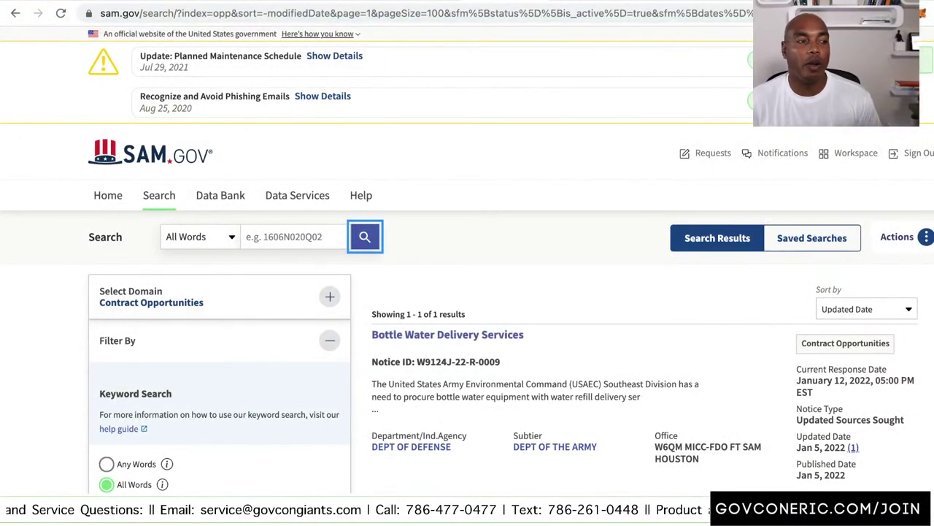
Step: Open the Bottle Water Delivery Services notice from the search results and dismiss the SAM.gov welcome message
{"action": "scroll", "coordinate": [467, 292], "scroll_direction": "down", "scroll_amount": 1}
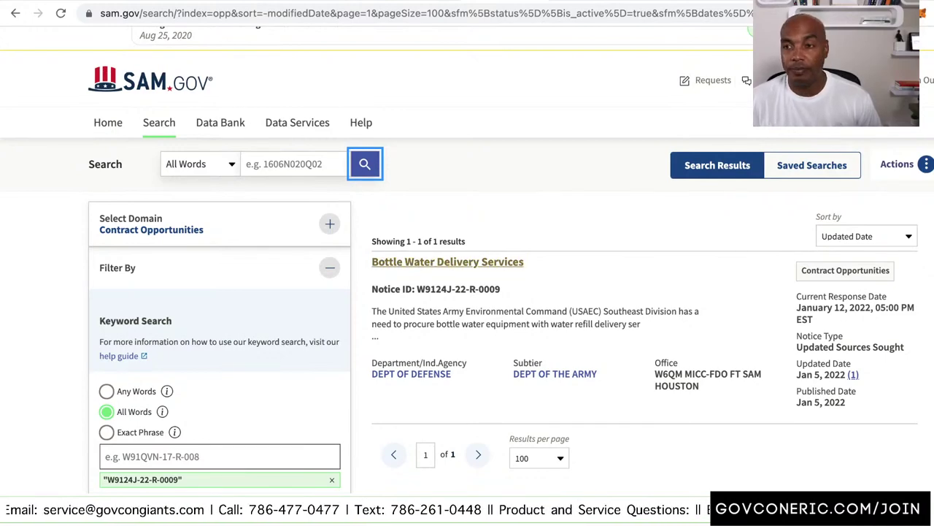
{"action": "left_click", "coordinate": [447, 261]}
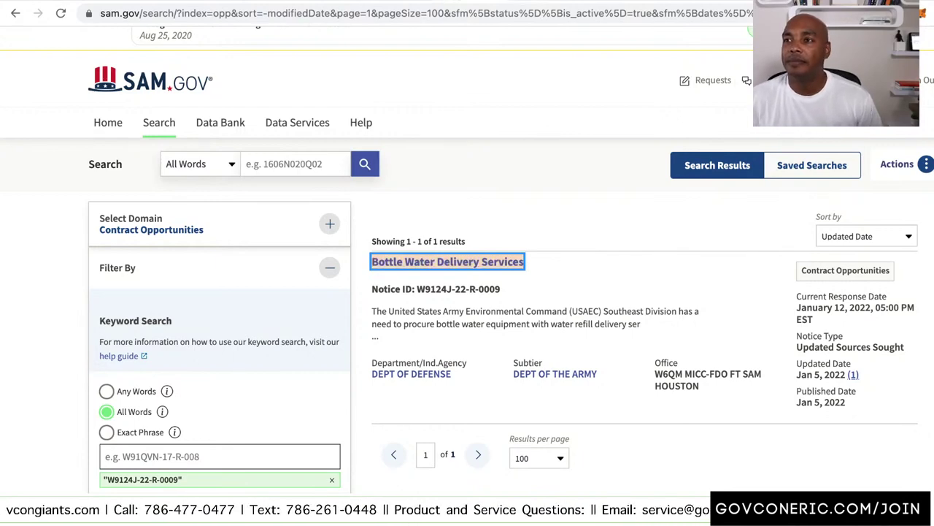
{"action": "key", "text": "Return"}
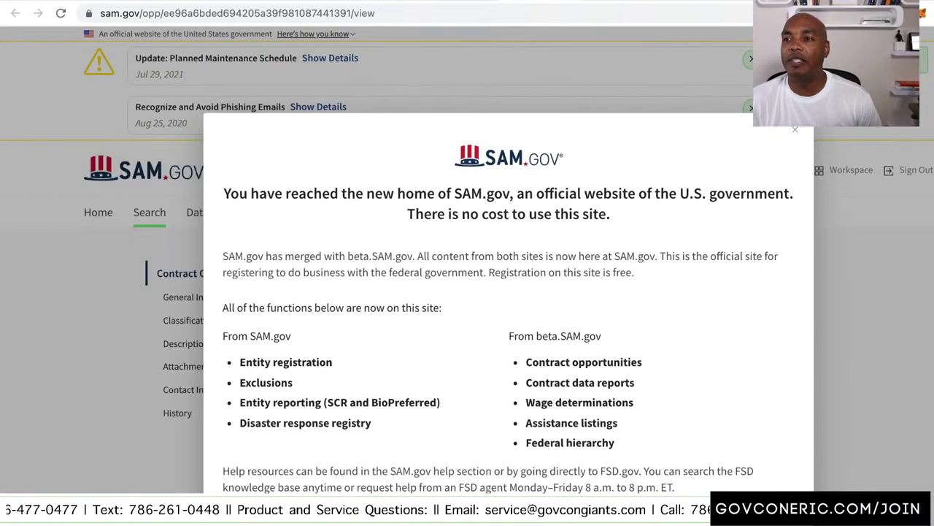
{"action": "key", "text": "Escape"}
Step: Examine the bottle water notice's agency details, general information, response dates, classification and description
{"action": "scroll", "coordinate": [467, 292], "scroll_direction": "down", "scroll_amount": 3}
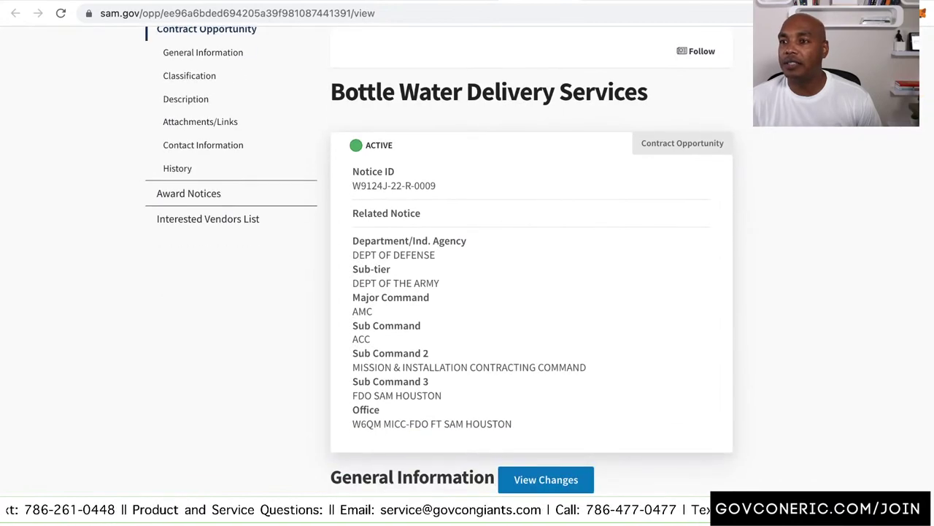
{"action": "scroll", "coordinate": [467, 292], "scroll_direction": "down", "scroll_amount": 4}
{"action": "scroll", "coordinate": [467, 292], "scroll_direction": "down", "scroll_amount": 3}
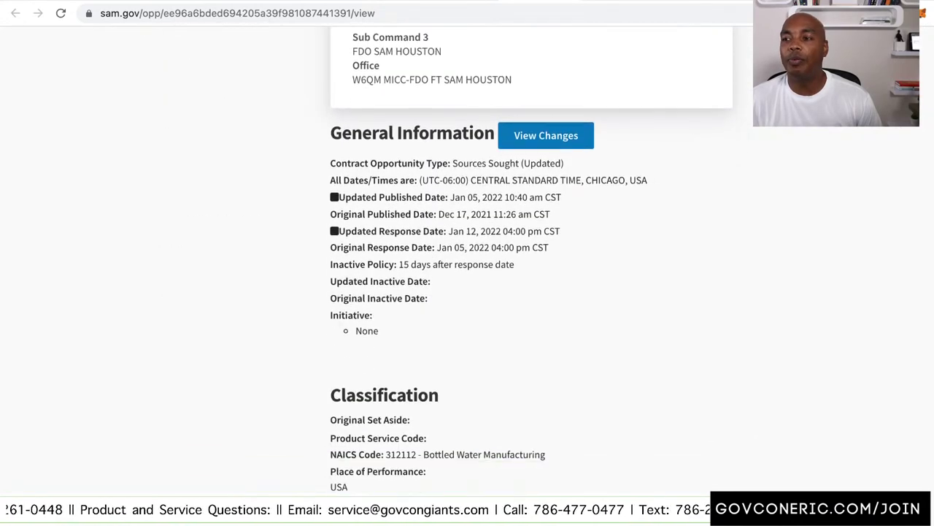
{"action": "scroll", "coordinate": [467, 292], "scroll_direction": "down", "scroll_amount": 2}
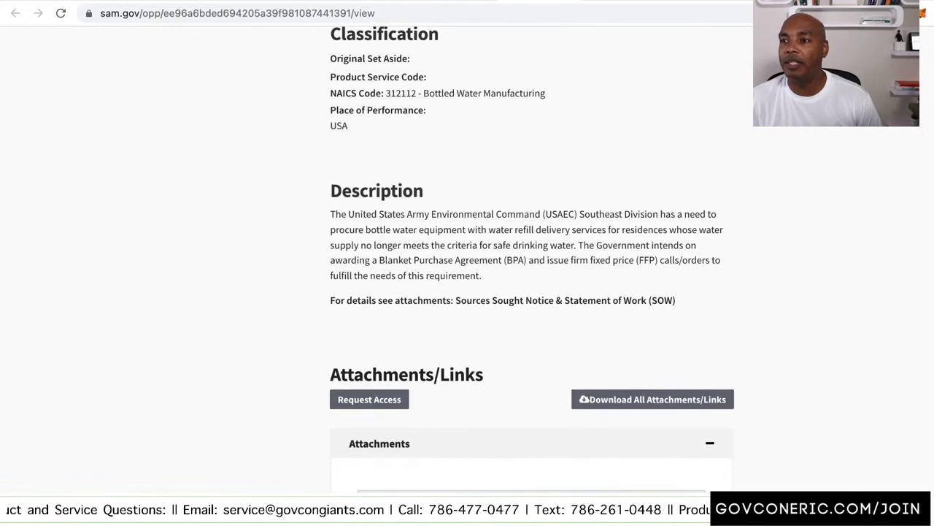
{"action": "scroll", "coordinate": [533, 292], "scroll_direction": "up", "scroll_amount": 1}
{"action": "scroll", "coordinate": [533, 292], "scroll_direction": "up", "scroll_amount": 1}
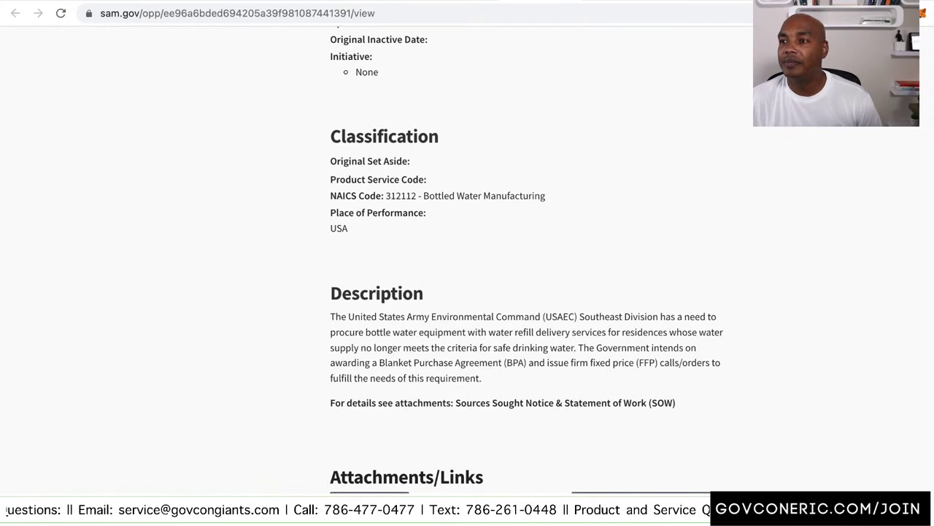
{"action": "scroll", "coordinate": [533, 292], "scroll_direction": "down", "scroll_amount": 1}
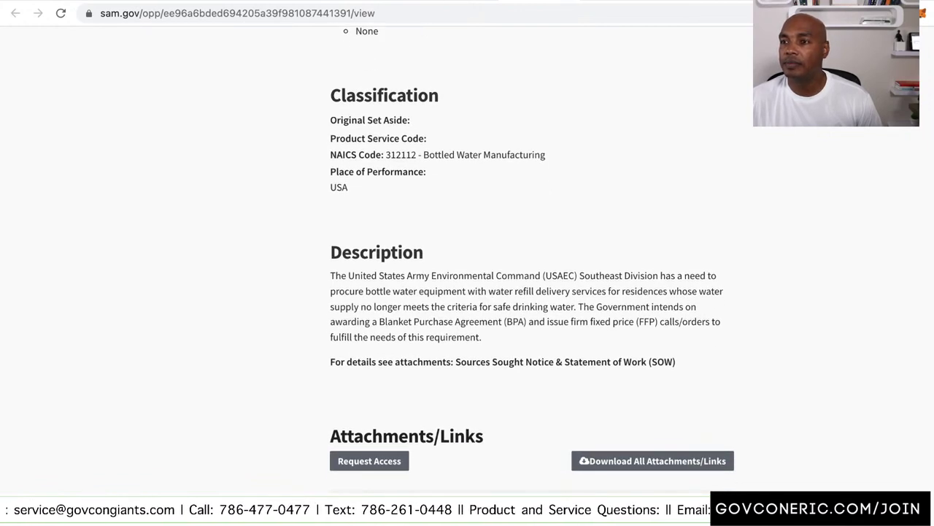
{"action": "scroll", "coordinate": [533, 292], "scroll_direction": "down", "scroll_amount": 1}
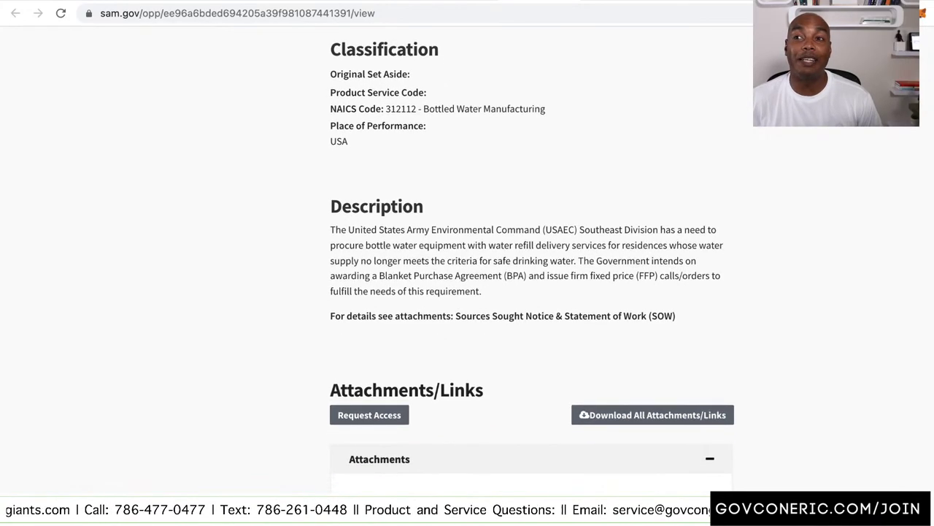
{"action": "scroll", "coordinate": [532, 292], "scroll_direction": "up", "scroll_amount": 3}
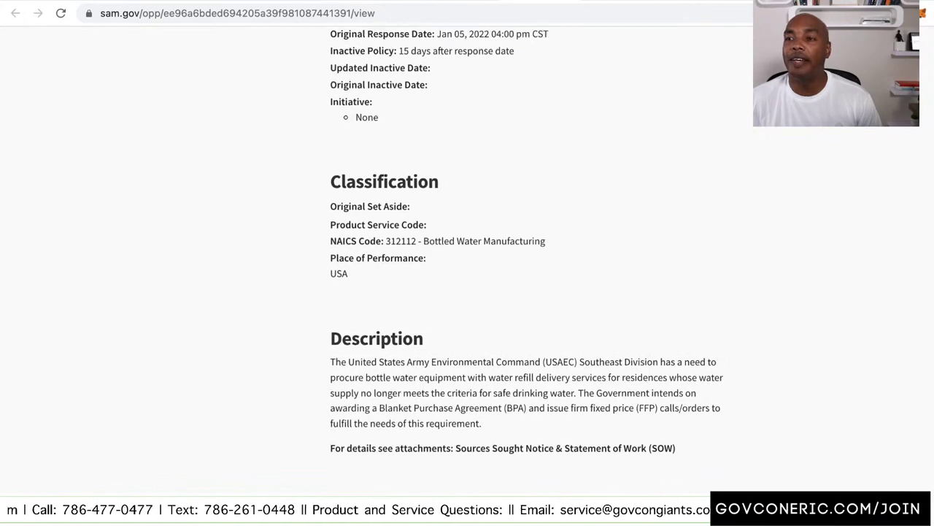
{"action": "scroll", "coordinate": [533, 292], "scroll_direction": "down", "scroll_amount": 2}
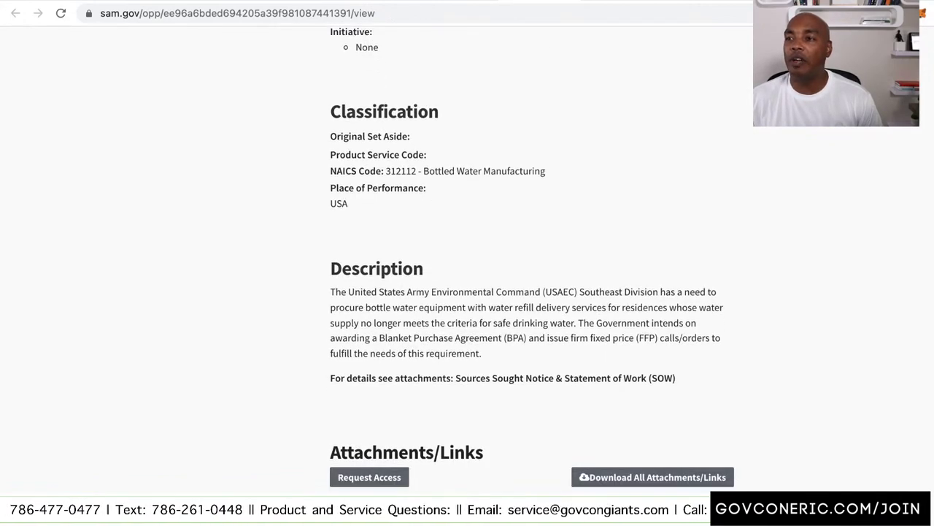
Step: Highlight the description's passages on the Southeast command and the bottle water procurement while reading, then clear the selection
{"action": "left_click_drag", "start_coordinate": [484, 291], "coordinate": [623, 291]}
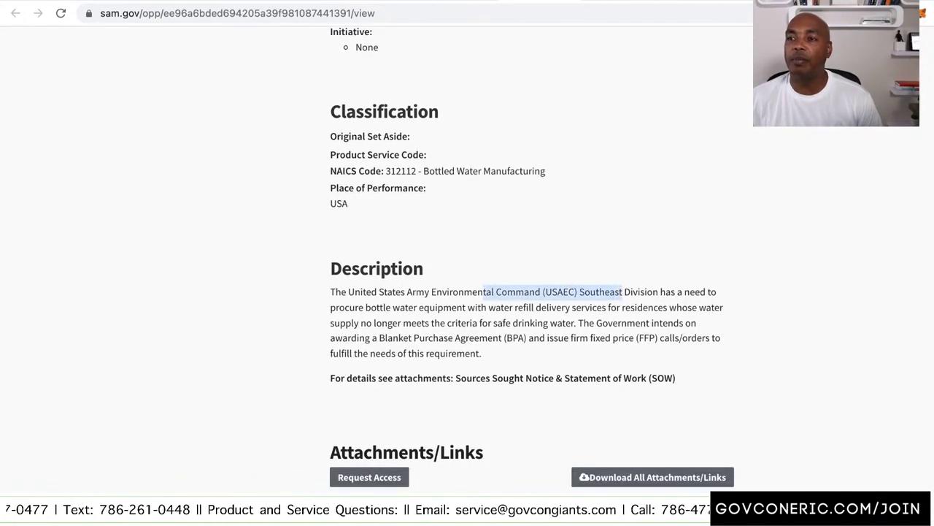
{"action": "left_click_drag", "start_coordinate": [336, 308], "coordinate": [482, 353]}
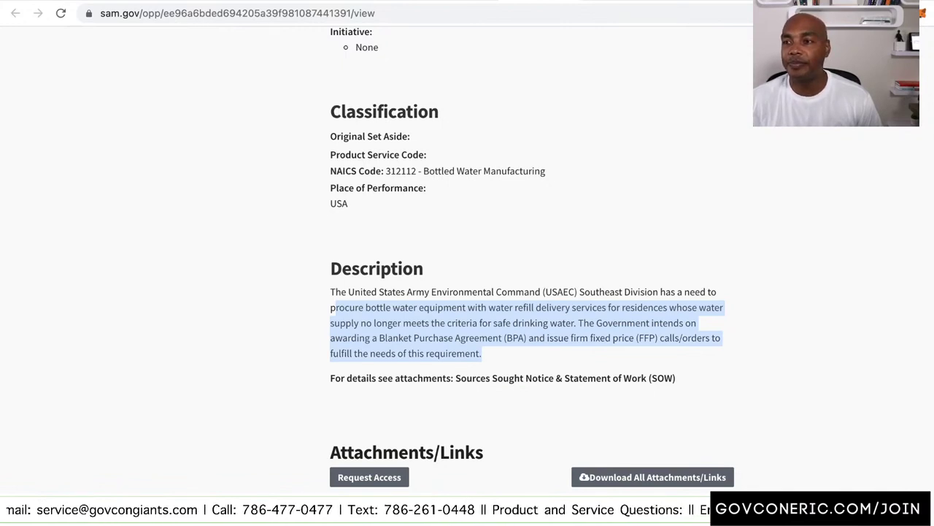
{"action": "left_click", "coordinate": [482, 354]}
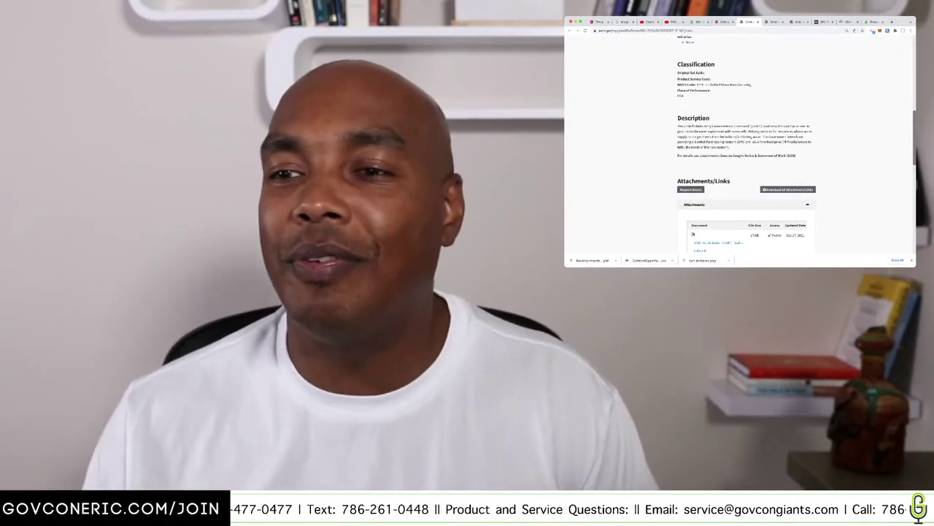
Step: Open the draft bottle water Statement of Work attachment, SOW_Bottle+Water_USAEC_Draft+v8, from the notice's attachments in Word
{"action": "scroll", "coordinate": [739, 146], "scroll_direction": "down", "scroll_amount": 1}
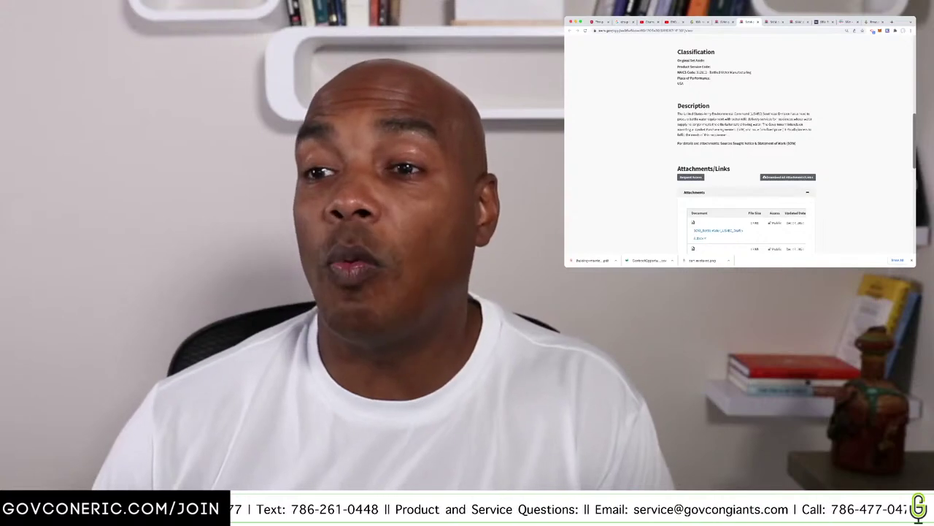
{"action": "scroll", "coordinate": [740, 146], "scroll_direction": "down", "scroll_amount": 3}
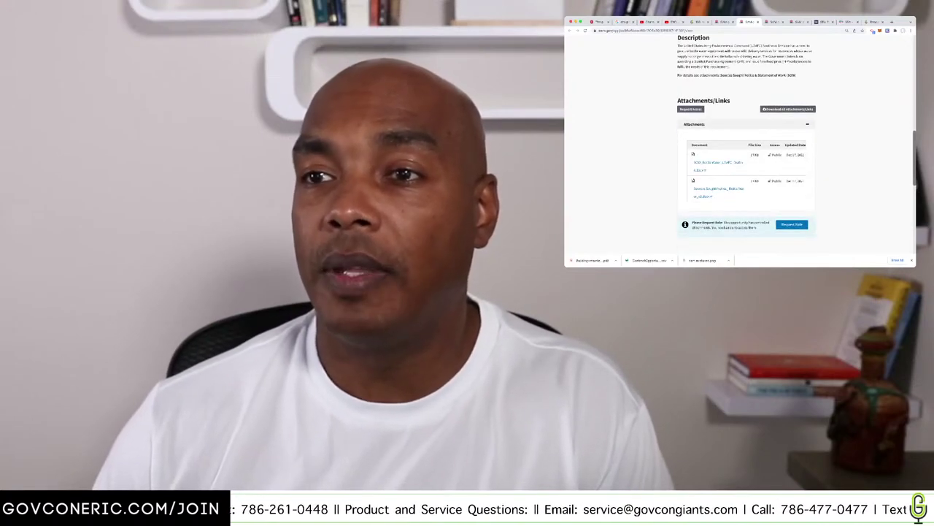
{"action": "left_click", "coordinate": [718, 164]}
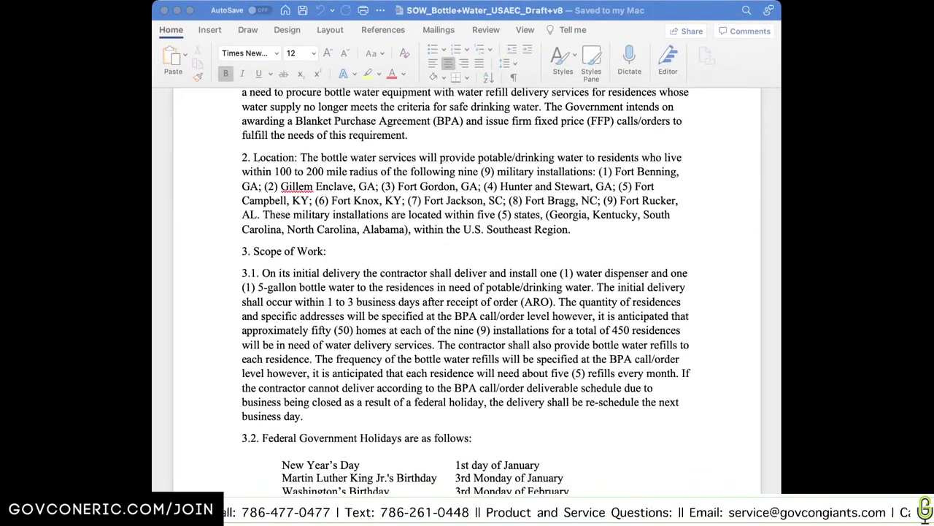
Step: Read the Statement of Work's General and Location sections, highlighting the water refill need and the radius around the nine military installations
{"action": "scroll", "coordinate": [467, 292], "scroll_direction": "up", "scroll_amount": 5}
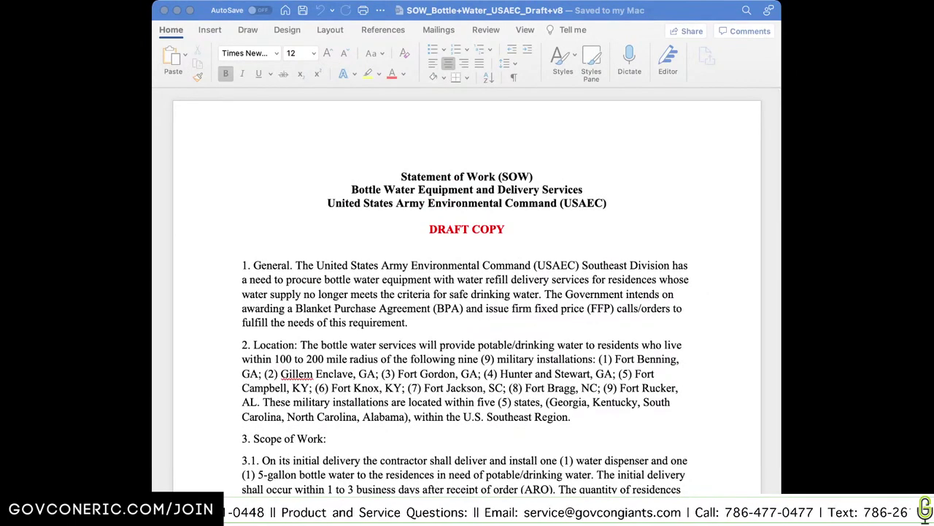
{"action": "key", "text": "super+Tab"}
{"action": "left_click_drag", "start_coordinate": [275, 280], "coordinate": [549, 280]}
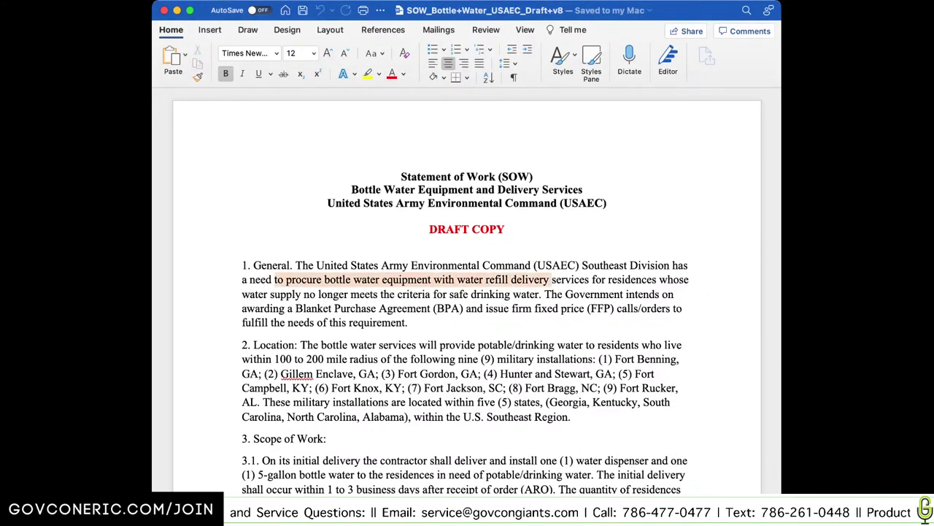
{"action": "scroll", "coordinate": [467, 292], "scroll_direction": "down", "scroll_amount": 5}
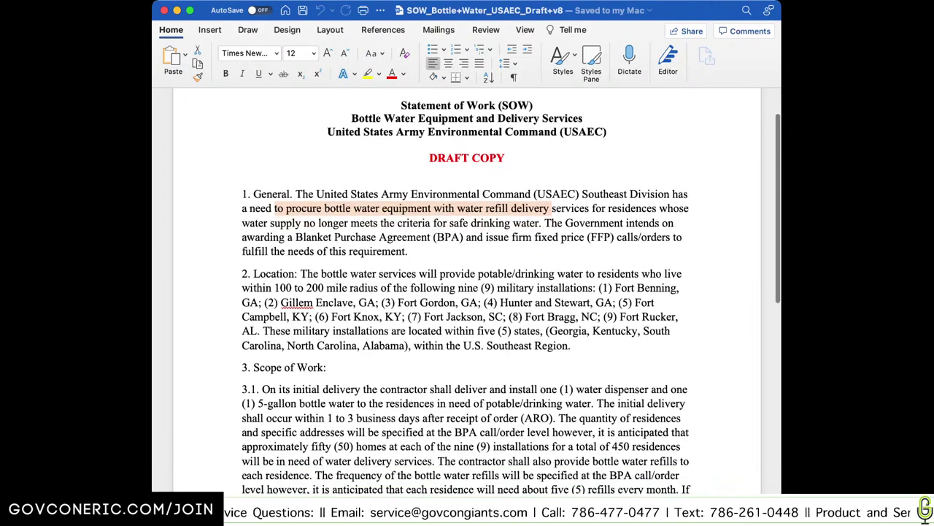
{"action": "left_click_drag", "start_coordinate": [350, 273], "coordinate": [595, 287]}
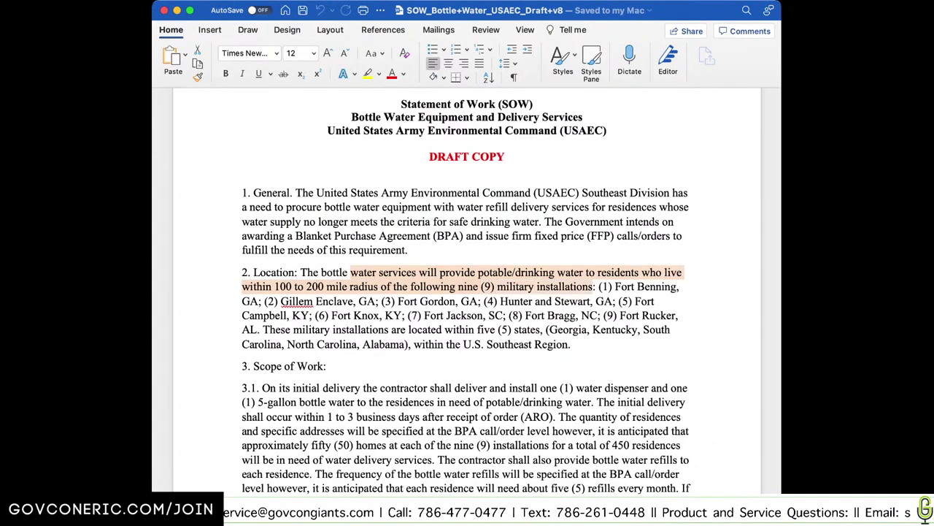
{"action": "left_click", "coordinate": [576, 315]}
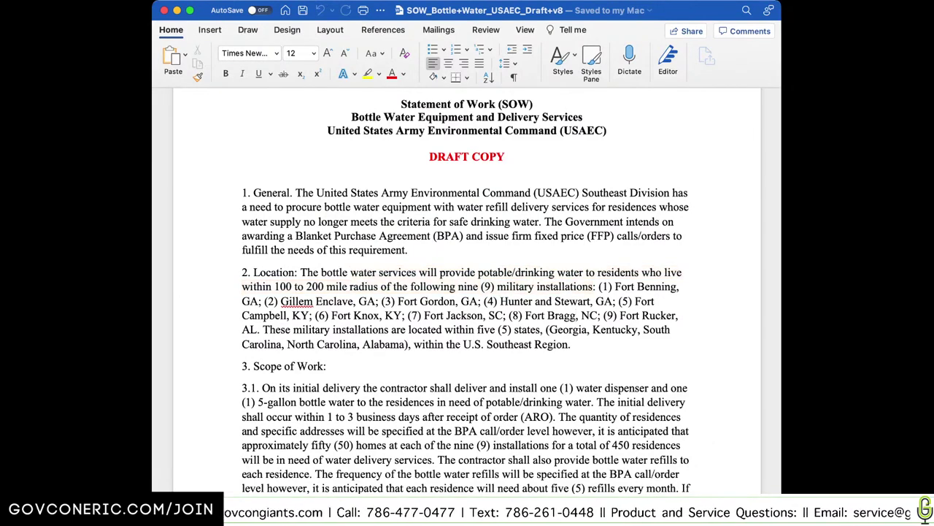
{"action": "scroll", "coordinate": [576, 314], "scroll_direction": "up", "scroll_amount": 2}
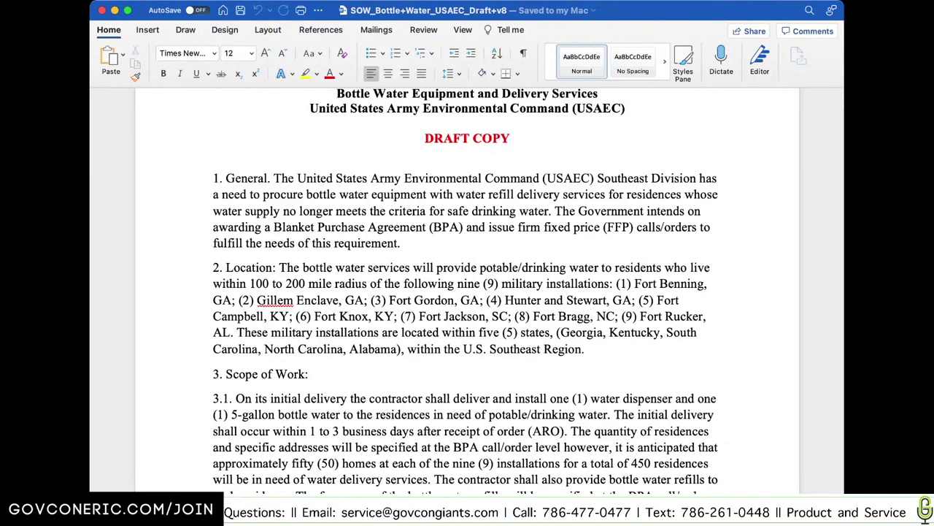
Step: Read the Statement of Work's Scope of Work, federal holidays, Equipment Specifications and Period of Performance sections
{"action": "scroll", "coordinate": [468, 292], "scroll_direction": "down", "scroll_amount": 3}
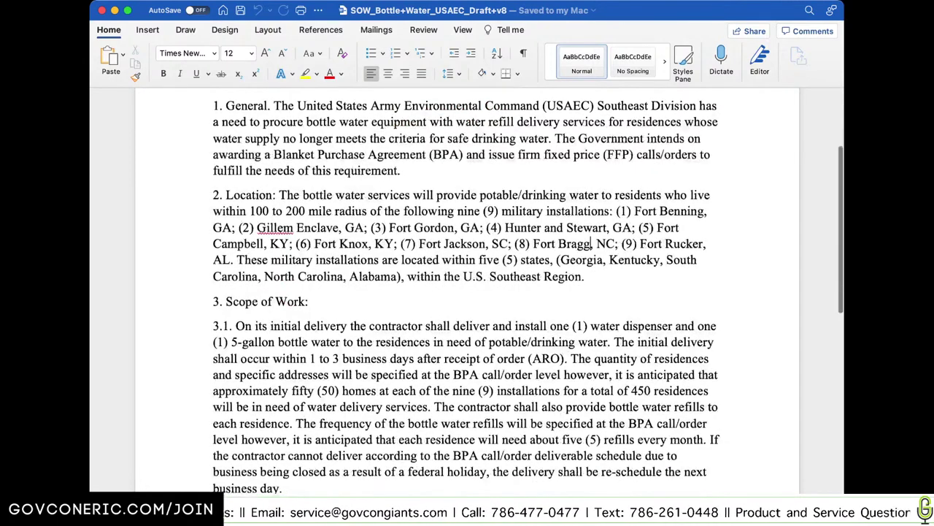
{"action": "scroll", "coordinate": [467, 292], "scroll_direction": "down", "scroll_amount": 2}
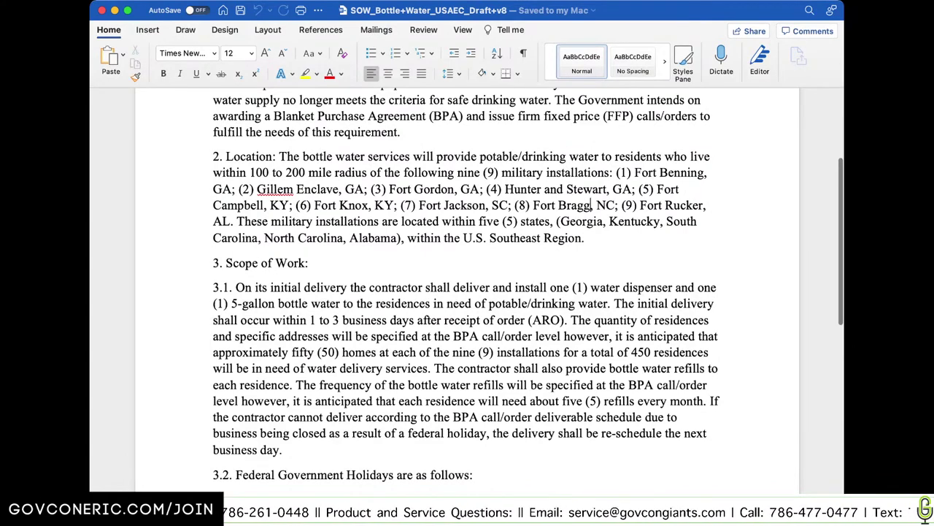
{"action": "scroll", "coordinate": [591, 179], "scroll_direction": "down", "scroll_amount": 2}
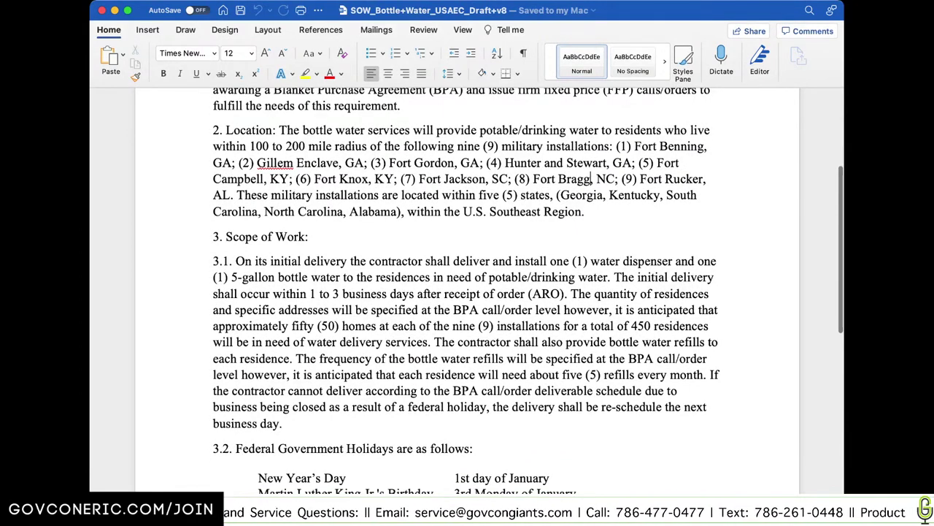
{"action": "scroll", "coordinate": [590, 178], "scroll_direction": "down", "scroll_amount": 2}
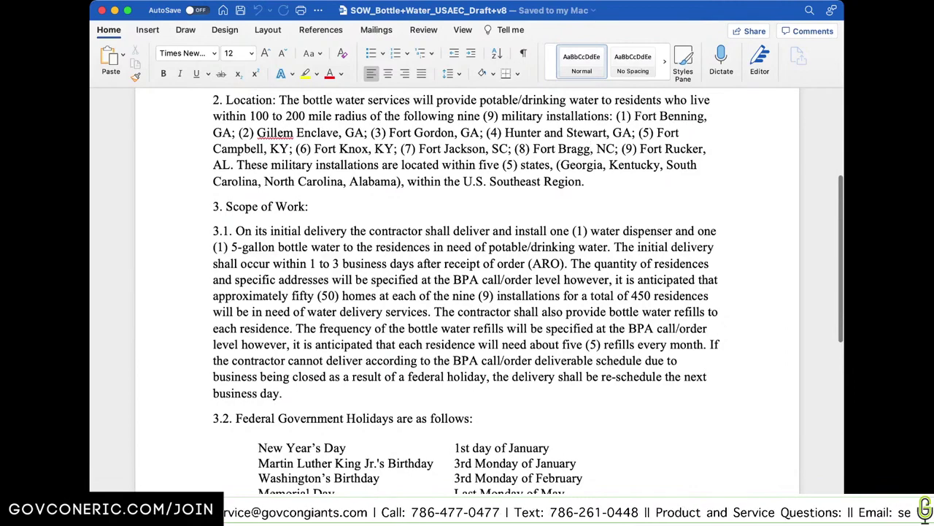
{"action": "scroll", "coordinate": [591, 148], "scroll_direction": "down", "scroll_amount": 10}
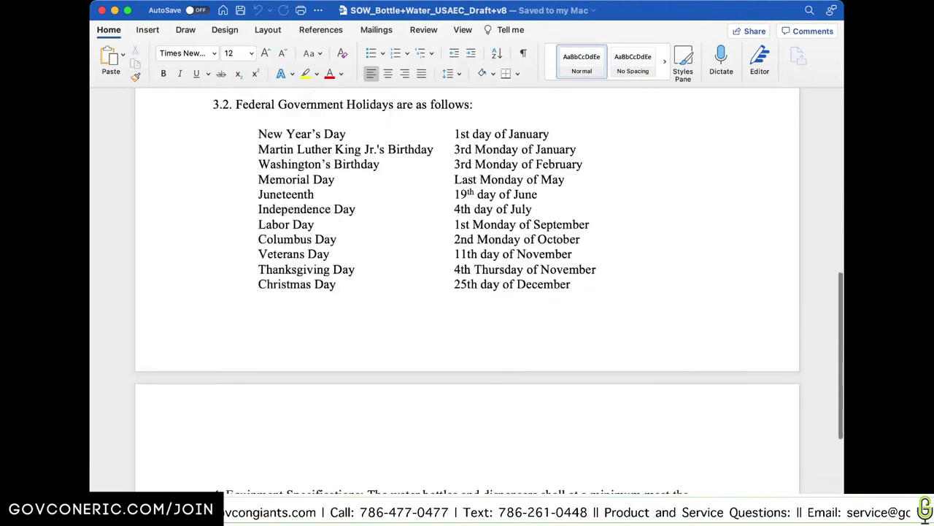
{"action": "scroll", "coordinate": [468, 292], "scroll_direction": "down", "scroll_amount": 12}
{"action": "scroll", "coordinate": [467, 292], "scroll_direction": "up", "scroll_amount": 3}
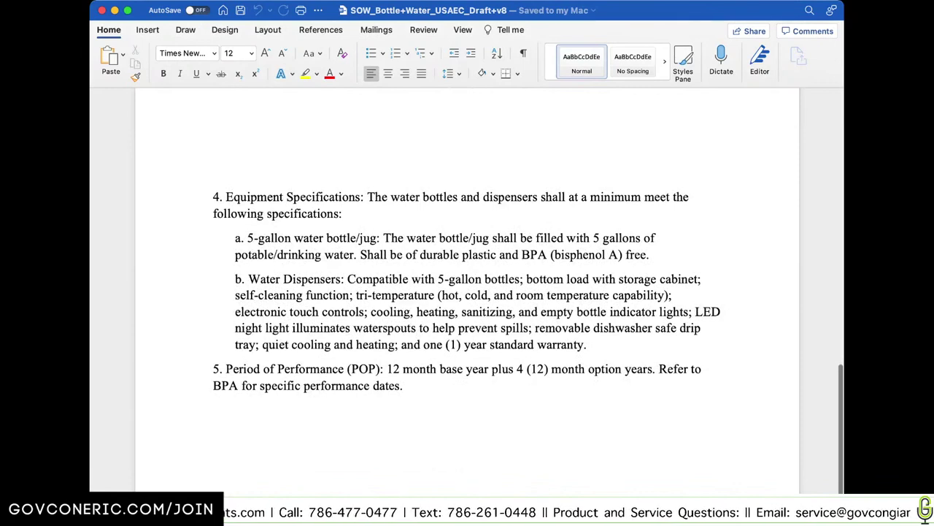
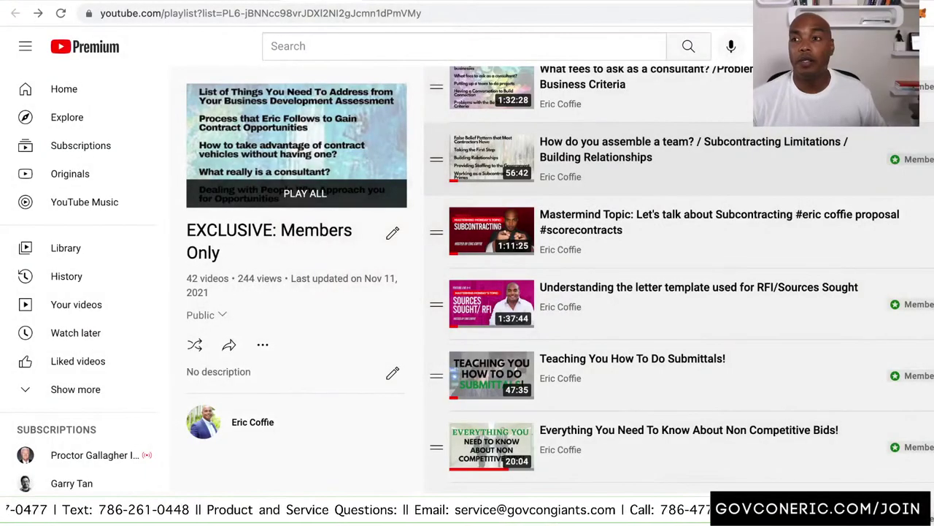
Step: Browse the video titles in the EXCLUSIVE: Members Only playlist on YouTube, including those on subcontracting and sources sought letters
{"action": "scroll", "coordinate": [679, 284], "scroll_direction": "up", "scroll_amount": 6}
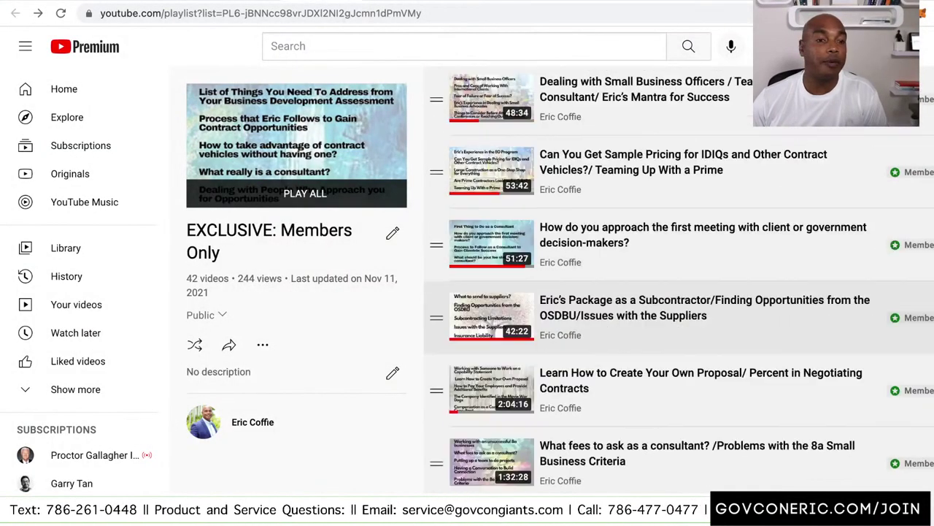
{"action": "scroll", "coordinate": [679, 285], "scroll_direction": "up", "scroll_amount": 9}
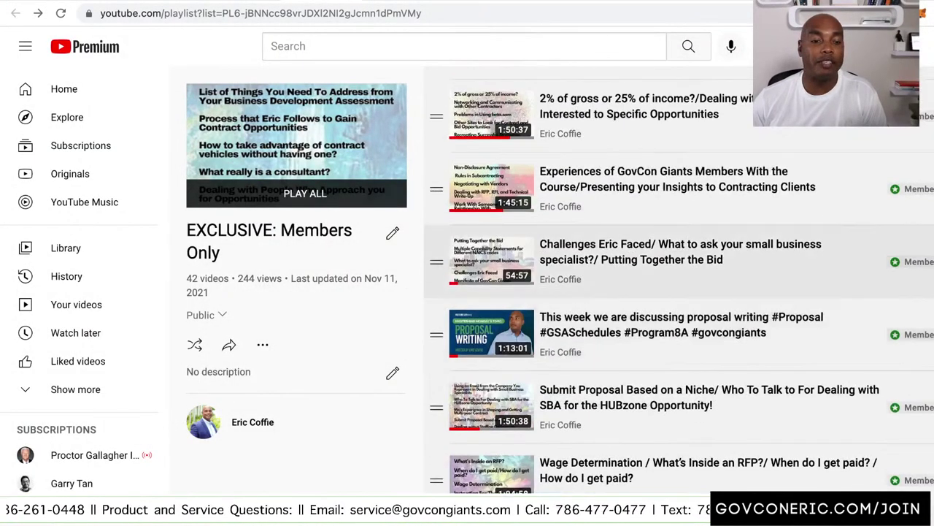
{"action": "scroll", "coordinate": [679, 285], "scroll_direction": "up", "scroll_amount": 4}
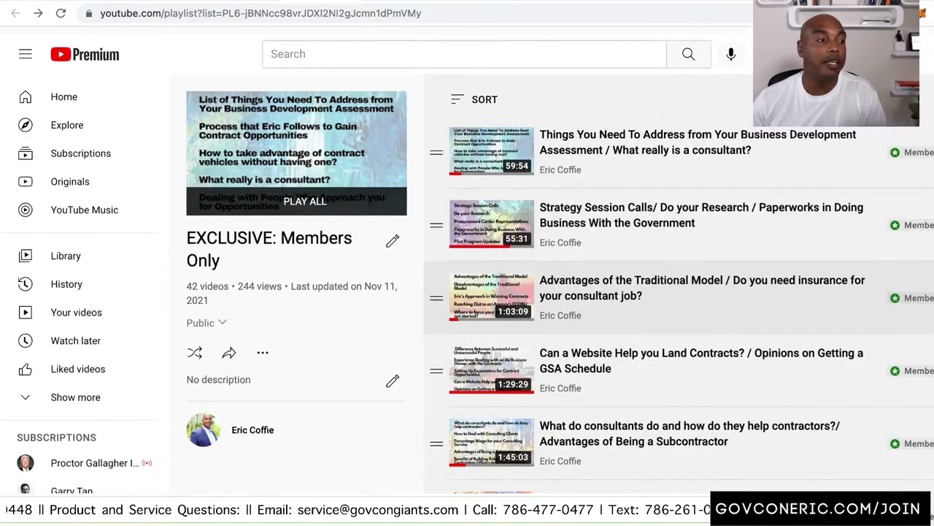
{"action": "scroll", "coordinate": [679, 284], "scroll_direction": "down", "scroll_amount": 9}
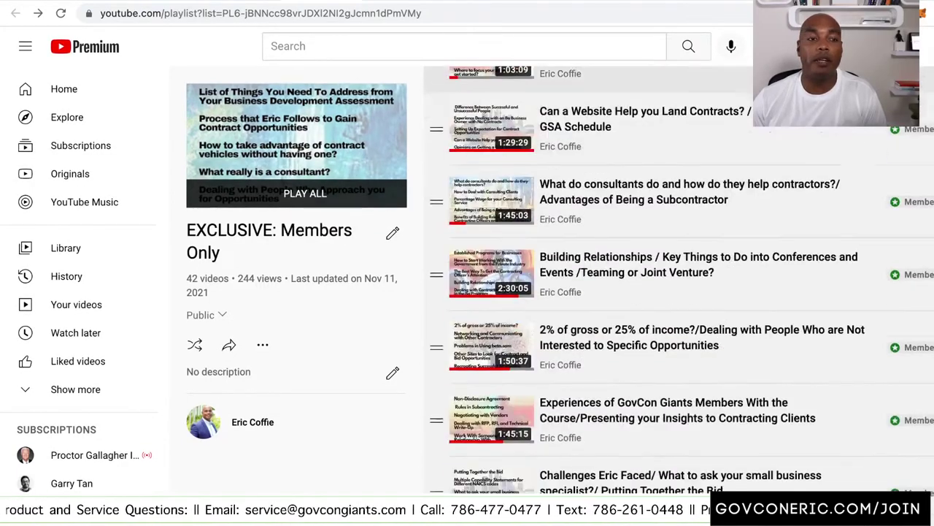
{"action": "scroll", "coordinate": [679, 285], "scroll_direction": "down", "scroll_amount": 6}
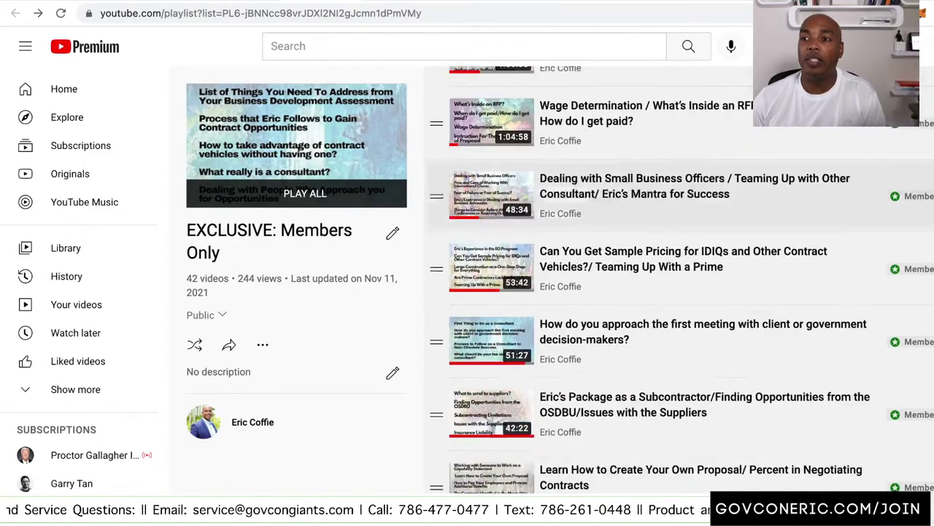
{"action": "scroll", "coordinate": [679, 234], "scroll_direction": "down", "scroll_amount": 7}
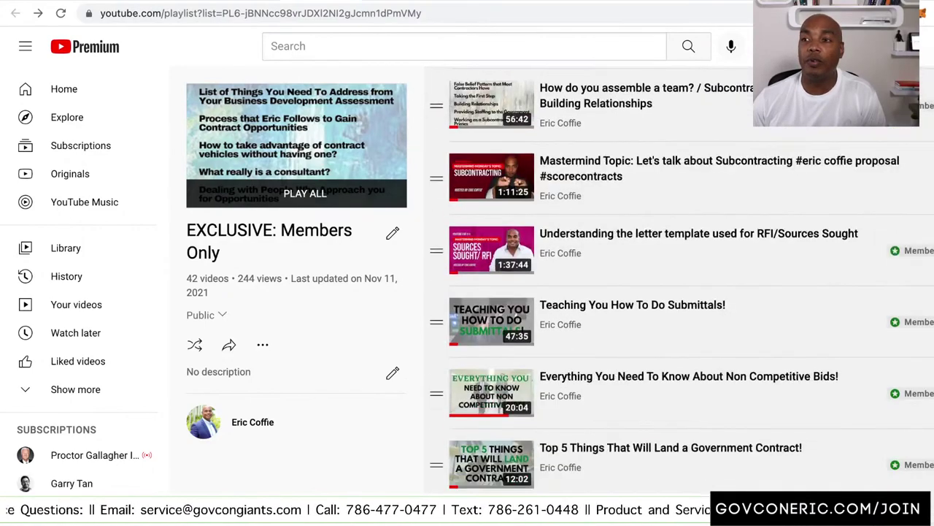
{"action": "scroll", "coordinate": [679, 292], "scroll_direction": "up", "scroll_amount": 11}
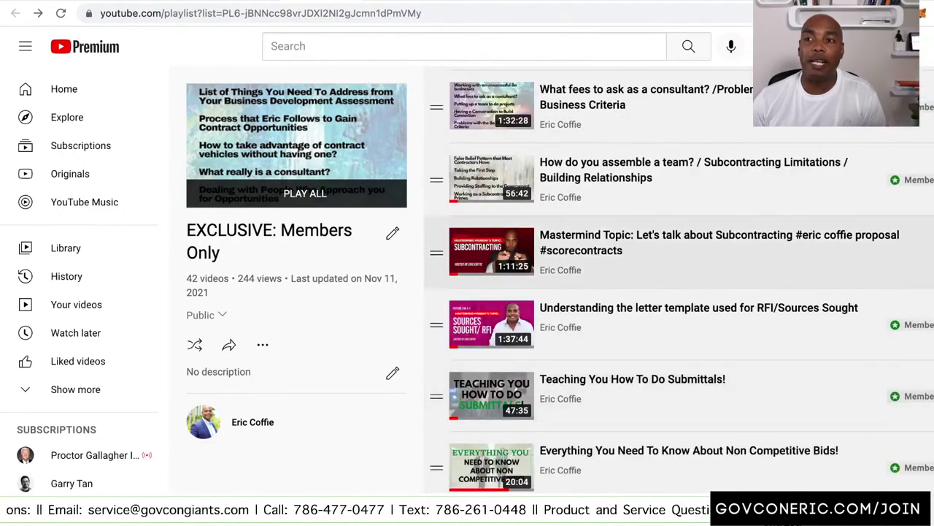
{"action": "scroll", "coordinate": [679, 292], "scroll_direction": "up", "scroll_amount": 10}
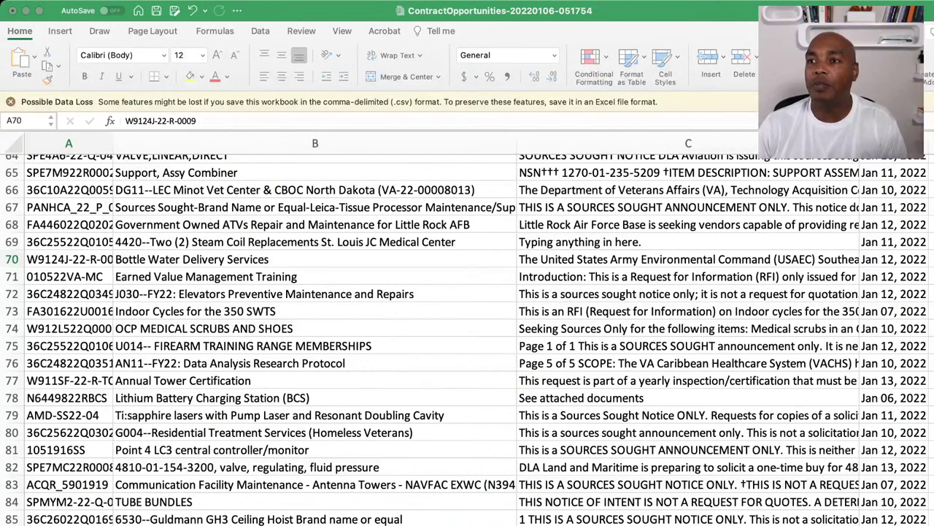
Step: Switch to the exported opportunities in Excel and review rows 71 to 74, including the OCP MEDICAL SCRUBS AND SHOES description
{"action": "key", "text": "super+Tab"}
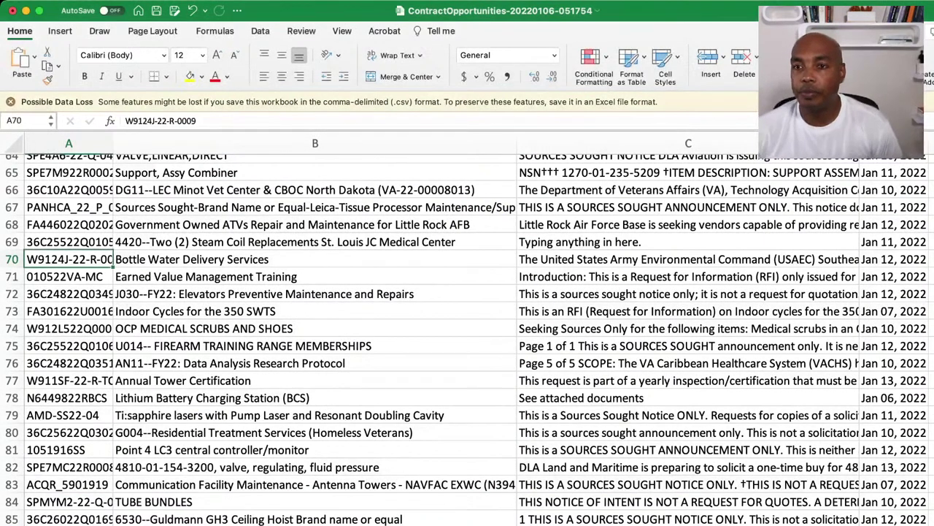
{"action": "left_click", "coordinate": [314, 277]}
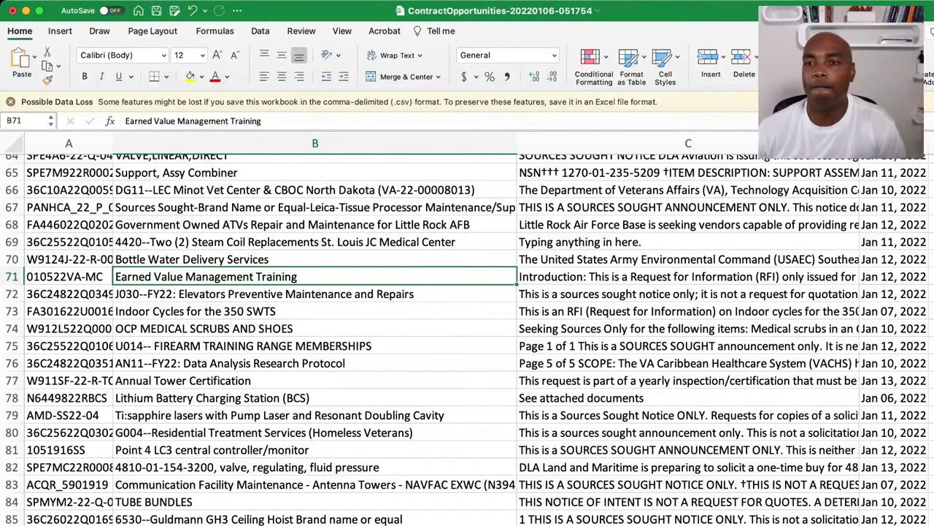
{"action": "left_click", "coordinate": [315, 294]}
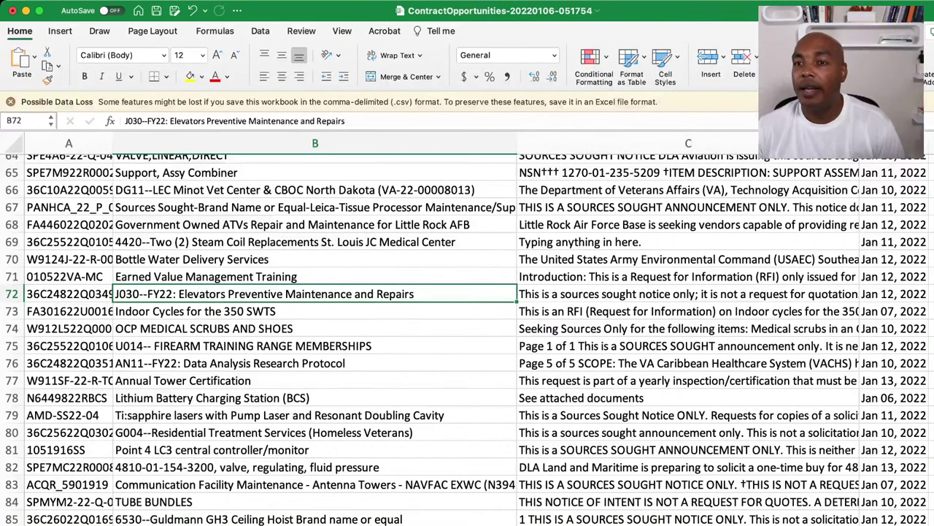
{"action": "left_click", "coordinate": [315, 311]}
{"action": "scroll", "coordinate": [468, 336], "scroll_direction": "down", "scroll_amount": 1}
{"action": "left_click", "coordinate": [315, 325]}
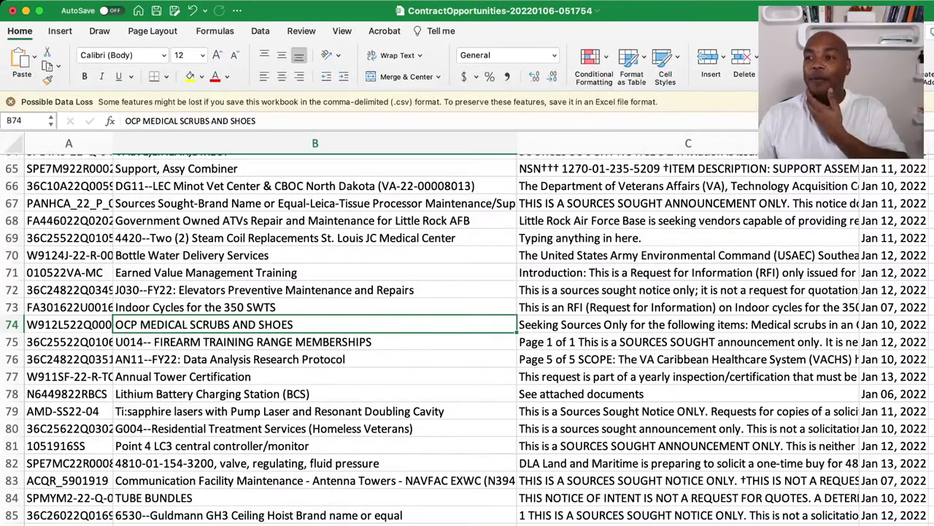
{"action": "left_click", "coordinate": [688, 324]}
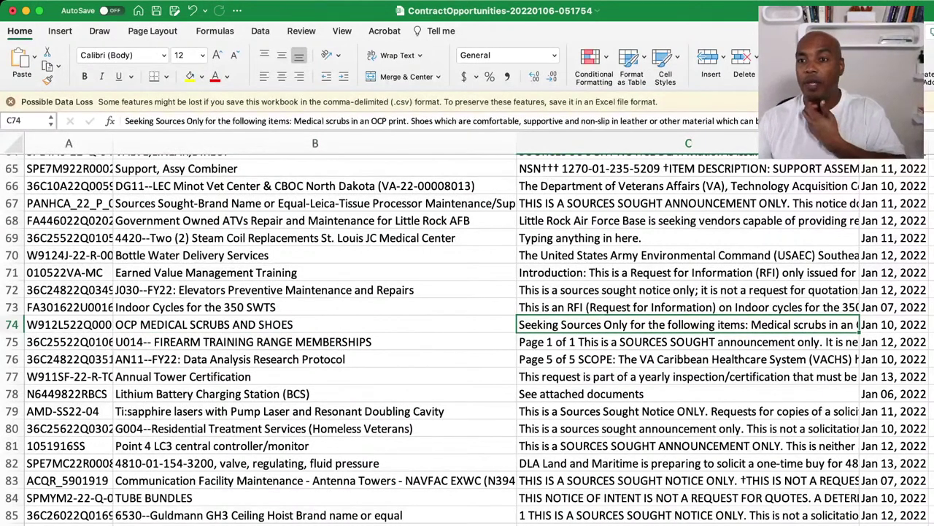
Step: Copy the OCP MEDICAL SCRUBS AND SHOES notice ID from row 74 and search SAM.gov for W912L522Q0007
{"action": "key", "text": "Left"}
{"action": "key", "text": "Left"}
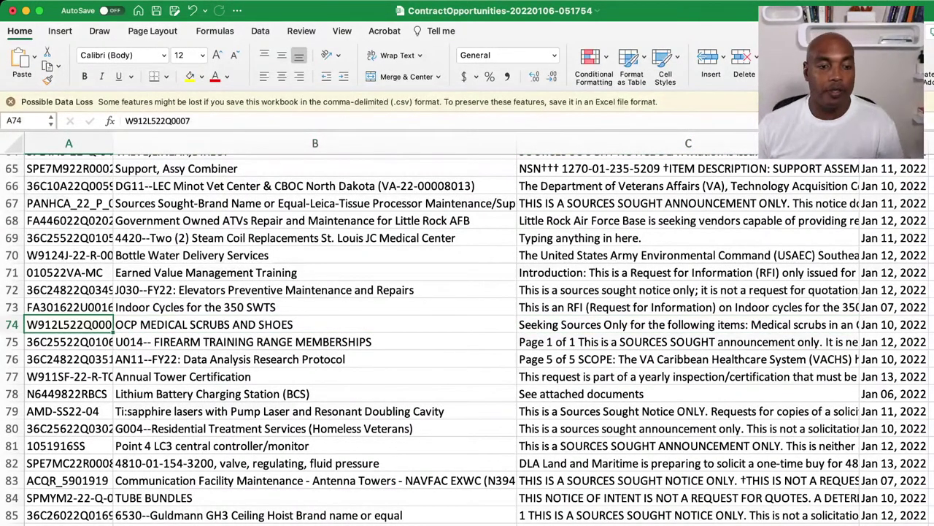
{"action": "key", "text": "cmd+c"}
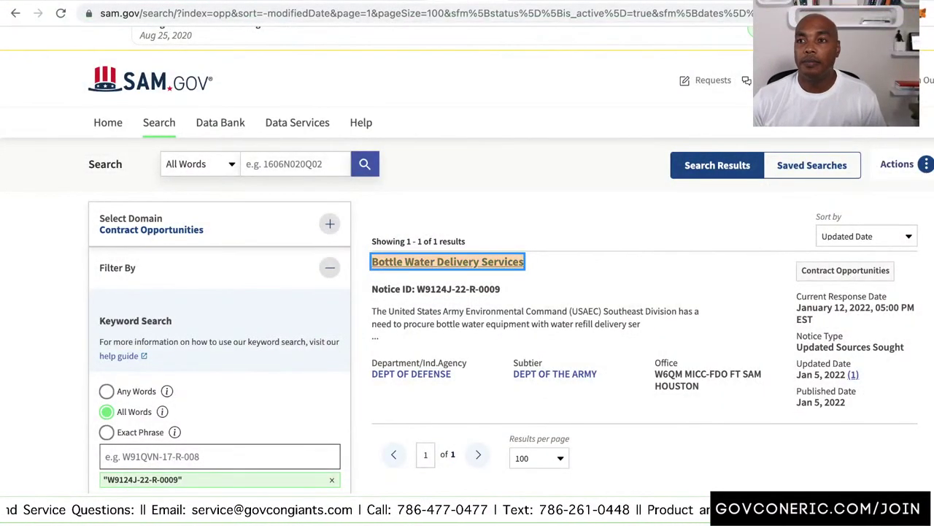
{"action": "left_click", "coordinate": [246, 163]}
{"action": "key", "text": "ctrl+v"}
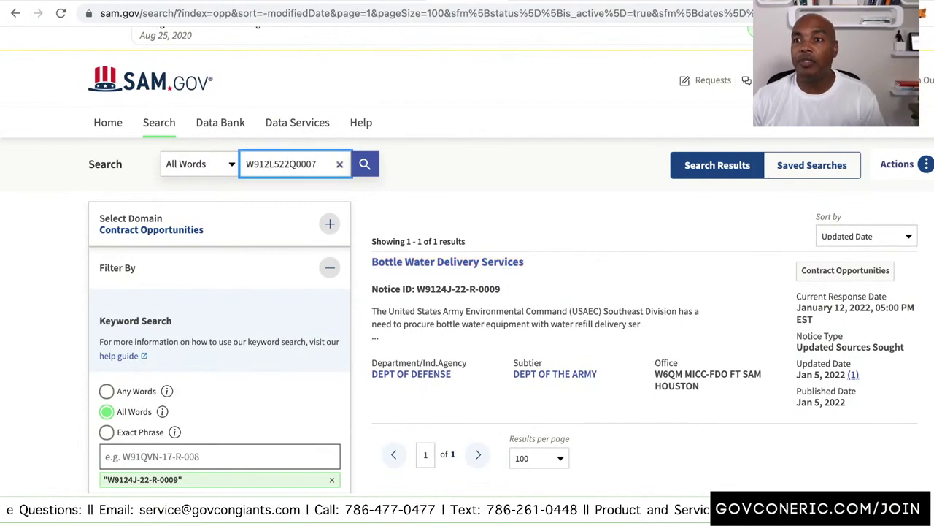
{"action": "key", "text": "Return"}
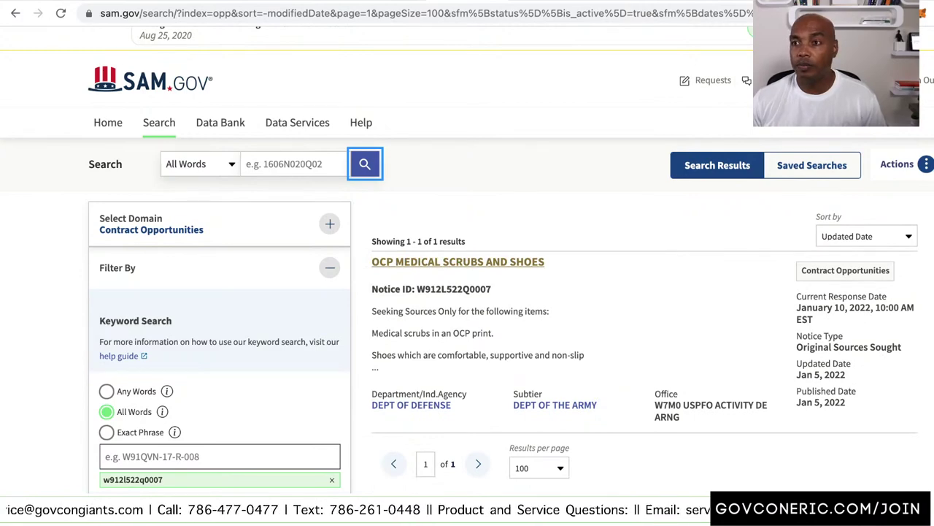
Step: Open the OCP MEDICAL SCRUBS AND SHOES notice in its own browser tab and dismiss the SAM.gov welcome message
{"action": "left_click", "coordinate": [457, 261]}
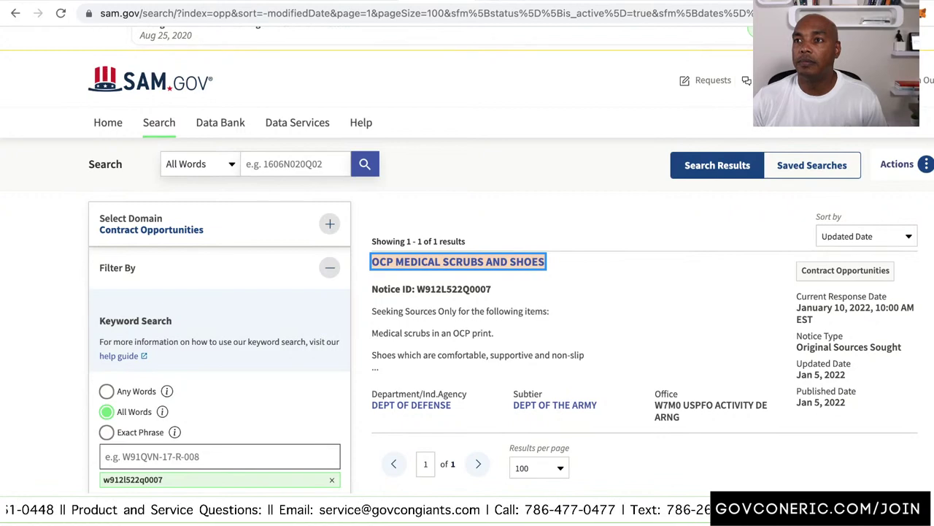
{"action": "key", "text": "ctrl+Tab"}
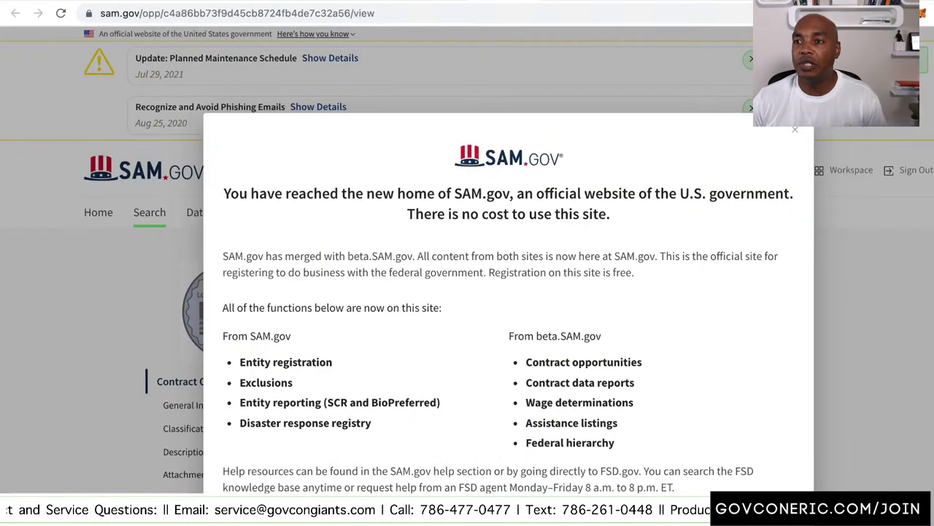
{"action": "key", "text": "Escape"}
Step: Examine the notice's agency details, dates, classification and description, highlighting the shoe requirement while reading and clearing the selection
{"action": "scroll", "coordinate": [468, 292], "scroll_direction": "down", "scroll_amount": 4}
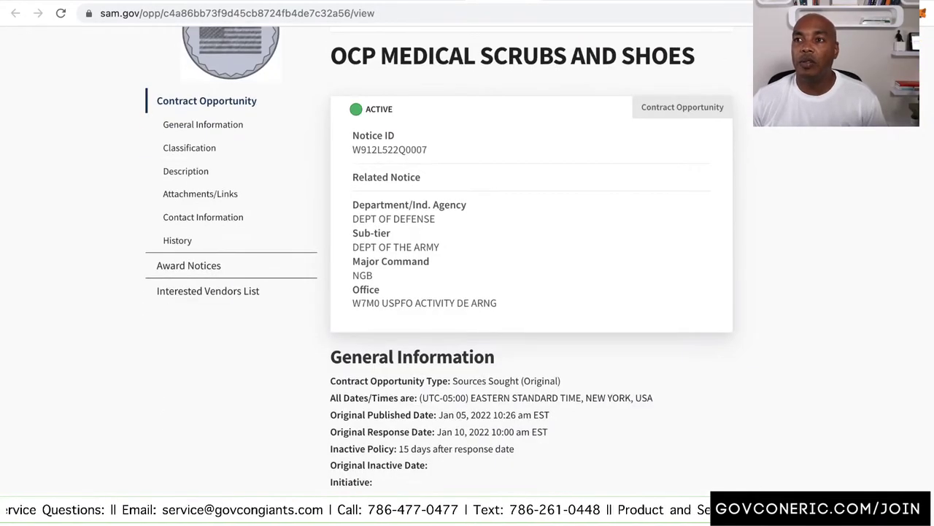
{"action": "scroll", "coordinate": [511, 292], "scroll_direction": "down", "scroll_amount": 4}
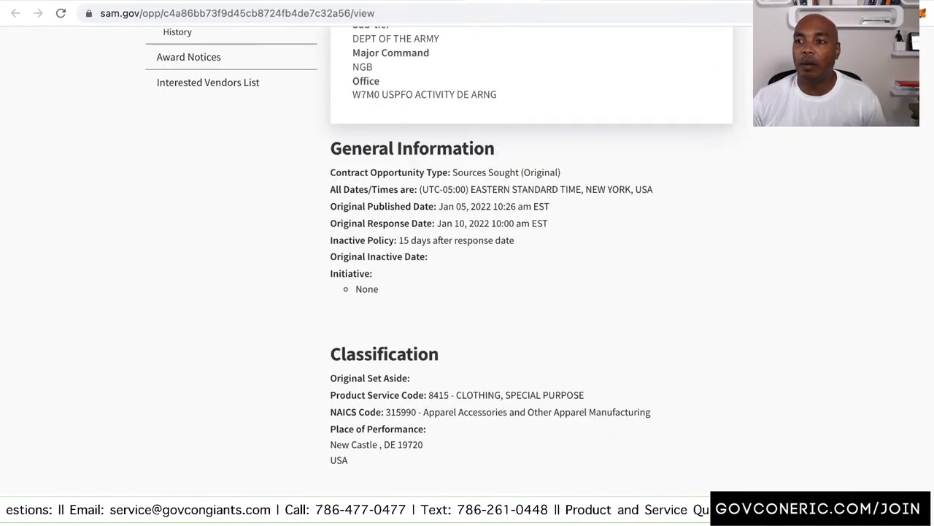
{"action": "scroll", "coordinate": [511, 292], "scroll_direction": "down", "scroll_amount": 1}
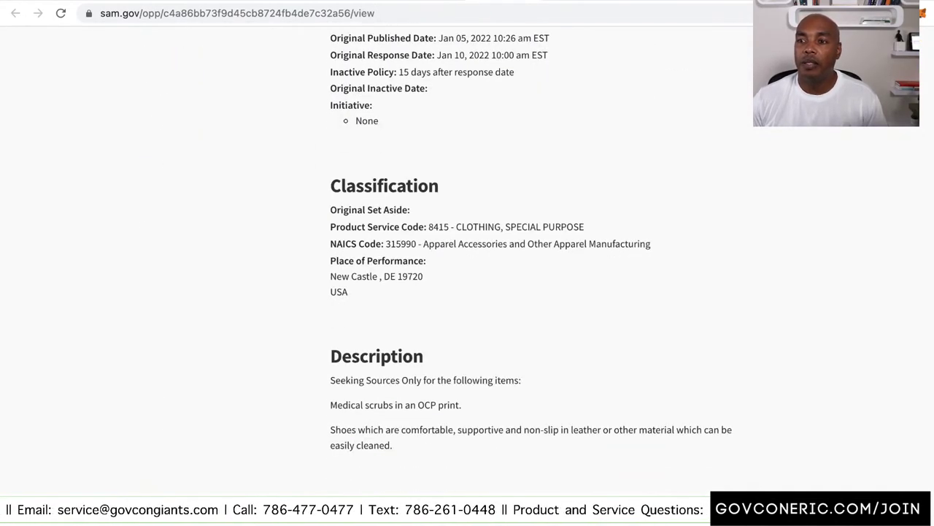
{"action": "left_click_drag", "start_coordinate": [343, 429], "coordinate": [393, 445]}
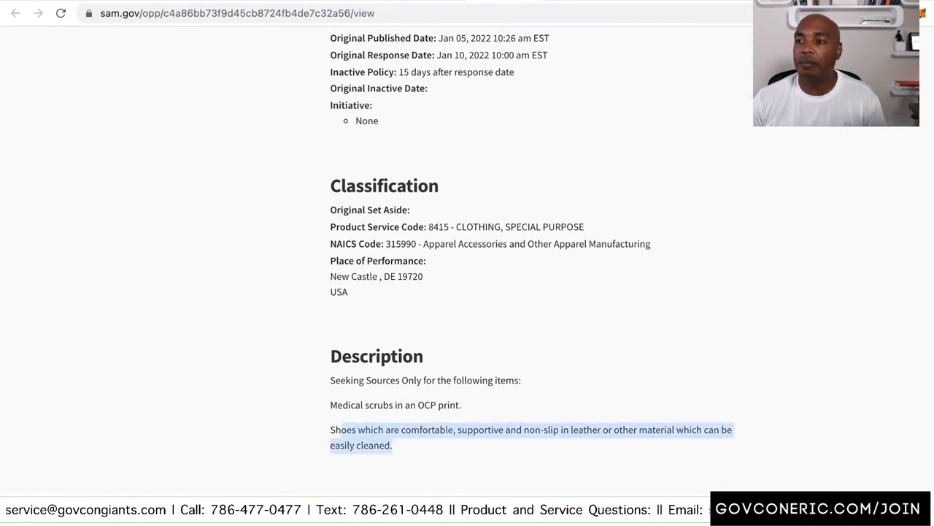
{"action": "left_click_drag", "start_coordinate": [343, 430], "coordinate": [330, 429]}
{"action": "left_click", "coordinate": [330, 430]}
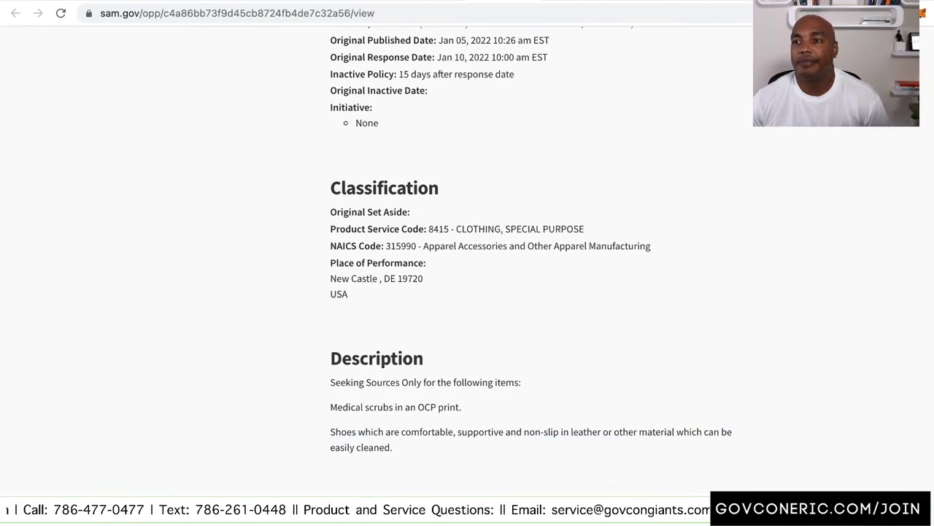
Step: Check the scrubs and shoes notice for attachments, contact information and history, and return to its classification and description
{"action": "scroll", "coordinate": [531, 240], "scroll_direction": "down", "scroll_amount": 1}
{"action": "scroll", "coordinate": [531, 240], "scroll_direction": "down", "scroll_amount": 1}
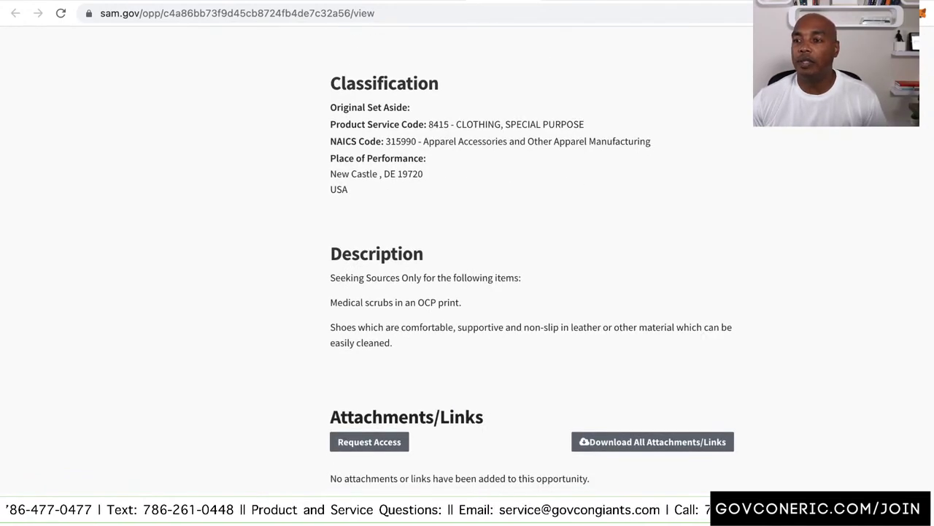
{"action": "scroll", "coordinate": [532, 263], "scroll_direction": "down", "scroll_amount": 5}
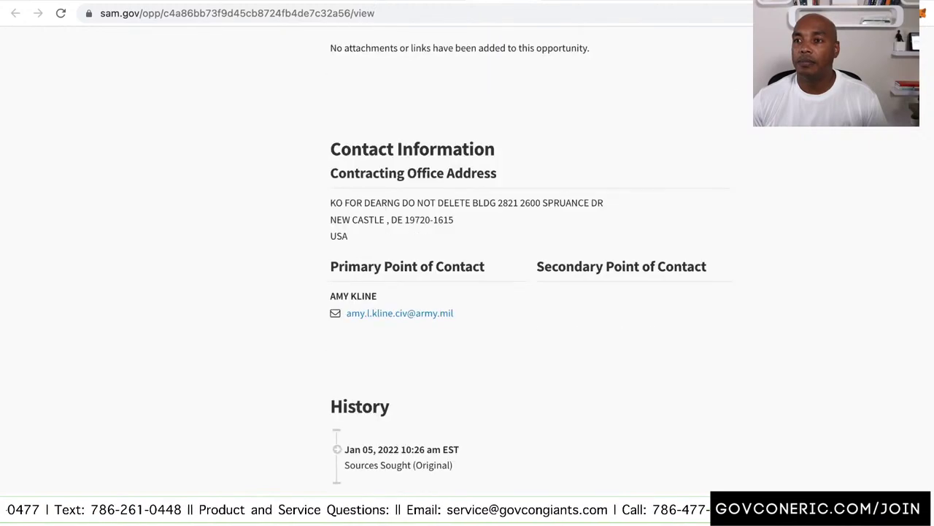
{"action": "scroll", "coordinate": [531, 263], "scroll_direction": "up", "scroll_amount": 2}
{"action": "scroll", "coordinate": [532, 263], "scroll_direction": "up", "scroll_amount": 2}
{"action": "scroll", "coordinate": [533, 256], "scroll_direction": "up", "scroll_amount": 2}
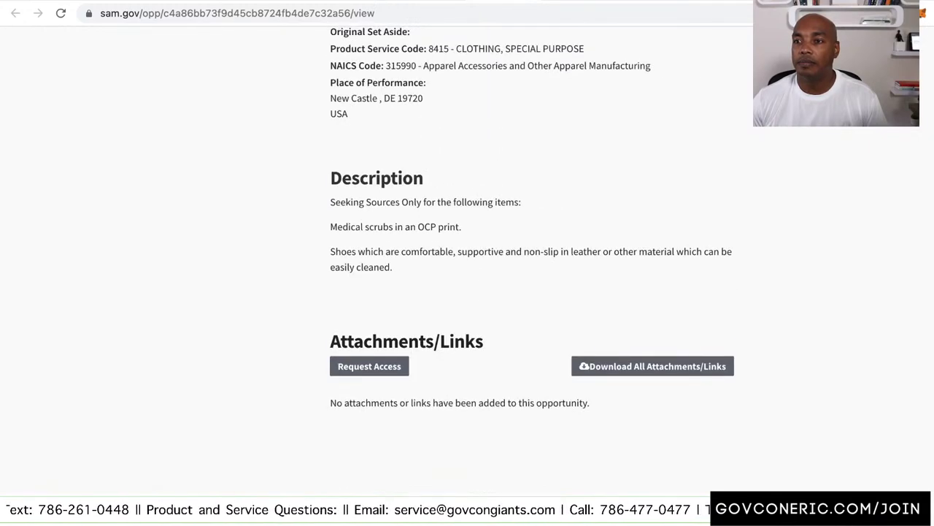
{"action": "scroll", "coordinate": [531, 249], "scroll_direction": "up", "scroll_amount": 12}
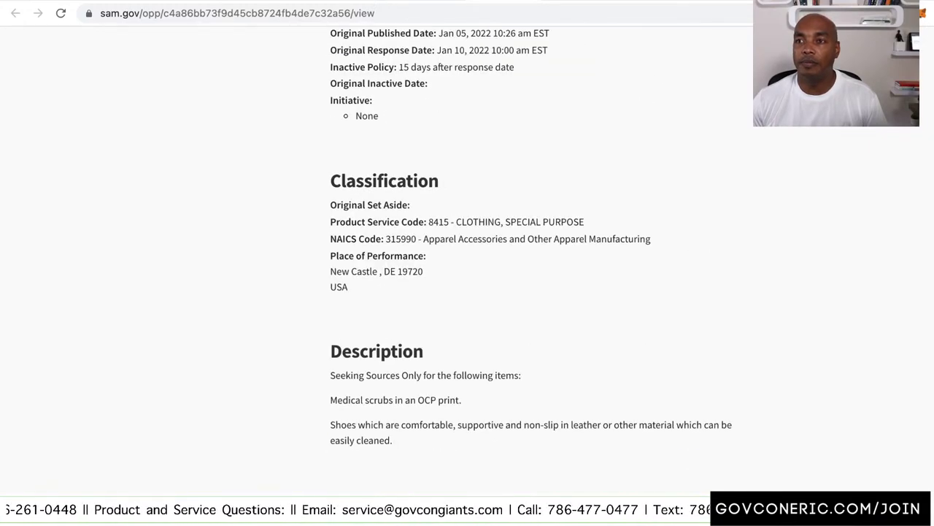
Step: Look through the other open browser tabs, including the SBA size standards table and Bottle Water notice, and return to the scrubs notice
{"action": "scroll", "coordinate": [467, 255], "scroll_direction": "up", "scroll_amount": 9}
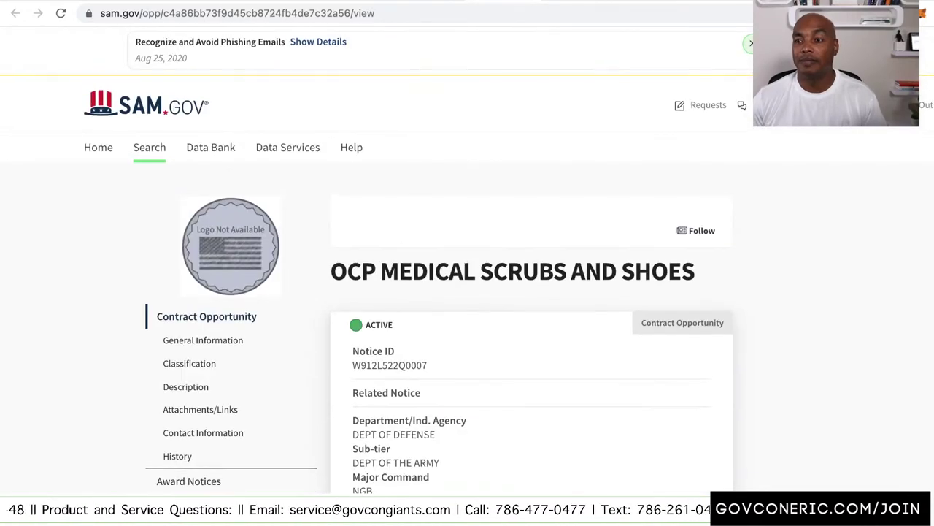
{"action": "scroll", "coordinate": [468, 263], "scroll_direction": "down", "scroll_amount": 1}
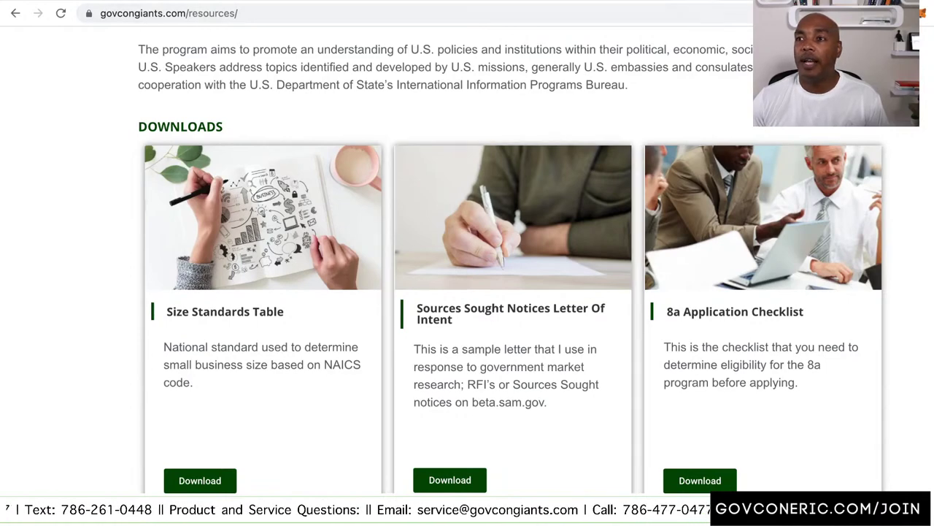
{"action": "key", "text": "ctrl+Tab"}
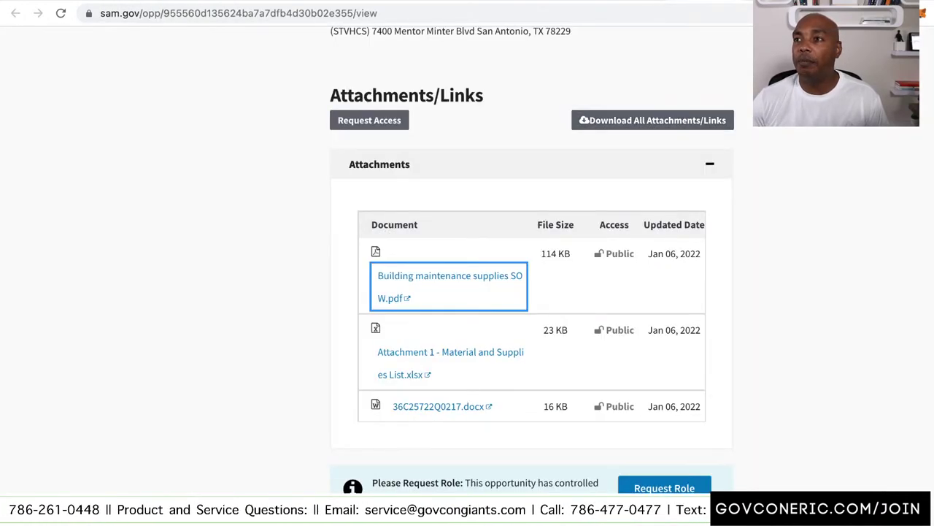
{"action": "key", "text": "ctrl+Tab"}
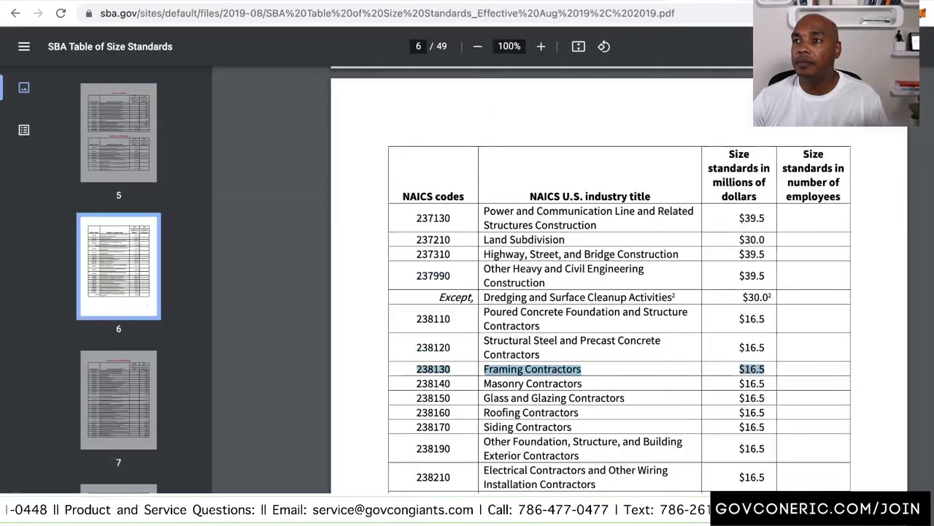
{"action": "key", "text": "ctrl+Tab"}
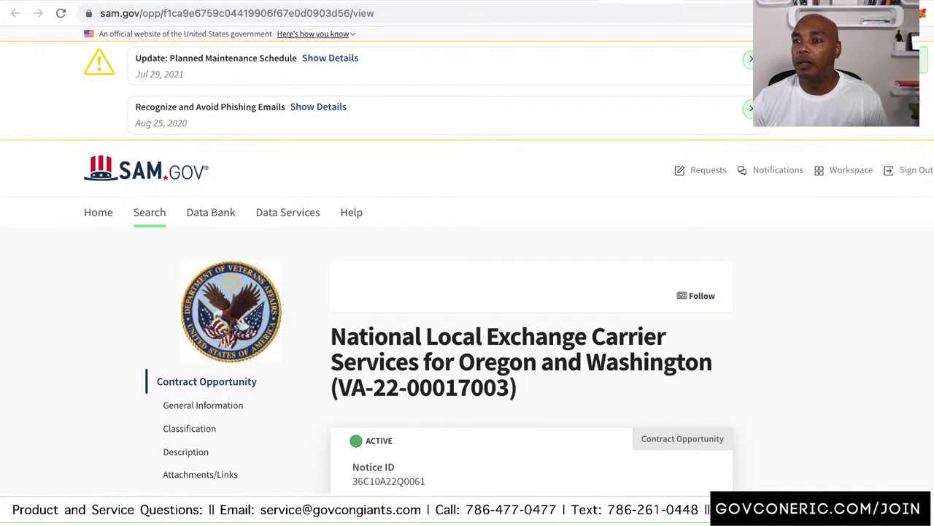
{"action": "key", "text": "ctrl+shift+Tab"}
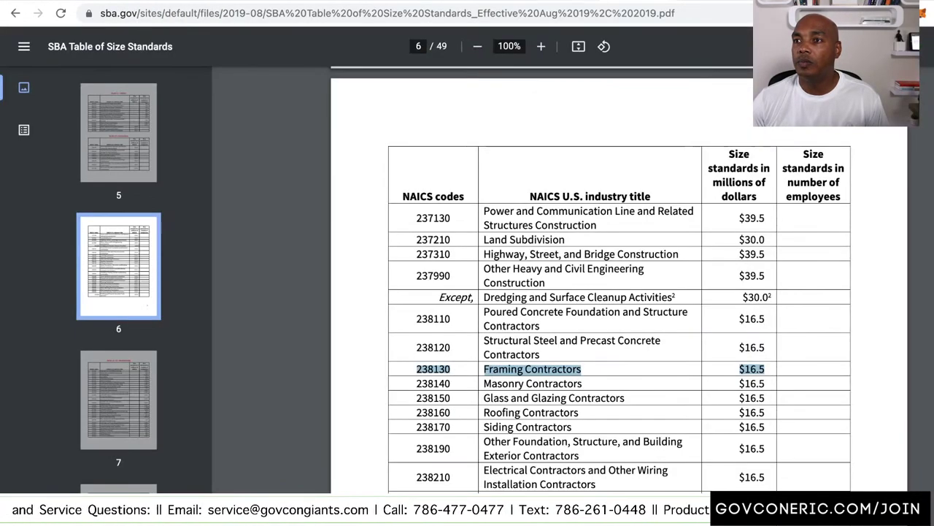
{"action": "key", "text": "ctrl+shift+Tab"}
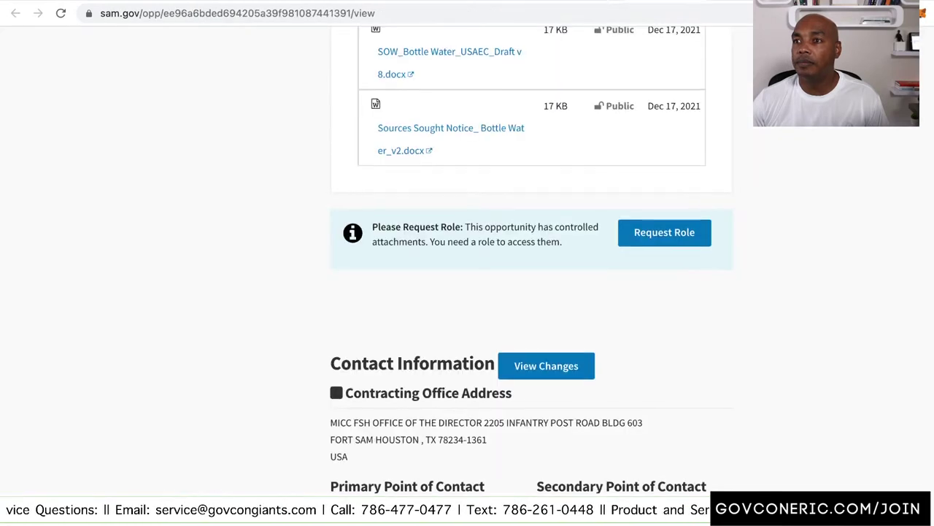
{"action": "scroll", "coordinate": [533, 248], "scroll_direction": "up", "scroll_amount": 10}
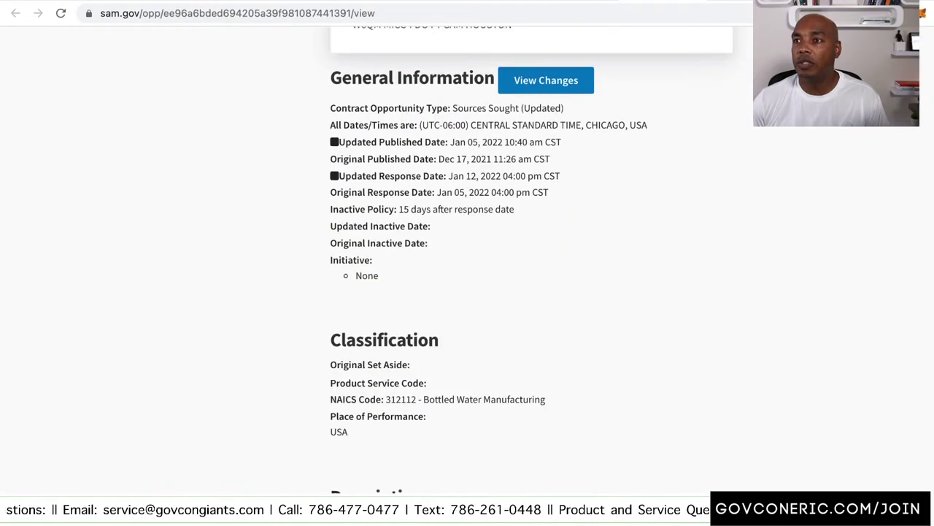
{"action": "scroll", "coordinate": [533, 263], "scroll_direction": "up", "scroll_amount": 5}
{"action": "key", "text": "ctrl+shift+Tab"}
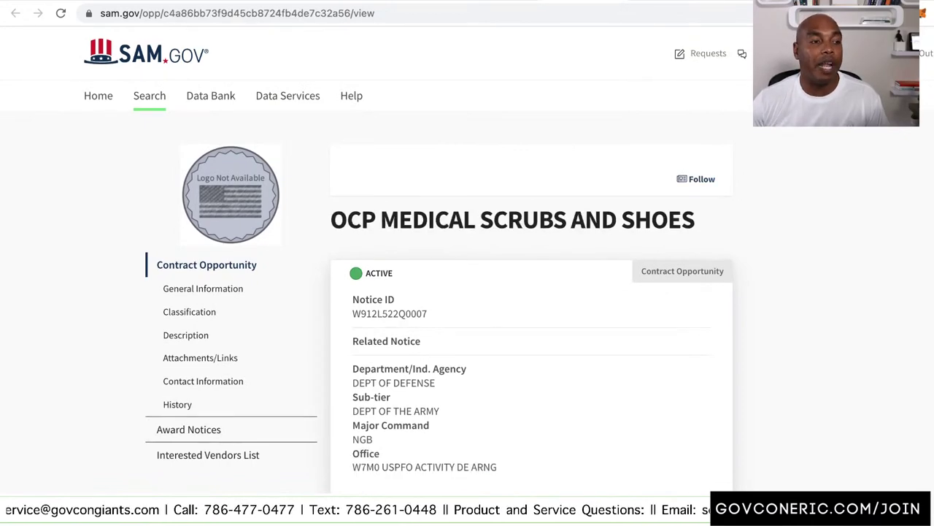
Step: Review the OCP MEDICAL SCRUBS AND SHOES notice again, covering its agency details, dates, classification and description
{"action": "scroll", "coordinate": [467, 292], "scroll_direction": "down", "scroll_amount": 2}
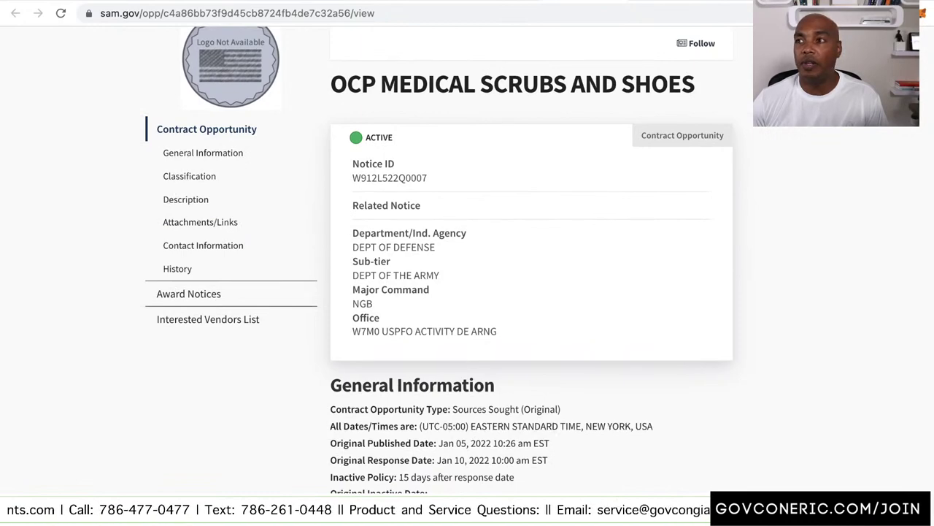
{"action": "scroll", "coordinate": [468, 292], "scroll_direction": "down", "scroll_amount": 5}
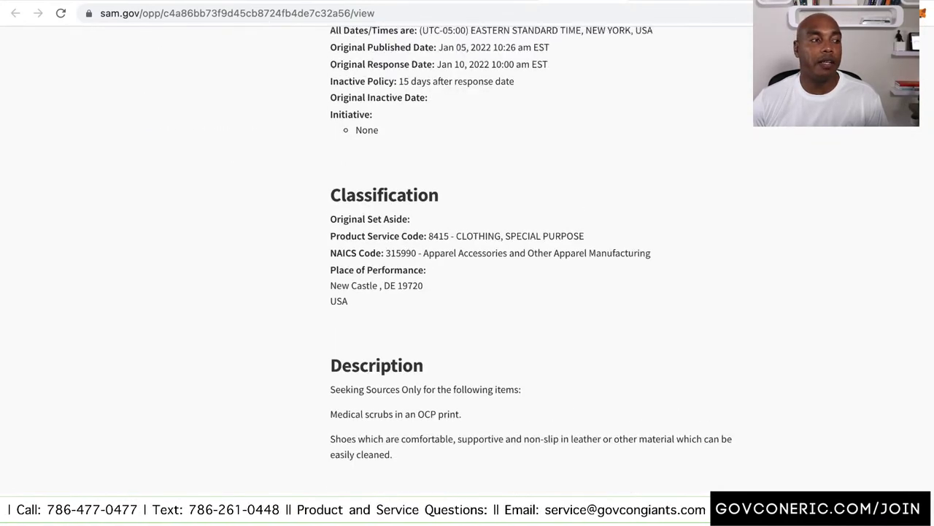
{"action": "scroll", "coordinate": [467, 292], "scroll_direction": "up", "scroll_amount": 2}
{"action": "scroll", "coordinate": [467, 292], "scroll_direction": "down", "scroll_amount": 1}
{"action": "scroll", "coordinate": [468, 292], "scroll_direction": "up", "scroll_amount": 2}
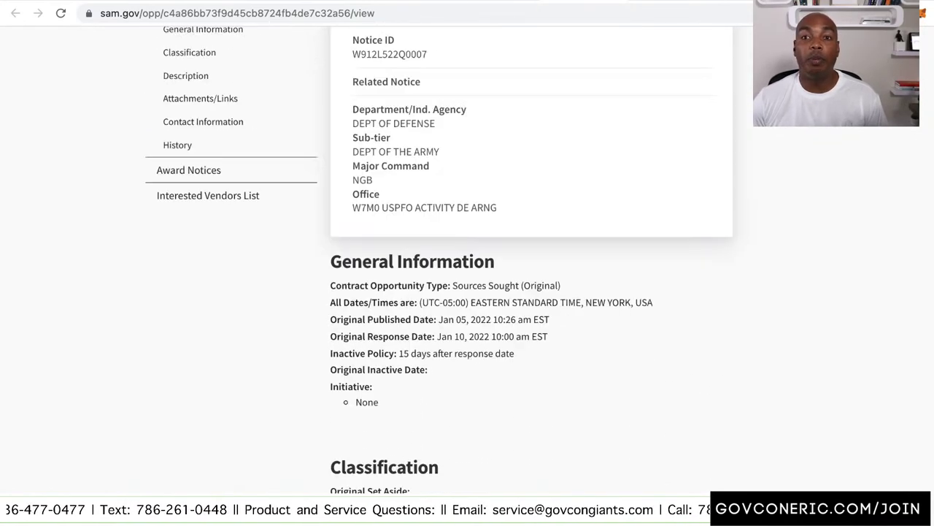
{"action": "scroll", "coordinate": [467, 292], "scroll_direction": "up", "scroll_amount": 7}
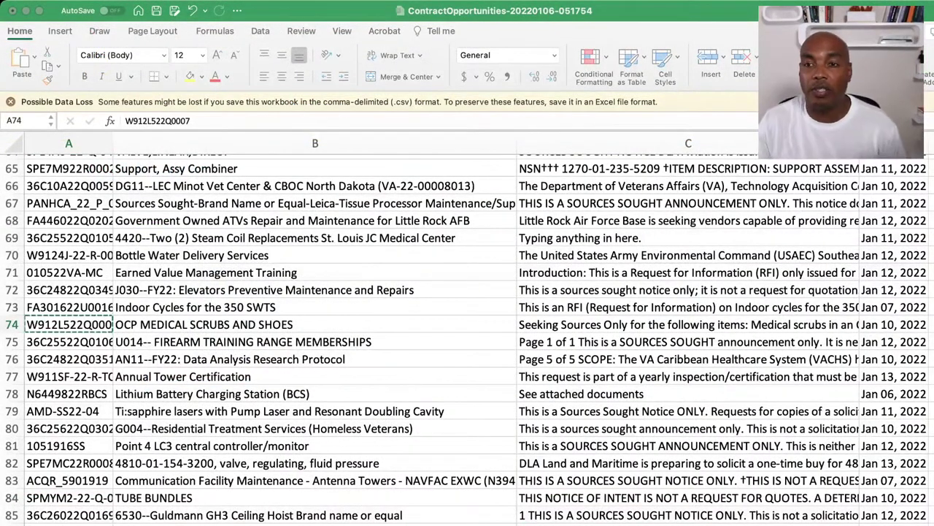
Step: Switch to the ContractOpportunities spreadsheet in Excel and pick out the Firearm Training Range Memberships and Residential Treatment Services titles in rows 75 and 80
{"action": "key", "text": "super+Tab"}
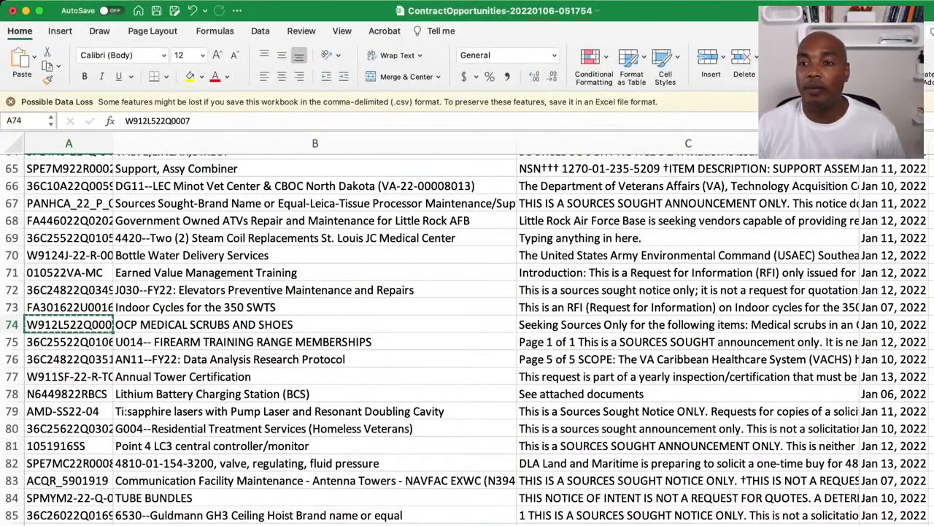
{"action": "left_click", "coordinate": [314, 342]}
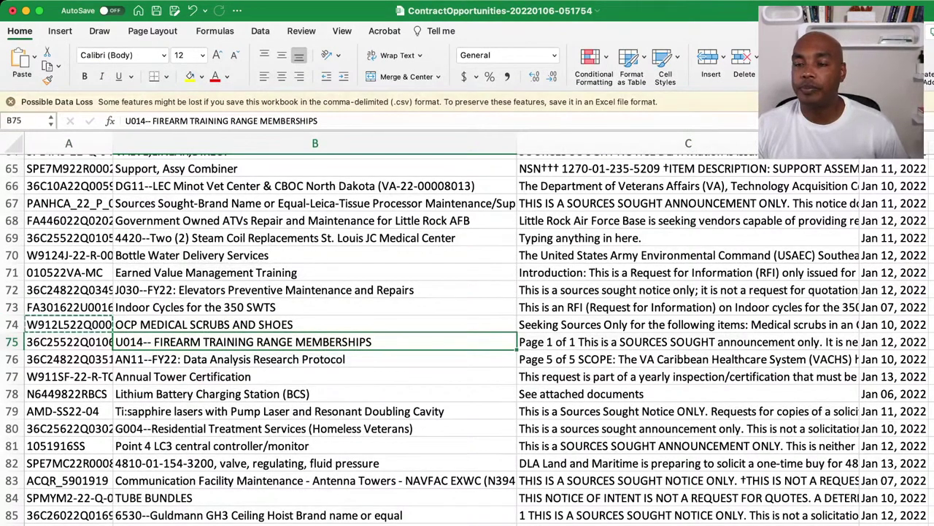
{"action": "scroll", "coordinate": [467, 339], "scroll_direction": "down", "scroll_amount": 3}
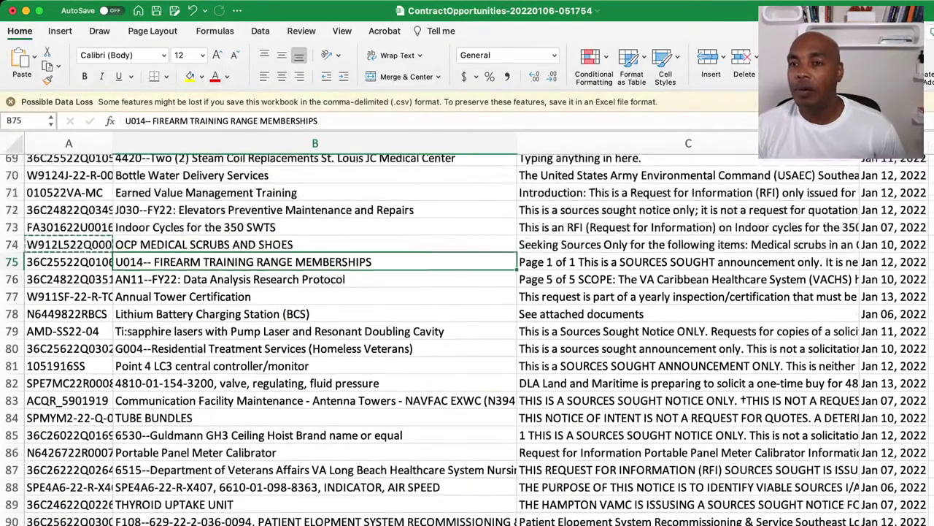
{"action": "scroll", "coordinate": [468, 339], "scroll_direction": "down", "scroll_amount": 4}
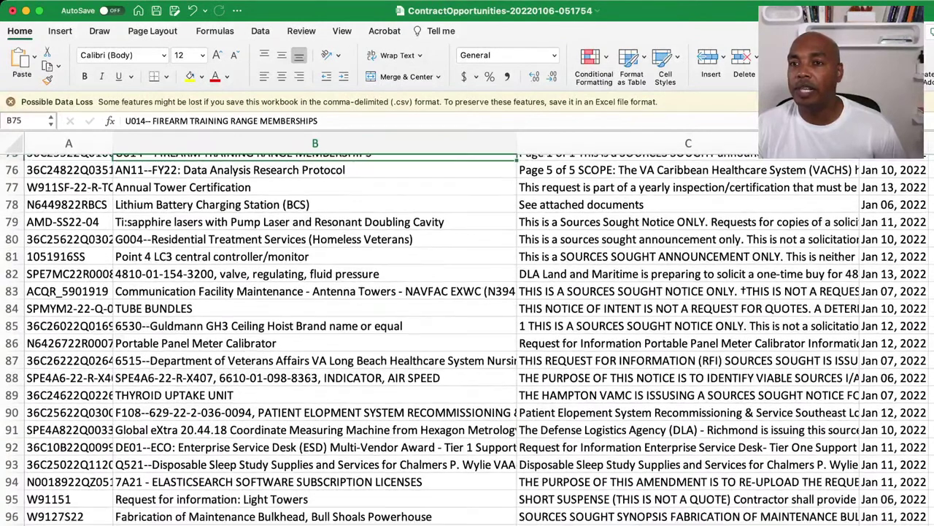
{"action": "scroll", "coordinate": [467, 338], "scroll_direction": "down", "scroll_amount": 1}
{"action": "scroll", "coordinate": [468, 339], "scroll_direction": "down", "scroll_amount": 1}
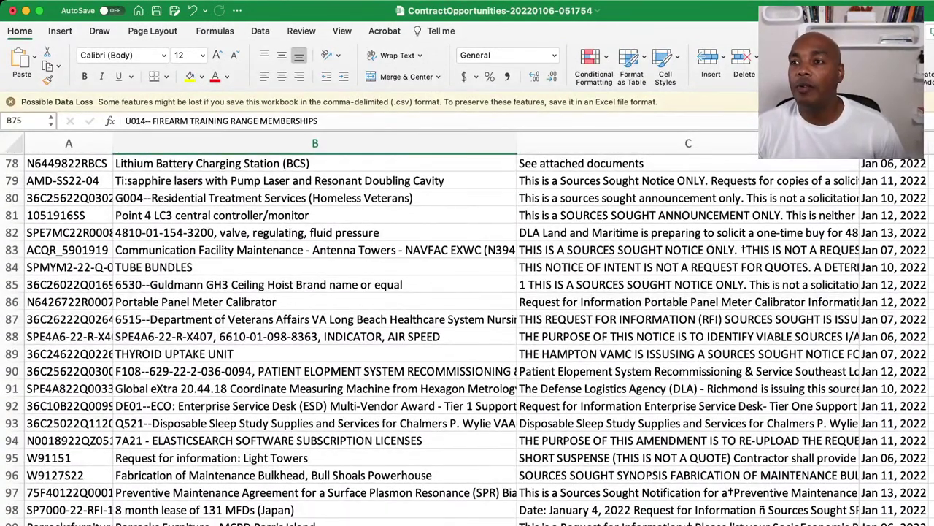
{"action": "left_click", "coordinate": [315, 197]}
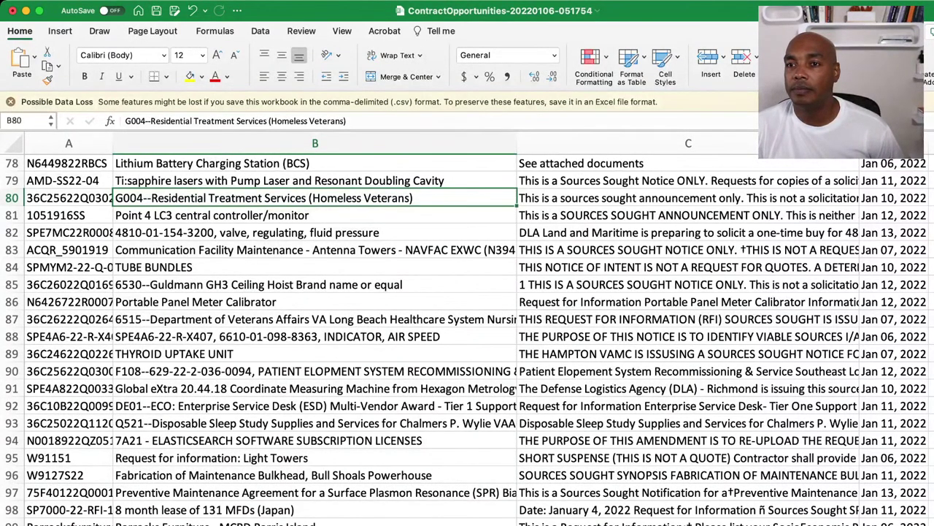
Step: Browse further down the opportunity titles and select Barracks Furniture - MCRD Parris Island in row 99
{"action": "scroll", "coordinate": [468, 340], "scroll_direction": "down", "scroll_amount": 5}
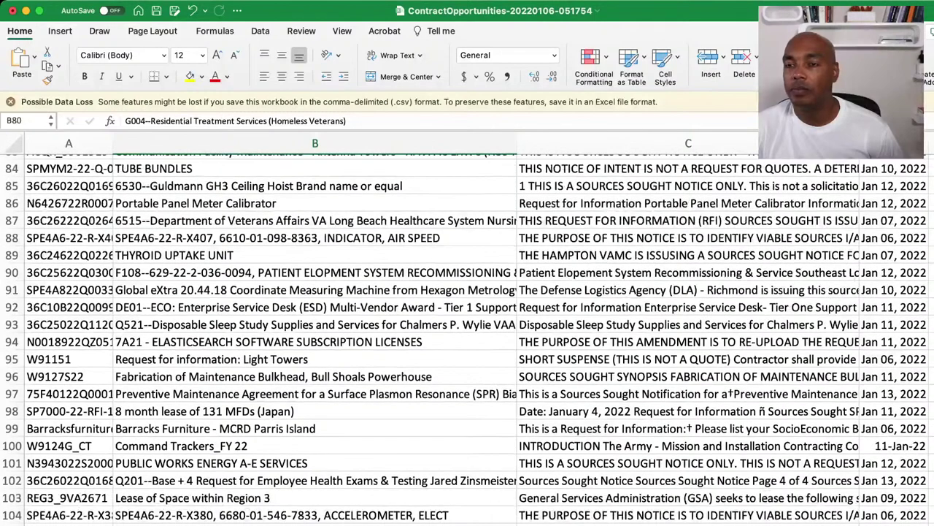
{"action": "scroll", "coordinate": [467, 339], "scroll_direction": "down", "scroll_amount": 3}
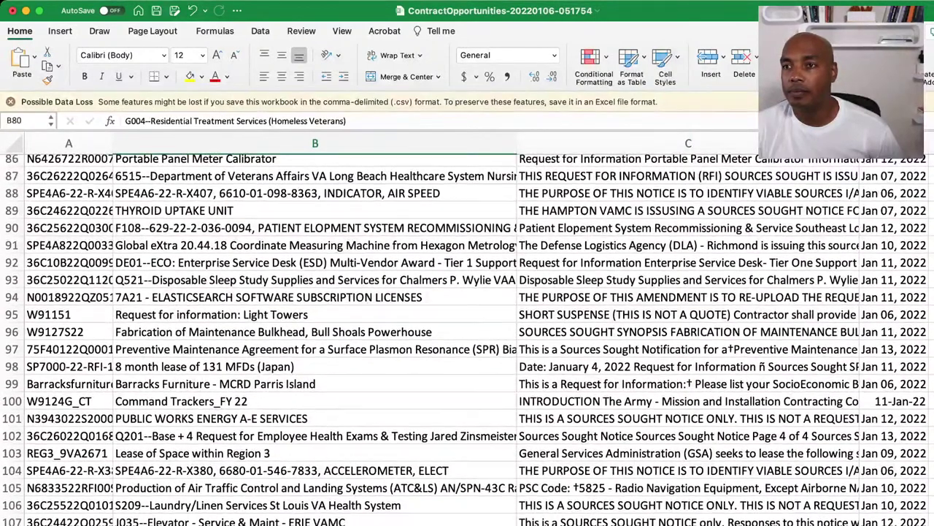
{"action": "scroll", "coordinate": [467, 339], "scroll_direction": "down", "scroll_amount": 5}
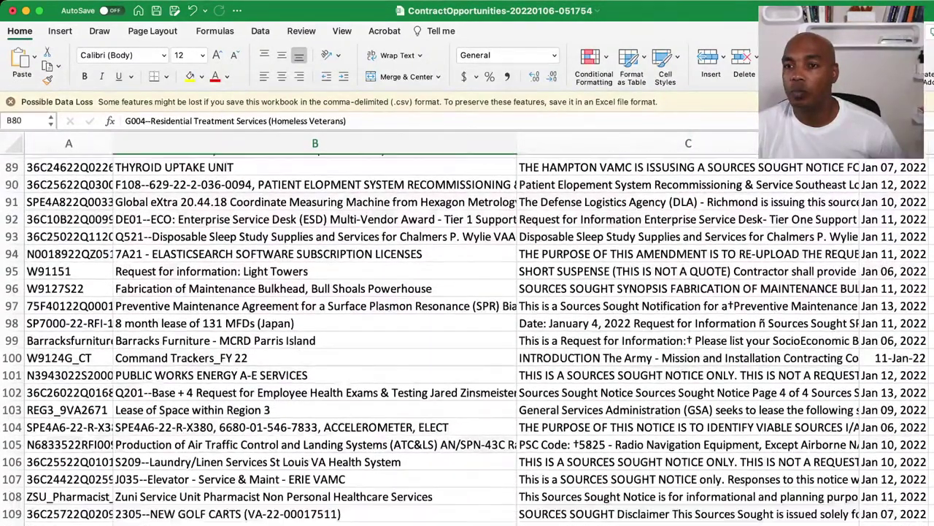
{"action": "scroll", "coordinate": [468, 340], "scroll_direction": "down", "scroll_amount": 2}
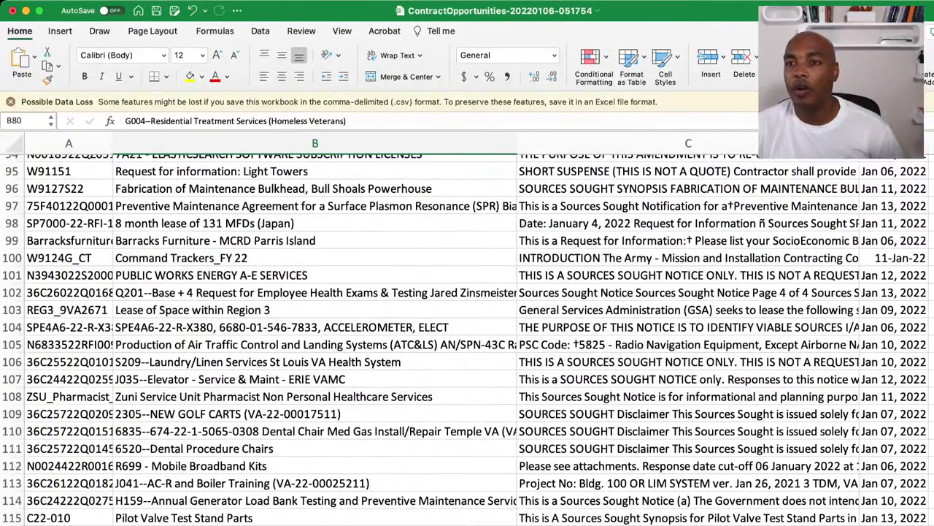
{"action": "left_click", "coordinate": [314, 240]}
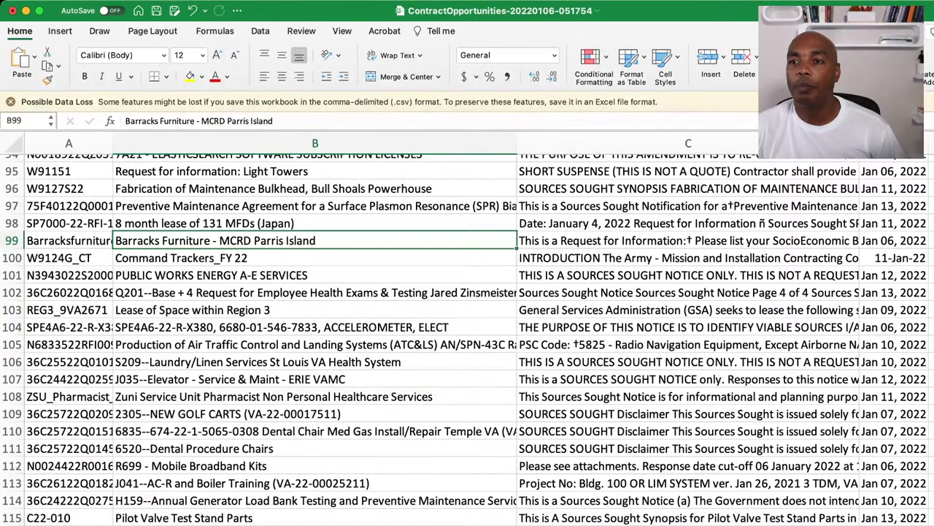
Step: Pick out the St Louis VA Laundry/Linen Services title in row 106 and the Erie VAMC elevator maintenance title in row 107
{"action": "scroll", "coordinate": [468, 340], "scroll_direction": "down", "scroll_amount": 1}
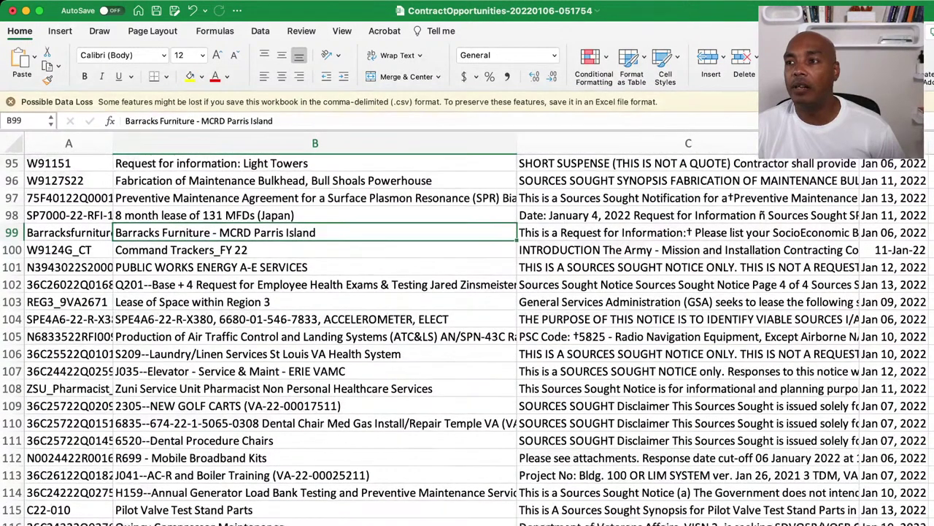
{"action": "scroll", "coordinate": [467, 340], "scroll_direction": "down", "scroll_amount": 3}
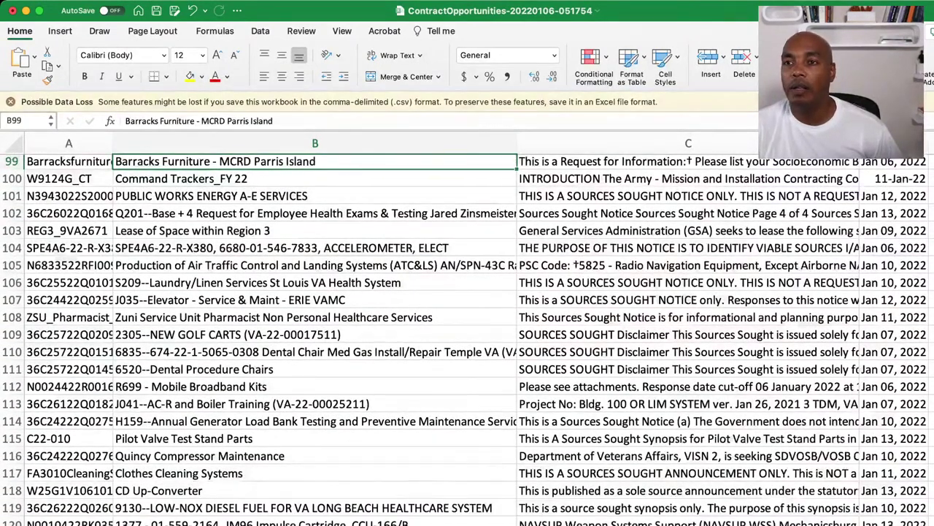
{"action": "scroll", "coordinate": [467, 340], "scroll_direction": "down", "scroll_amount": 1}
{"action": "left_click", "coordinate": [315, 260]}
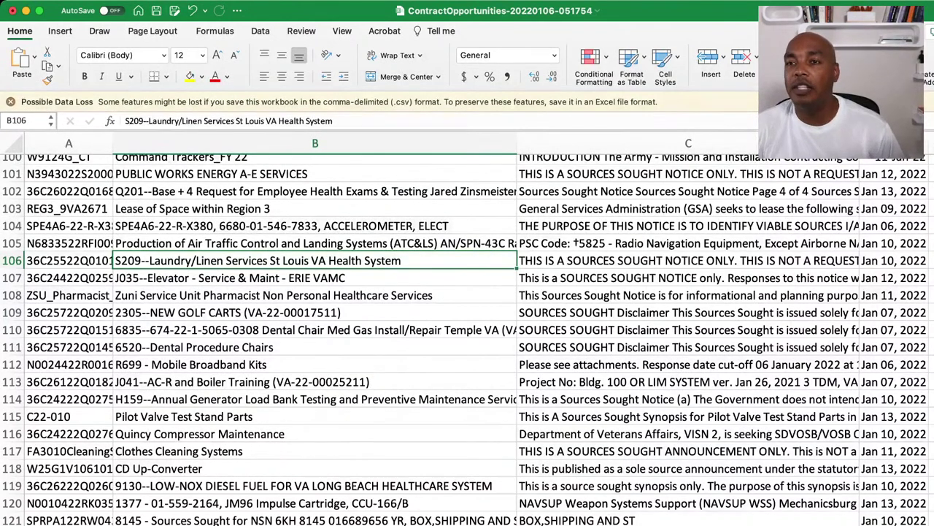
{"action": "left_click", "coordinate": [315, 278]}
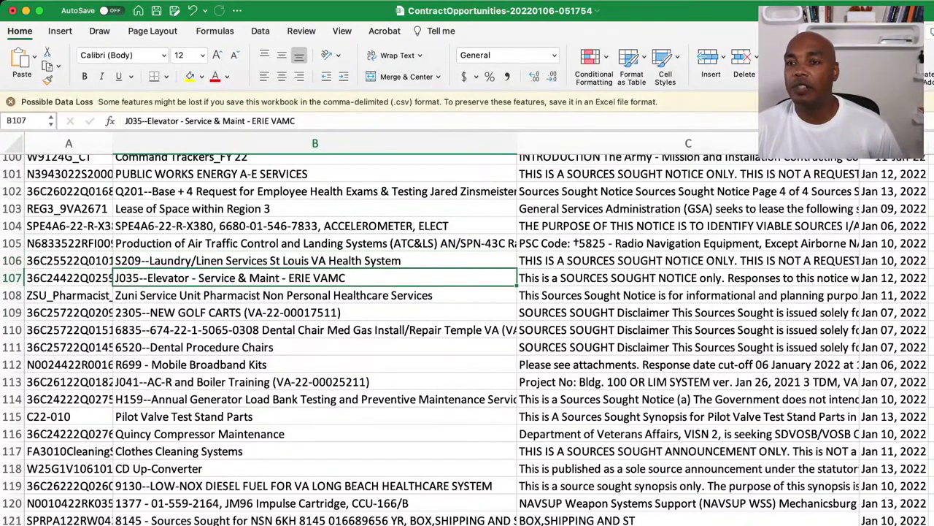
Step: Pick out the NEW GOLF CARTS title in row 109 and the AC-R and Boiler Training title in row 113
{"action": "scroll", "coordinate": [467, 339], "scroll_direction": "down", "scroll_amount": 3}
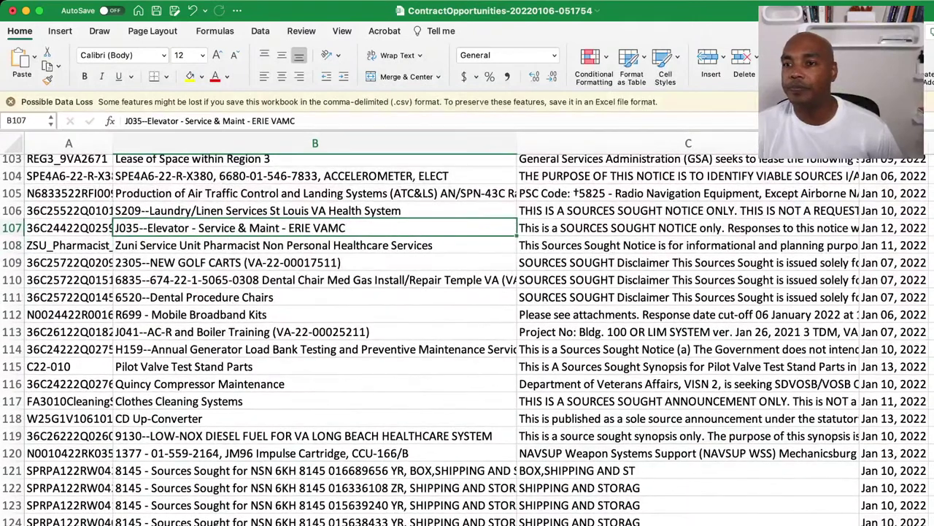
{"action": "left_click", "coordinate": [315, 262]}
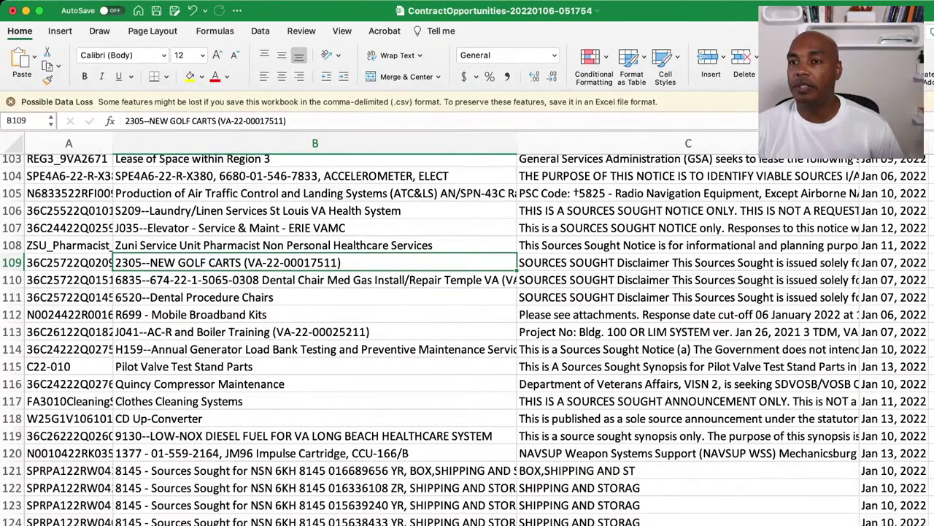
{"action": "scroll", "coordinate": [467, 339], "scroll_direction": "up", "scroll_amount": 1}
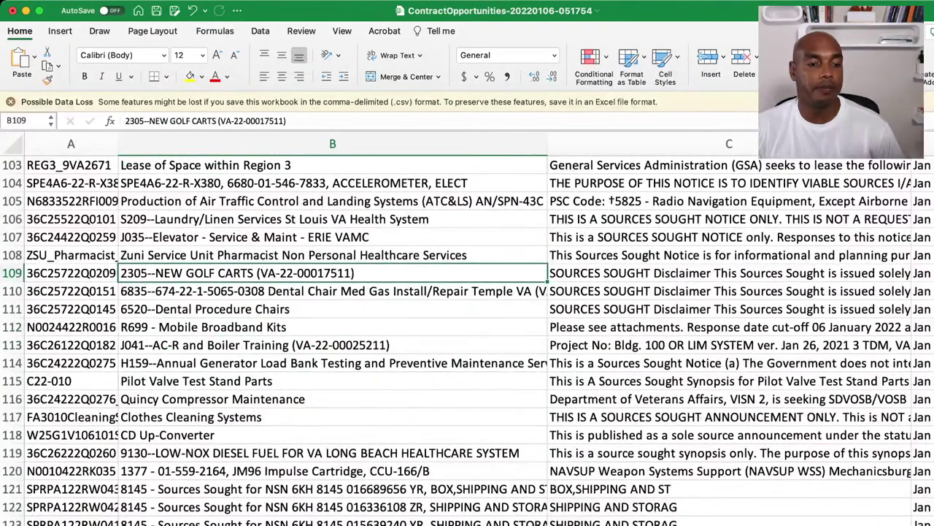
{"action": "key", "text": "super+Tab"}
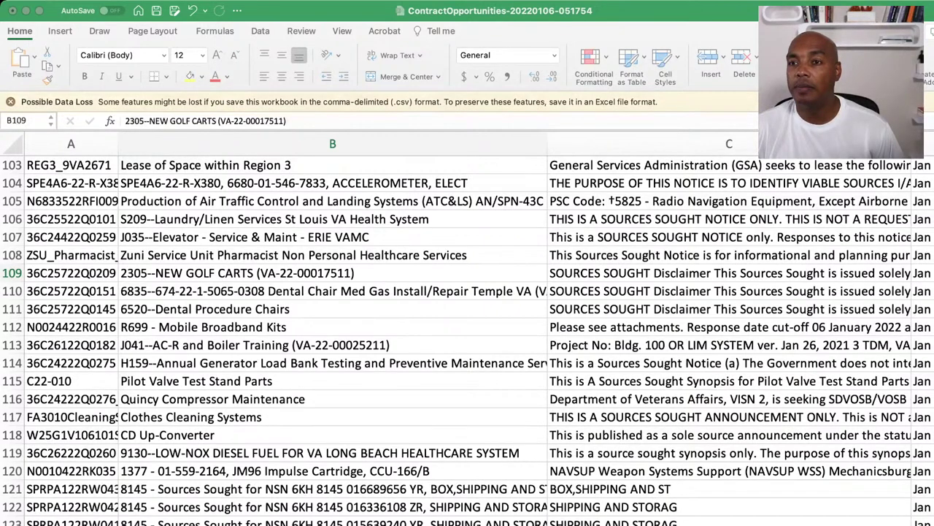
{"action": "key", "text": "super+Tab"}
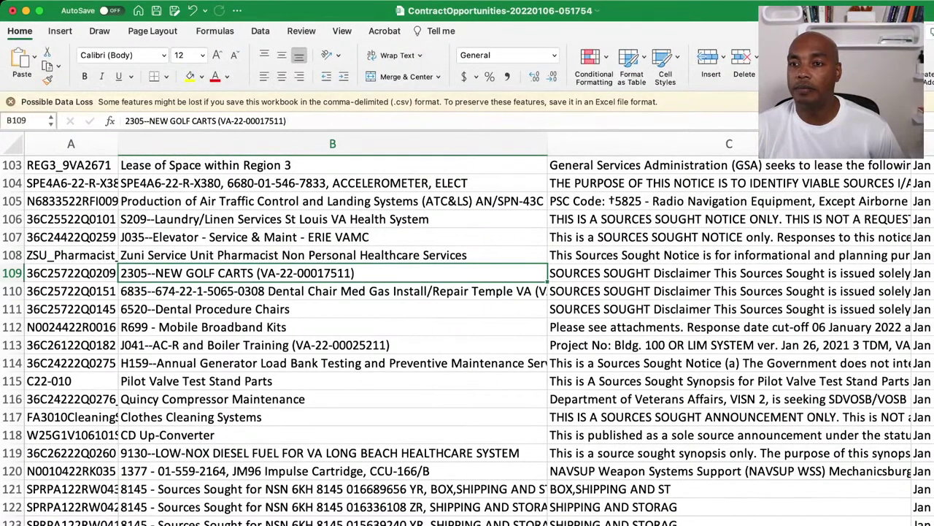
{"action": "scroll", "coordinate": [467, 341], "scroll_direction": "down", "scroll_amount": 3}
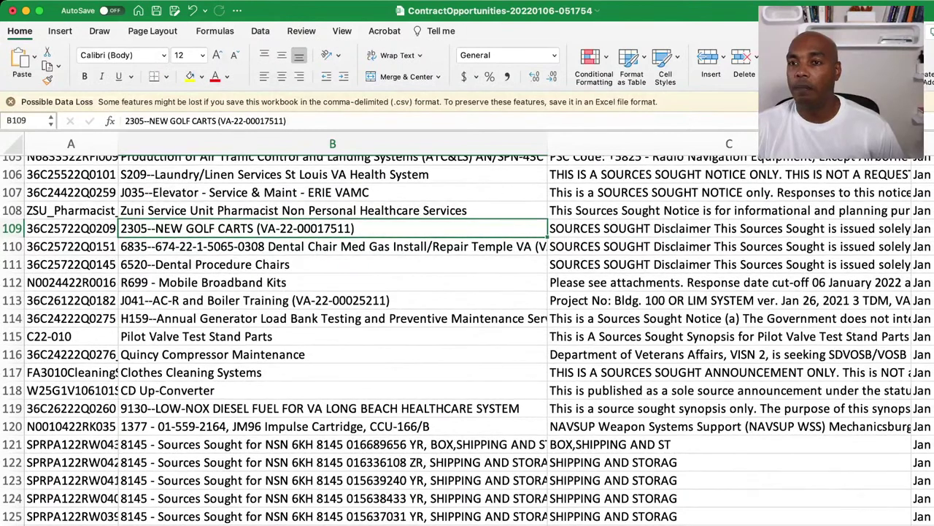
{"action": "left_click", "coordinate": [332, 300]}
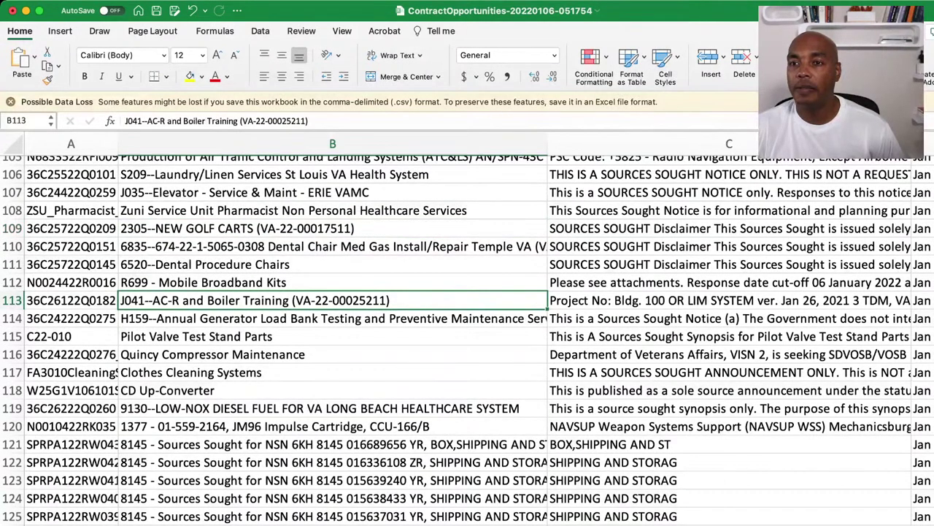
Step: Look through the next opportunity titles and pick out Clothes Cleaning Systems in row 117
{"action": "scroll", "coordinate": [332, 300], "scroll_direction": "down", "scroll_amount": 2}
{"action": "scroll", "coordinate": [467, 340], "scroll_direction": "down", "scroll_amount": 6}
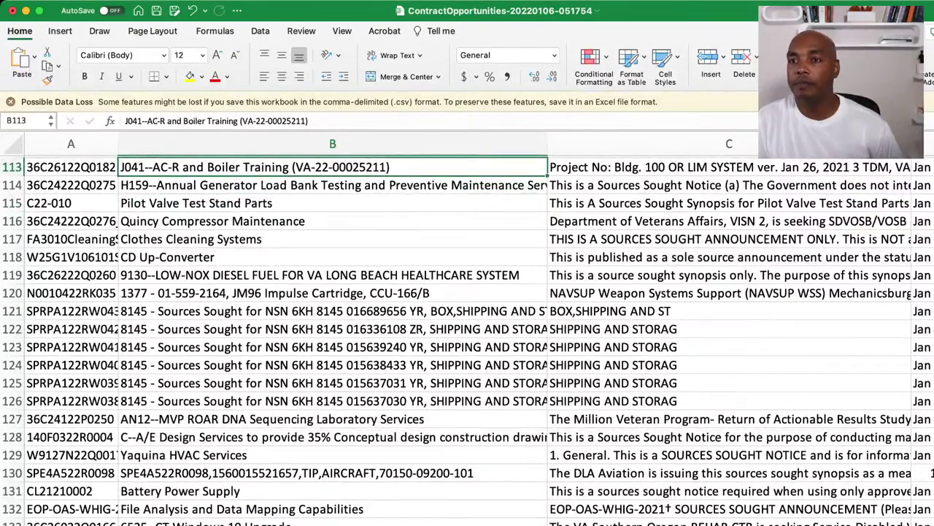
{"action": "left_click", "coordinate": [332, 239]}
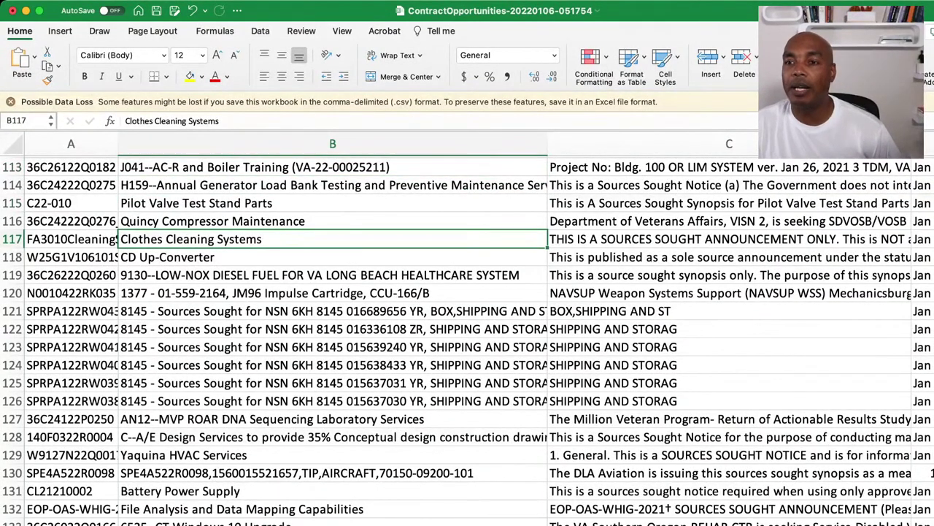
Step: Browse the titles down to the 140s and pick out Submarine Rescue Vessel and TUGCON; OPEN-OCEAN TOWING SUPPORT in rows 148 and 149
{"action": "scroll", "coordinate": [467, 340], "scroll_direction": "down", "scroll_amount": 4}
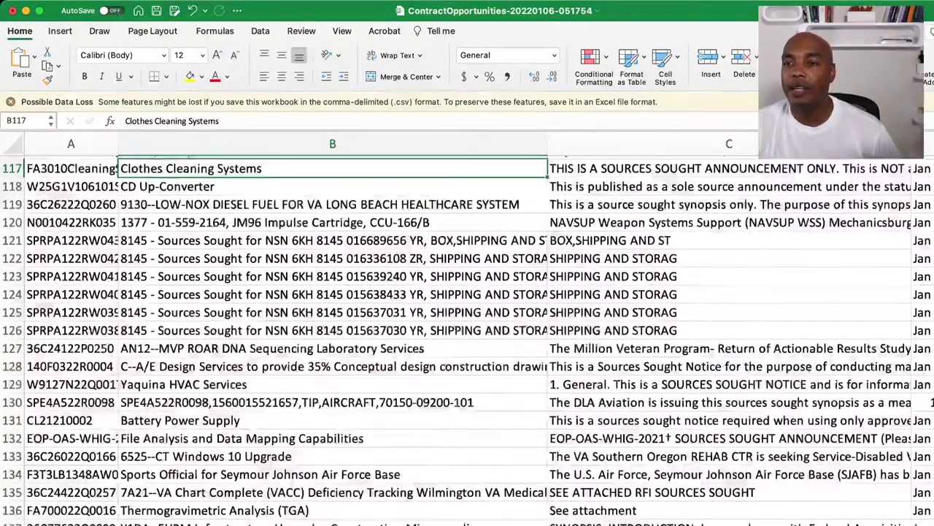
{"action": "scroll", "coordinate": [468, 340], "scroll_direction": "down", "scroll_amount": 5}
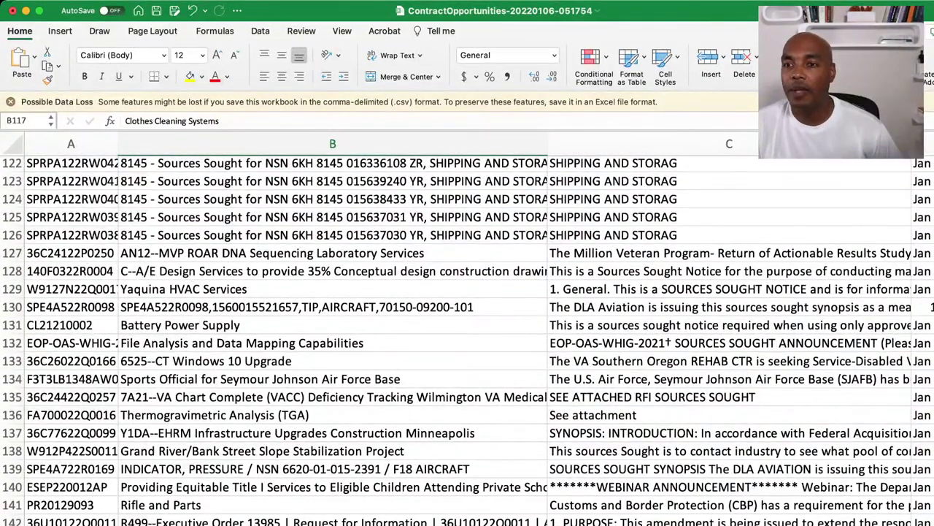
{"action": "scroll", "coordinate": [467, 340], "scroll_direction": "down", "scroll_amount": 12}
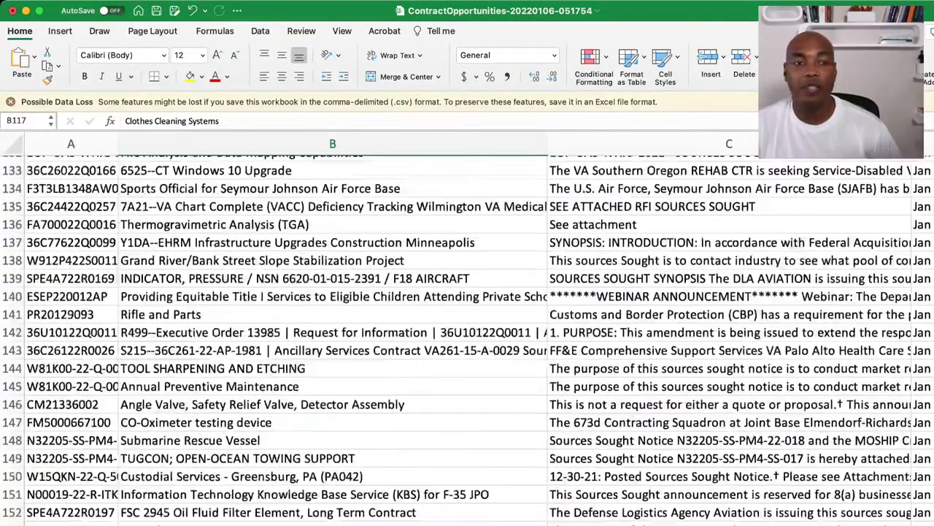
{"action": "scroll", "coordinate": [467, 340], "scroll_direction": "down", "scroll_amount": 2}
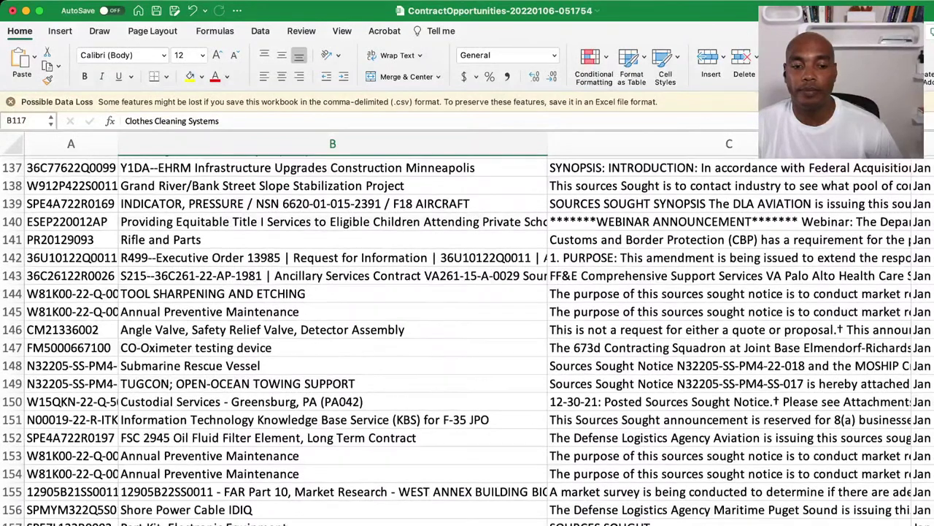
{"action": "scroll", "coordinate": [467, 340], "scroll_direction": "down", "scroll_amount": 3}
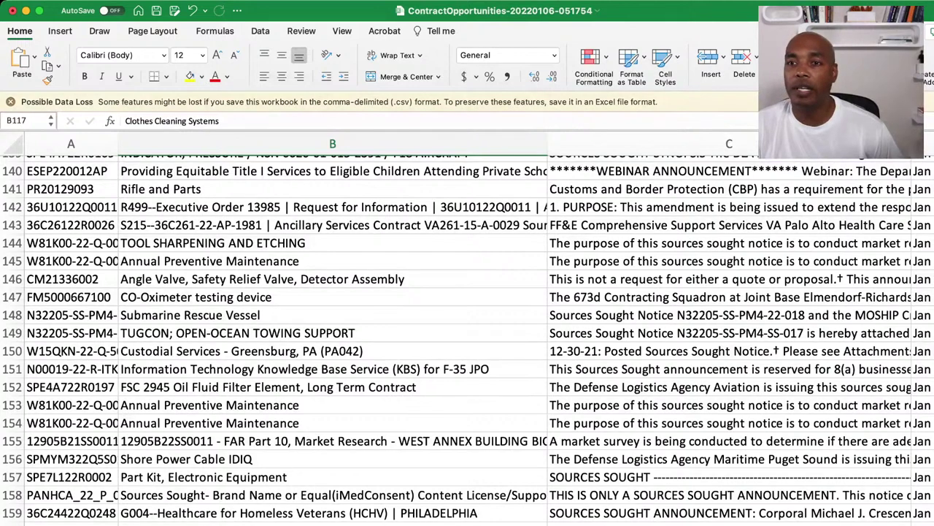
{"action": "scroll", "coordinate": [467, 340], "scroll_direction": "down", "scroll_amount": 3}
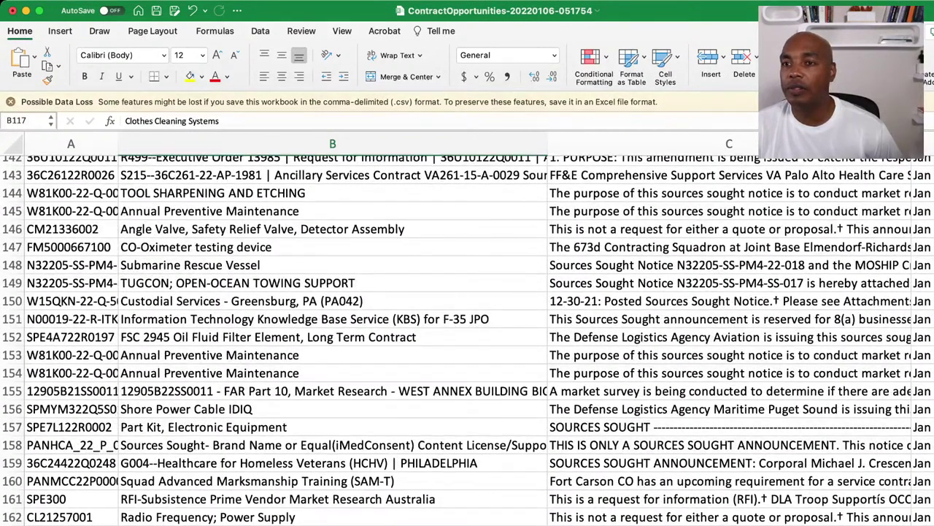
{"action": "left_click", "coordinate": [332, 265]}
{"action": "left_click", "coordinate": [332, 282]}
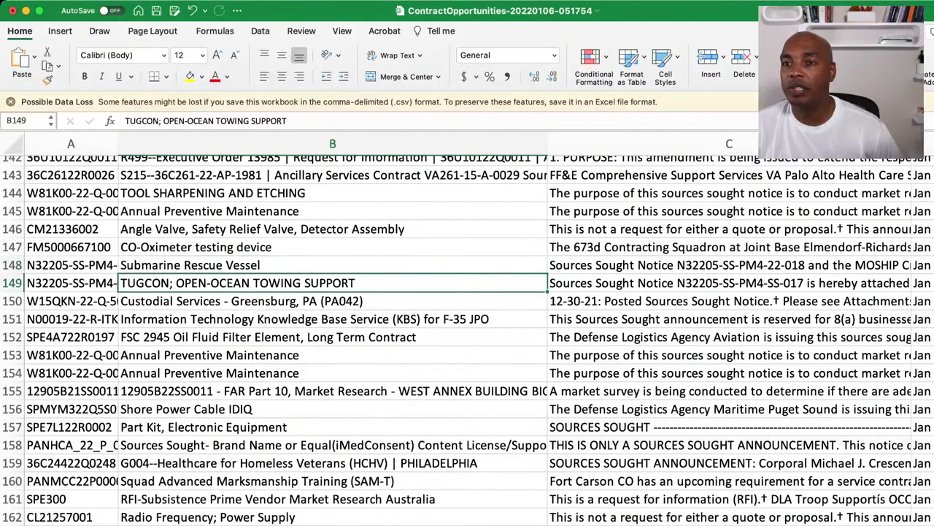
Step: Highlight the entire Custodial Services - Greensburg, PA (PA042) row, row 150, in yellow
{"action": "scroll", "coordinate": [467, 339], "scroll_direction": "down", "scroll_amount": 4}
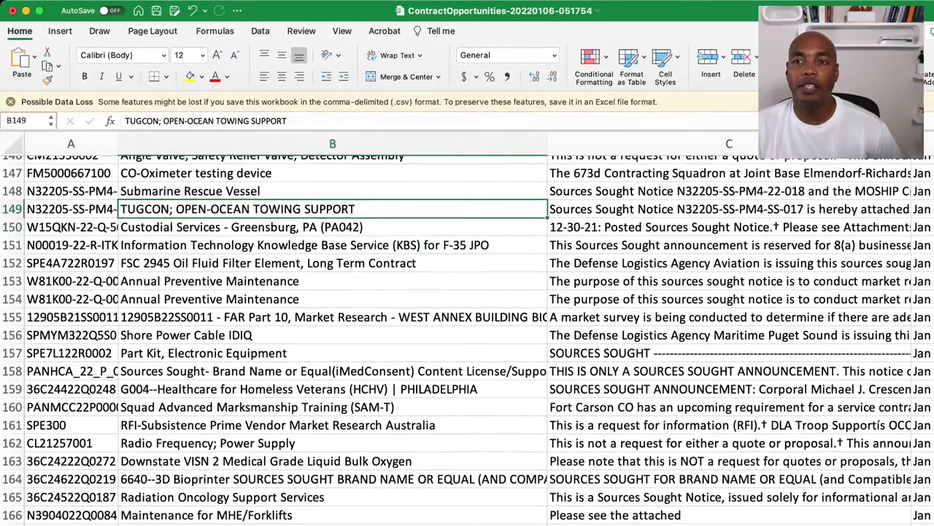
{"action": "left_click", "coordinate": [332, 227]}
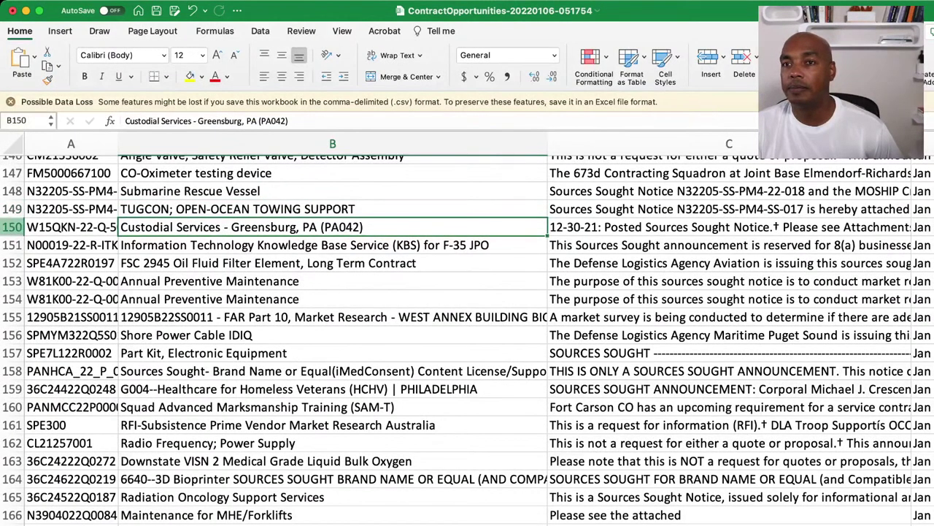
{"action": "left_click", "coordinate": [11, 227]}
{"action": "scroll", "coordinate": [468, 340], "scroll_direction": "down", "scroll_amount": 1}
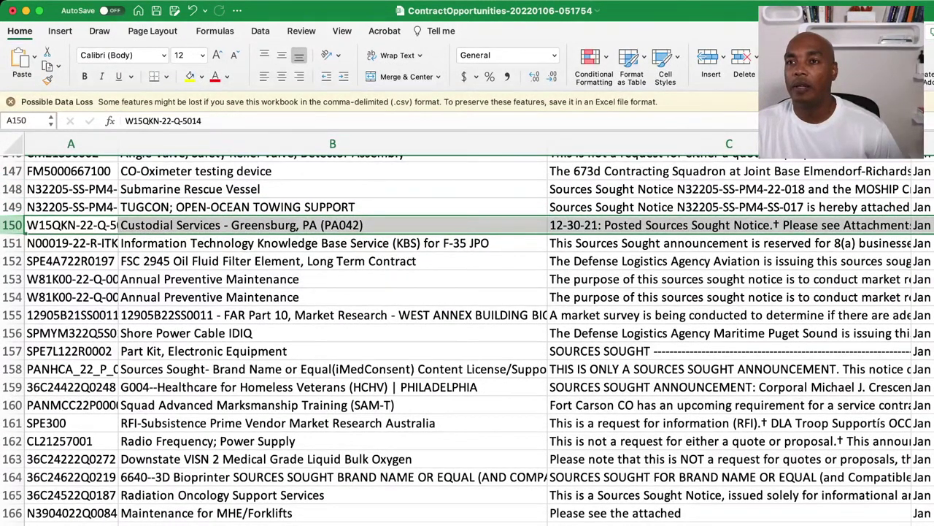
{"action": "left_click", "coordinate": [190, 76]}
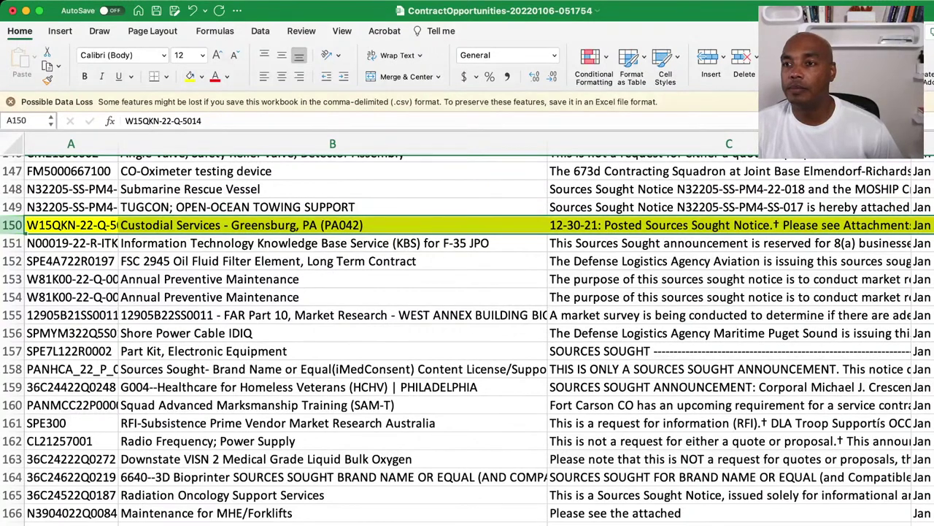
Step: Check the F-35 JPO knowledge base title, and highlight both Annual Preventive Maintenance rows, 153 and 154, in yellow
{"action": "left_click", "coordinate": [332, 244]}
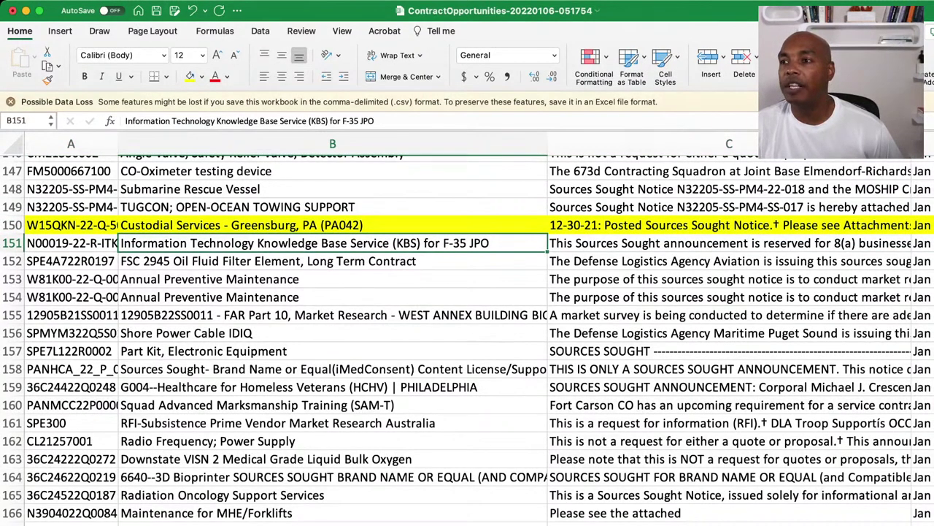
{"action": "left_click", "coordinate": [333, 278]}
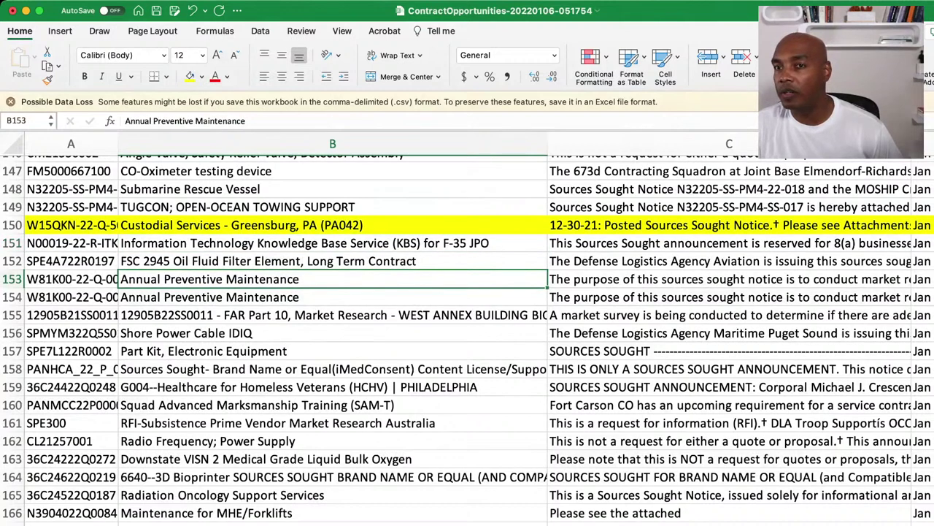
{"action": "left_click_drag", "start_coordinate": [13, 279], "coordinate": [12, 298]}
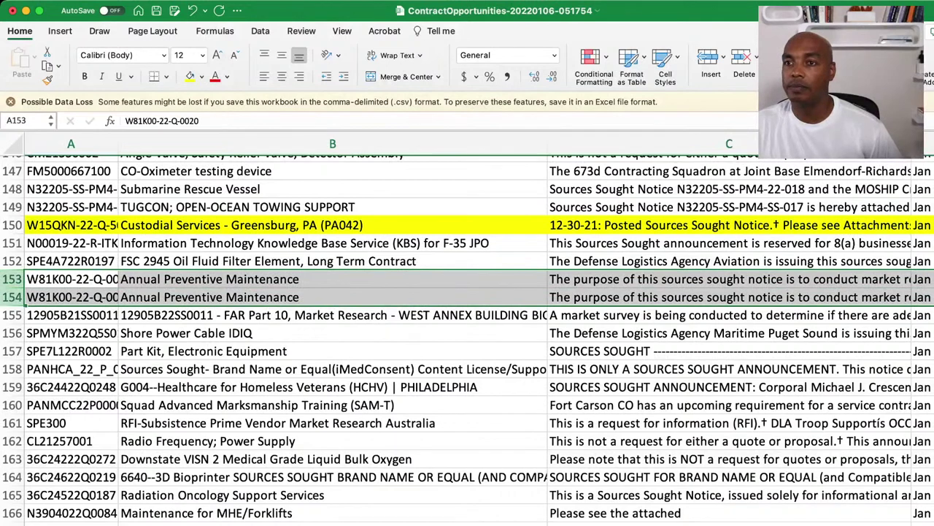
{"action": "left_click", "coordinate": [190, 76]}
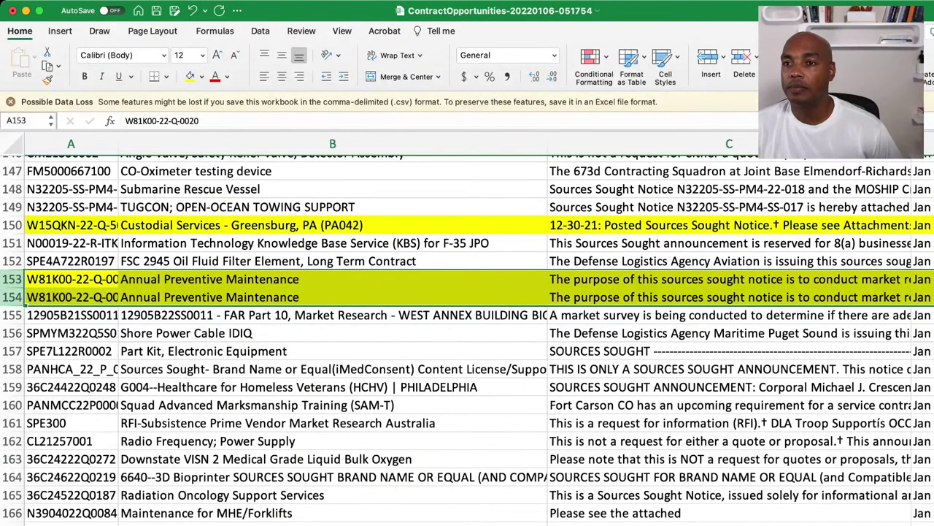
Step: Examine the West Annex Building bio-safety improvements title in row 155 and the Shore Power Cable IDIQ entry in row 156
{"action": "left_click", "coordinate": [332, 314]}
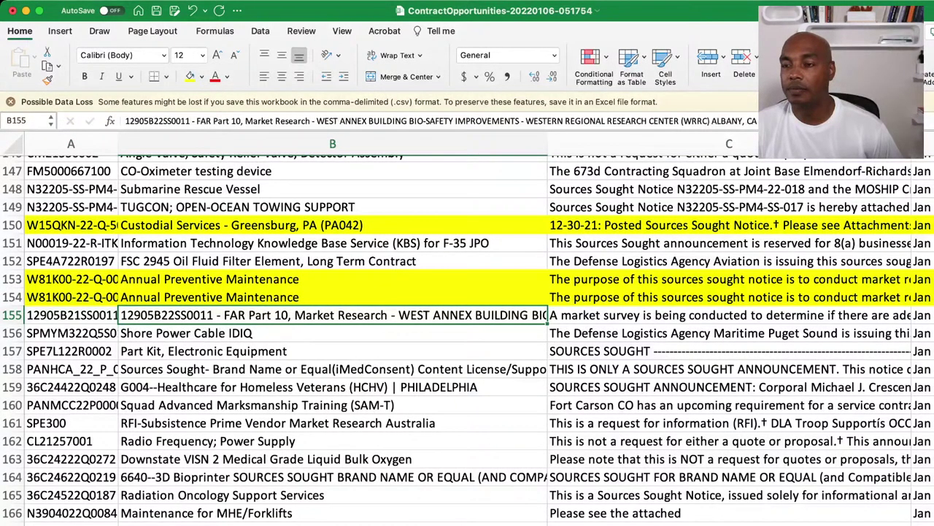
{"action": "scroll", "coordinate": [468, 336], "scroll_direction": "down", "scroll_amount": 3}
{"action": "scroll", "coordinate": [467, 336], "scroll_direction": "right", "scroll_amount": 1}
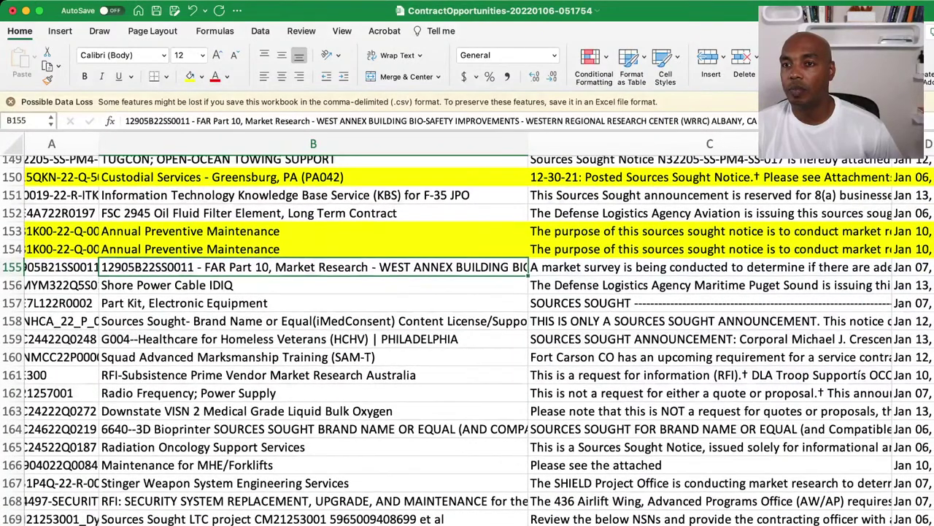
{"action": "scroll", "coordinate": [467, 336], "scroll_direction": "up", "scroll_amount": 2}
{"action": "scroll", "coordinate": [467, 336], "scroll_direction": "left", "scroll_amount": 1}
{"action": "left_click", "coordinate": [332, 317]}
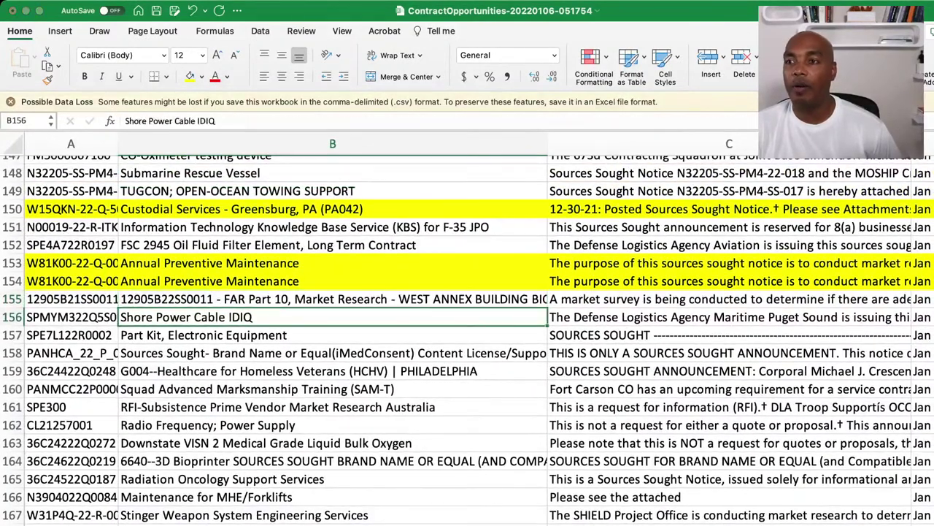
{"action": "left_click", "coordinate": [332, 298]}
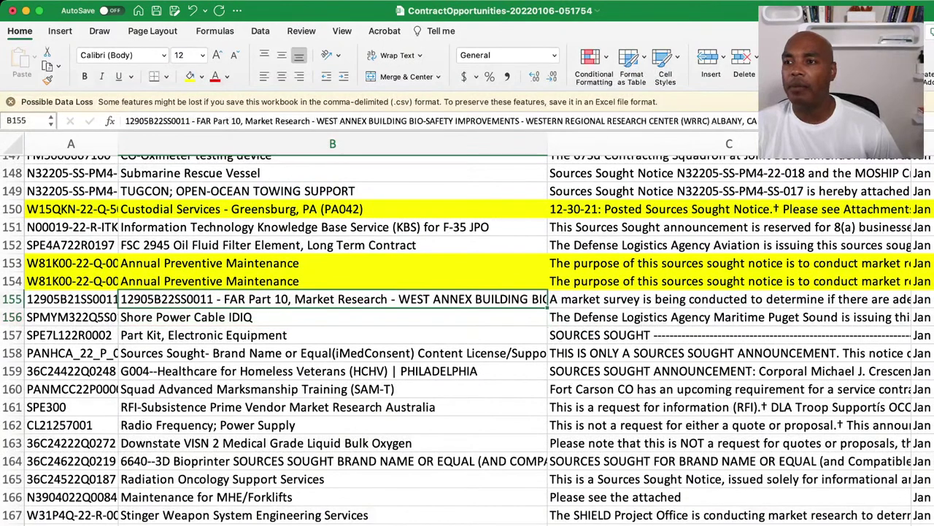
{"action": "left_click", "coordinate": [332, 317]}
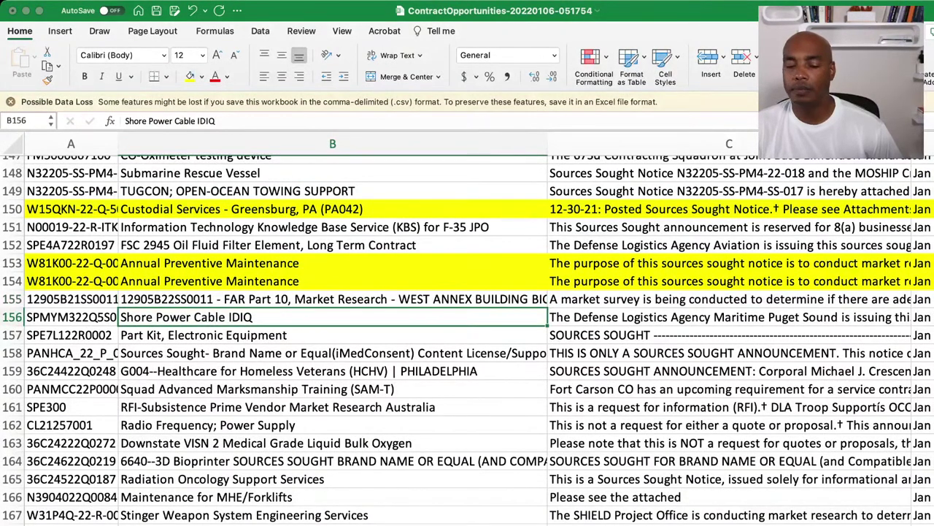
{"action": "left_click", "coordinate": [332, 299]}
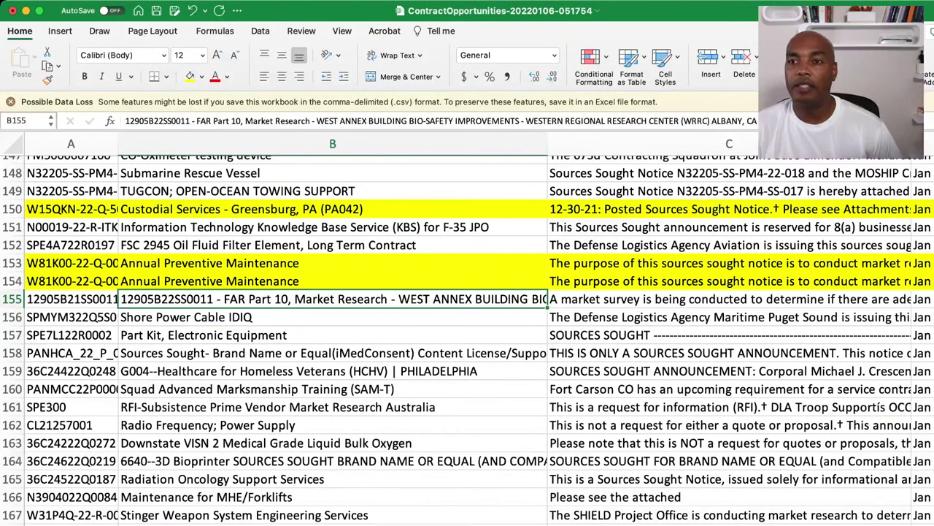
{"action": "left_click", "coordinate": [332, 317]}
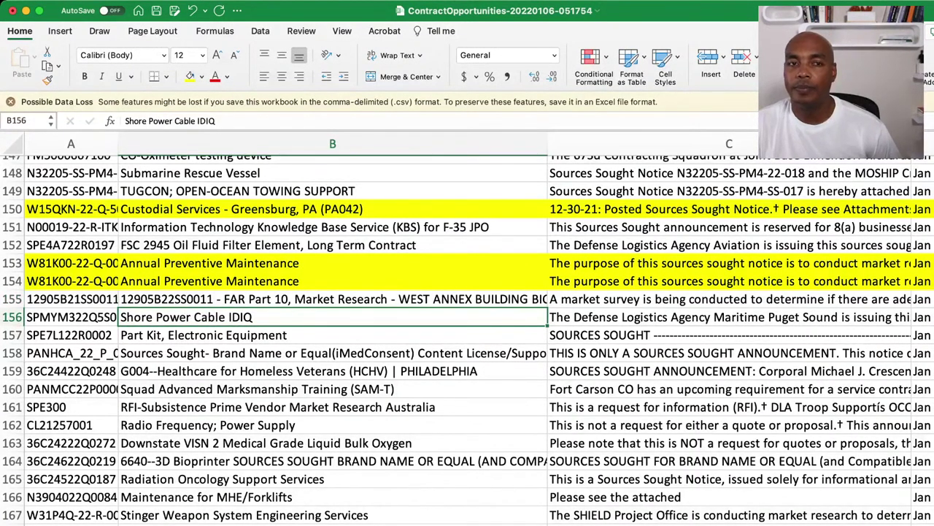
{"action": "left_click", "coordinate": [71, 317]}
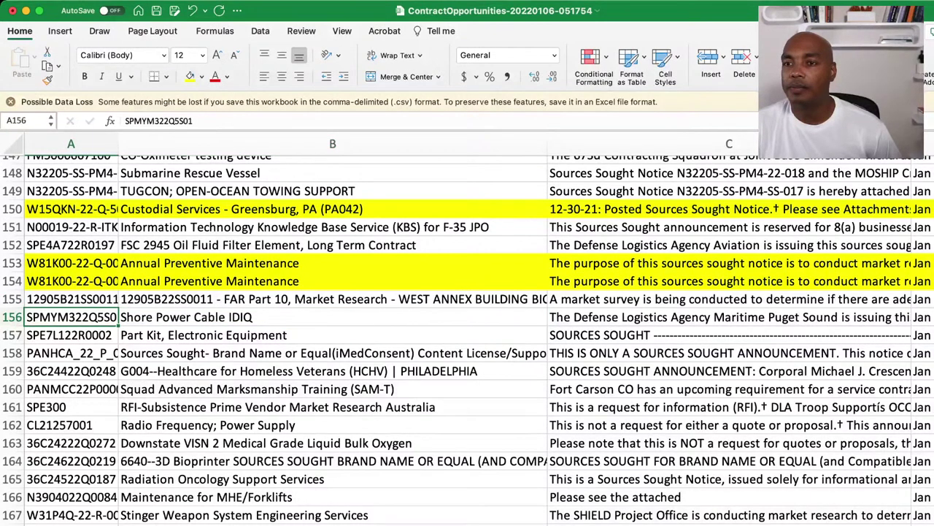
Step: Pick out Part Kit, Electronic Equipment in row 157 and the Philadelphia Healthcare for Homeless Veterans title in row 159
{"action": "left_click", "coordinate": [332, 335]}
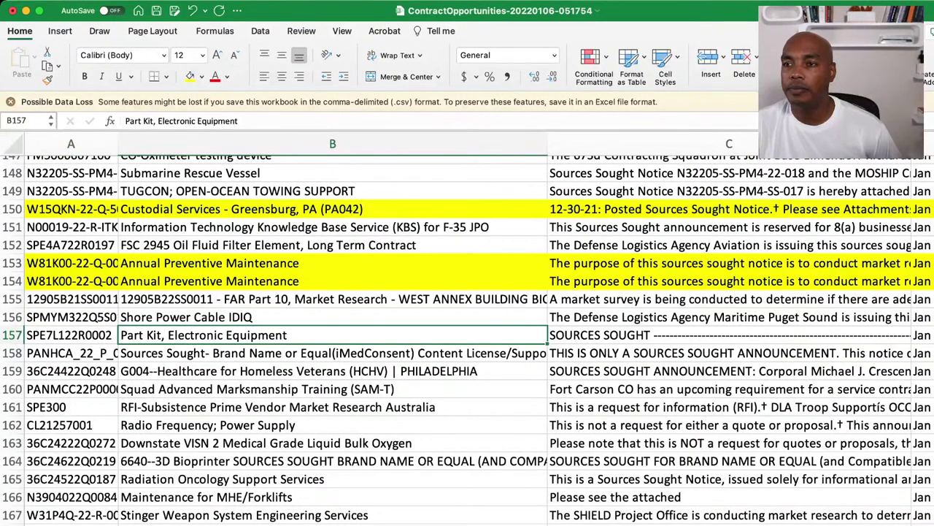
{"action": "scroll", "coordinate": [467, 340], "scroll_direction": "down", "scroll_amount": 4}
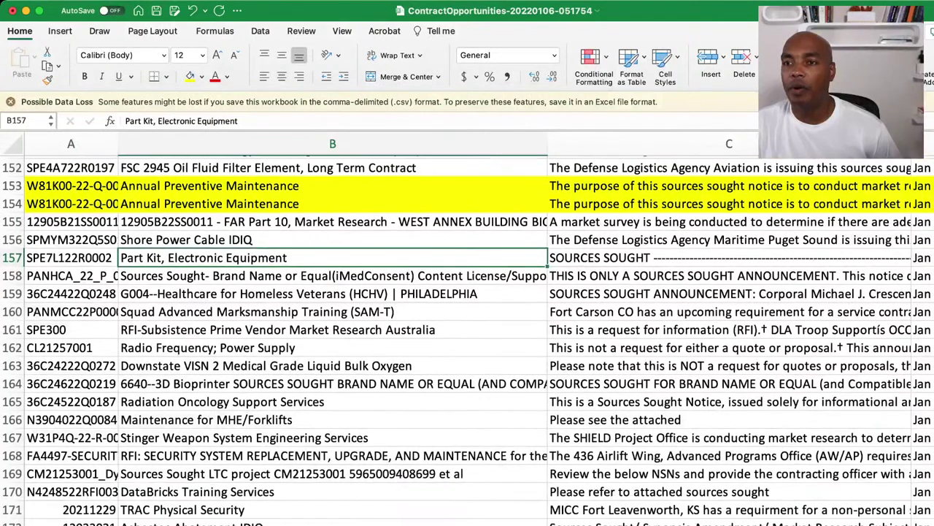
{"action": "left_click", "coordinate": [332, 292]}
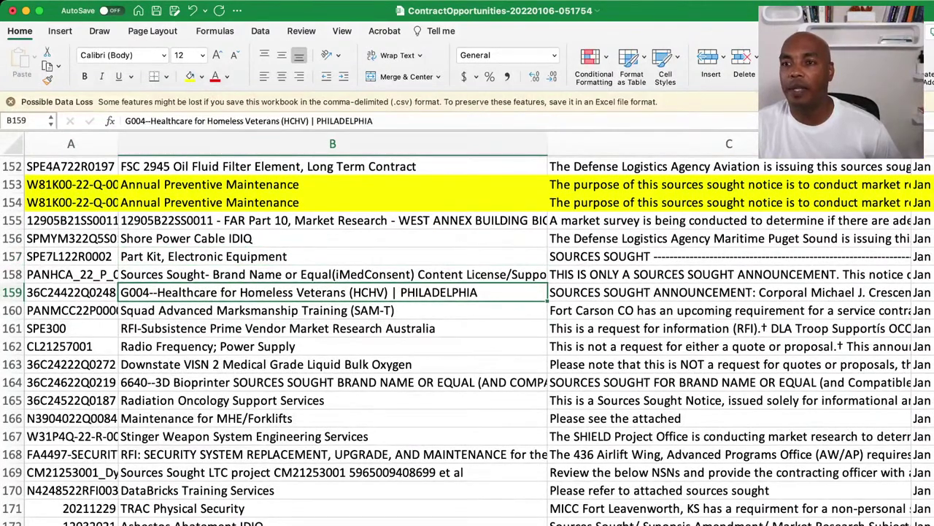
Step: Review the titles that follow and select RFI-Subsistence Prime Vendor Market Research Australia in row 161
{"action": "scroll", "coordinate": [467, 340], "scroll_direction": "down", "scroll_amount": 3}
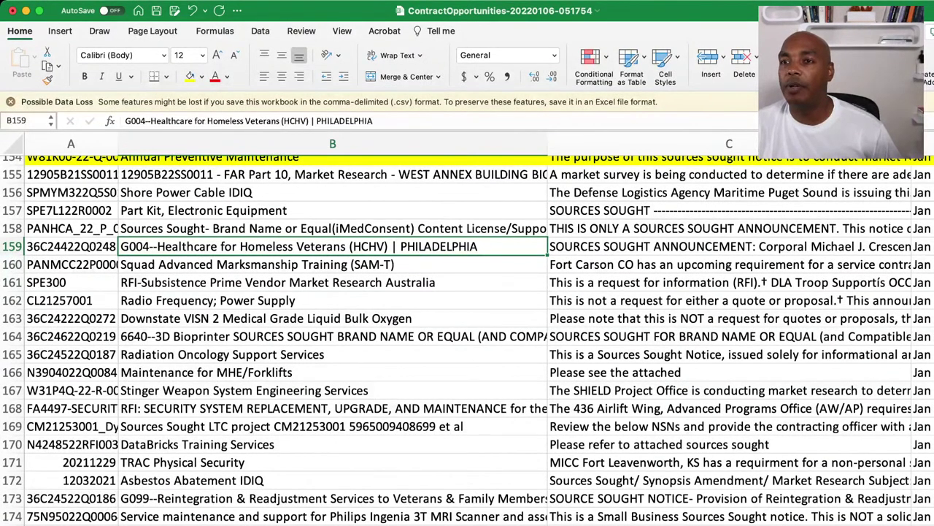
{"action": "scroll", "coordinate": [467, 340], "scroll_direction": "down", "scroll_amount": 2}
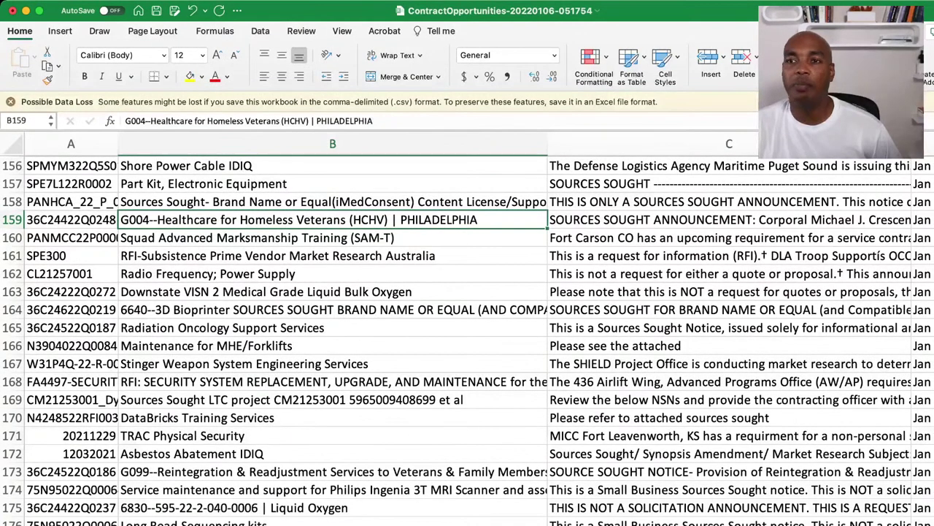
{"action": "left_click", "coordinate": [332, 256]}
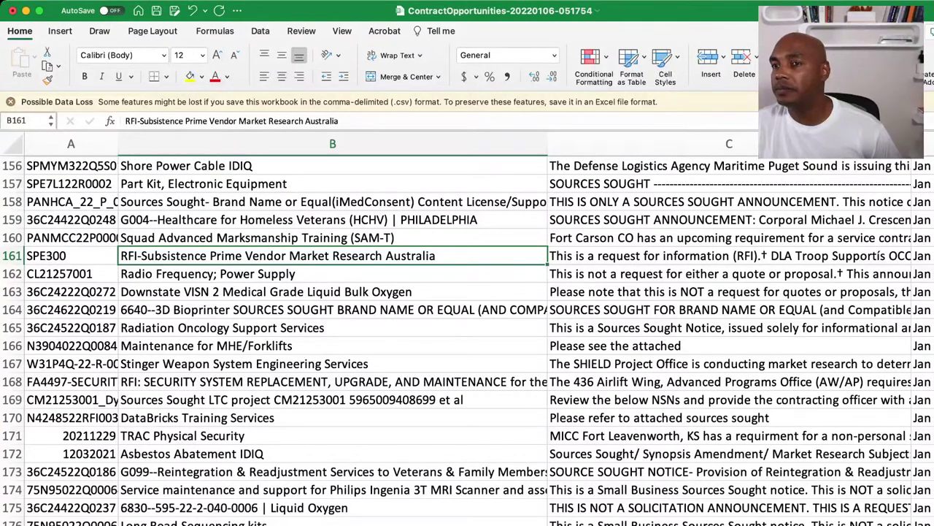
Step: Pick out the Stinger Weapon System Engineering Services title in row 167 and the DataBricks Training Services title in row 170
{"action": "scroll", "coordinate": [467, 340], "scroll_direction": "down", "scroll_amount": 3}
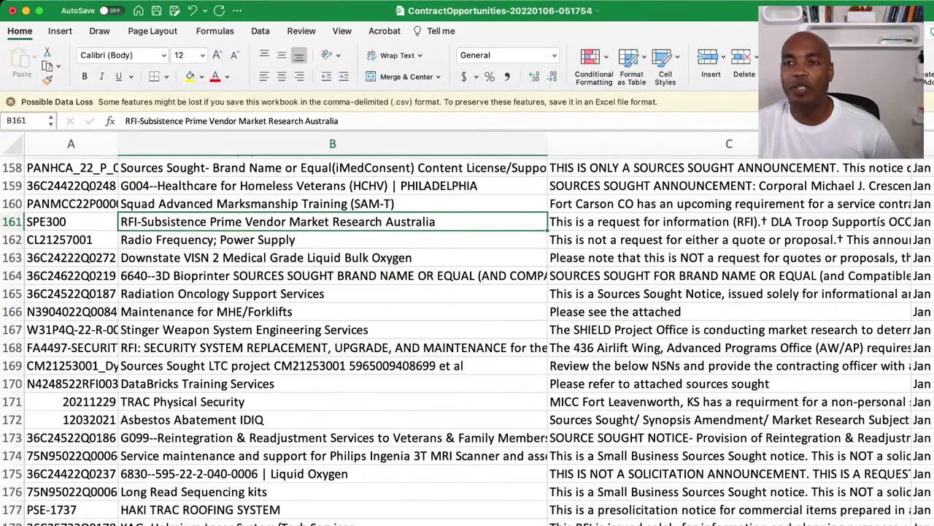
{"action": "scroll", "coordinate": [468, 340], "scroll_direction": "down", "scroll_amount": 5}
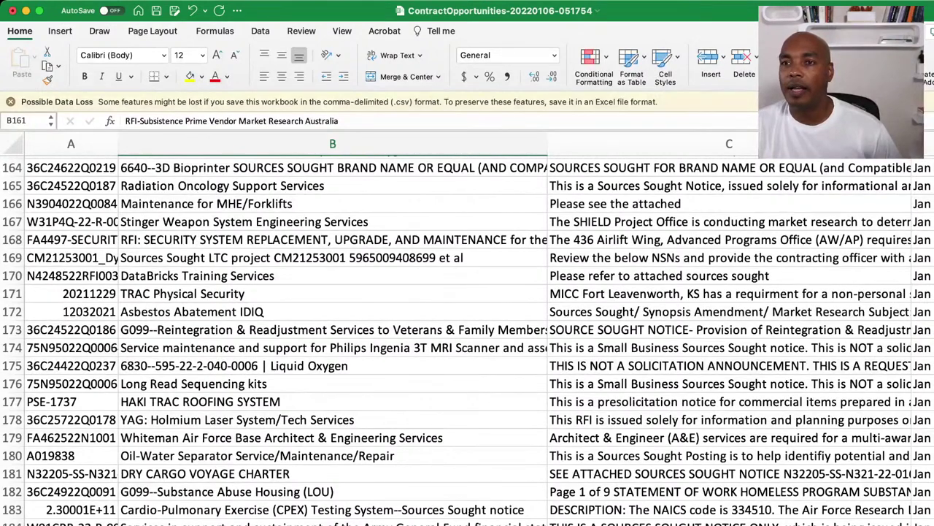
{"action": "left_click", "coordinate": [333, 221]}
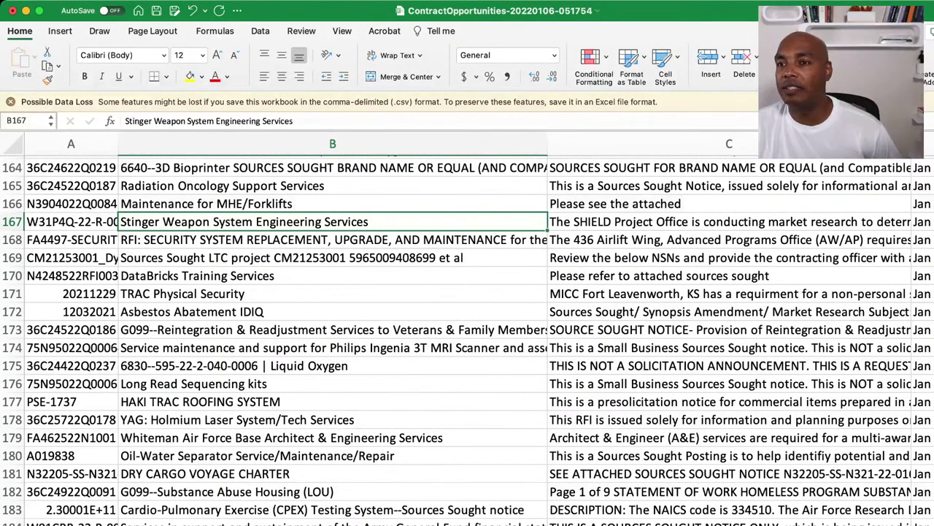
{"action": "scroll", "coordinate": [468, 341], "scroll_direction": "down", "scroll_amount": 1}
{"action": "left_click", "coordinate": [332, 263]}
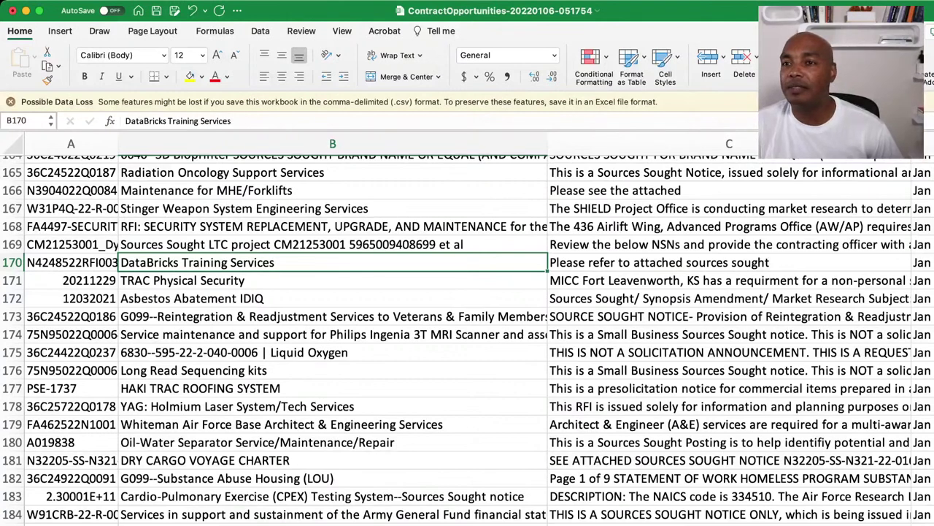
Step: Review the titles from row 172 down, picking out Asbestos Abatement IDIQ and the Substance Abuse Housing (LOU) title in row 182
{"action": "left_click", "coordinate": [332, 297]}
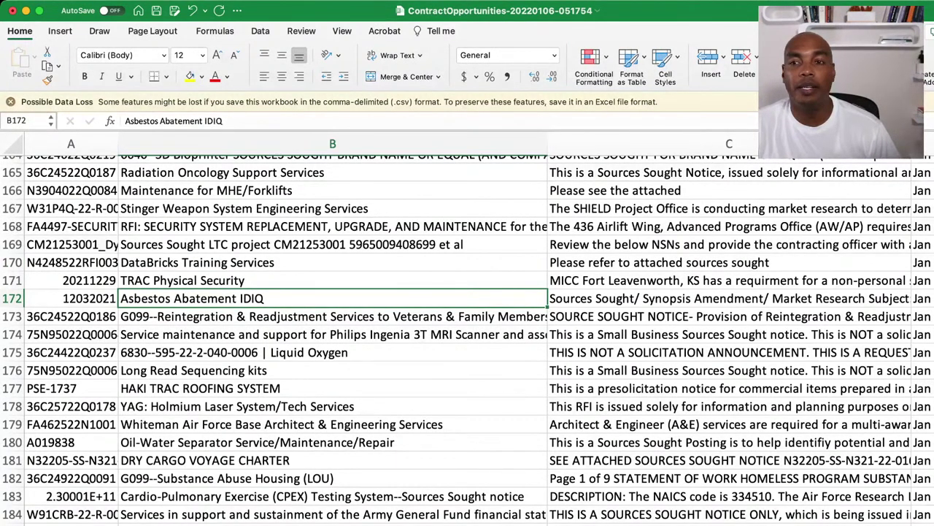
{"action": "scroll", "coordinate": [467, 340], "scroll_direction": "down", "scroll_amount": 3}
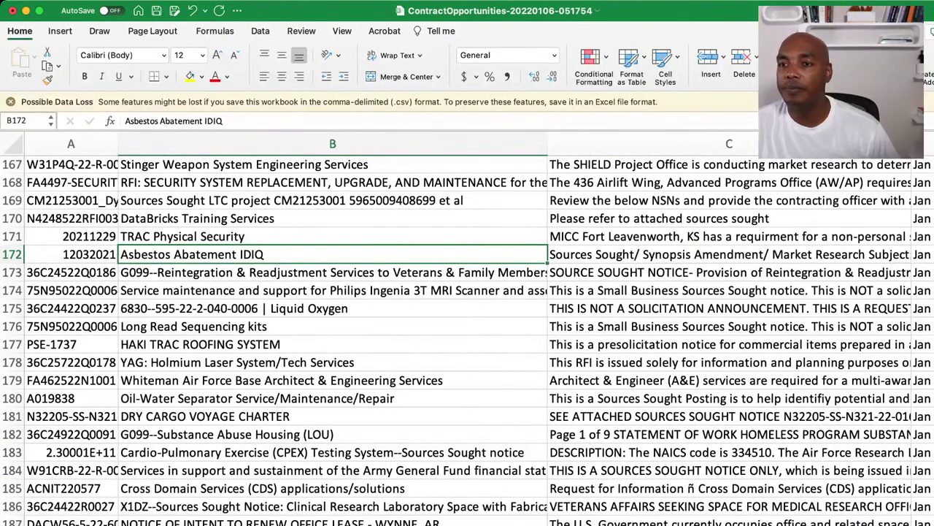
{"action": "scroll", "coordinate": [467, 340], "scroll_direction": "down", "scroll_amount": 6}
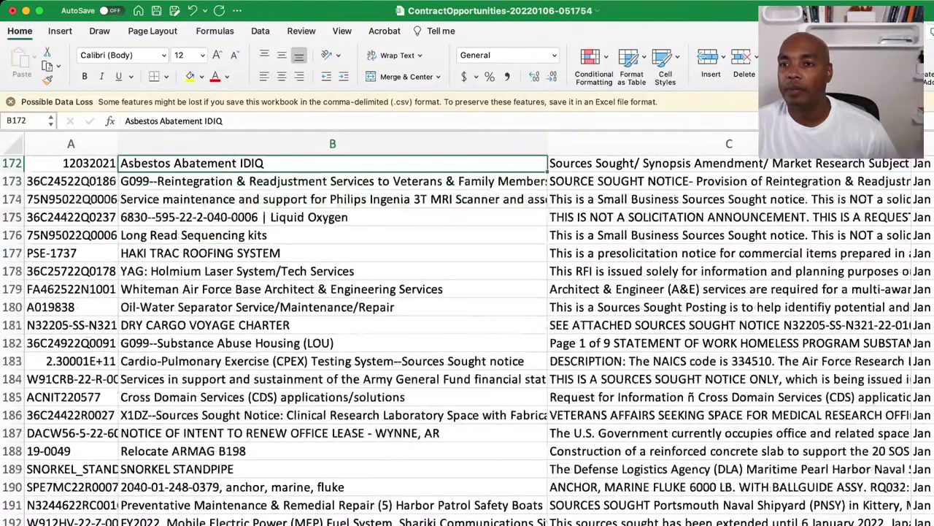
{"action": "scroll", "coordinate": [467, 340], "scroll_direction": "down", "scroll_amount": 2}
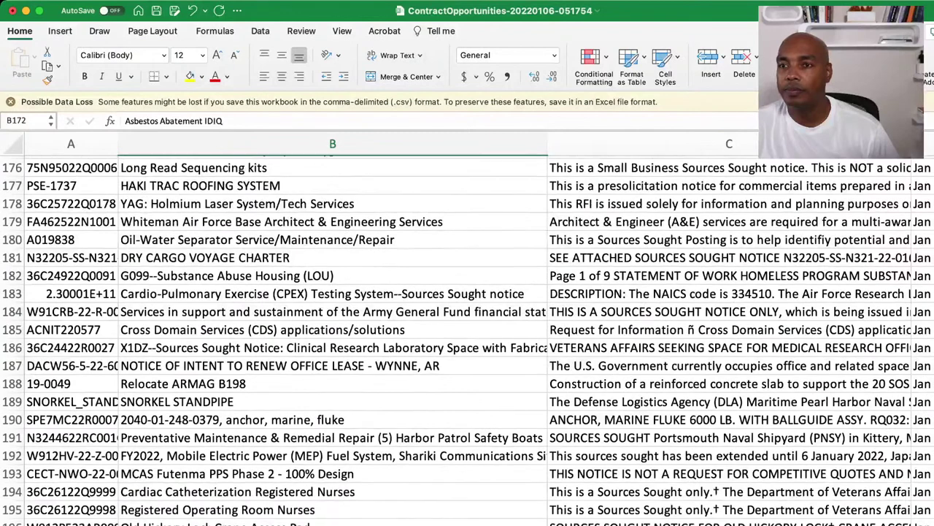
{"action": "scroll", "coordinate": [468, 340], "scroll_direction": "down", "scroll_amount": 3}
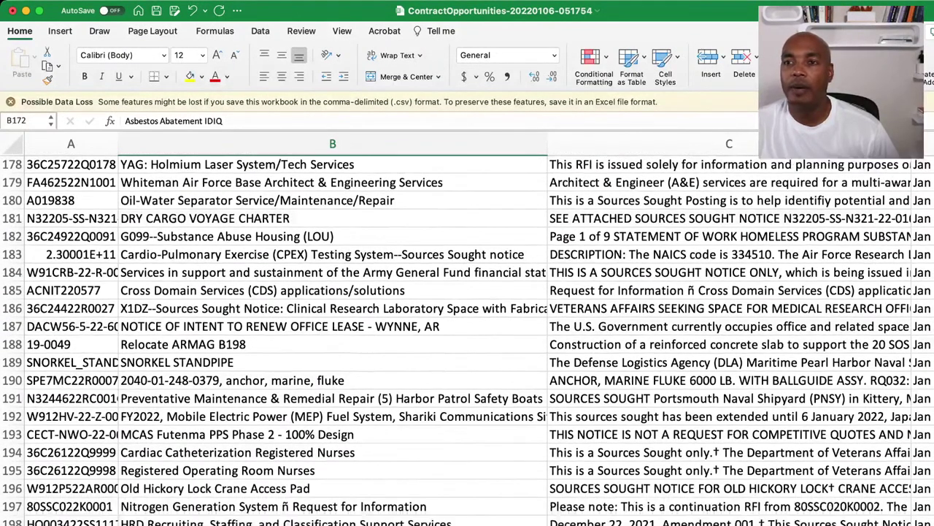
{"action": "left_click", "coordinate": [332, 230]}
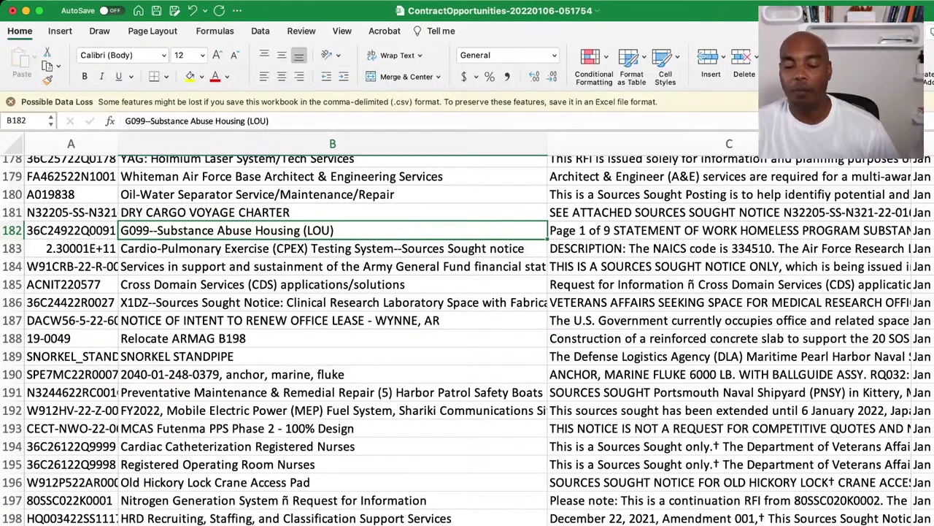
Step: Copy the notice ID 36C24922Q0091 from row 182 and search SAM.gov contract opportunities for it
{"action": "left_click", "coordinate": [70, 230]}
{"action": "key", "text": "super+c"}
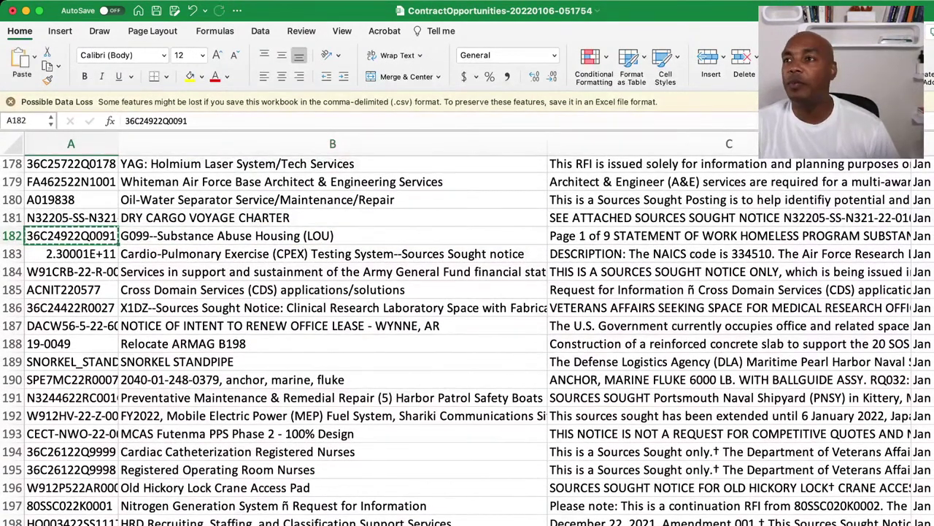
{"action": "key", "text": "super+Tab"}
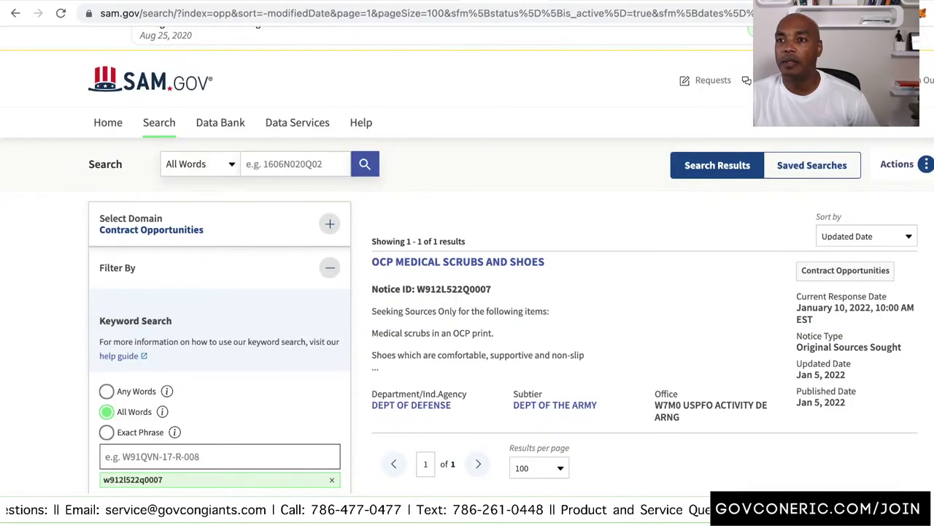
{"action": "left_click", "coordinate": [295, 163]}
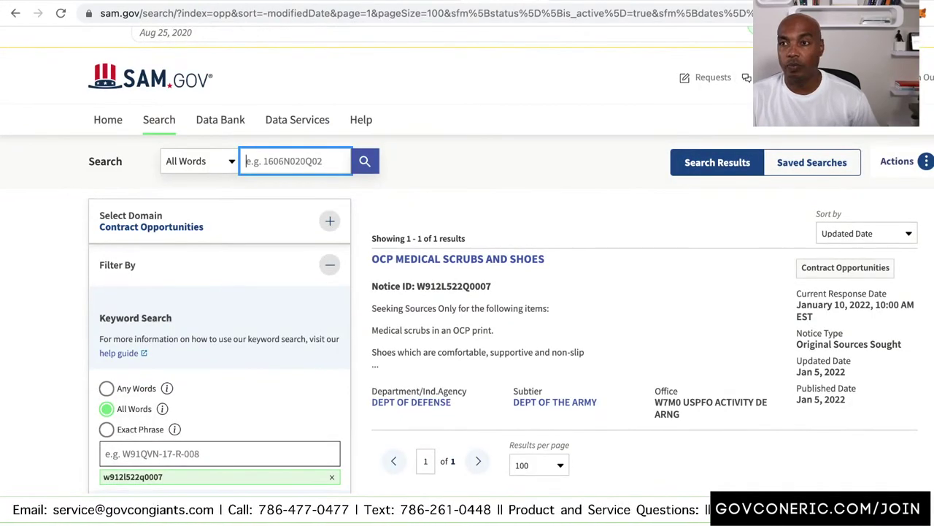
{"action": "key", "text": "super+v"}
{"action": "key", "text": "Return"}
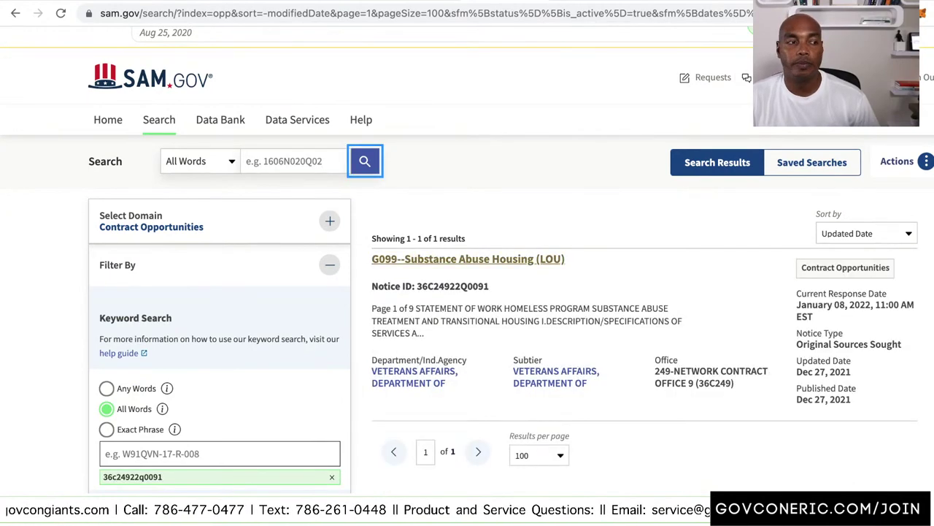
Step: Open the Substance Abuse Housing (LOU) notice and review its general information and classification
{"action": "scroll", "coordinate": [467, 292], "scroll_direction": "down", "scroll_amount": 1}
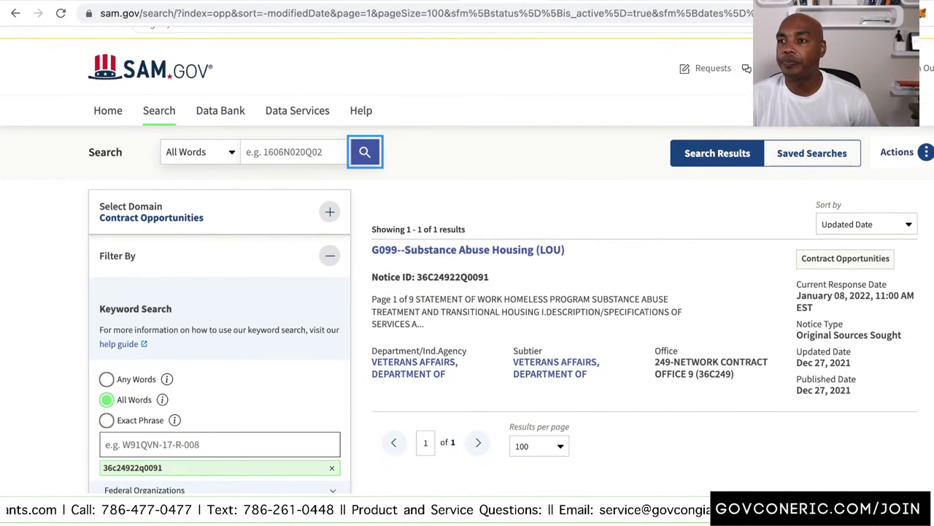
{"action": "left_click", "coordinate": [468, 250]}
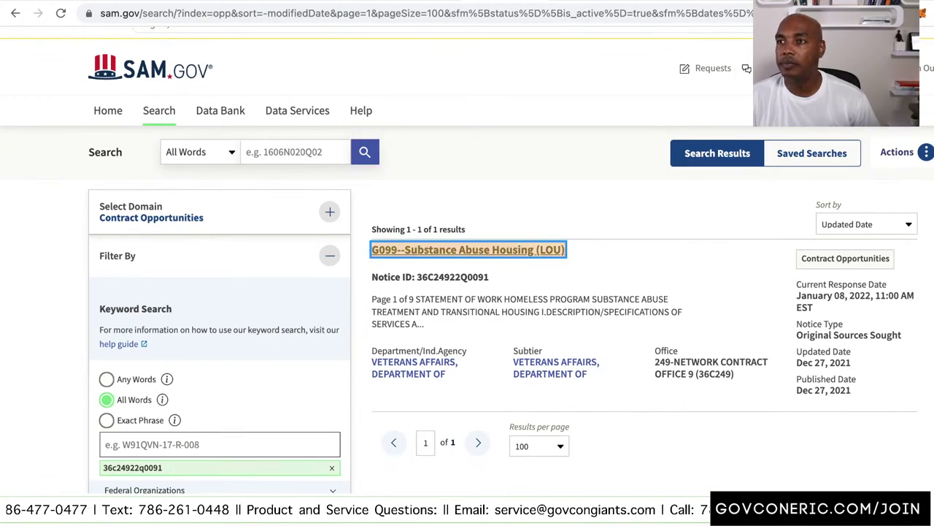
{"action": "key", "text": "Return"}
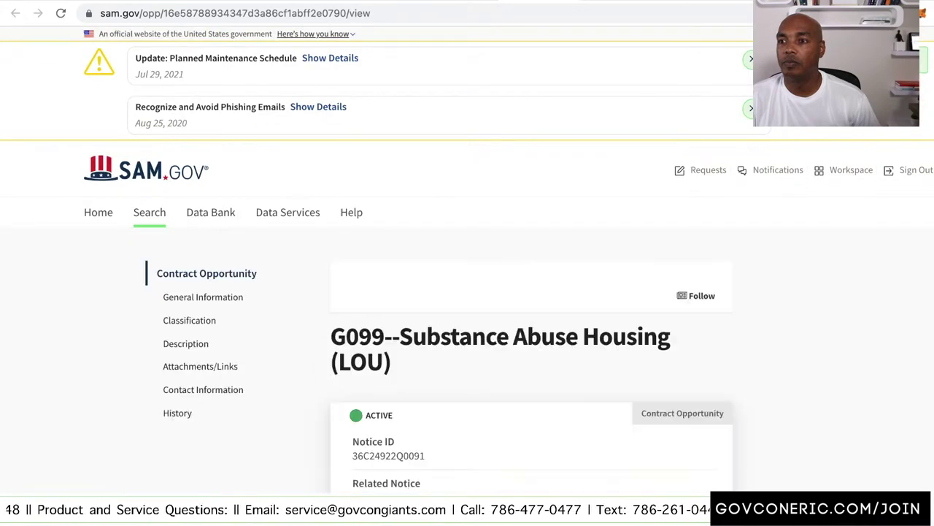
{"action": "scroll", "coordinate": [467, 292], "scroll_direction": "down", "scroll_amount": 4}
{"action": "scroll", "coordinate": [468, 292], "scroll_direction": "down", "scroll_amount": 6}
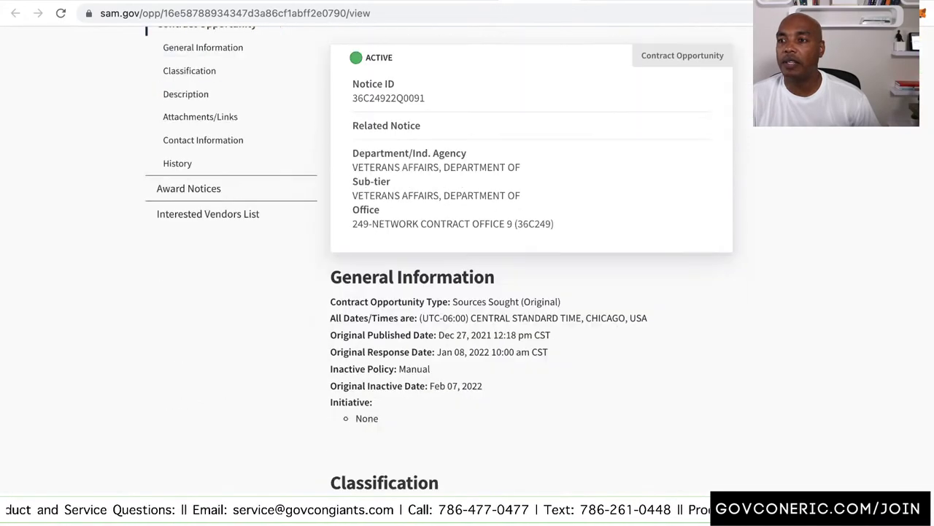
{"action": "scroll", "coordinate": [467, 292], "scroll_direction": "down", "scroll_amount": 2}
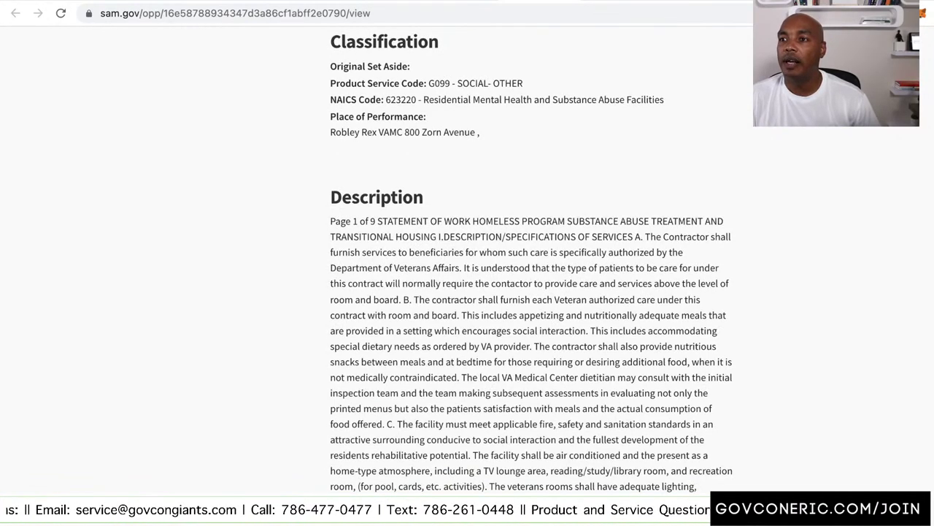
Step: Highlight the description's passage on care above room and board, and read the rest of the statement of work
{"action": "left_click_drag", "start_coordinate": [330, 252], "coordinate": [410, 299]}
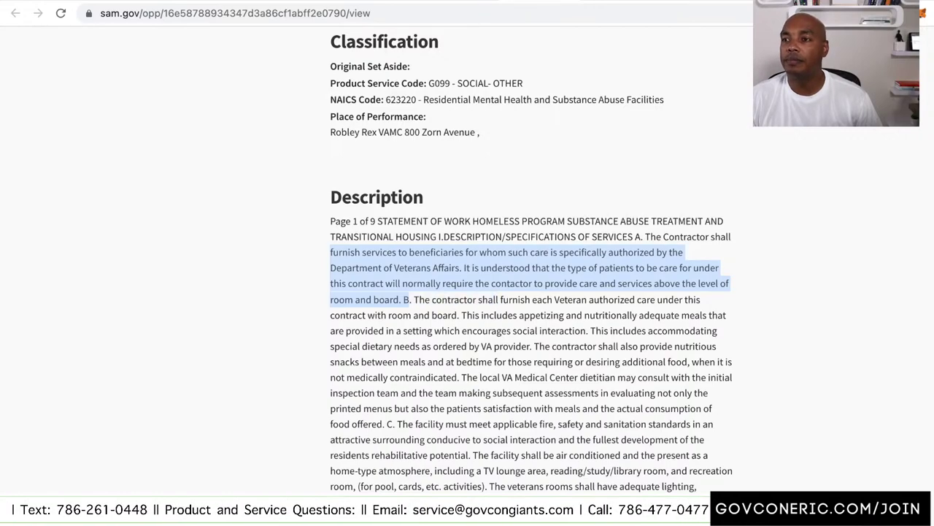
{"action": "scroll", "coordinate": [532, 263], "scroll_direction": "down", "scroll_amount": 5}
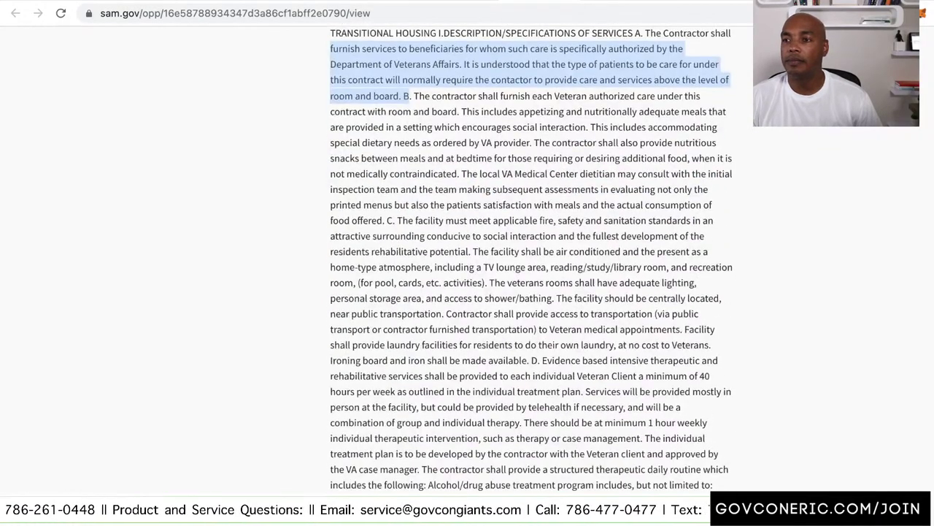
{"action": "scroll", "coordinate": [532, 263], "scroll_direction": "down", "scroll_amount": 8}
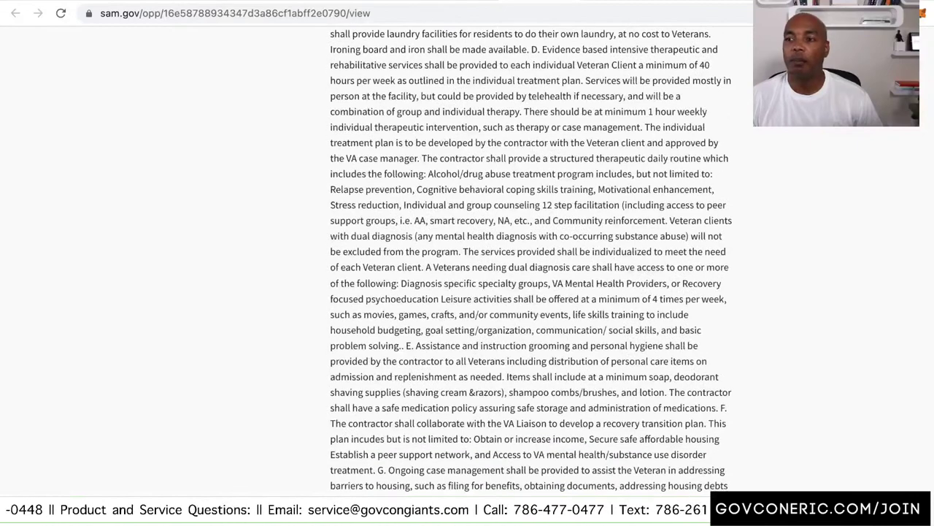
{"action": "scroll", "coordinate": [531, 263], "scroll_direction": "down", "scroll_amount": 7}
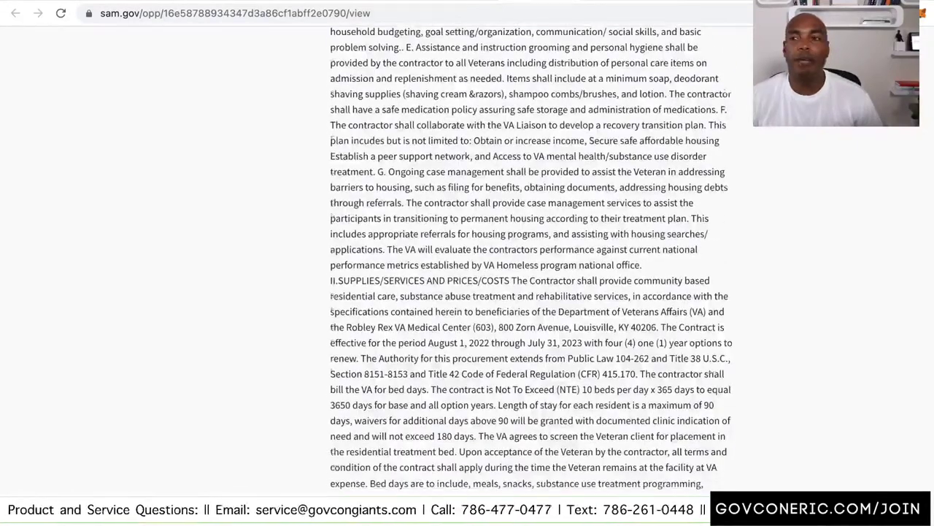
{"action": "scroll", "coordinate": [531, 263], "scroll_direction": "down", "scroll_amount": 1}
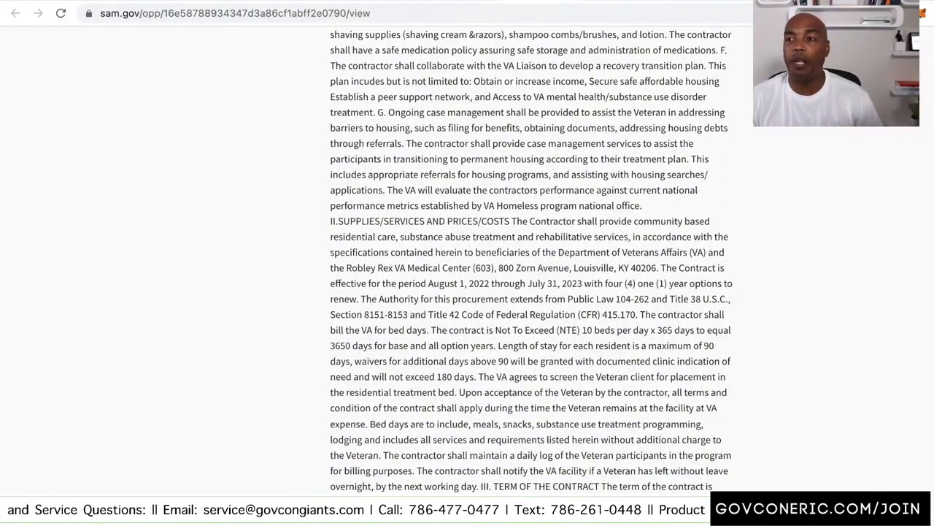
{"action": "scroll", "coordinate": [532, 263], "scroll_direction": "down", "scroll_amount": 2}
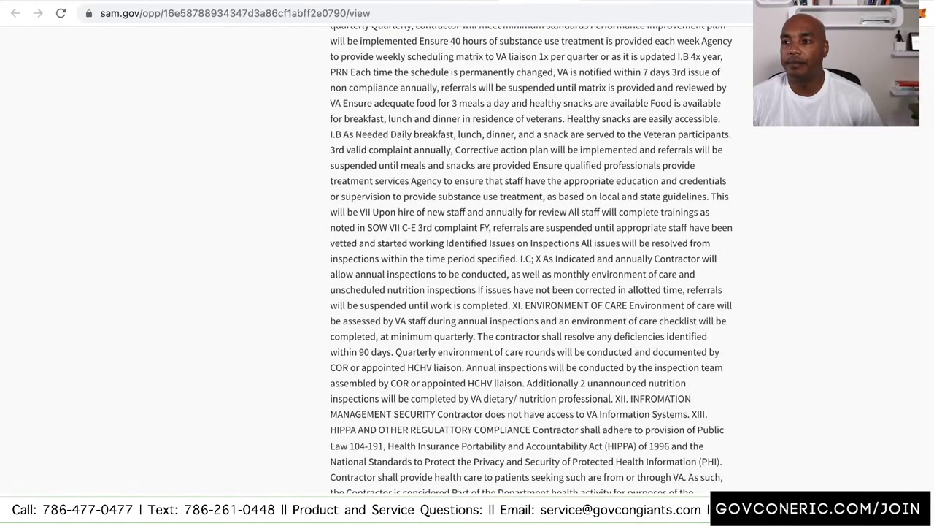
{"action": "scroll", "coordinate": [531, 255], "scroll_direction": "up", "scroll_amount": 10}
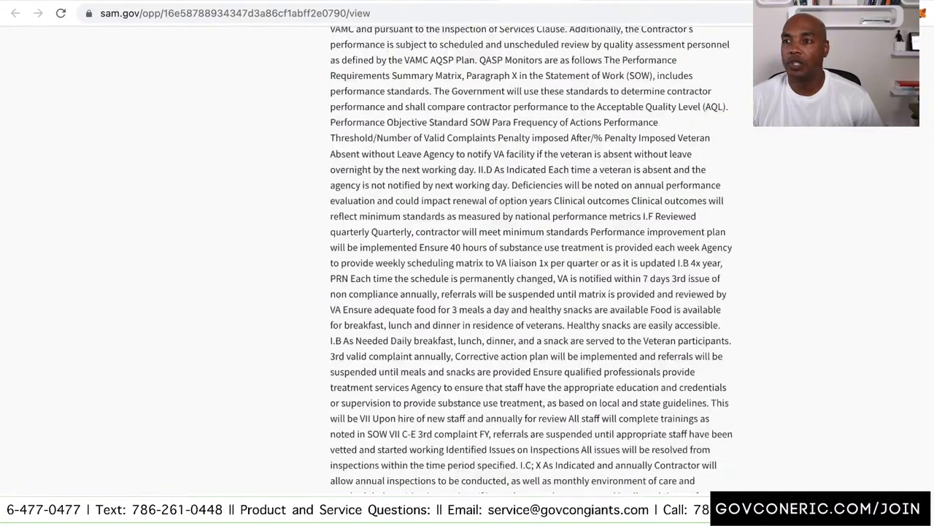
{"action": "scroll", "coordinate": [531, 256], "scroll_direction": "up", "scroll_amount": 20}
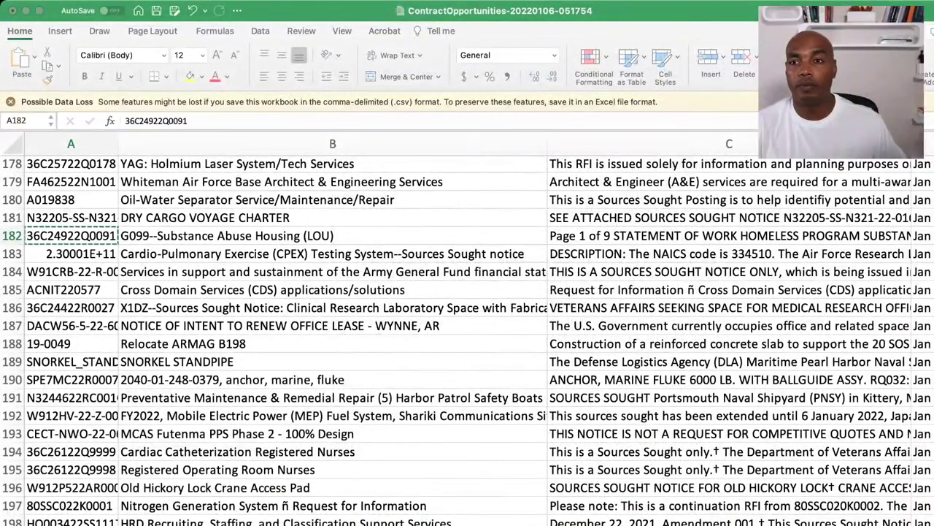
Step: Return to the Excel opportunities list and pick out the Harbor Patrol Safety Boats maintenance and repair title in row 191
{"action": "scroll", "coordinate": [467, 336], "scroll_direction": "down", "scroll_amount": 1}
{"action": "key", "text": "super+Tab"}
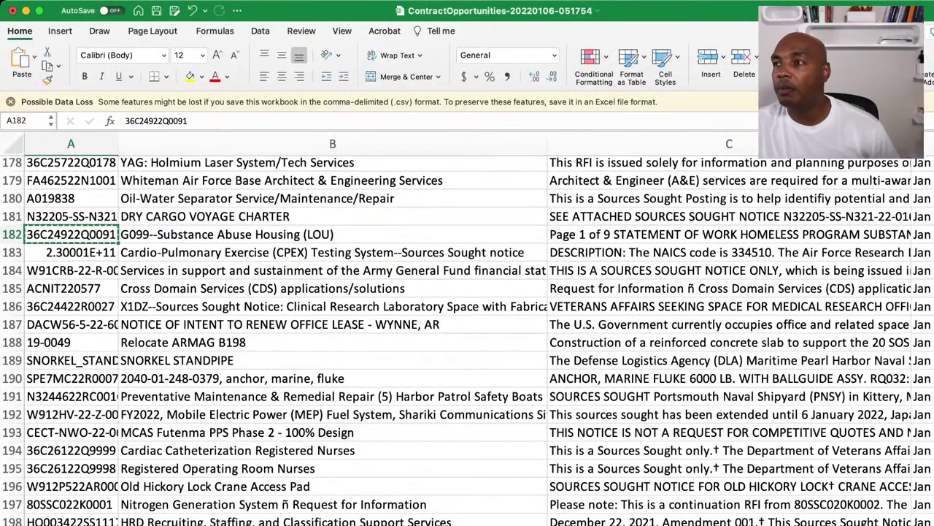
{"action": "scroll", "coordinate": [467, 329], "scroll_direction": "down", "scroll_amount": 1}
{"action": "scroll", "coordinate": [467, 328], "scroll_direction": "down", "scroll_amount": 1}
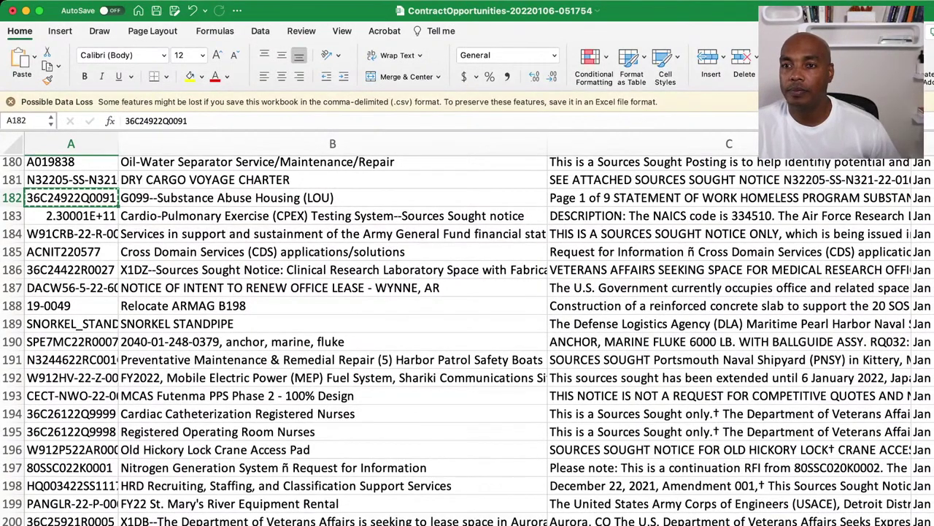
{"action": "scroll", "coordinate": [468, 339], "scroll_direction": "down", "scroll_amount": 2}
{"action": "scroll", "coordinate": [467, 340], "scroll_direction": "down", "scroll_amount": 2}
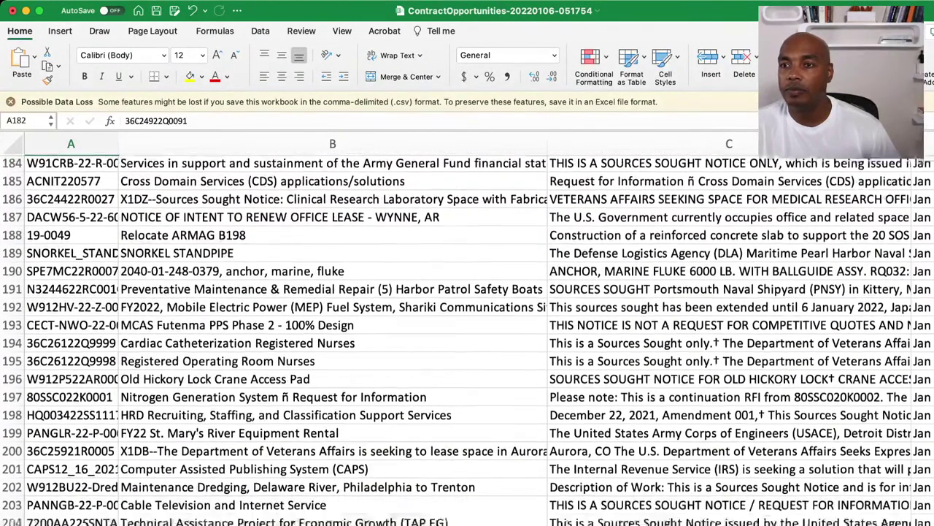
{"action": "left_click", "coordinate": [332, 283]}
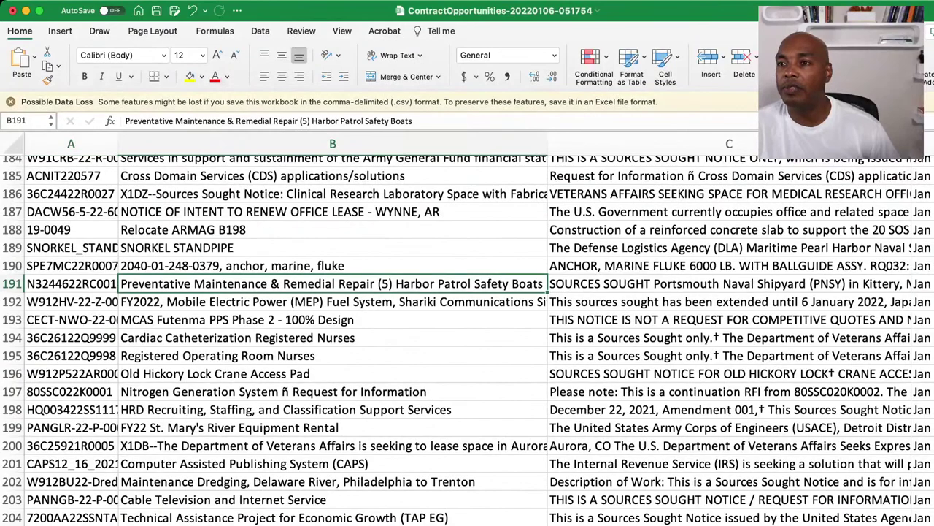
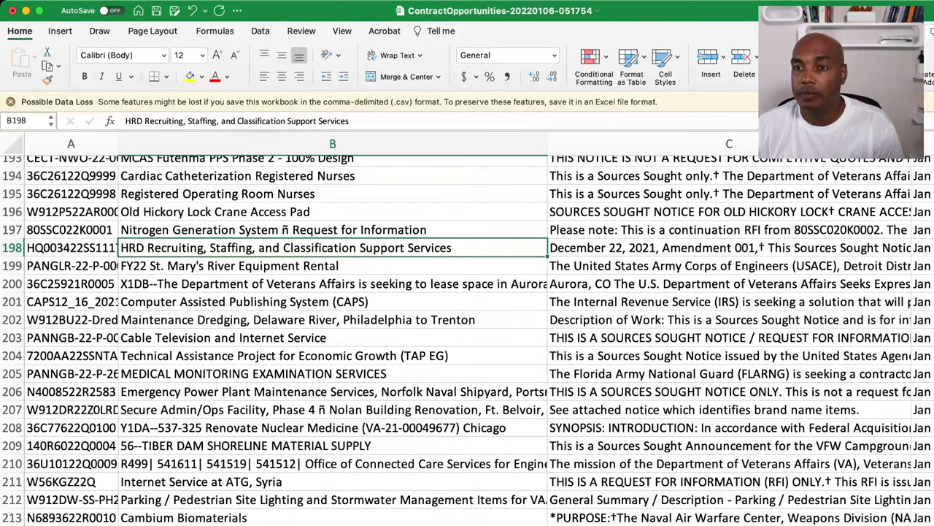
Step: Examine the titles in rows 199 to 202, from St. Mary's River Equipment Rental to the Delaware River maintenance dredging
{"action": "left_click", "coordinate": [333, 265]}
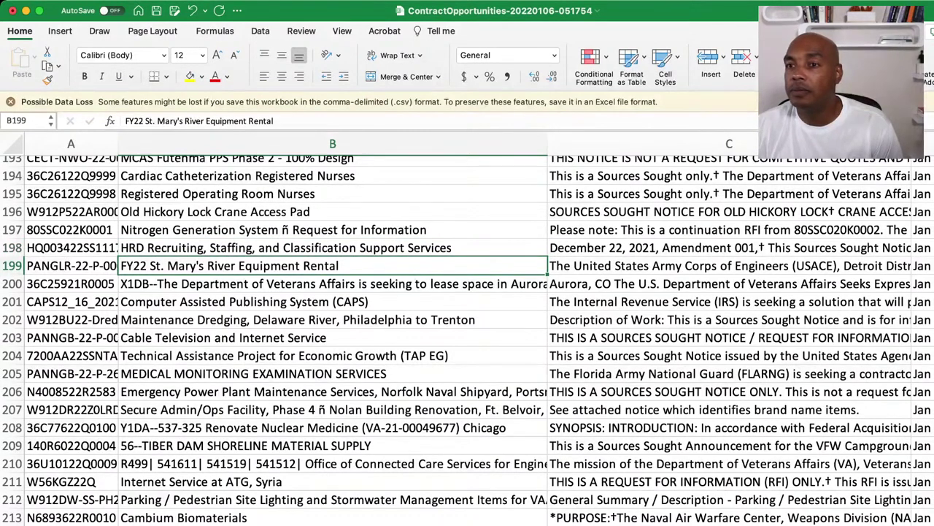
{"action": "left_click", "coordinate": [332, 284]}
{"action": "scroll", "coordinate": [467, 340], "scroll_direction": "down", "scroll_amount": 2}
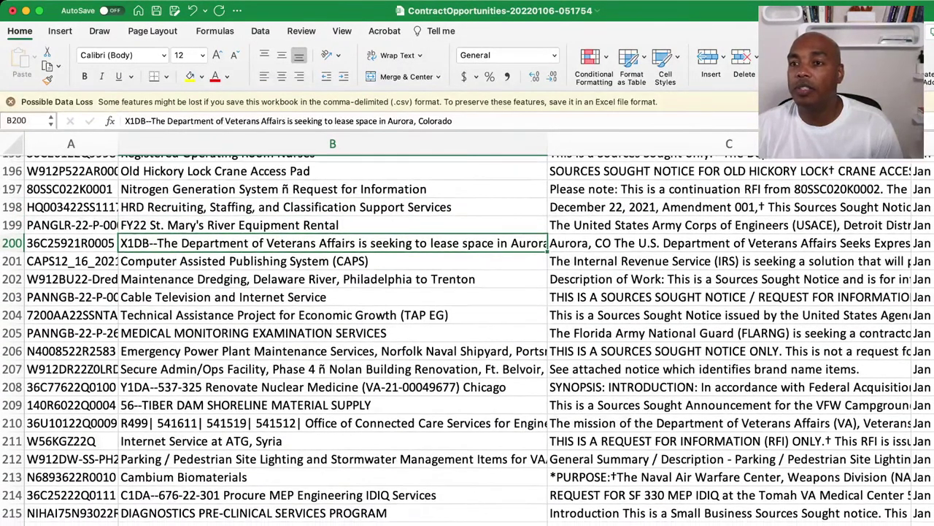
{"action": "left_click", "coordinate": [332, 261]}
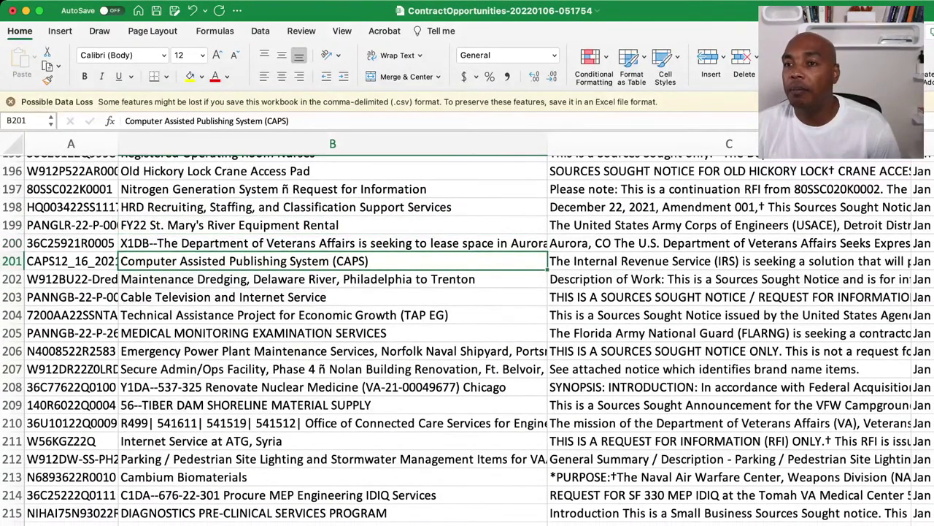
{"action": "left_click", "coordinate": [332, 279]}
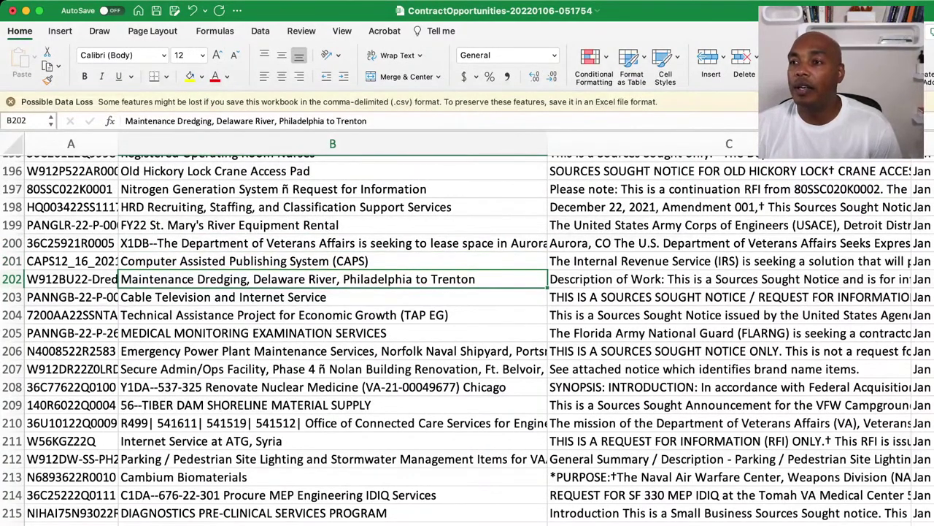
Step: Pick out Technical Assistance Project for Economic Growth (TAP EG) in row 204 and review the titles that follow
{"action": "scroll", "coordinate": [468, 340], "scroll_direction": "down", "scroll_amount": 2}
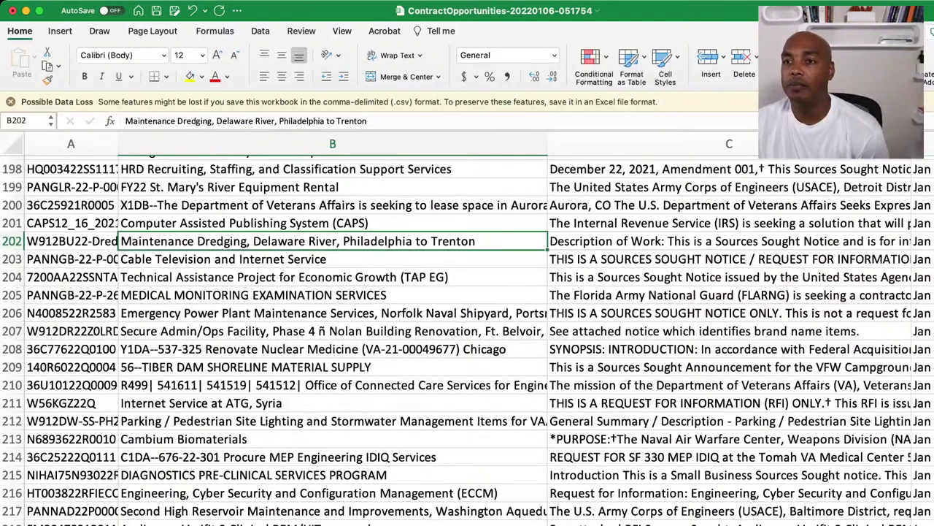
{"action": "scroll", "coordinate": [467, 339], "scroll_direction": "down", "scroll_amount": 2}
{"action": "left_click", "coordinate": [332, 243]}
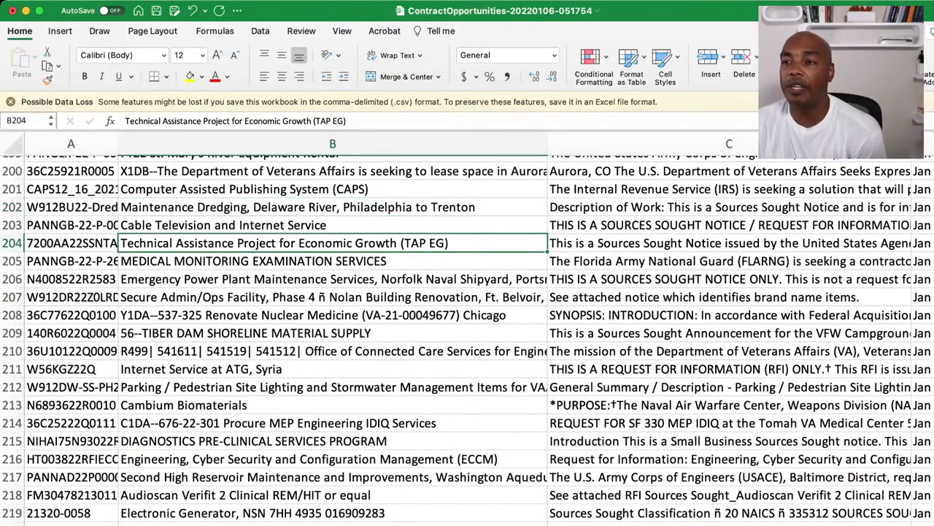
{"action": "scroll", "coordinate": [467, 339], "scroll_direction": "down", "scroll_amount": 4}
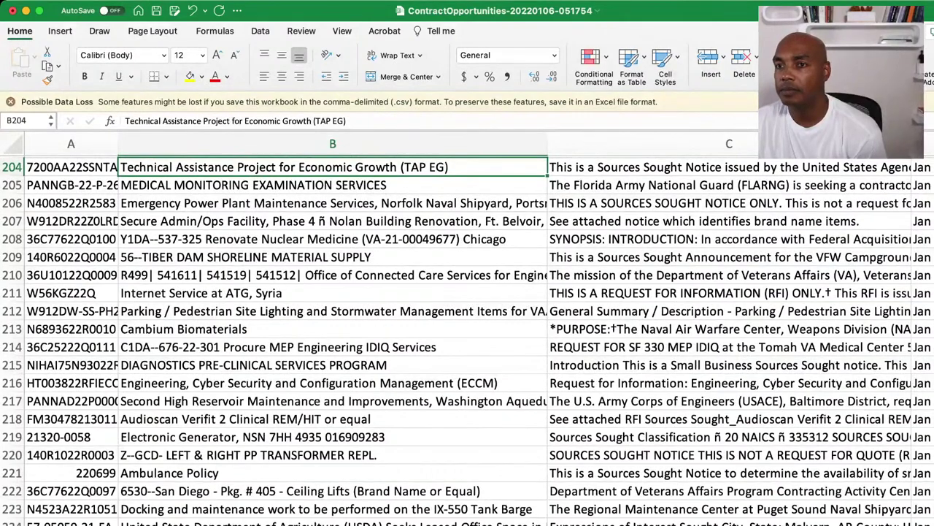
Step: Browse the titles below row 204 and examine the SFS Canopy, USDA leased office space and Okinawa paving entries in rows 226, 224 and 228
{"action": "scroll", "coordinate": [467, 339], "scroll_direction": "down", "scroll_amount": 4}
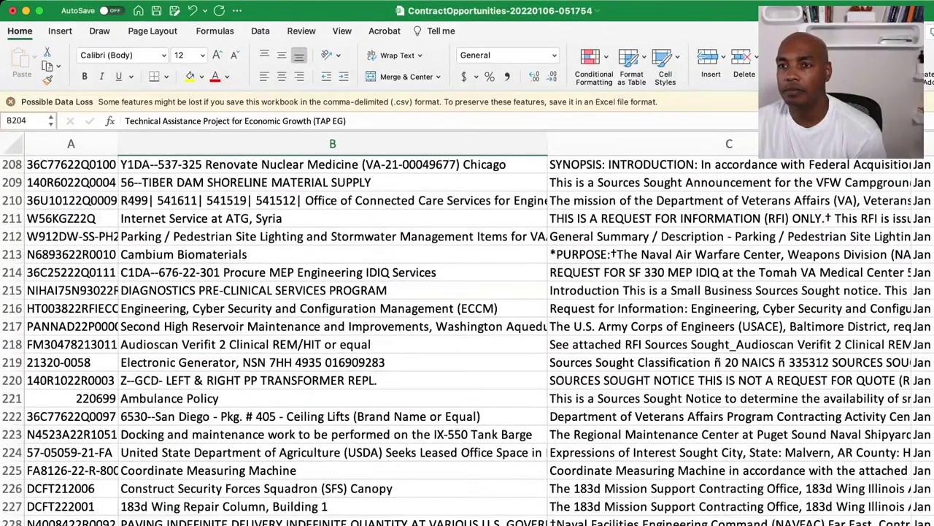
{"action": "scroll", "coordinate": [467, 339], "scroll_direction": "down", "scroll_amount": 10}
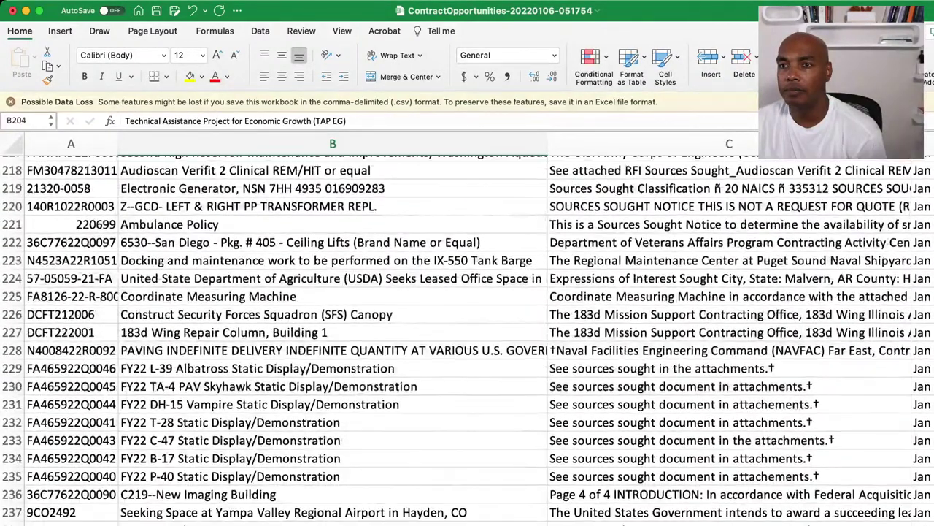
{"action": "scroll", "coordinate": [467, 339], "scroll_direction": "down", "scroll_amount": 3}
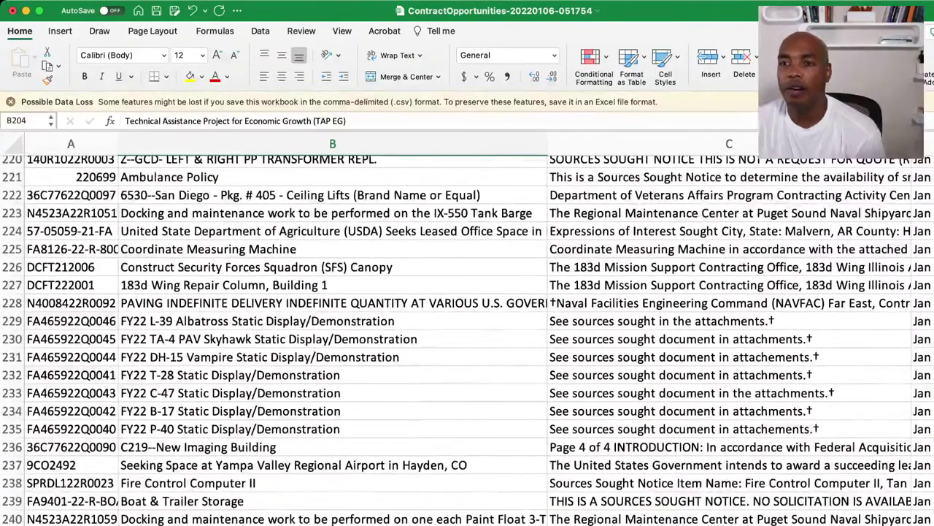
{"action": "scroll", "coordinate": [468, 340], "scroll_direction": "down", "scroll_amount": 2}
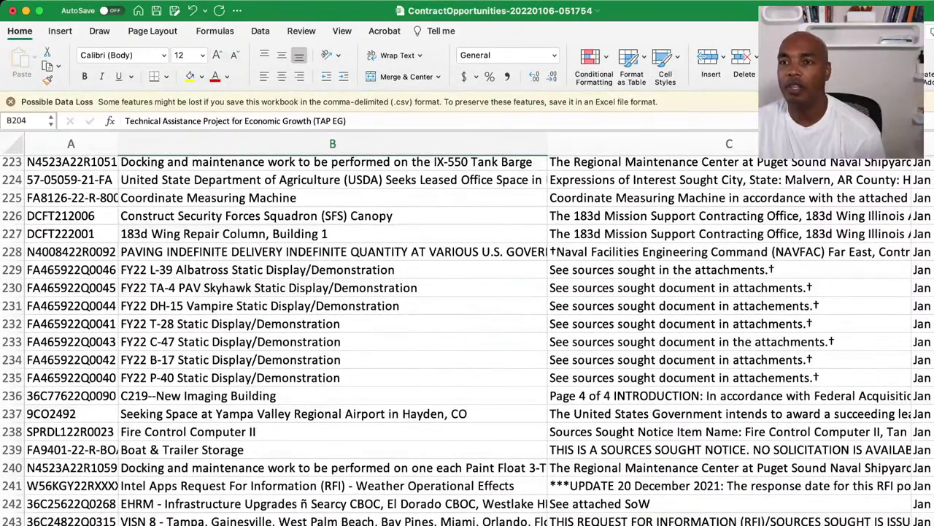
{"action": "left_click", "coordinate": [332, 215]}
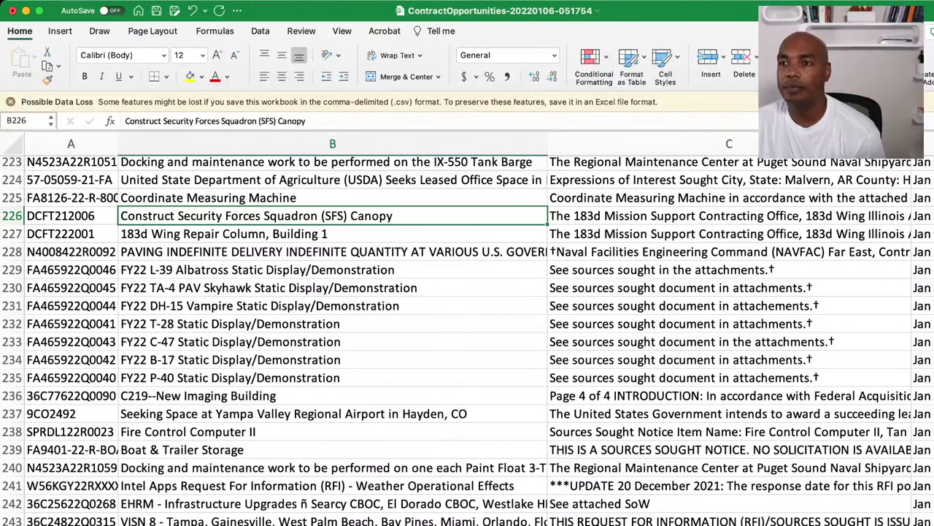
{"action": "left_click", "coordinate": [332, 179]}
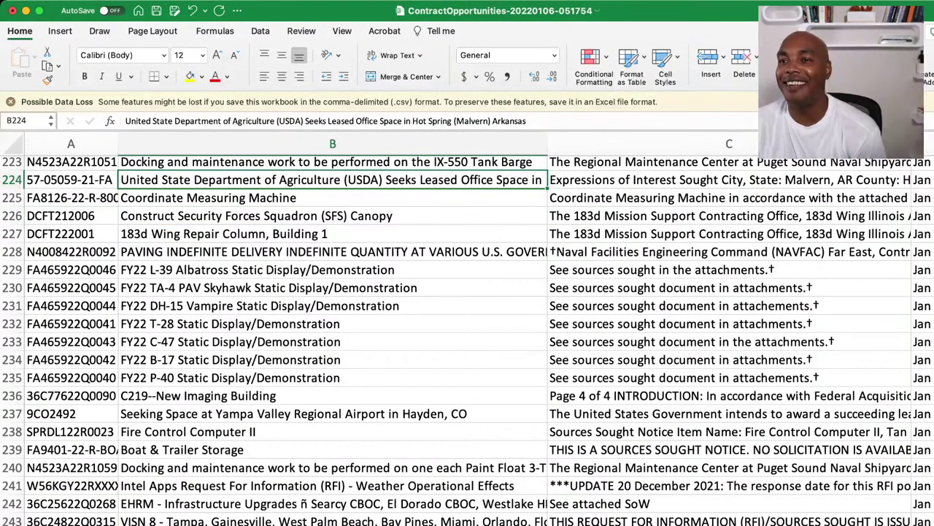
{"action": "left_click", "coordinate": [332, 252]}
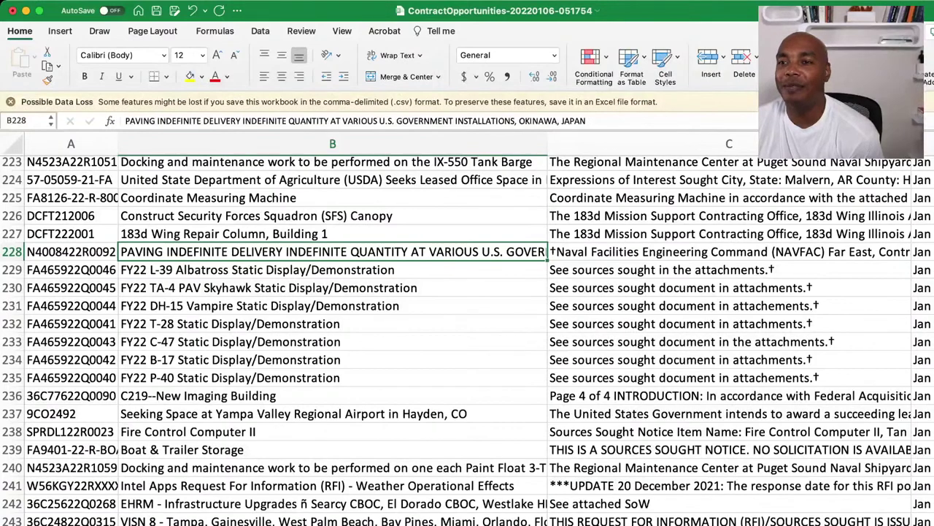
Step: Examine the Paint Float docking title in row 240, plus the VISN 8 indefinite-delivery title and its description in row 243
{"action": "scroll", "coordinate": [468, 339], "scroll_direction": "down", "scroll_amount": 4}
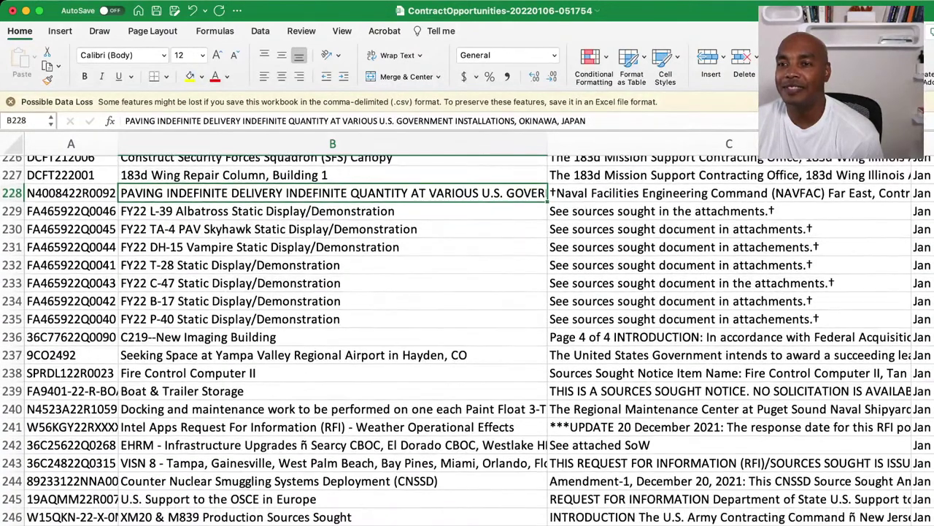
{"action": "scroll", "coordinate": [468, 339], "scroll_direction": "down", "scroll_amount": 6}
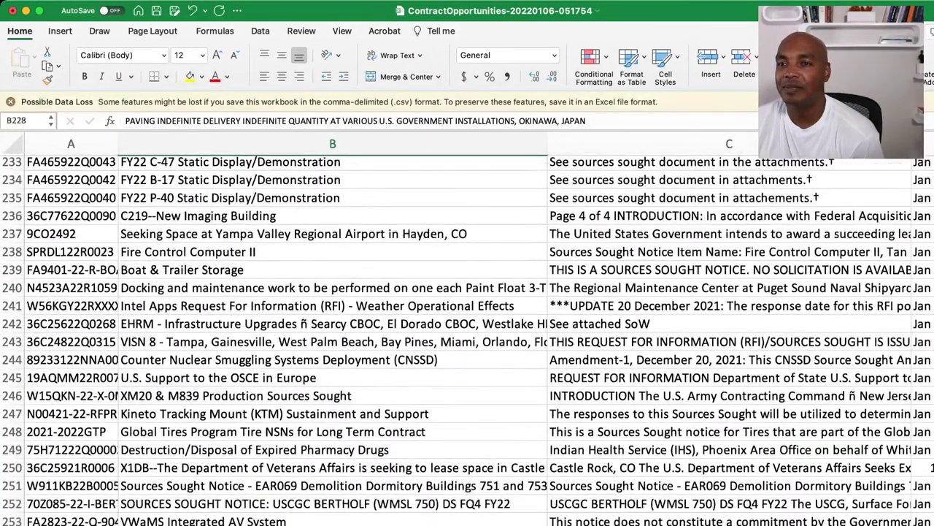
{"action": "scroll", "coordinate": [467, 339], "scroll_direction": "down", "scroll_amount": 3}
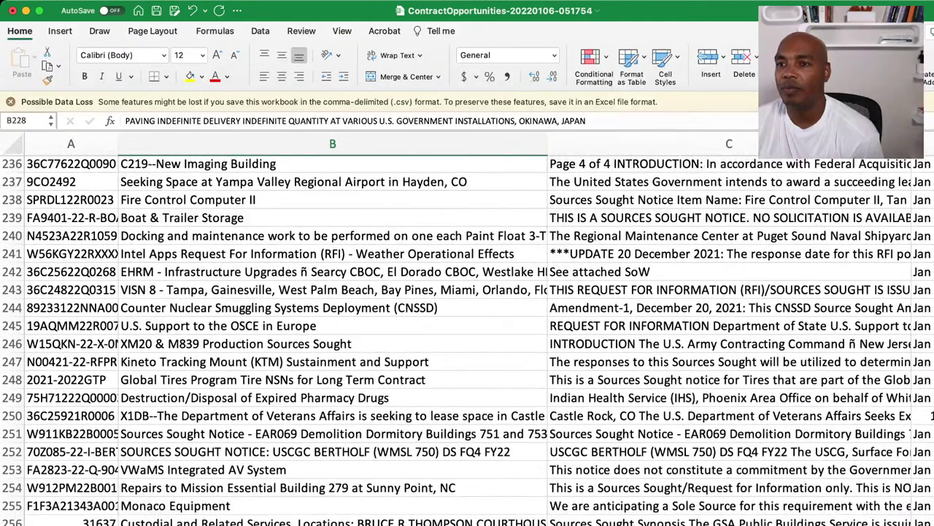
{"action": "left_click", "coordinate": [332, 235]}
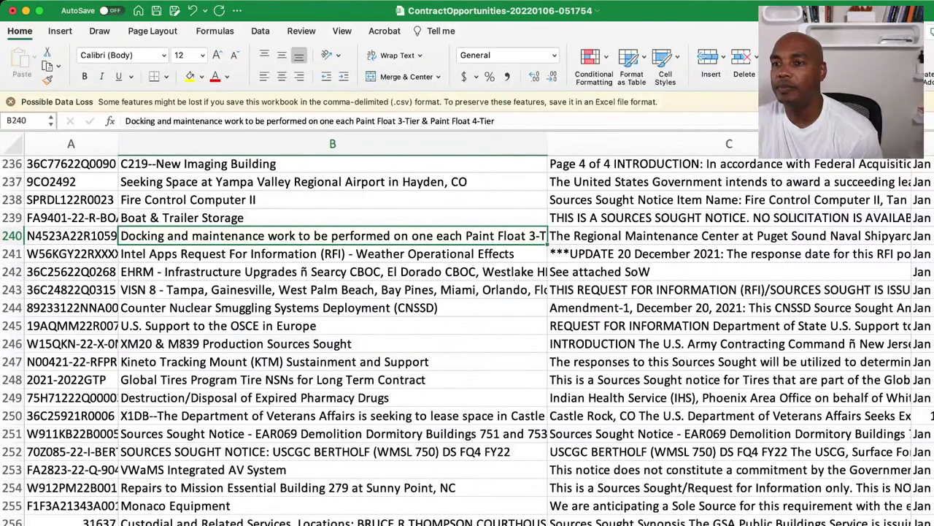
{"action": "left_click", "coordinate": [332, 290]}
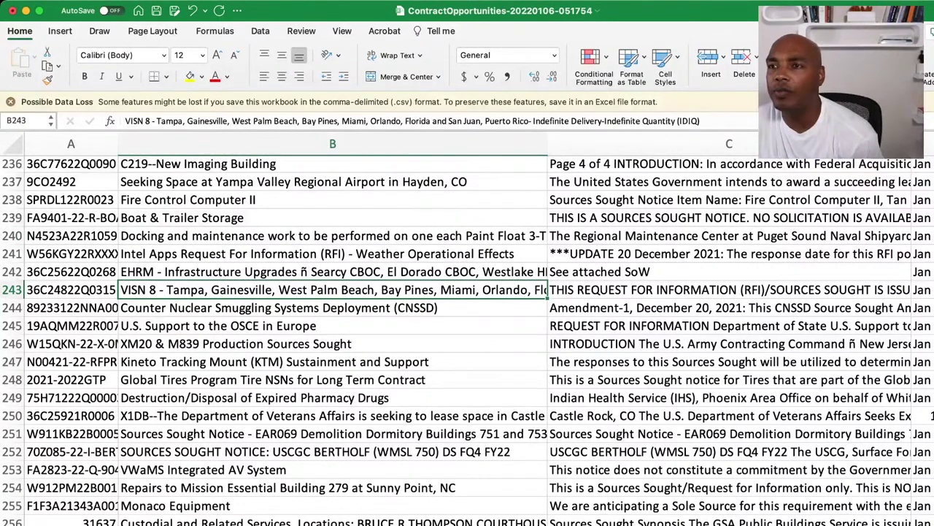
{"action": "left_click", "coordinate": [728, 290]}
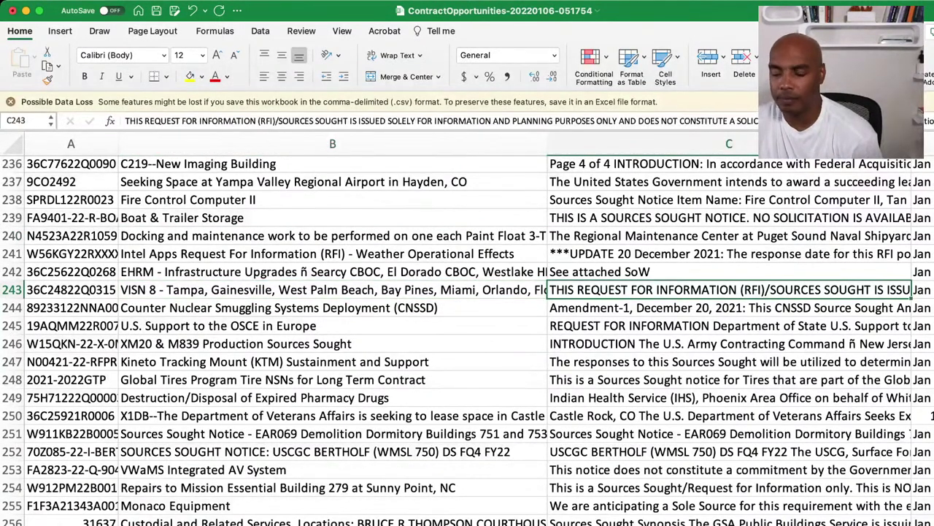
{"action": "left_click", "coordinate": [332, 290]}
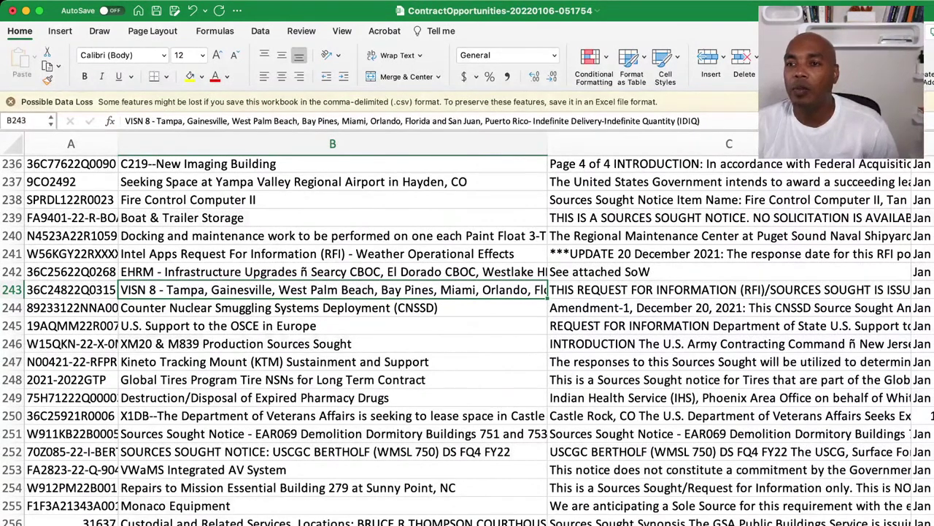
Step: Go through the titles one by one from Counter Nuclear Smuggling Systems Deployment in row 244 to Destruction/Disposal of Expired Pharmacy Drugs in row 249
{"action": "key", "text": "Down"}
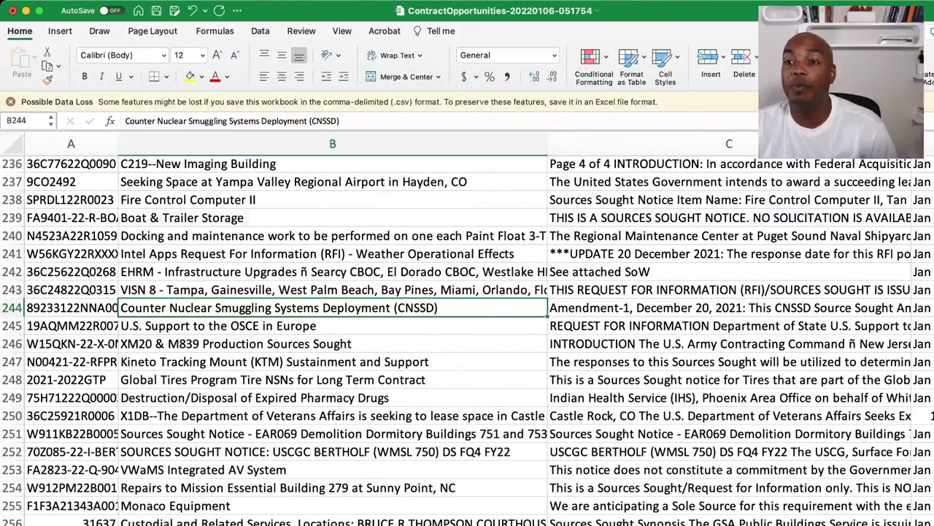
{"action": "key", "text": "Down"}
{"action": "key", "text": "Down"}
{"action": "key", "text": "Down"}
{"action": "key", "text": "Down"}
{"action": "key", "text": "Down"}
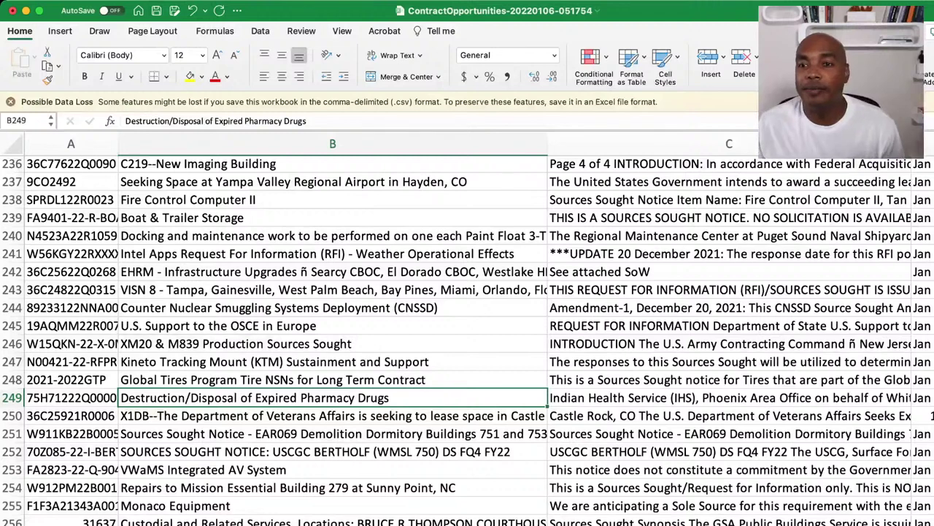
Step: Highlight the notice ID of Destruction/Disposal of Expired Pharmacy Drugs in cell A249 in yellow
{"action": "left_click", "coordinate": [71, 397]}
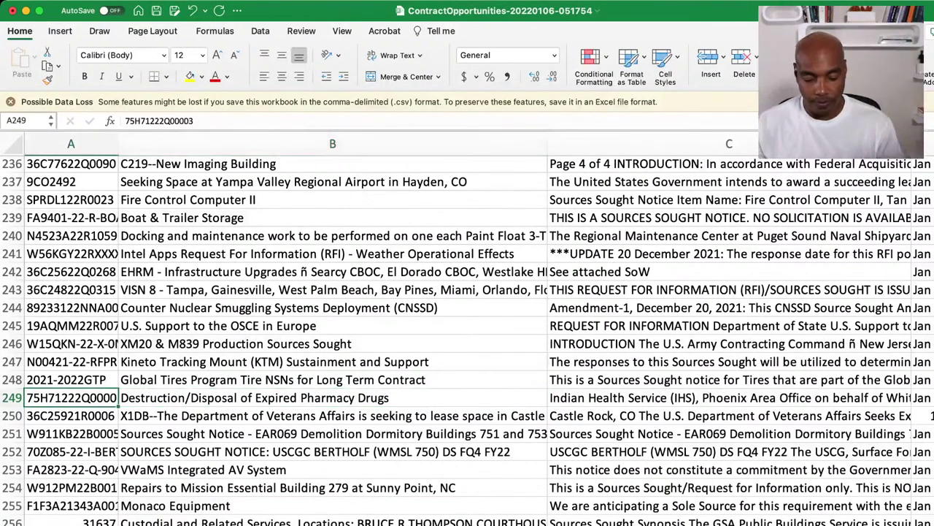
{"action": "key", "text": "super+c"}
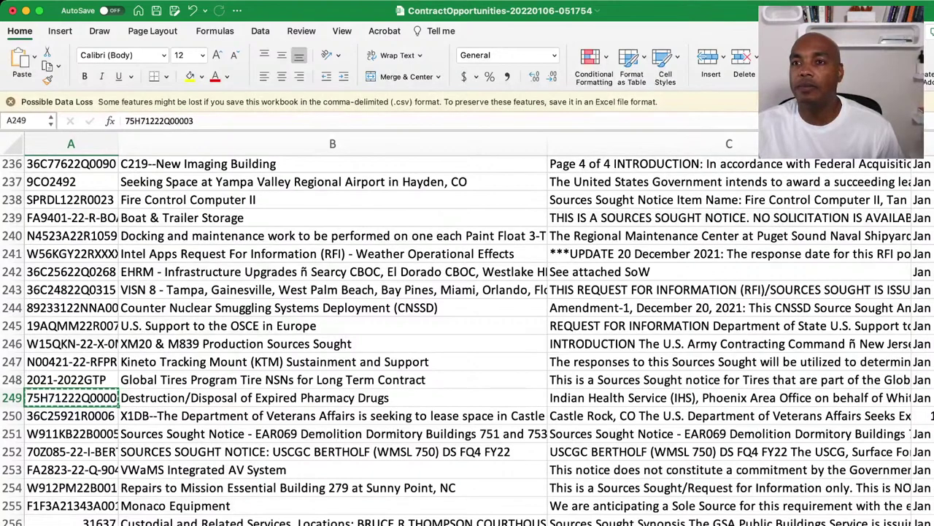
{"action": "left_click", "coordinate": [190, 76]}
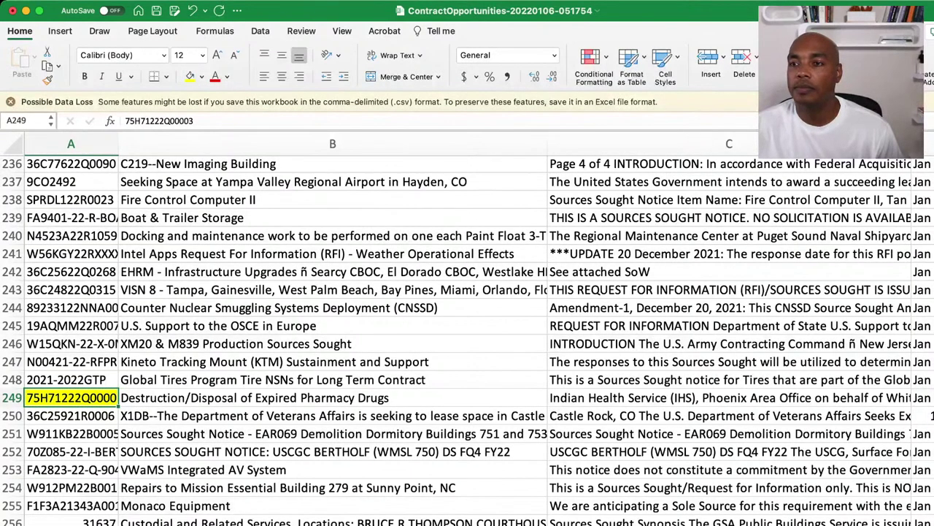
Step: Review the titles after row 249 and pick out the Custodial and Related Services opportunity in Reno, Nevada, in row 256
{"action": "scroll", "coordinate": [468, 339], "scroll_direction": "down", "scroll_amount": 8}
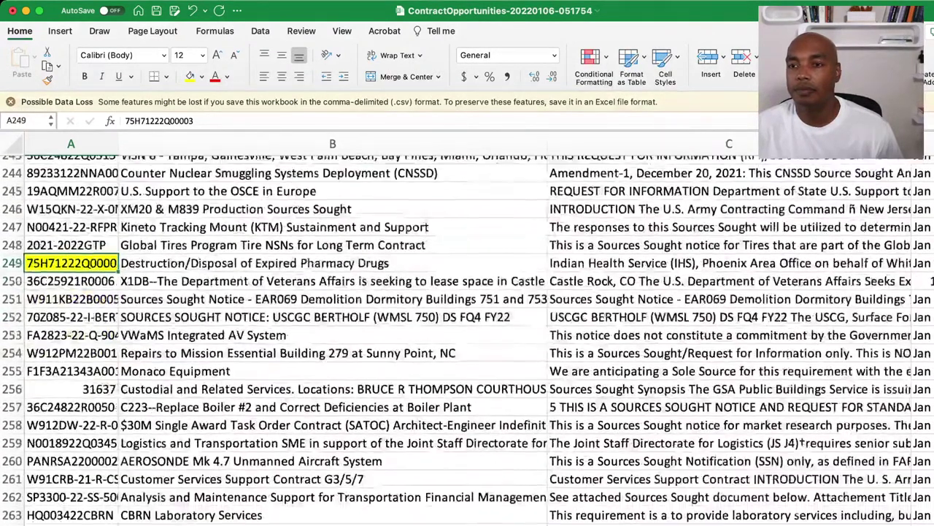
{"action": "scroll", "coordinate": [467, 340], "scroll_direction": "down", "scroll_amount": 6}
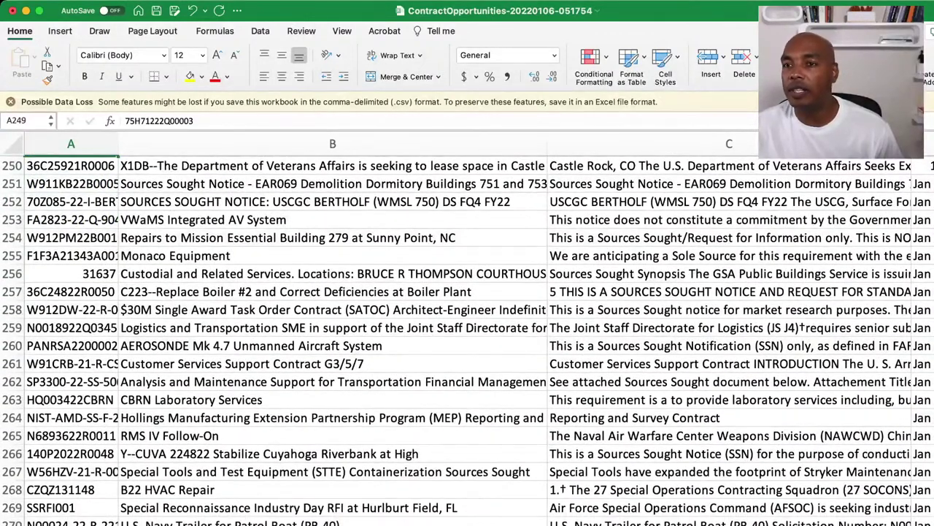
{"action": "left_click", "coordinate": [332, 274]}
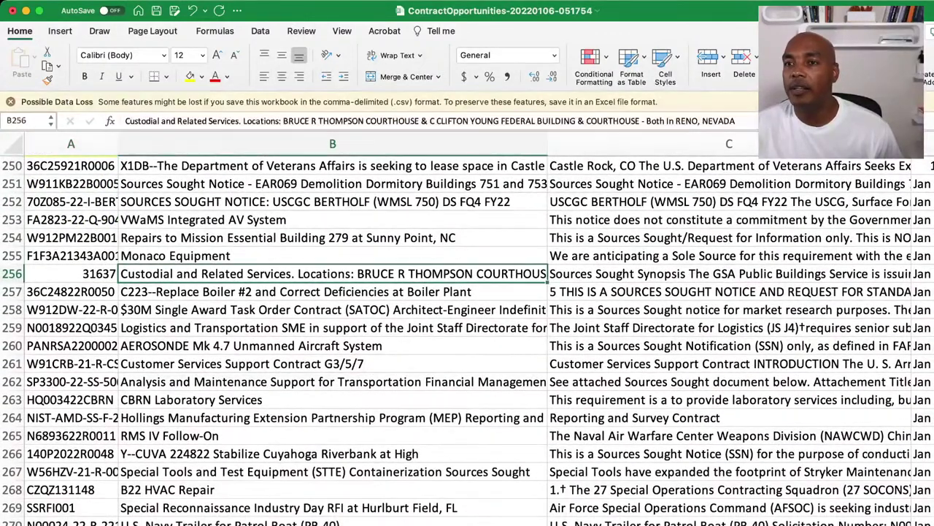
{"action": "scroll", "coordinate": [467, 339], "scroll_direction": "down", "scroll_amount": 1}
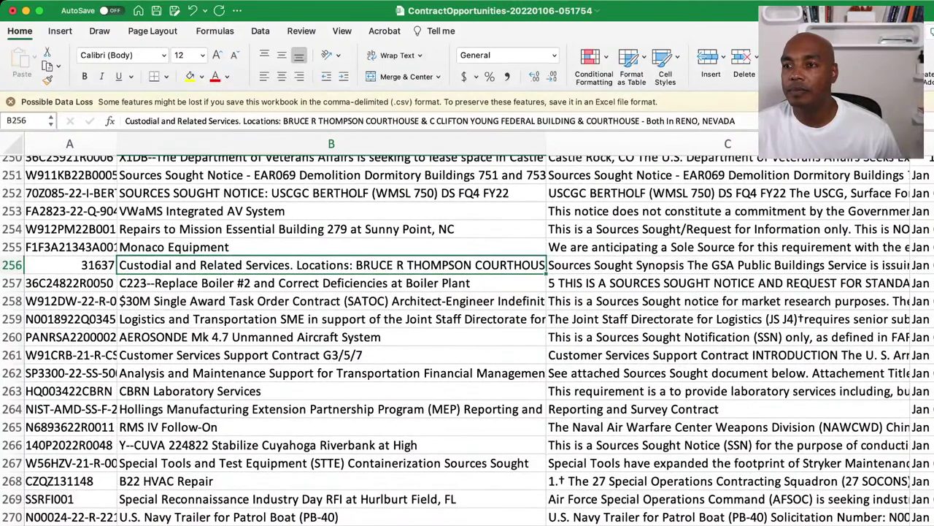
Step: Check the $30M Single Award Task Order Contract (SATOC) title in row 258 and highlight its notice ID in yellow
{"action": "left_click", "coordinate": [331, 301]}
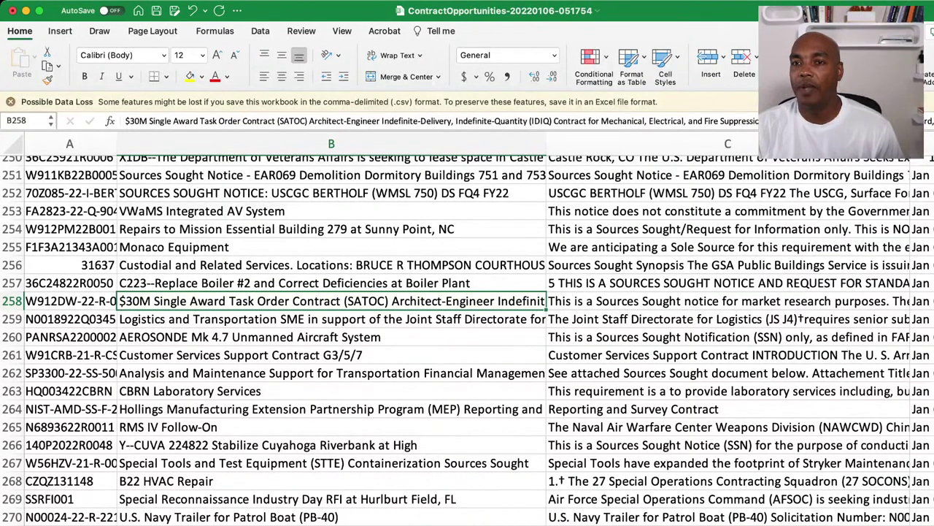
{"action": "left_click", "coordinate": [70, 301]}
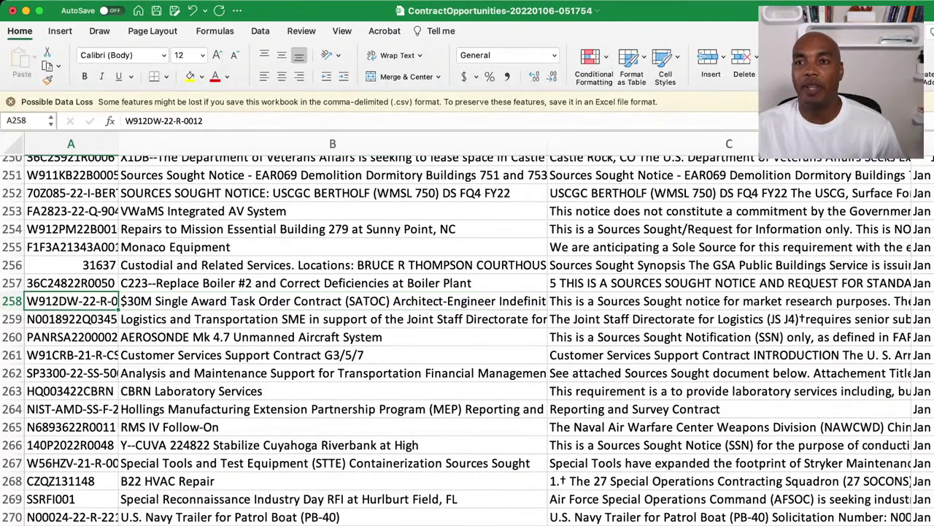
{"action": "left_click", "coordinate": [189, 77]}
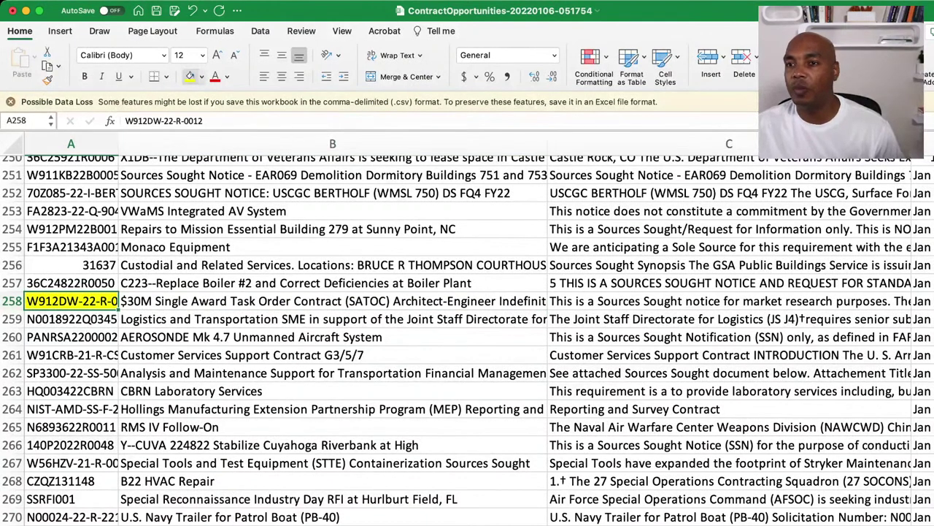
Step: Read the title and description of the Logistics and Transportation SME opportunity for the Joint Staff Directorate for Logistics in row 259
{"action": "left_click", "coordinate": [332, 319]}
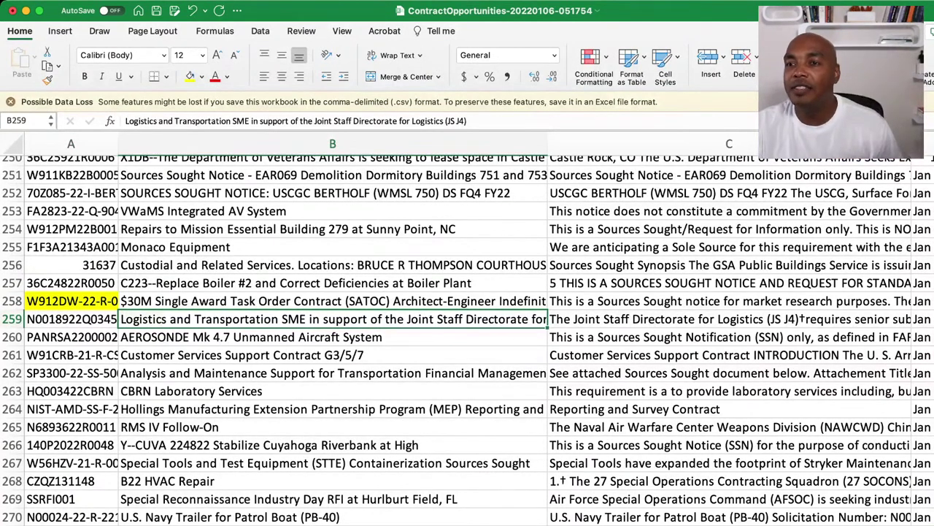
{"action": "left_click", "coordinate": [71, 319]}
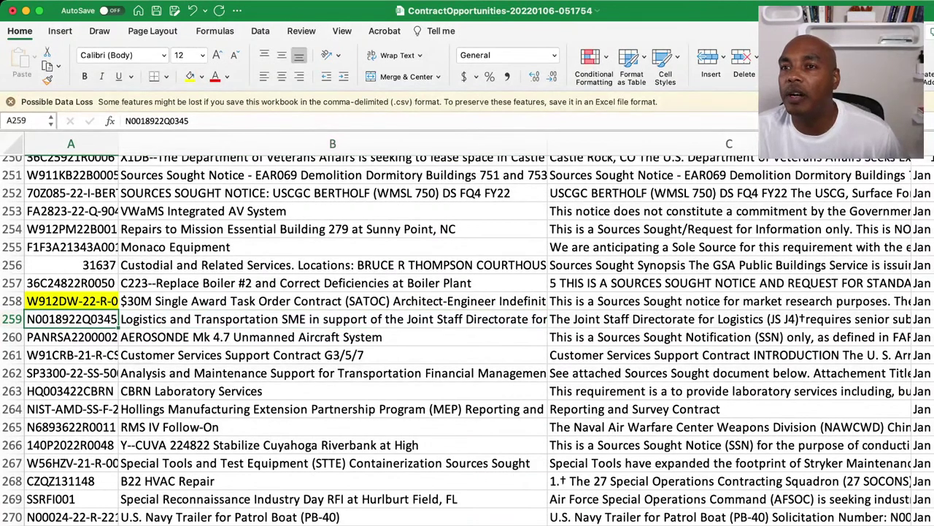
{"action": "left_click", "coordinate": [332, 319]}
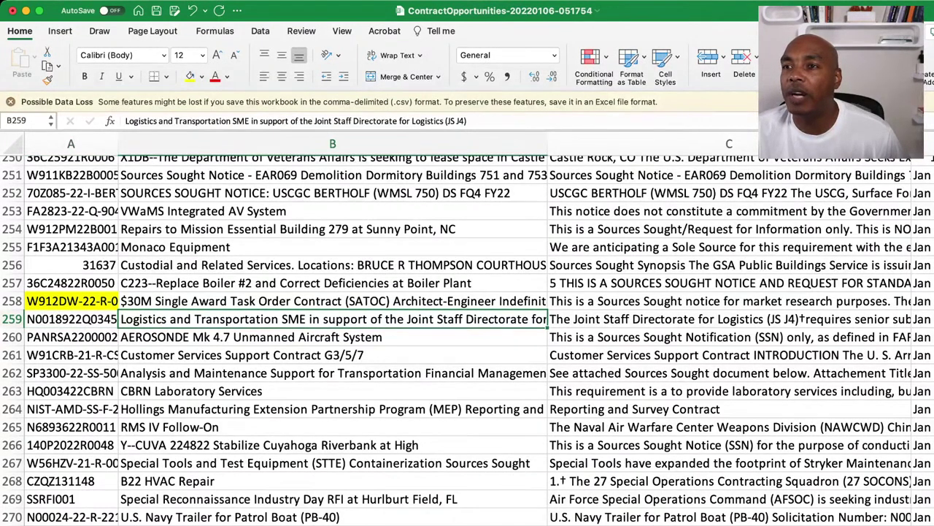
{"action": "left_click", "coordinate": [728, 319]}
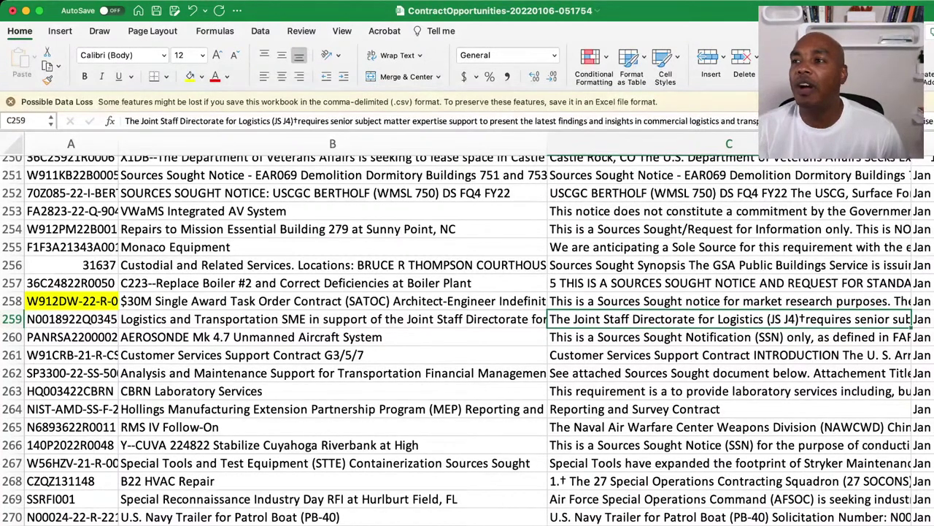
{"action": "left_click", "coordinate": [333, 319]}
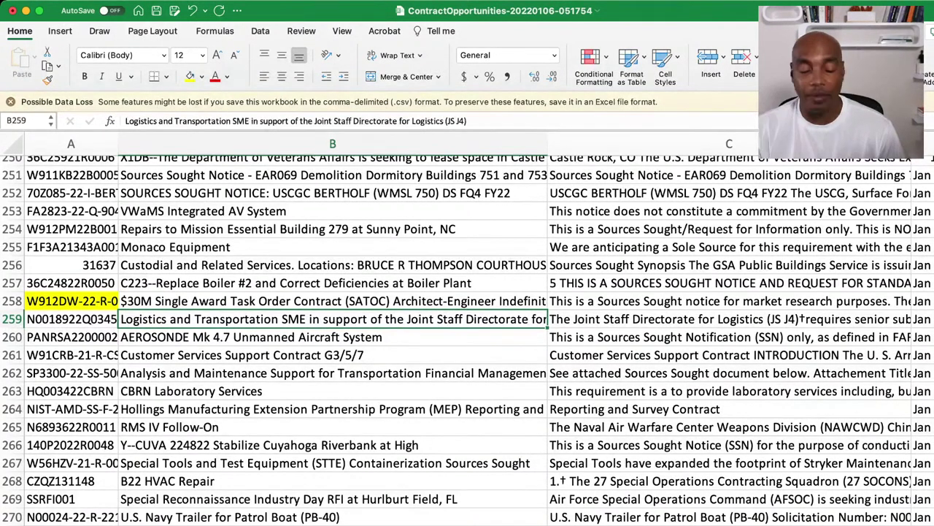
Step: Copy the notice ID in cell A259, switch to SAM.gov in the browser, and close the Substance Abuse Housing notice
{"action": "left_click", "coordinate": [71, 319]}
{"action": "key", "text": "super+c"}
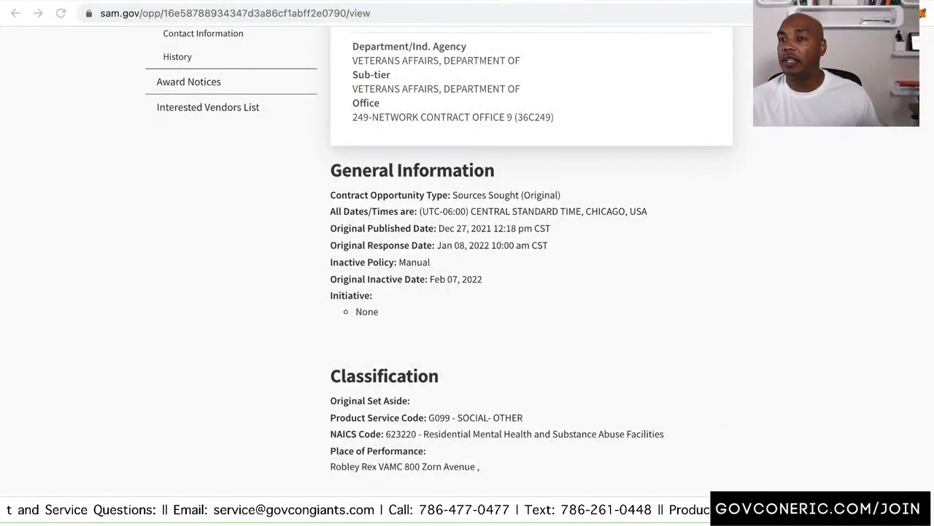
{"action": "scroll", "coordinate": [467, 262], "scroll_direction": "up", "scroll_amount": 7}
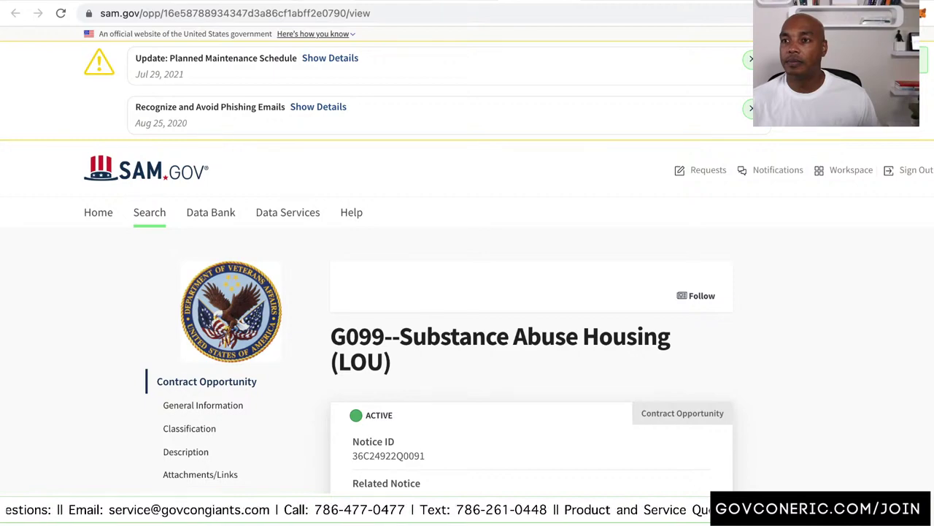
{"action": "key", "text": "super+w"}
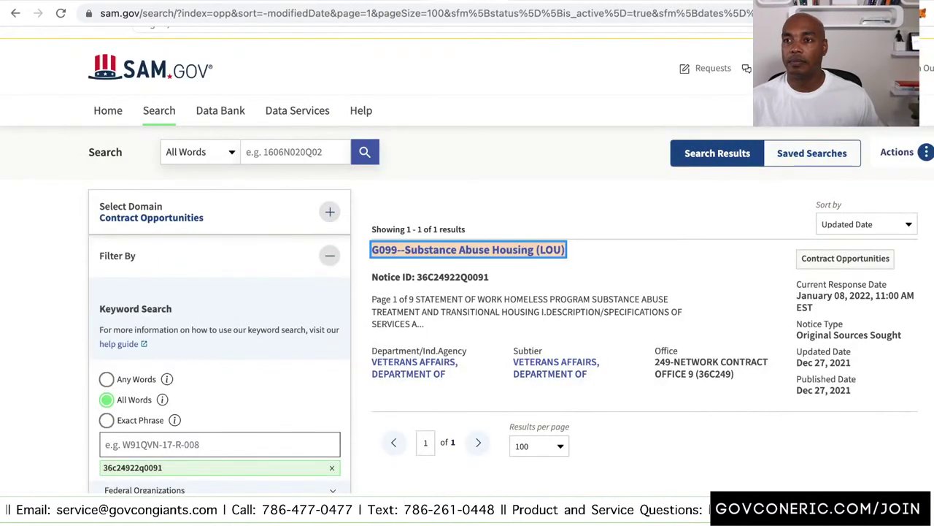
Step: Search the contract opportunities for notice ID N0018922Q0345 and open the Logistics and Transportation SME notice, dismissing the site's welcome message
{"action": "left_click", "coordinate": [247, 152]}
{"action": "key", "text": "ctrl+v"}
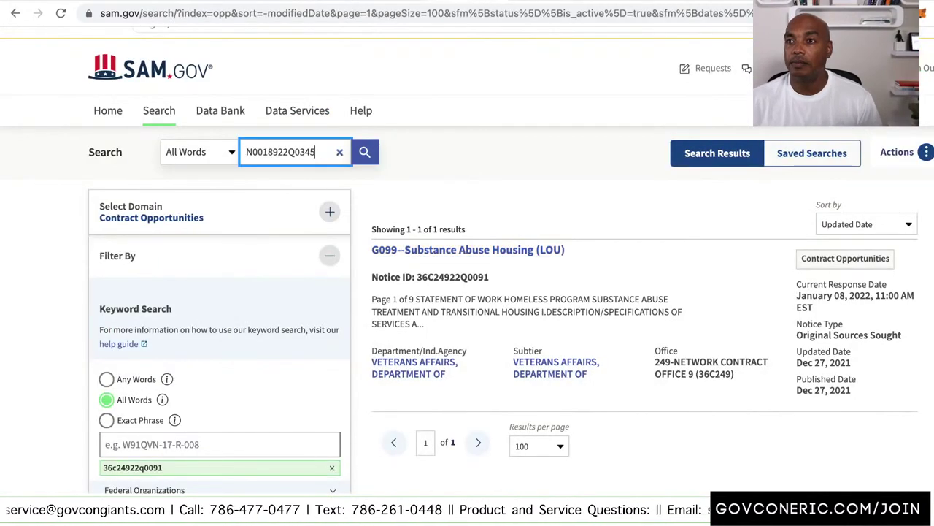
{"action": "key", "text": "Return"}
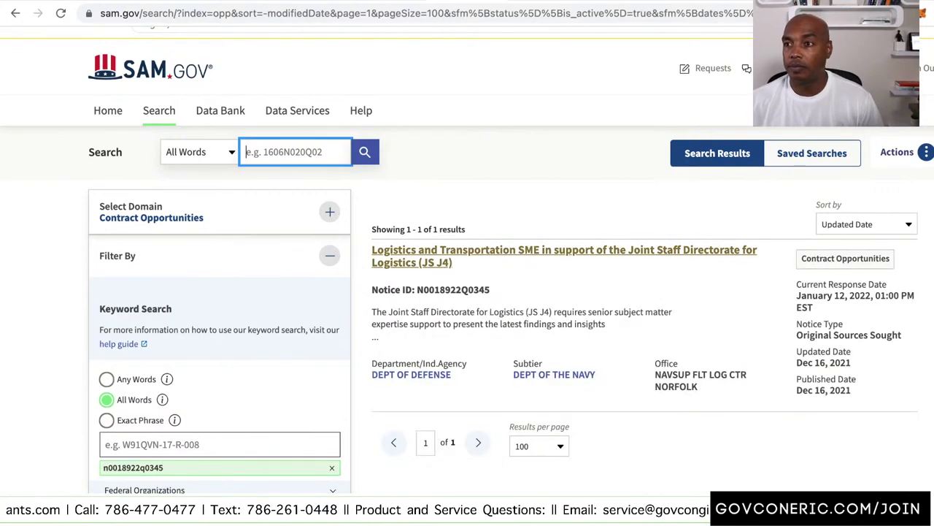
{"action": "left_click", "coordinate": [564, 249]}
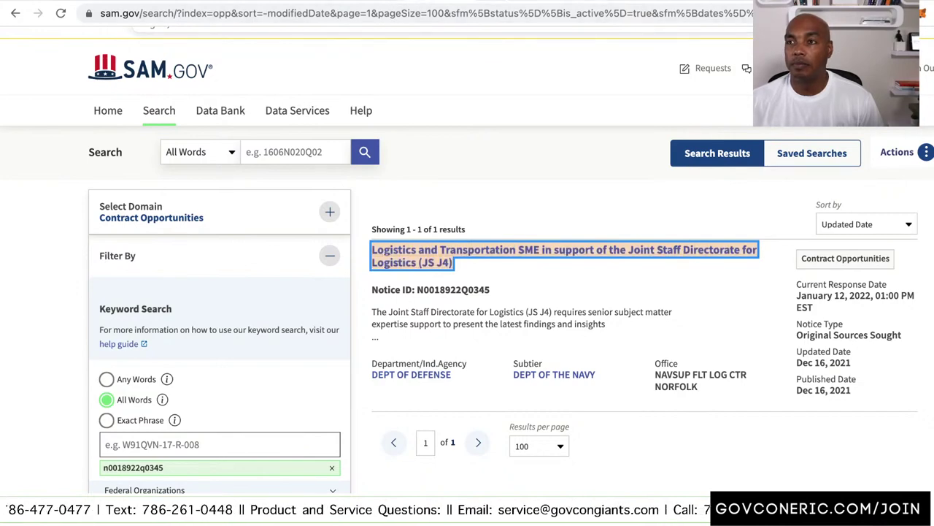
{"action": "key", "text": "Return"}
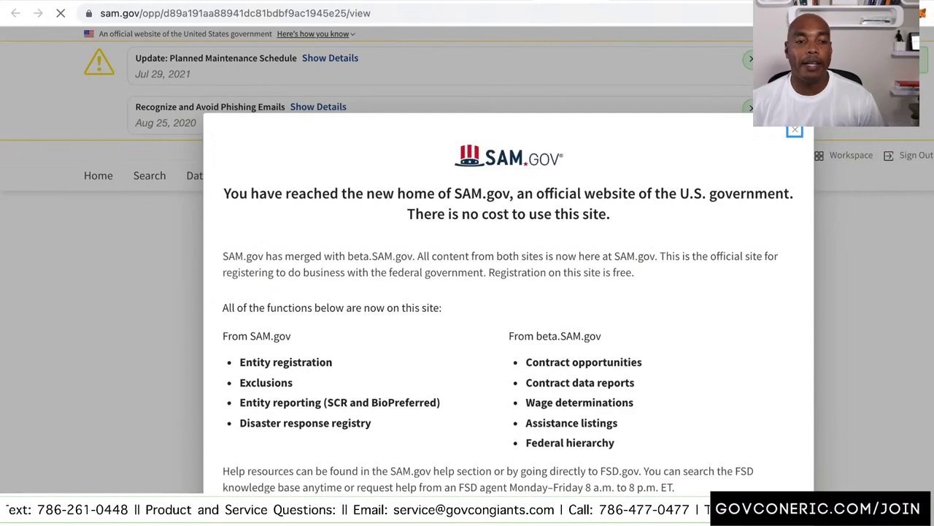
{"action": "key", "text": "Escape"}
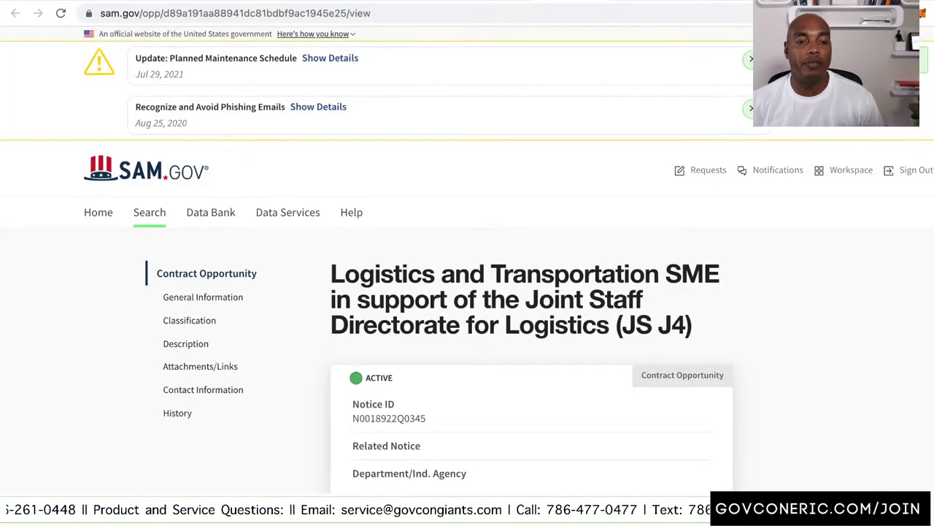
Step: Read the Logistics and Transportation SME notice's general information, classification and description, focusing on the commercial logistics expertise and "challenge sessions" requirement
{"action": "scroll", "coordinate": [468, 292], "scroll_direction": "down", "scroll_amount": 4}
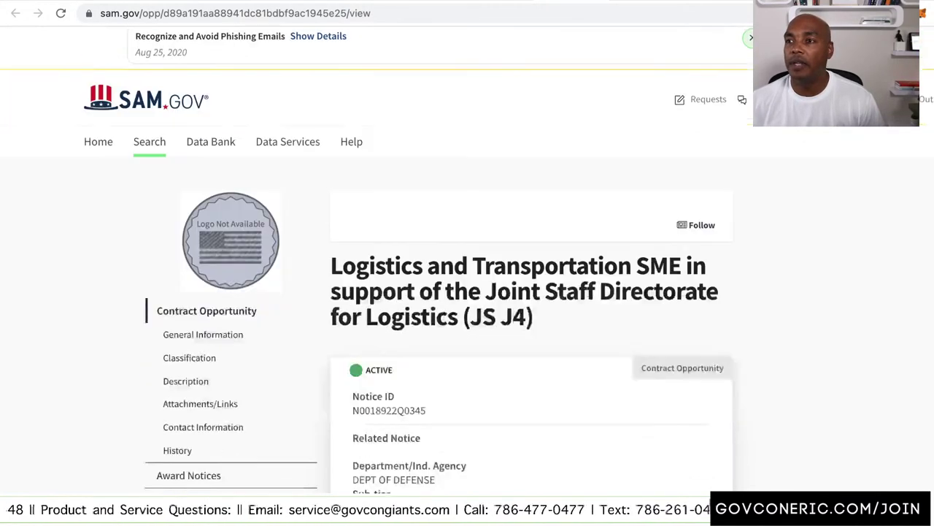
{"action": "scroll", "coordinate": [532, 292], "scroll_direction": "down", "scroll_amount": 5}
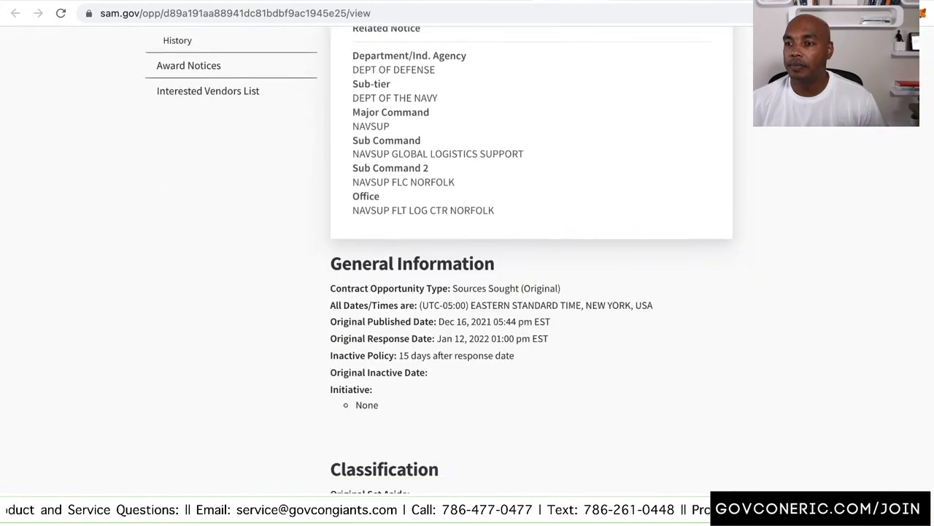
{"action": "scroll", "coordinate": [530, 247], "scroll_direction": "down", "scroll_amount": 3}
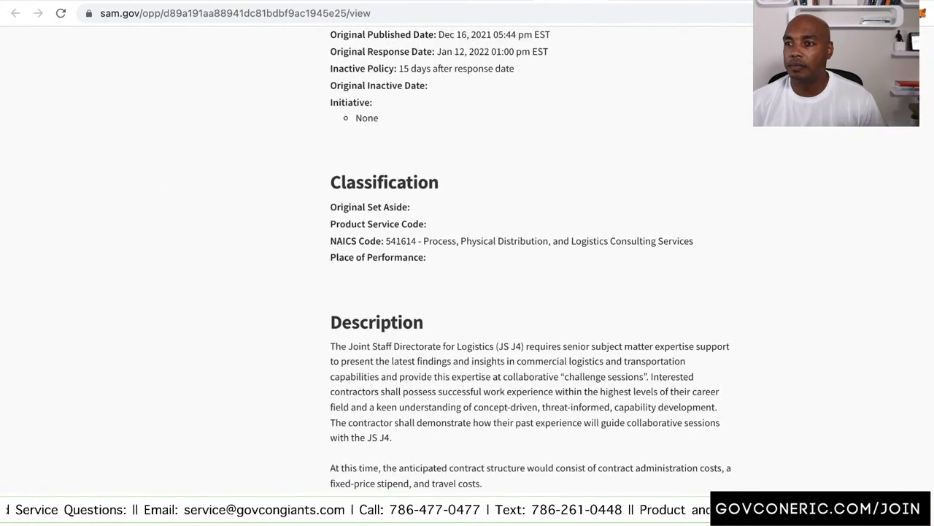
{"action": "scroll", "coordinate": [530, 246], "scroll_direction": "down", "scroll_amount": 1}
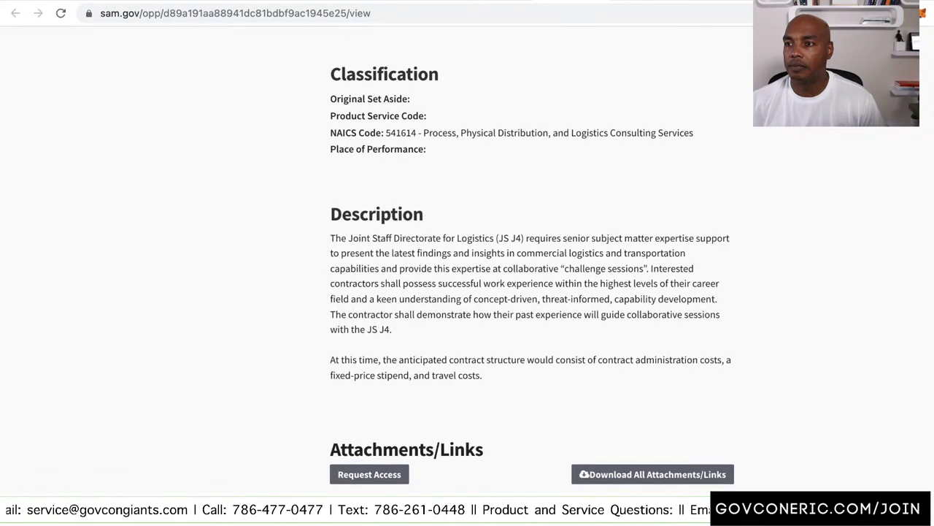
{"action": "scroll", "coordinate": [530, 247], "scroll_direction": "down", "scroll_amount": 1}
{"action": "scroll", "coordinate": [530, 247], "scroll_direction": "up", "scroll_amount": 1}
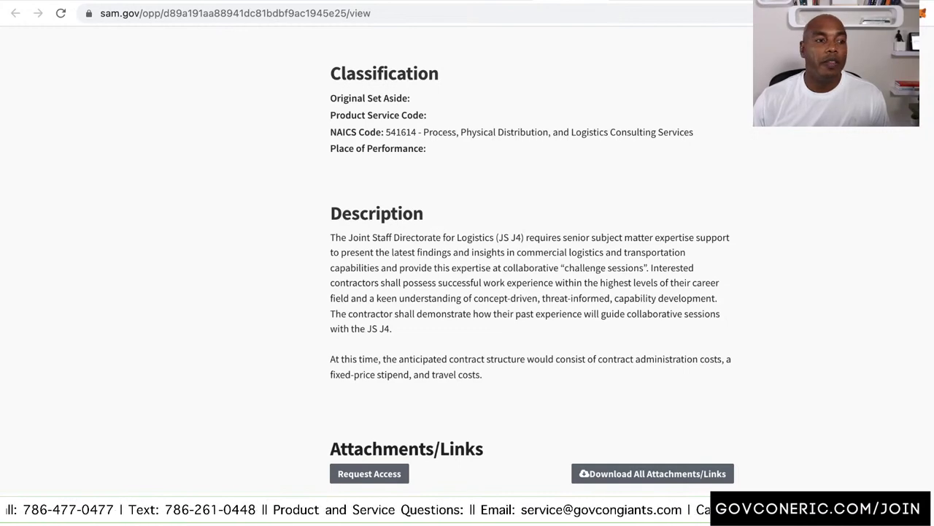
{"action": "left_click_drag", "start_coordinate": [330, 238], "coordinate": [392, 329]}
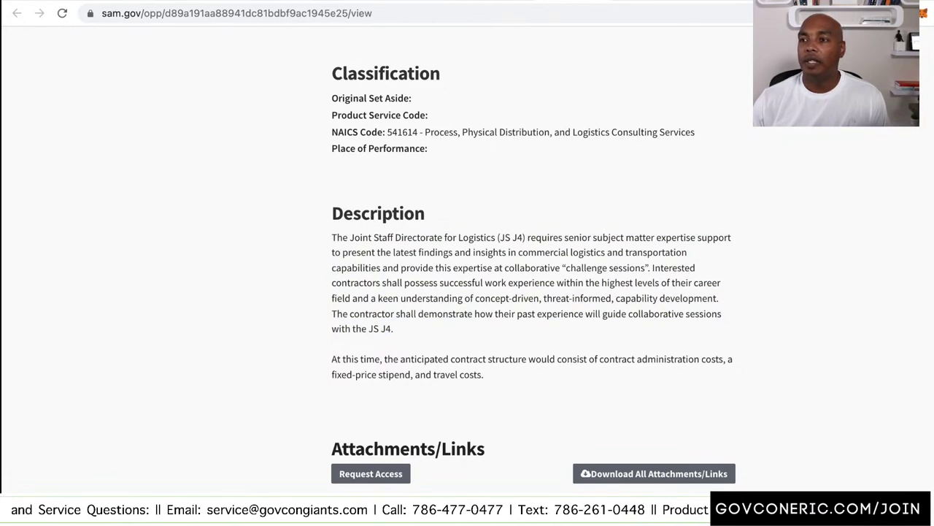
{"action": "left_click_drag", "start_coordinate": [430, 252], "coordinate": [541, 267]}
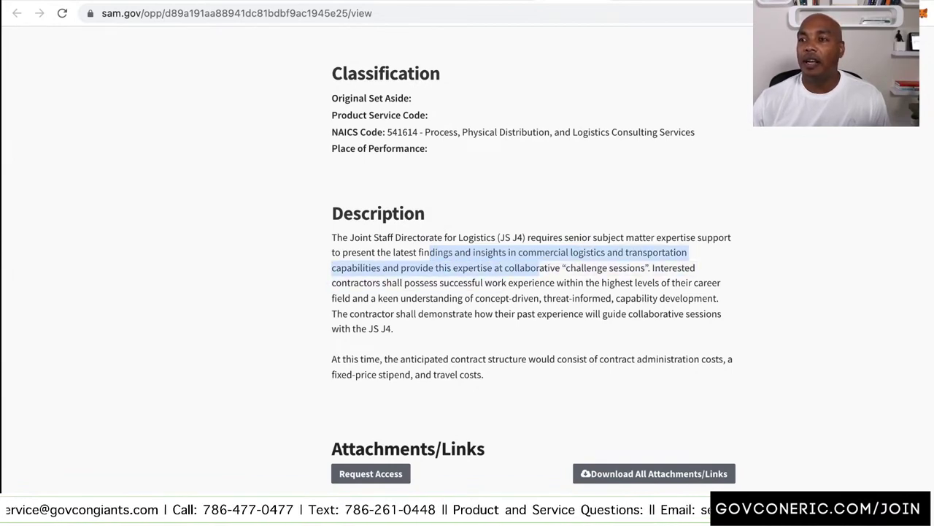
{"action": "left_click", "coordinate": [540, 267]}
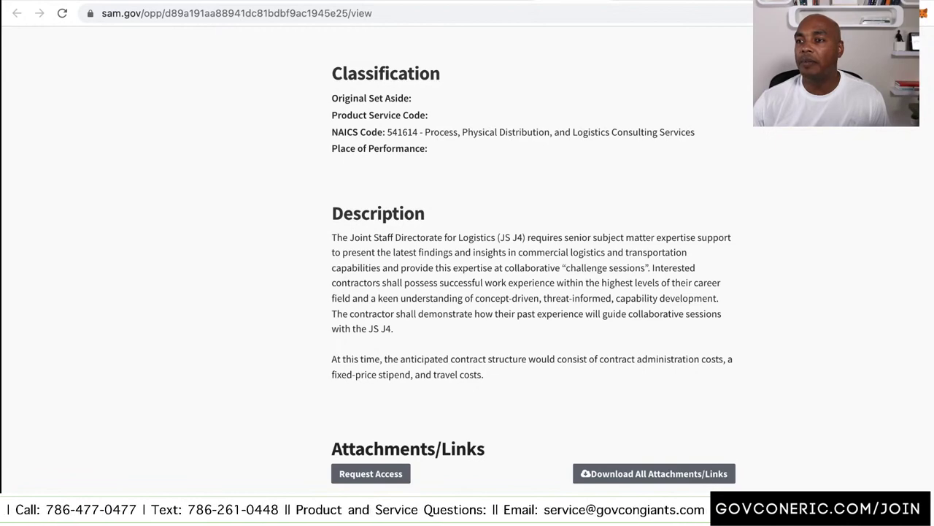
Step: Look through the notice's attachments and links, and return to its description
{"action": "scroll", "coordinate": [533, 277], "scroll_direction": "down", "scroll_amount": 3}
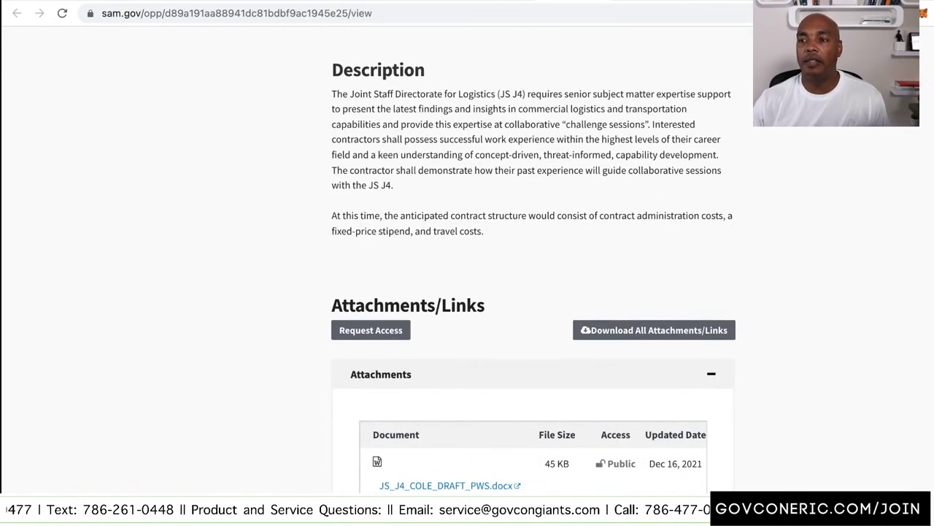
{"action": "scroll", "coordinate": [533, 278], "scroll_direction": "down", "scroll_amount": 5}
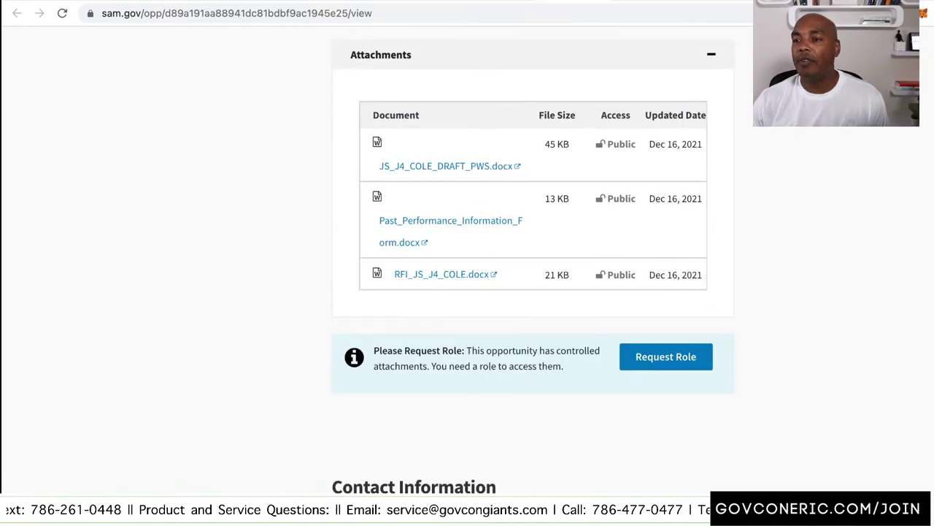
{"action": "scroll", "coordinate": [533, 277], "scroll_direction": "down", "scroll_amount": 4}
{"action": "scroll", "coordinate": [533, 277], "scroll_direction": "up", "scroll_amount": 7}
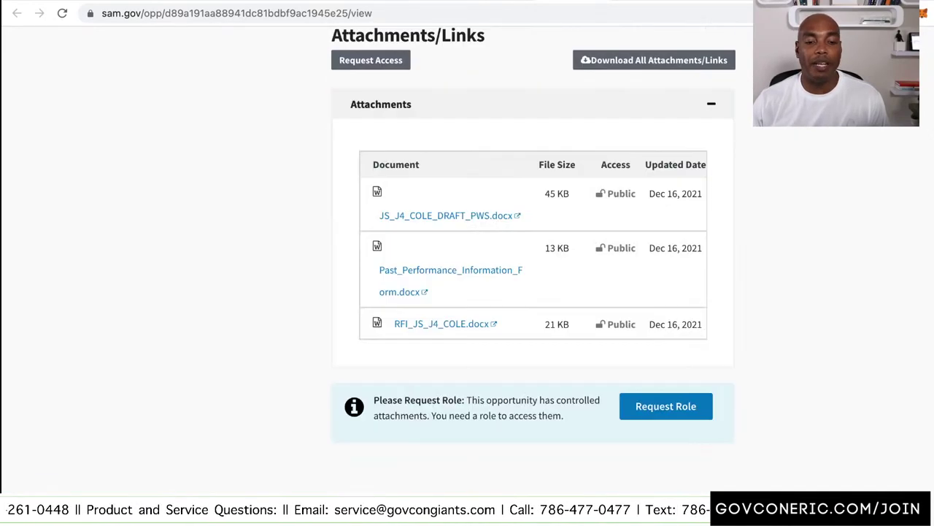
{"action": "scroll", "coordinate": [533, 277], "scroll_direction": "up", "scroll_amount": 3}
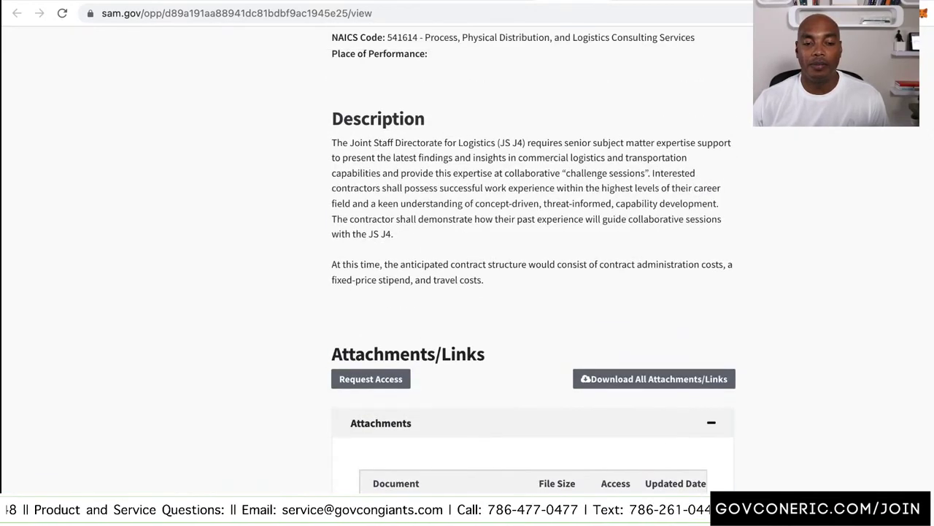
{"action": "scroll", "coordinate": [533, 278], "scroll_direction": "up", "scroll_amount": 1}
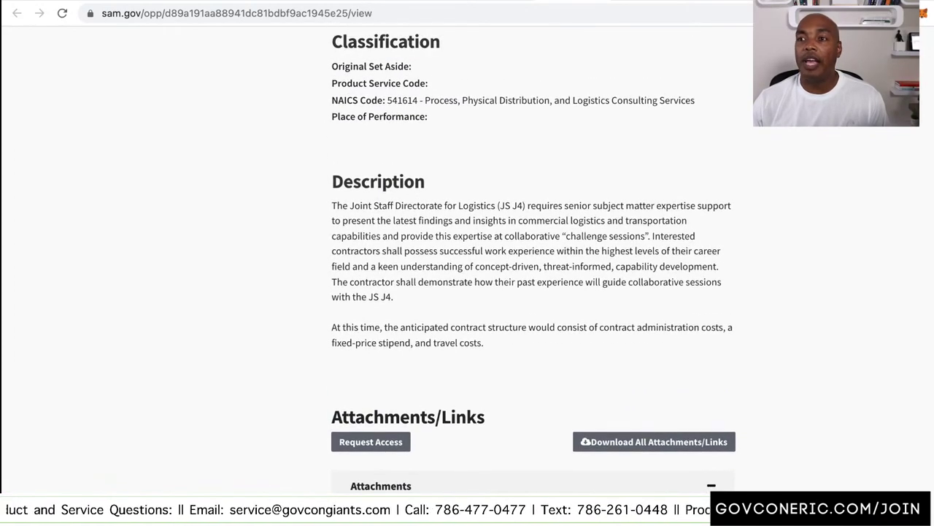
Step: Examine the notice's NAICS code under Classification along with its General Information and responsible office details
{"action": "scroll", "coordinate": [532, 277], "scroll_direction": "down", "scroll_amount": 3}
{"action": "scroll", "coordinate": [533, 278], "scroll_direction": "up", "scroll_amount": 6}
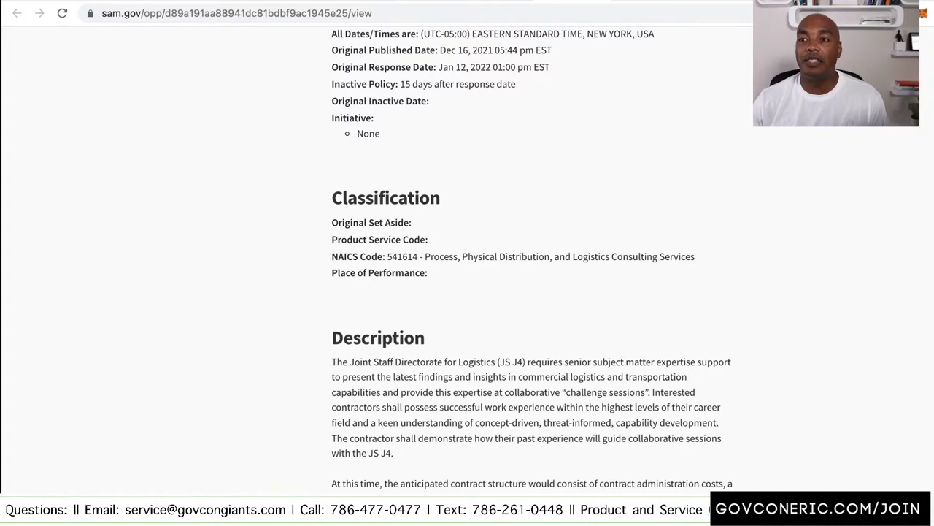
{"action": "scroll", "coordinate": [533, 278], "scroll_direction": "up", "scroll_amount": 3}
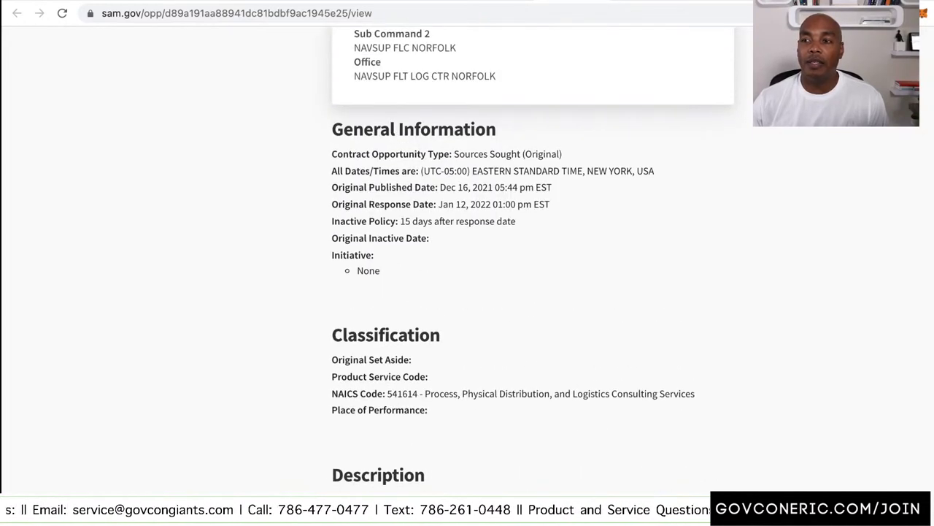
{"action": "left_click_drag", "start_coordinate": [465, 393], "coordinate": [695, 394]}
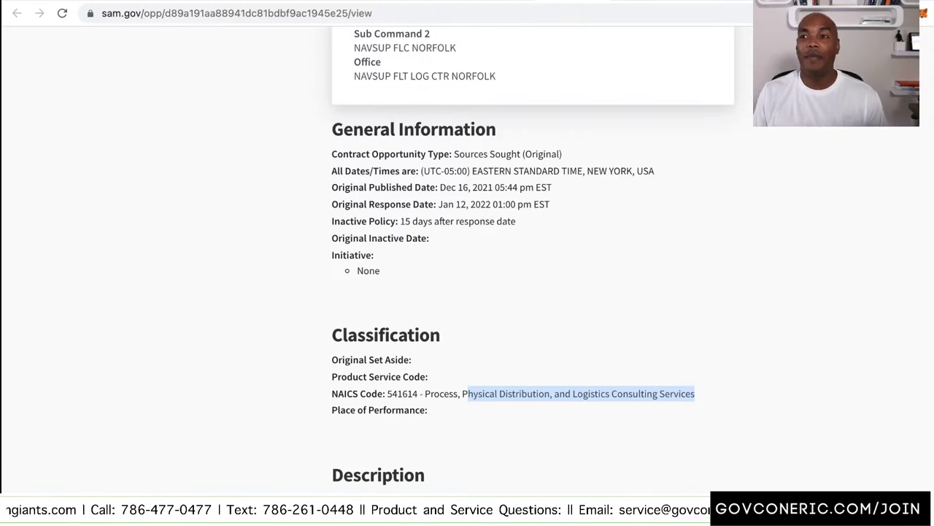
{"action": "scroll", "coordinate": [533, 263], "scroll_direction": "up", "scroll_amount": 3}
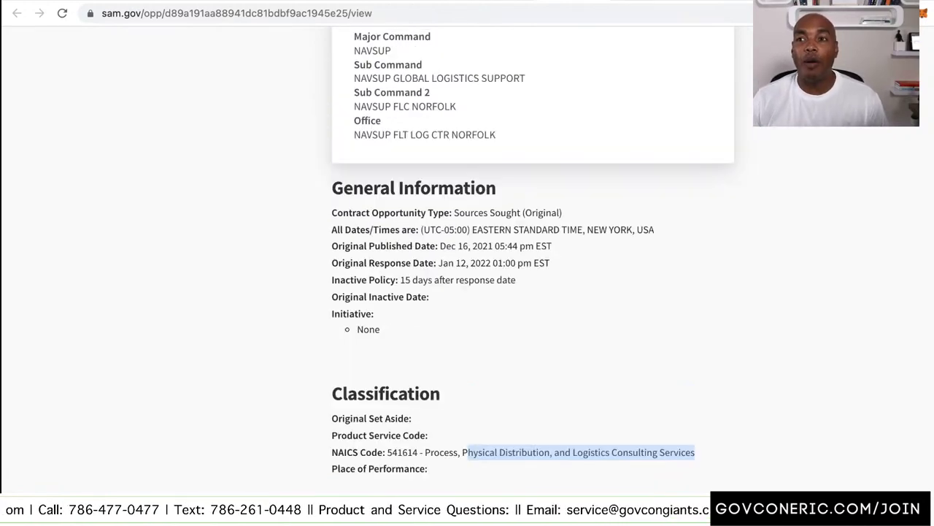
{"action": "scroll", "coordinate": [533, 263], "scroll_direction": "down", "scroll_amount": 9}
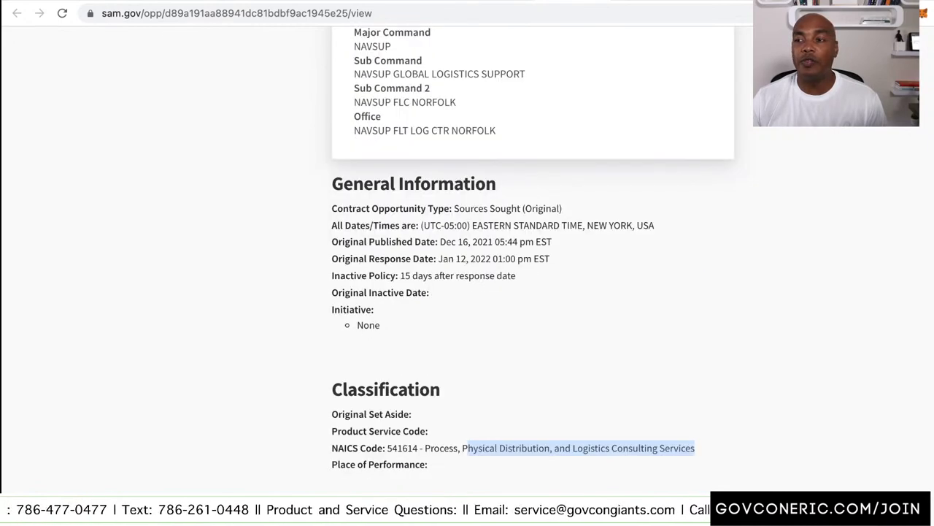